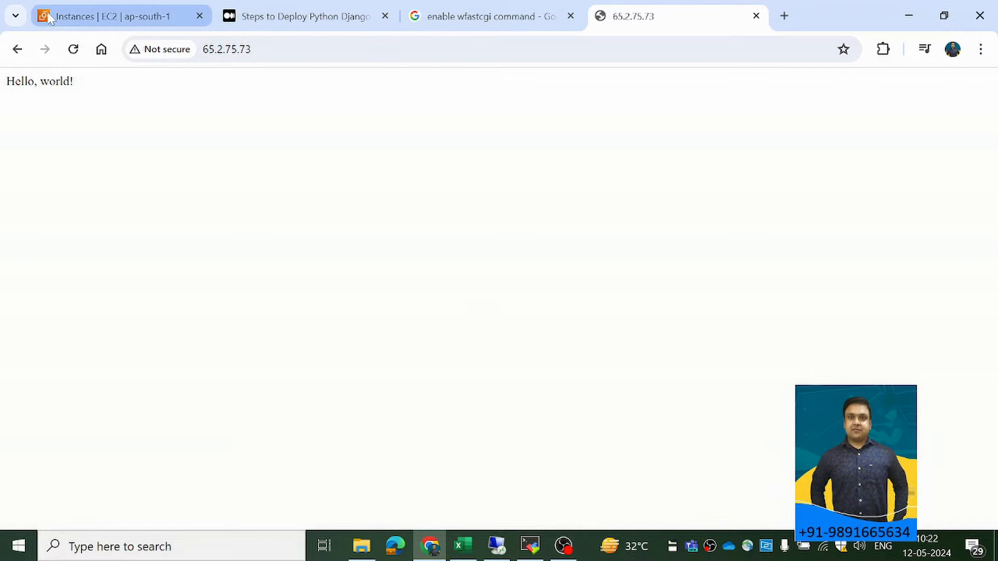
# Check the Chatbot EC2 instance's public IPv4 address against the address of the deployed Hello, world! page.
pyautogui.click(113, 16)
pyautogui.moveTo(450, 245); pyautogui.dragTo(486, 267)
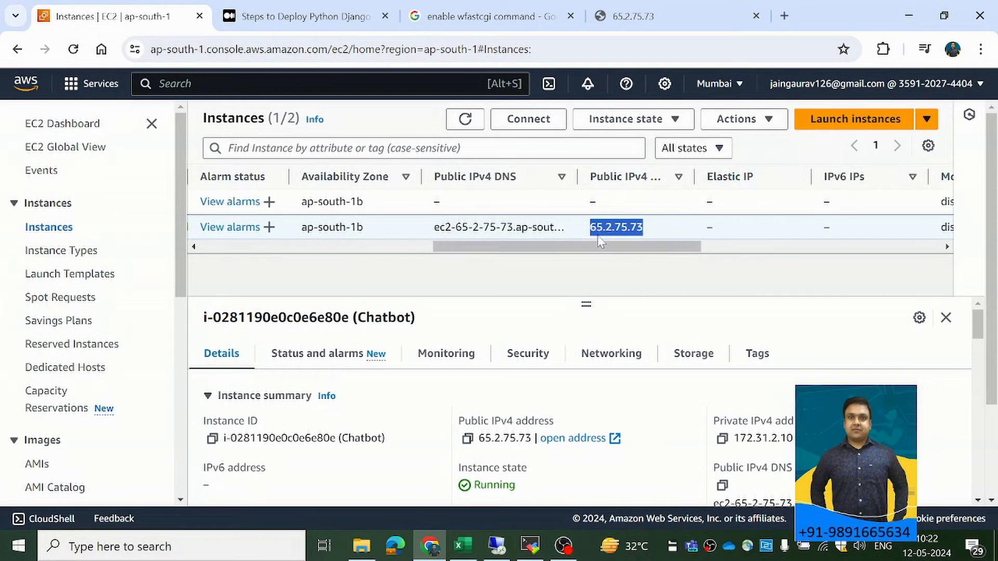
pyautogui.click(632, 17)
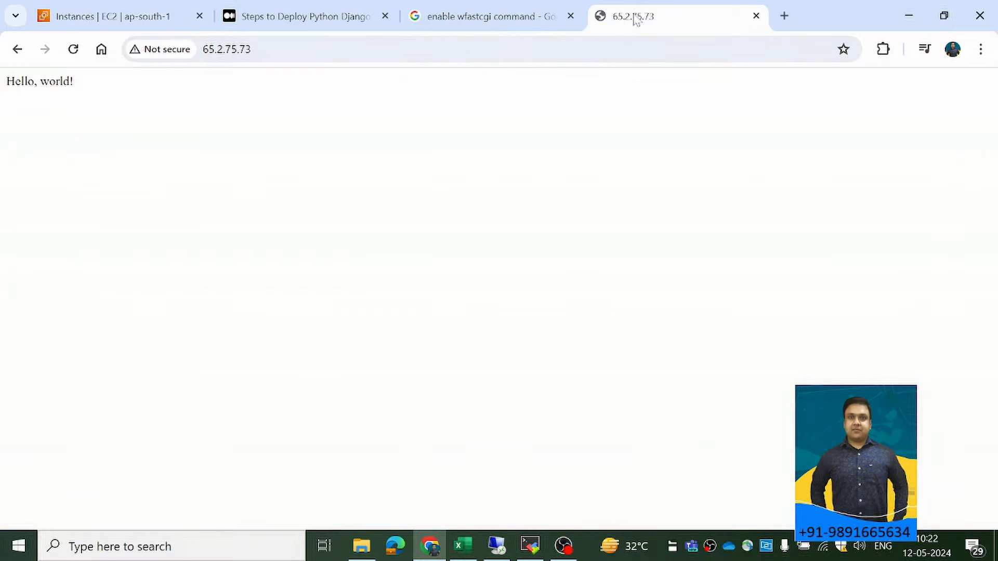
pyautogui.click(82, 54)
# Switch to the remote desktop session of the EC2 server and open Server Manager.
pyautogui.click(496, 533)
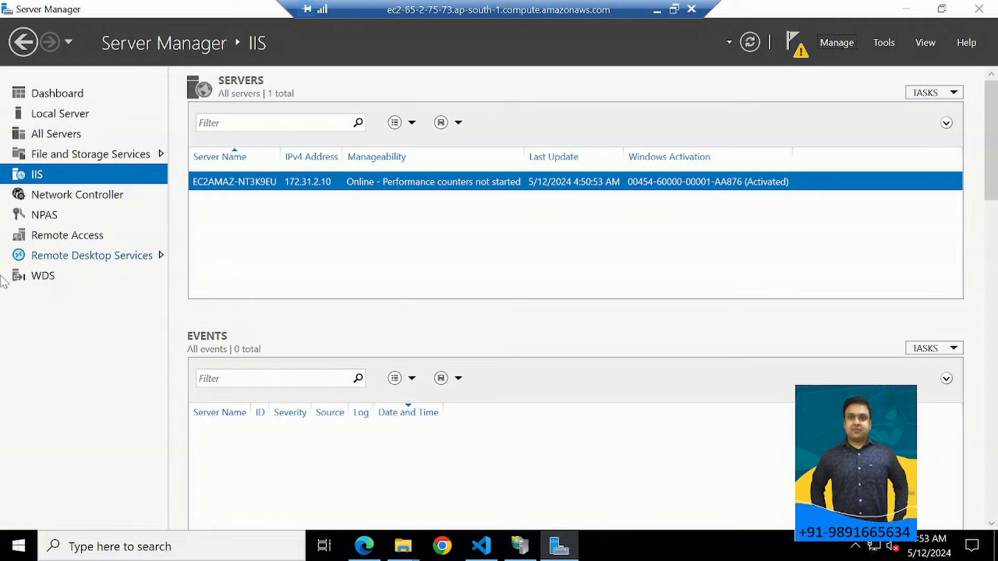
pyautogui.click(131, 540)
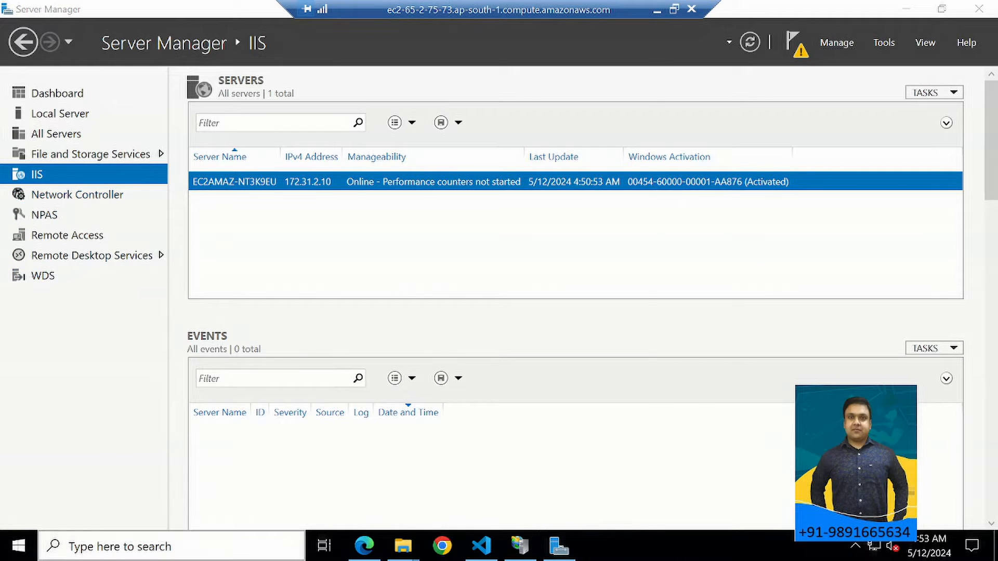
pyautogui.write('SERVER')
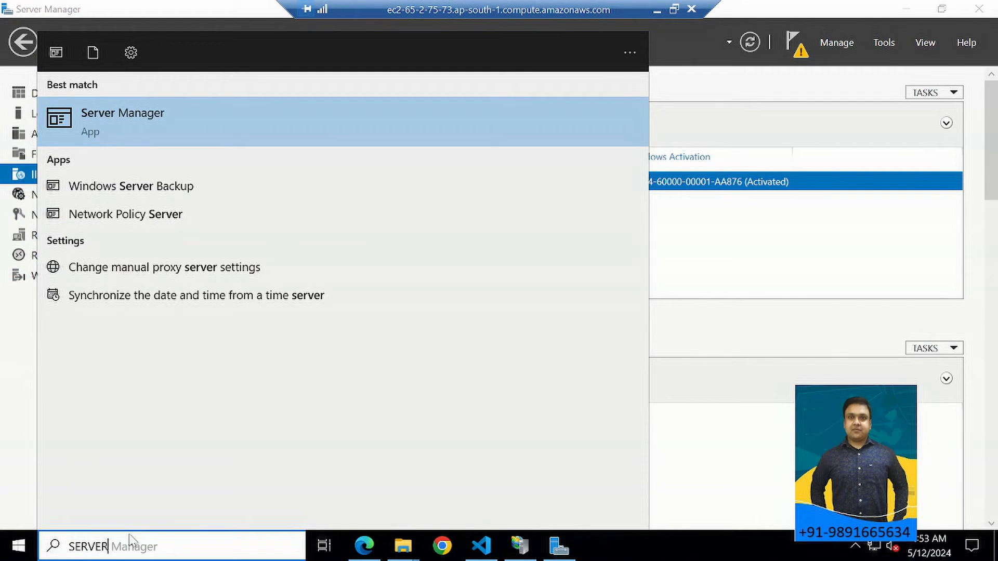
pyautogui.click(110, 121)
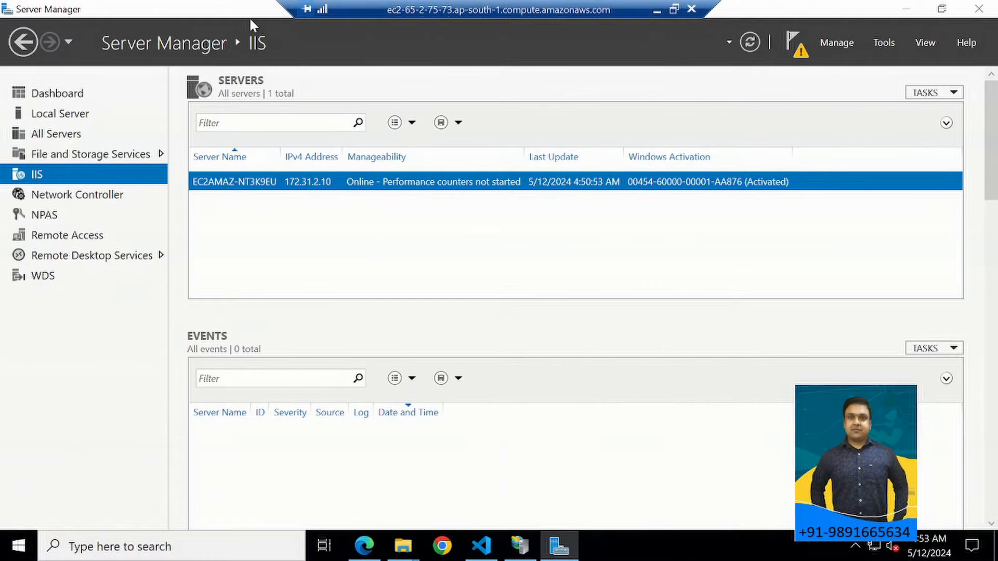
# Start adding roles and features with a role-based installation on the server from the pool, up to the server roles selection.
pyautogui.click(847, 42)
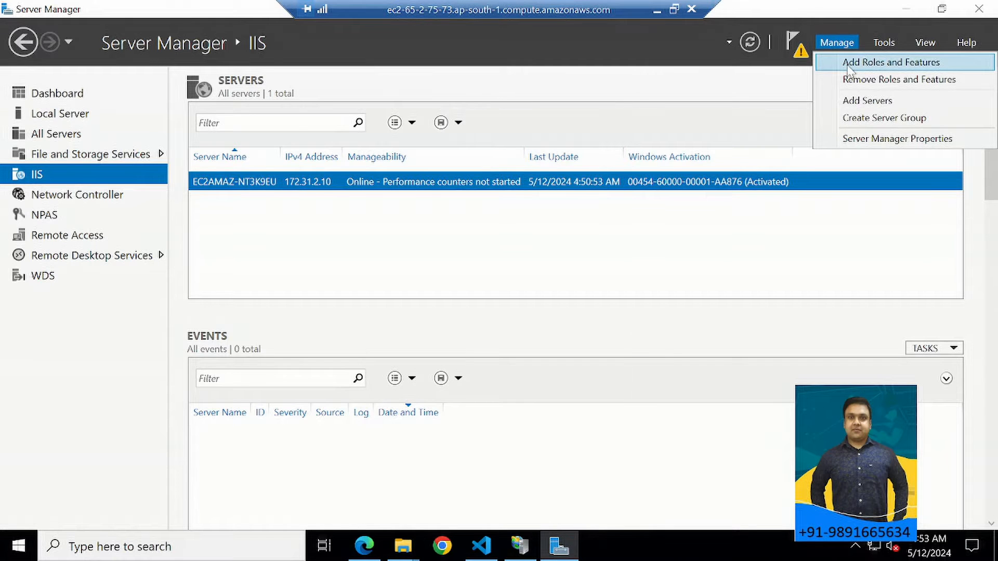
pyautogui.click(848, 63)
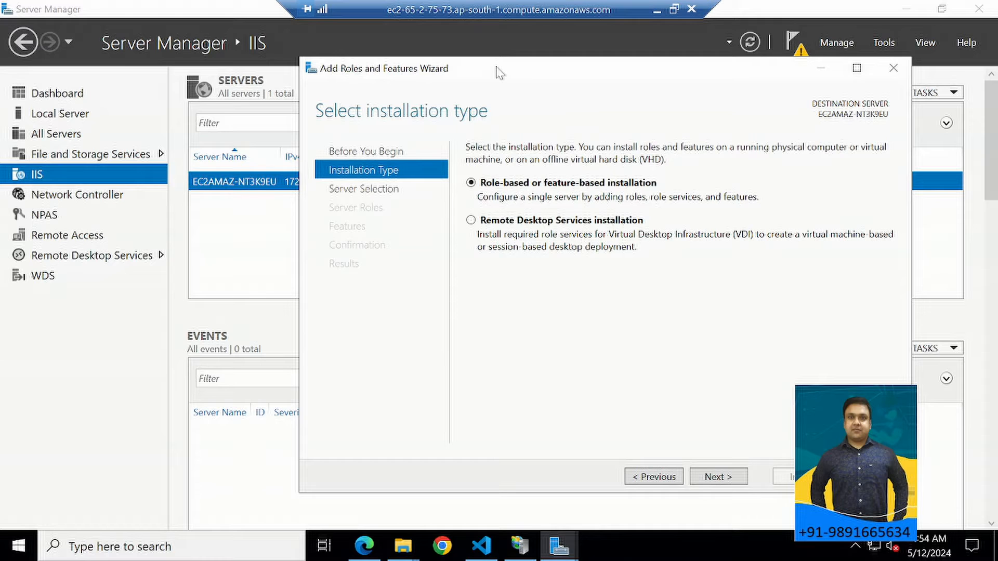
pyautogui.click(720, 482)
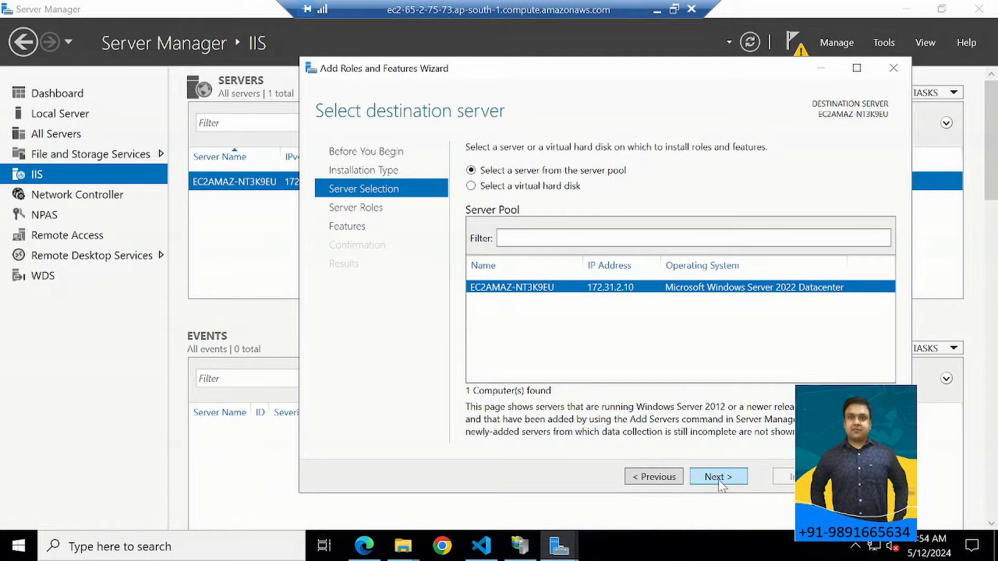
pyautogui.click(719, 478)
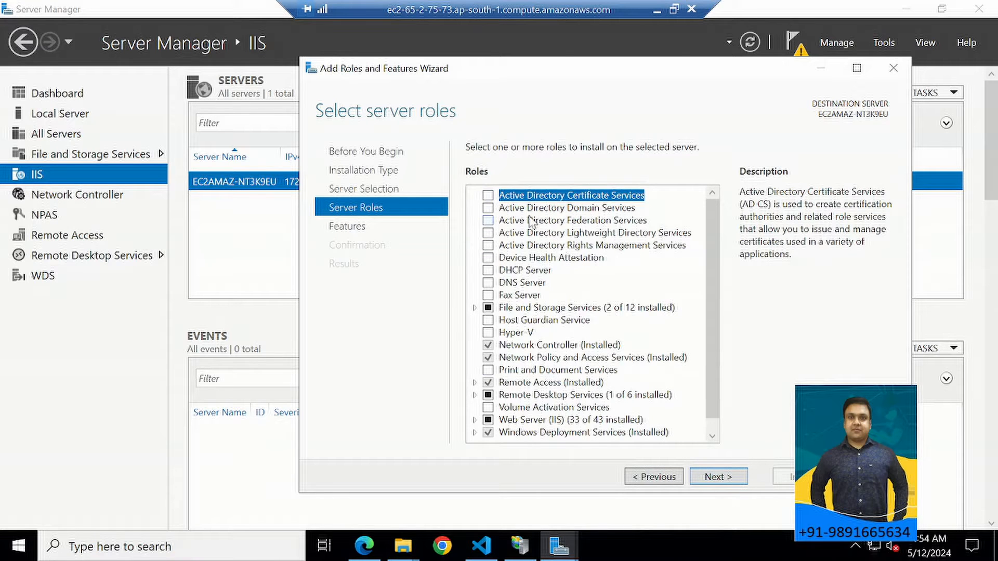
# Expand File and Storage Services and its File and iSCSI Services to review which role services are installed.
pyautogui.scroll(-1, 709, 251)
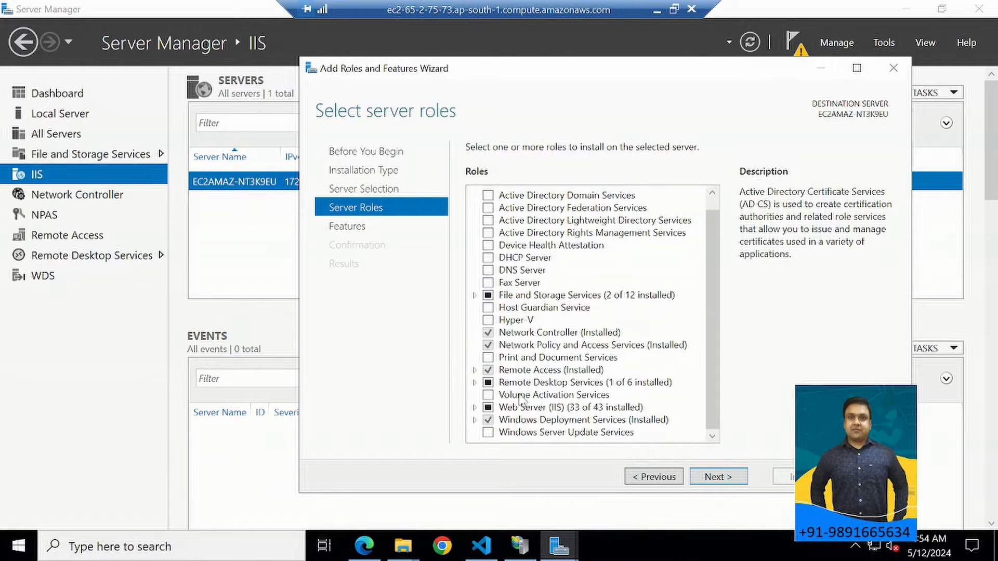
pyautogui.click(475, 295)
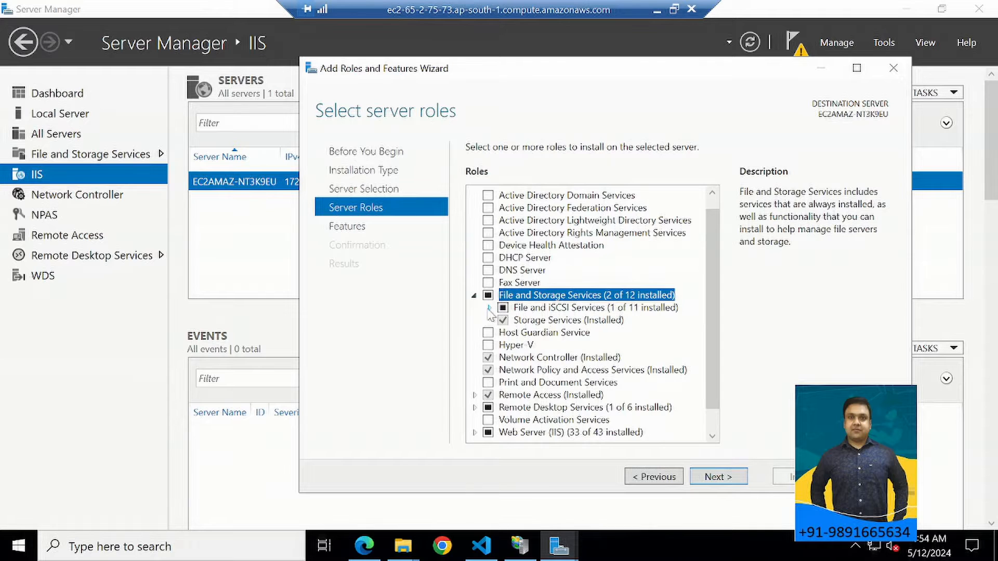
pyautogui.click(488, 307)
pyautogui.scroll(-1, 522, 272)
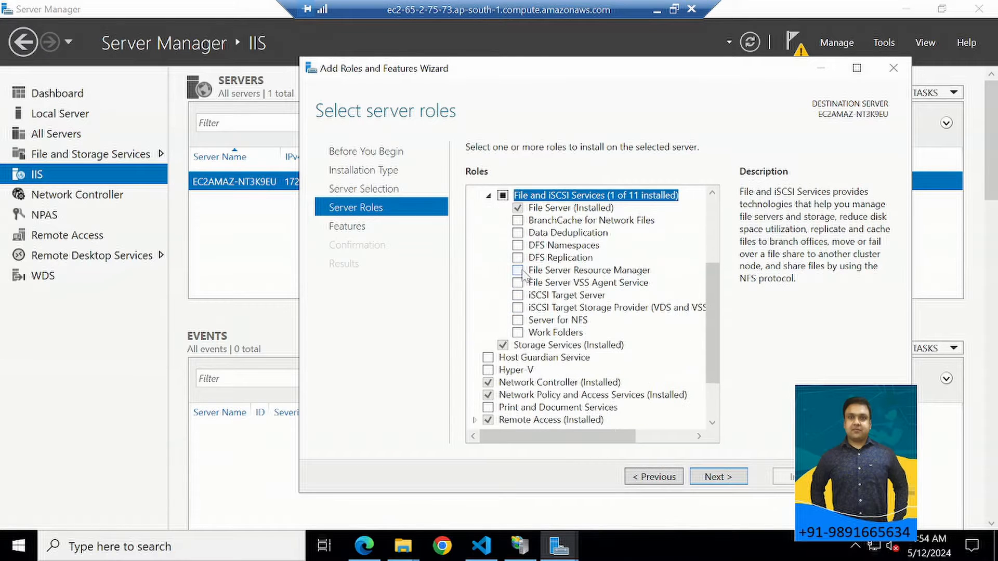
pyautogui.scroll(-2, 572, 326)
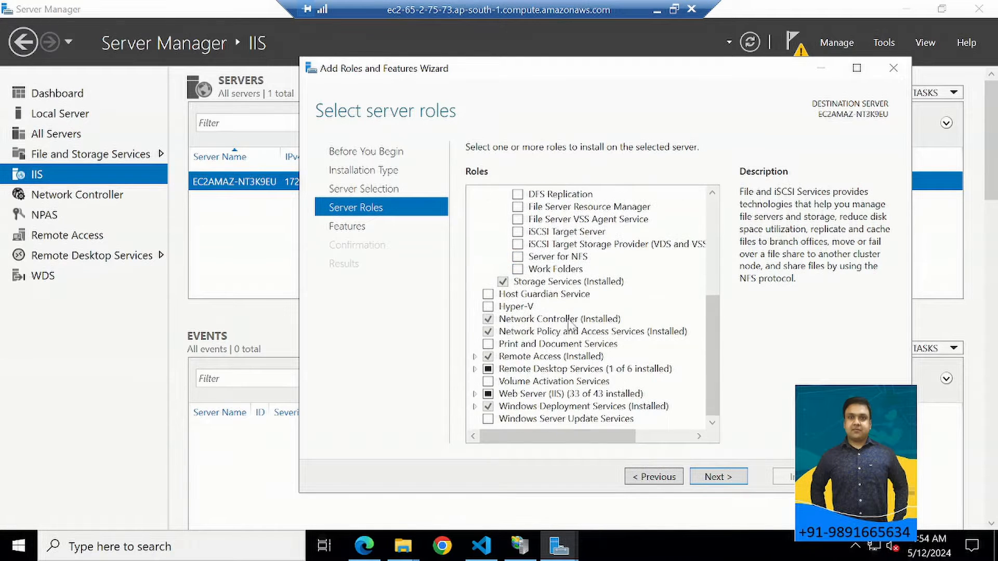
# Expand the Remote Access and Remote Desktop Services roles to review their installed role services.
pyautogui.click(474, 356)
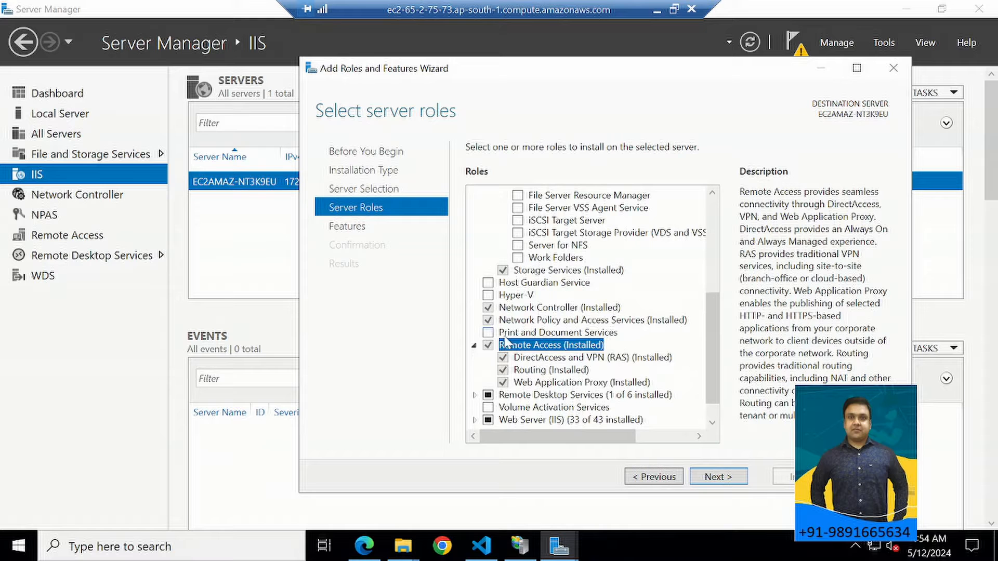
pyautogui.scroll(-1, 520, 353)
pyautogui.click(474, 369)
pyautogui.scroll(-1, 484, 358)
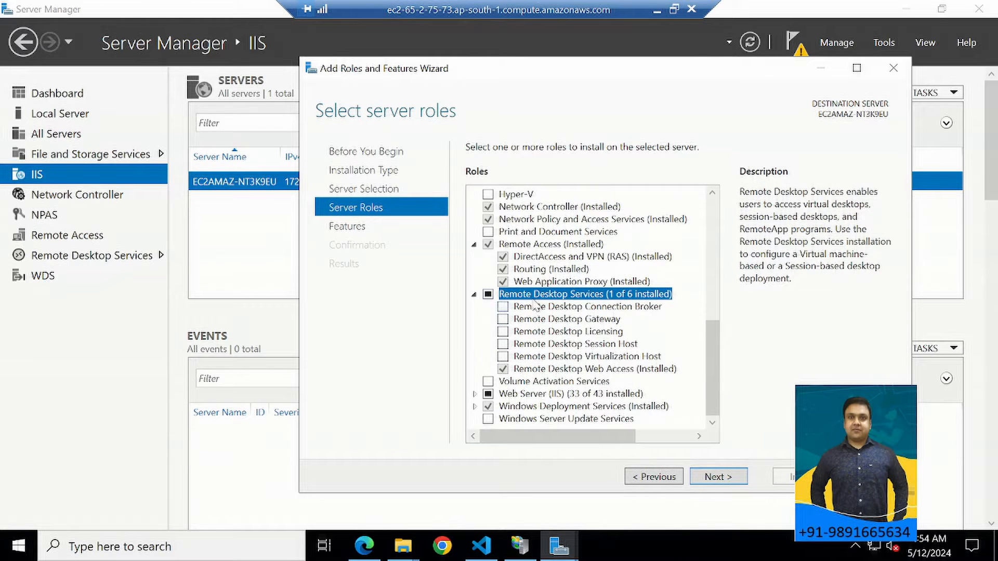
# Expand the Web Server (IIS) and Windows Deployment Services roles and look over the selected roles list.
pyautogui.click(475, 393)
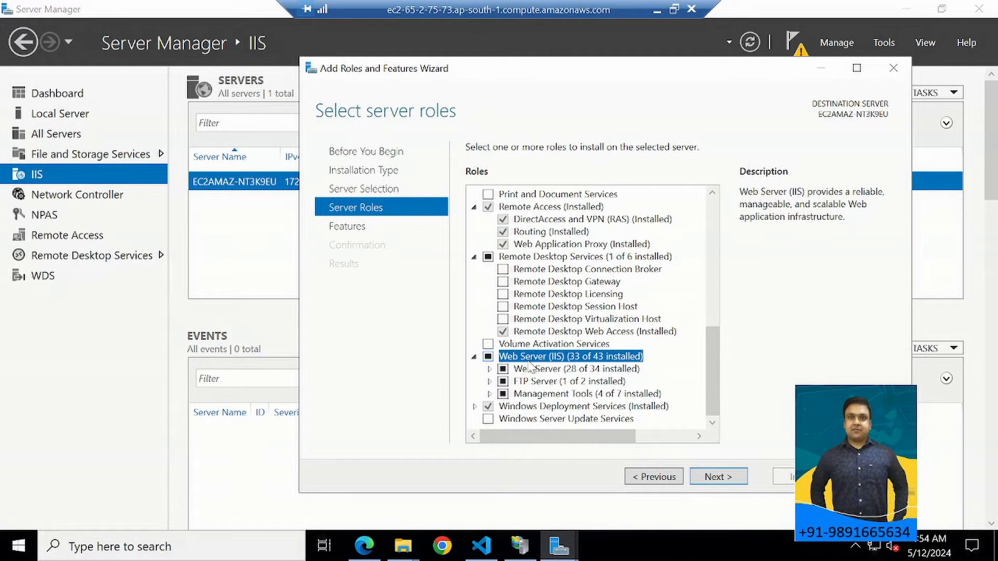
pyautogui.click(475, 408)
pyautogui.scroll(1, 557, 348)
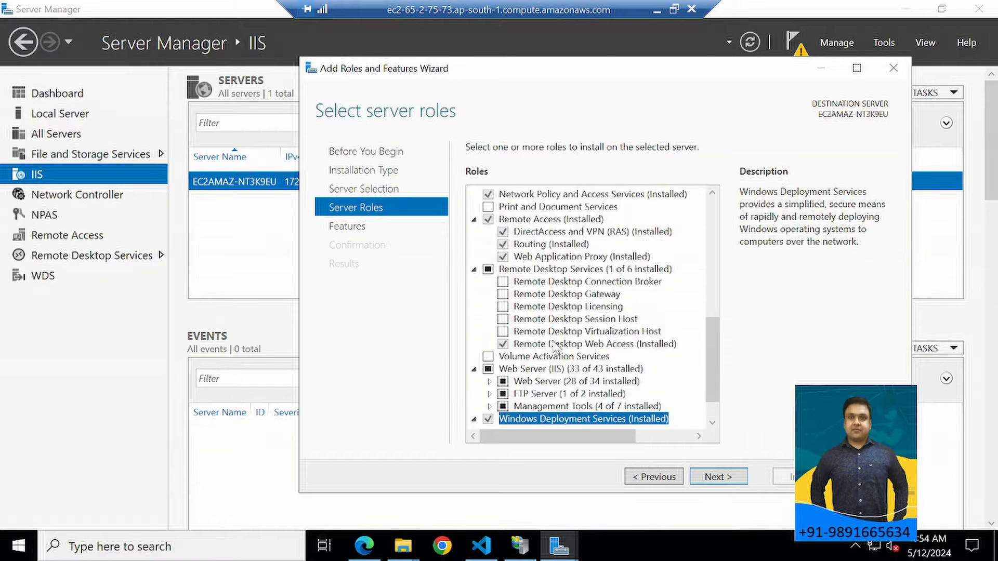
pyautogui.scroll(2, 556, 347)
pyautogui.scroll(4, 540, 291)
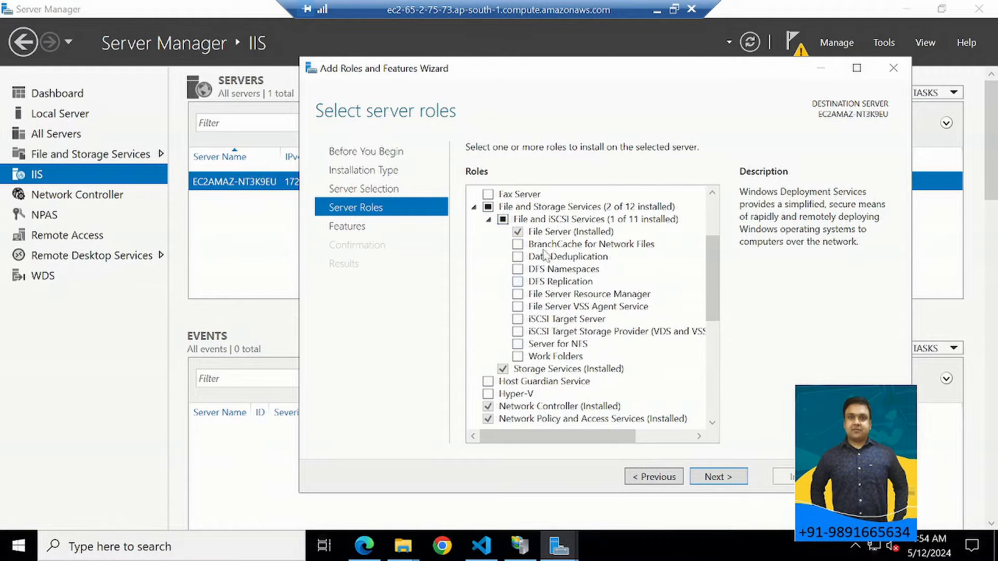
pyautogui.scroll(-3, 543, 364)
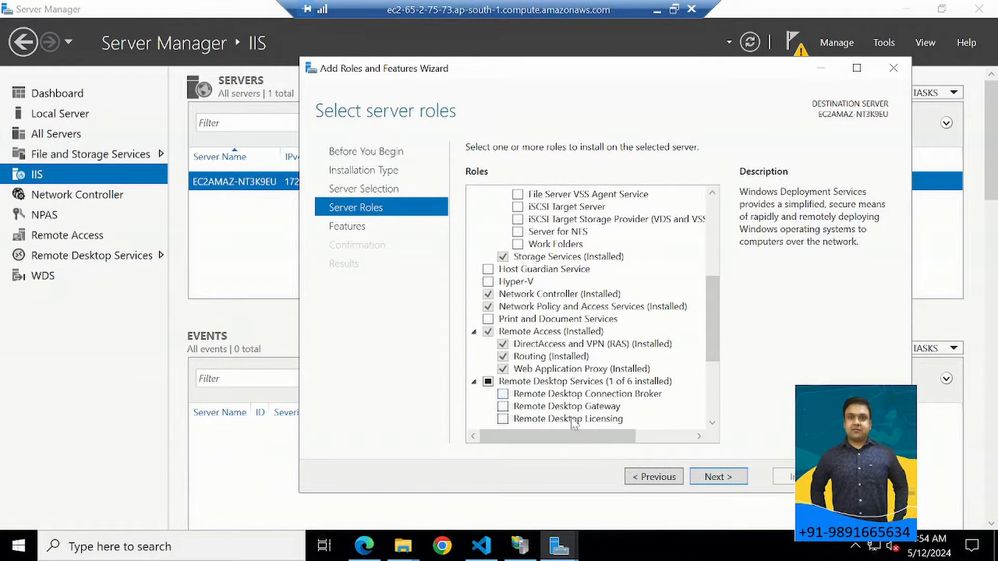
# Continue to the features selection and expand .NET Framework 3.5, .NET Framework 4.8 with WCF Services, and Background Intelligent Transfer Service.
pyautogui.click(713, 479)
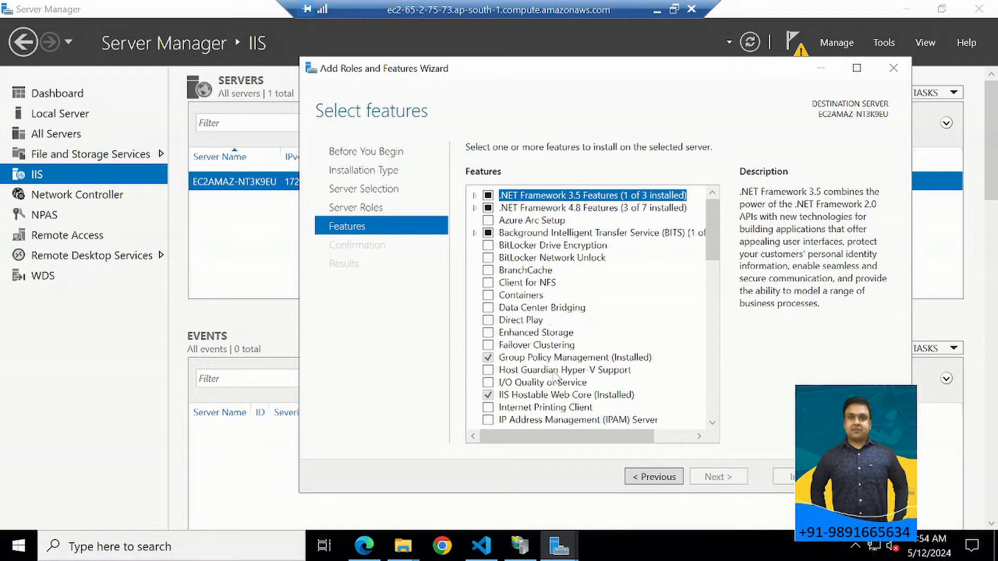
pyautogui.click(475, 196)
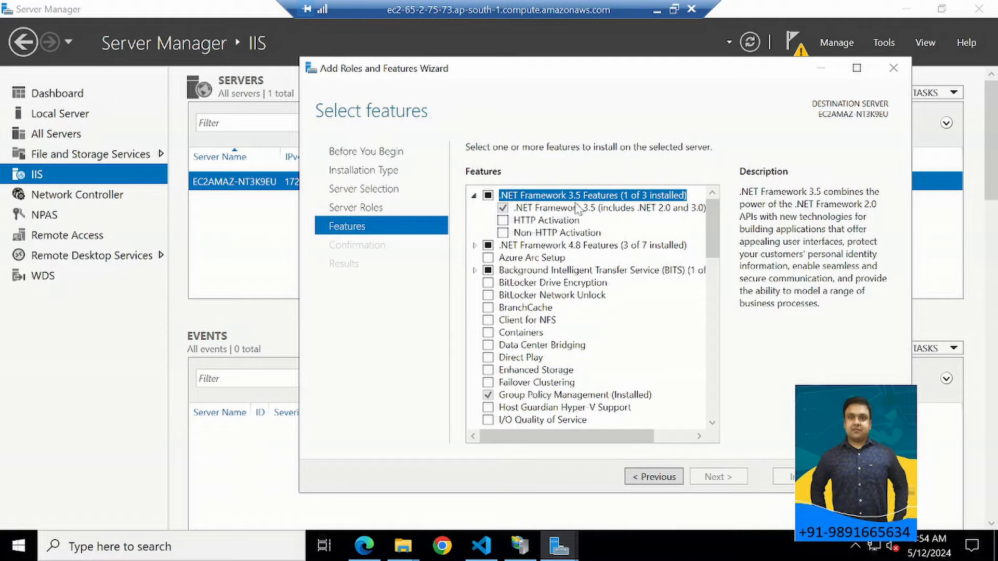
pyautogui.click(475, 245)
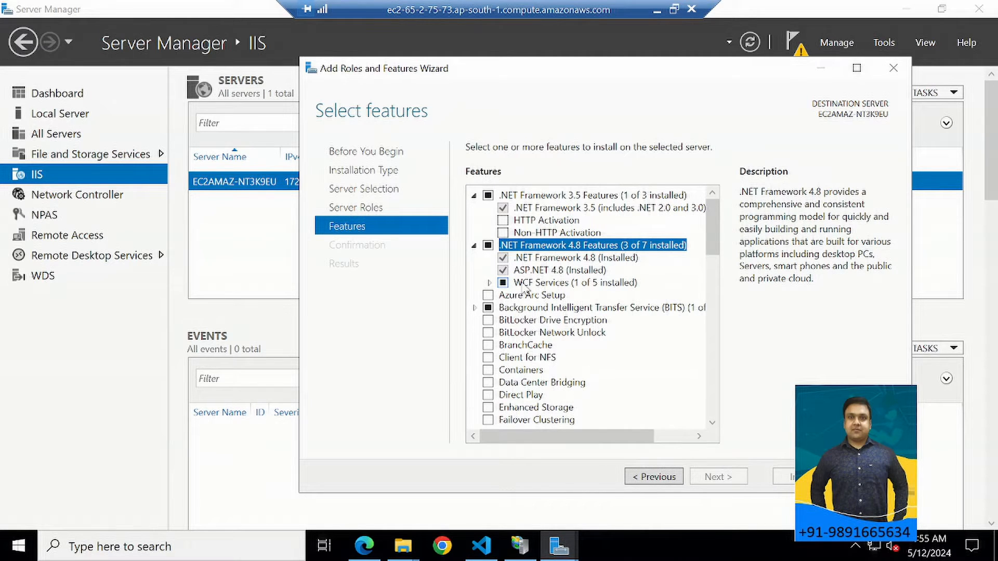
pyautogui.click(490, 283)
pyautogui.scroll(-3, 546, 296)
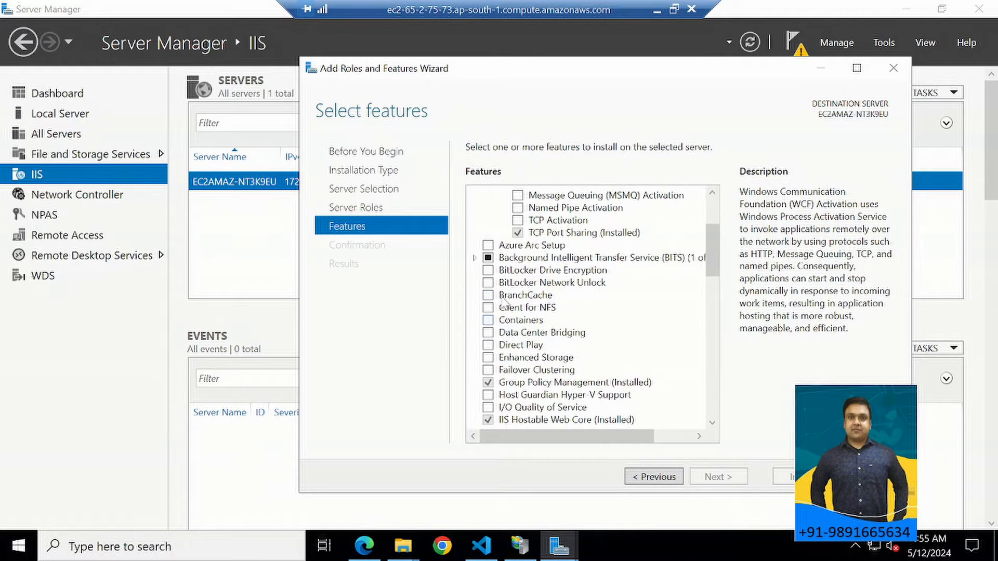
pyautogui.click(475, 258)
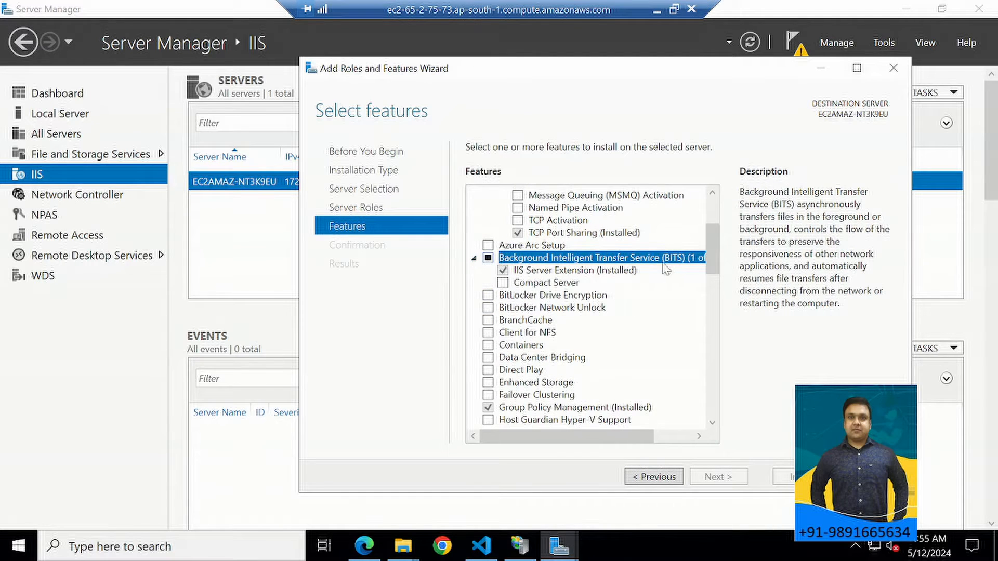
# Expand Remote Server Administration Tools and SMB 1.0/CIFS File Sharing Support to review which features are installed.
pyautogui.scroll(-2, 639, 307)
pyautogui.scroll(-1, 641, 308)
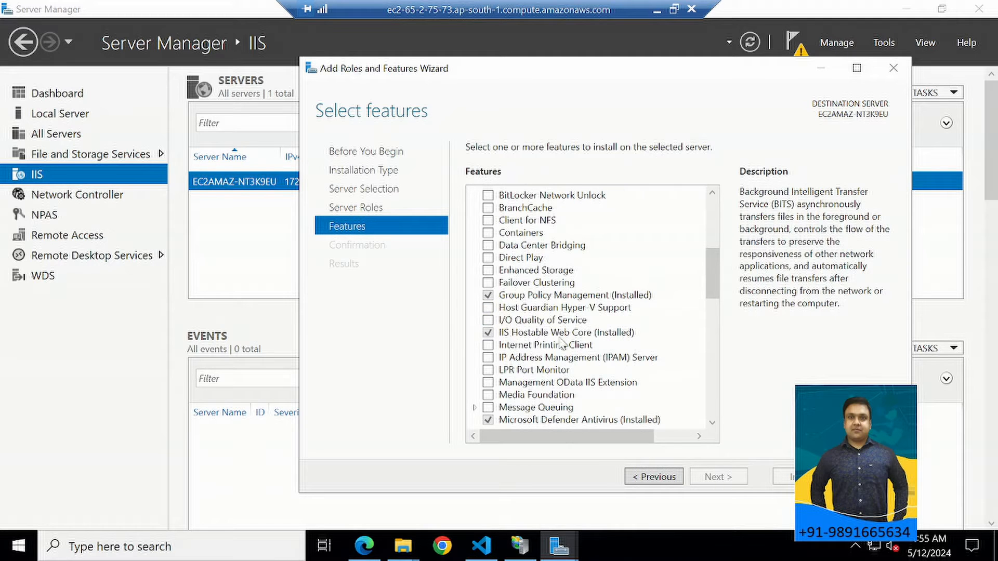
pyautogui.scroll(-3, 583, 341)
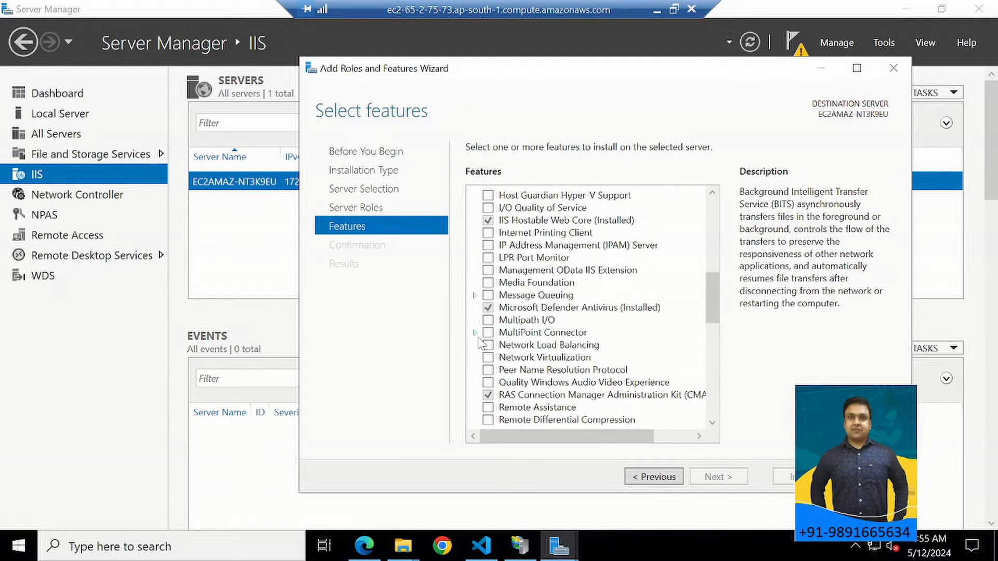
pyautogui.scroll(-2, 524, 335)
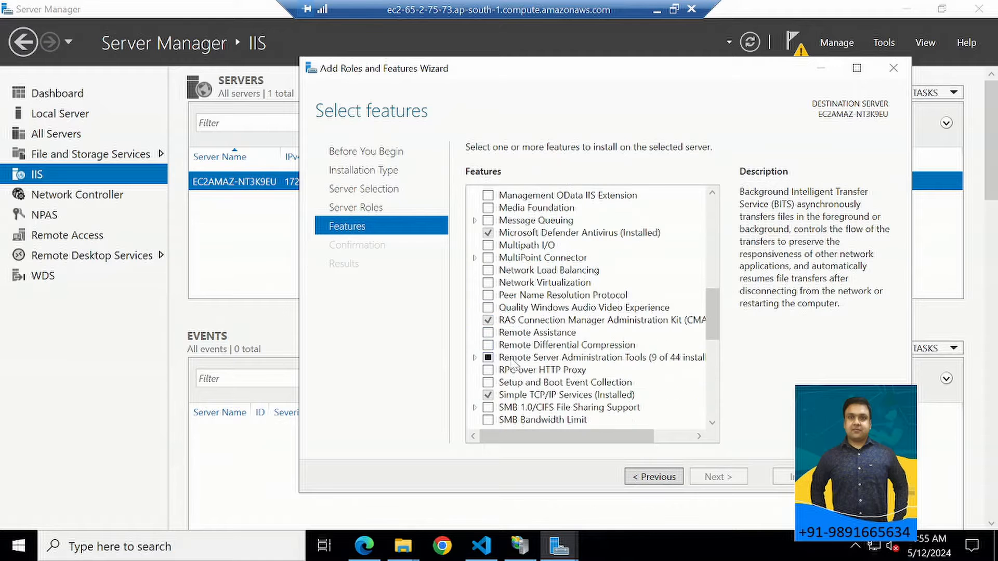
pyautogui.click(475, 357)
pyautogui.scroll(-1, 476, 363)
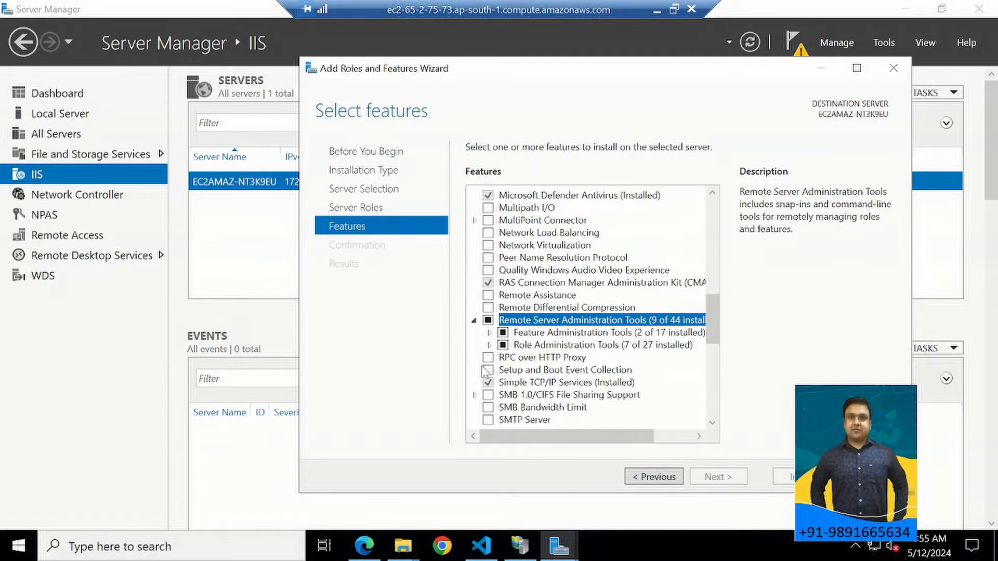
pyautogui.click(474, 395)
pyautogui.scroll(-2, 477, 367)
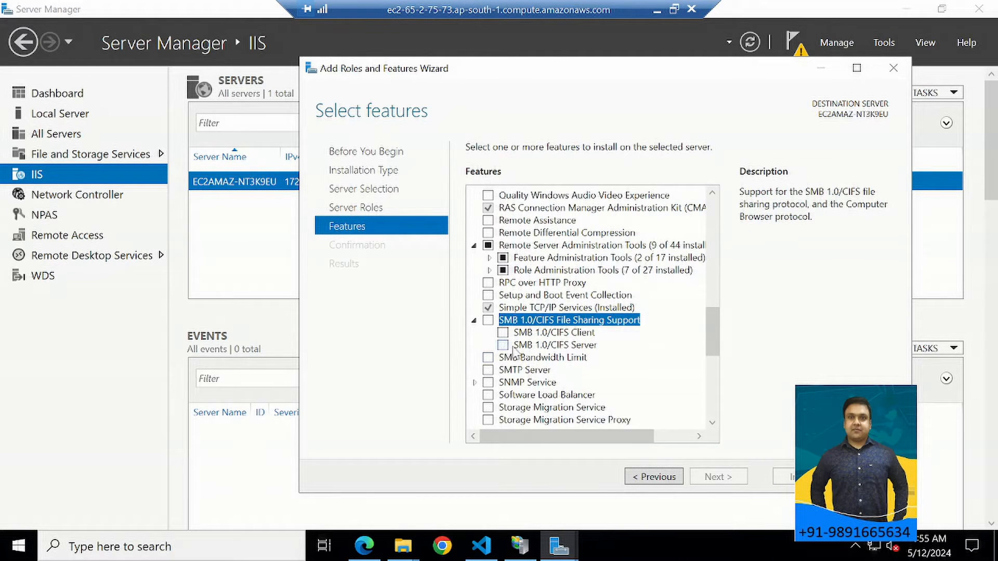
# Expand the Windows PowerShell features, review the rest of the list, and close the wizard without installing anything.
pyautogui.scroll(-2, 513, 352)
pyautogui.scroll(-1, 513, 352)
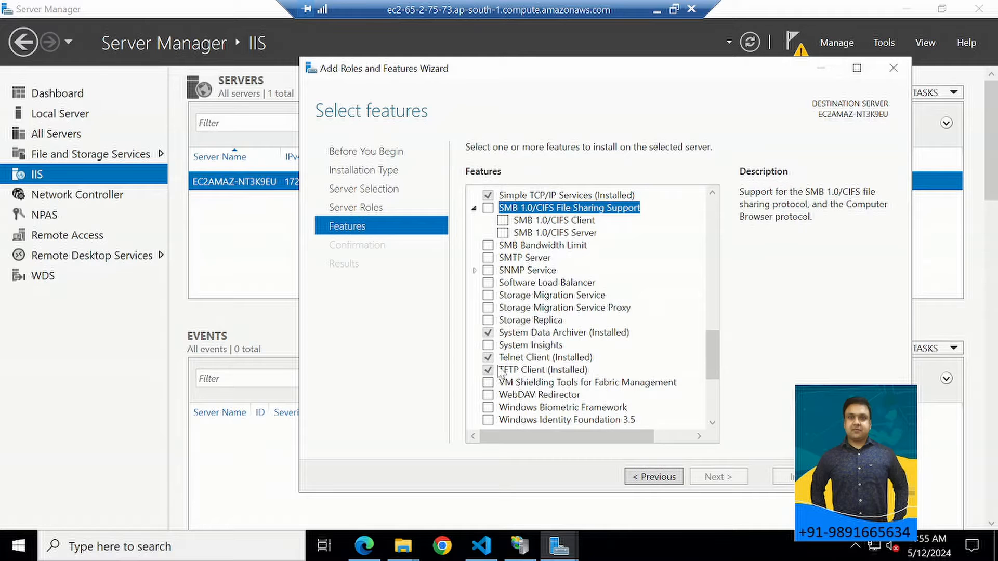
pyautogui.scroll(-4, 500, 372)
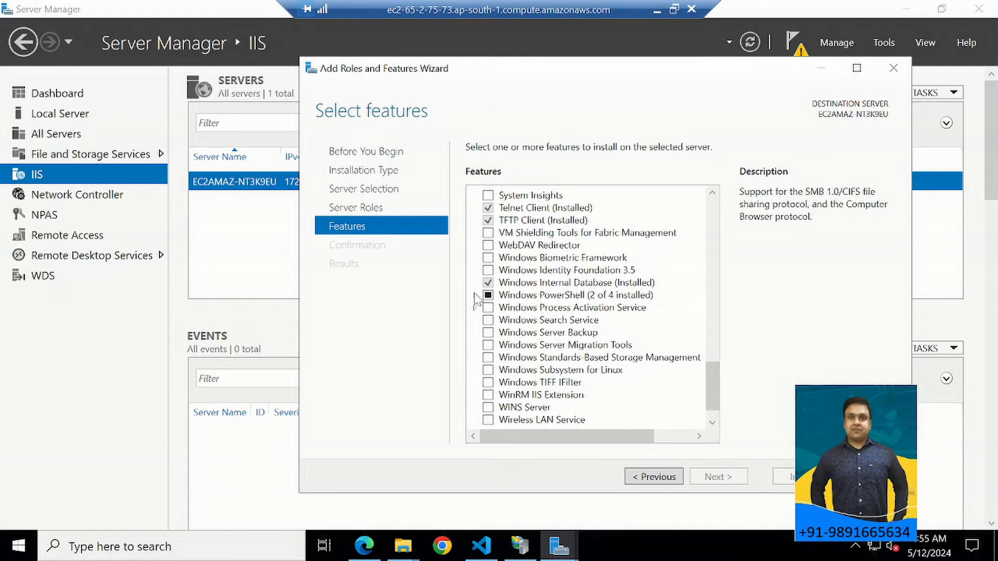
pyautogui.doubleClick(507, 297)
pyautogui.scroll(-2, 498, 307)
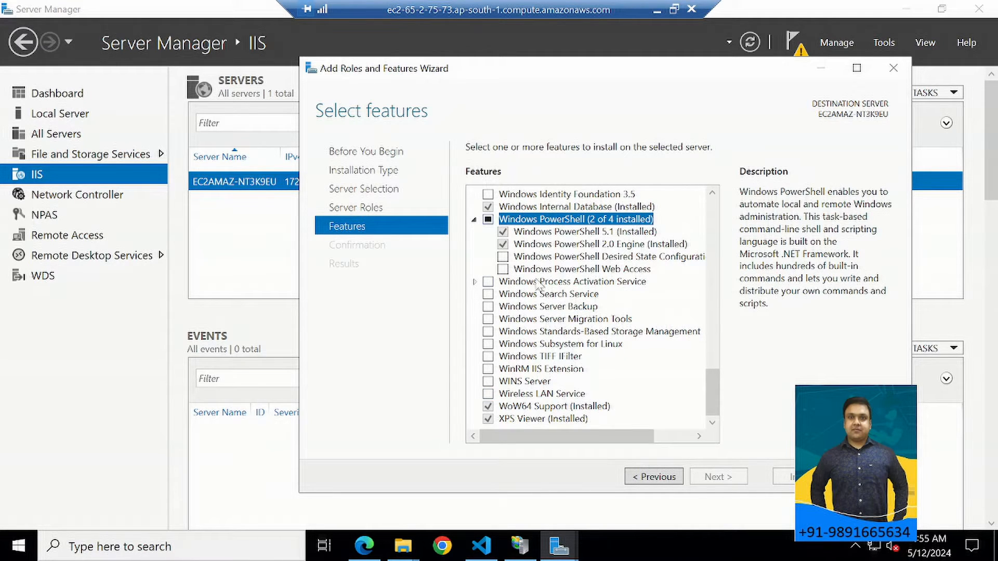
pyautogui.click(894, 70)
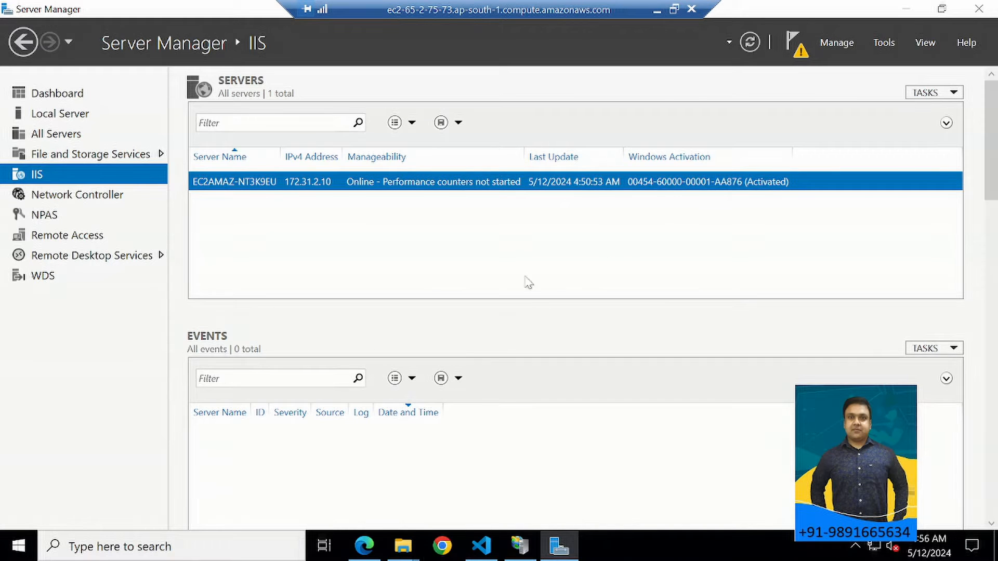
# Leave the remote session and switch to the browser article on deploying a Python Django web application on Windows IIS.
pyautogui.click(657, 10)
pyautogui.click(306, 17)
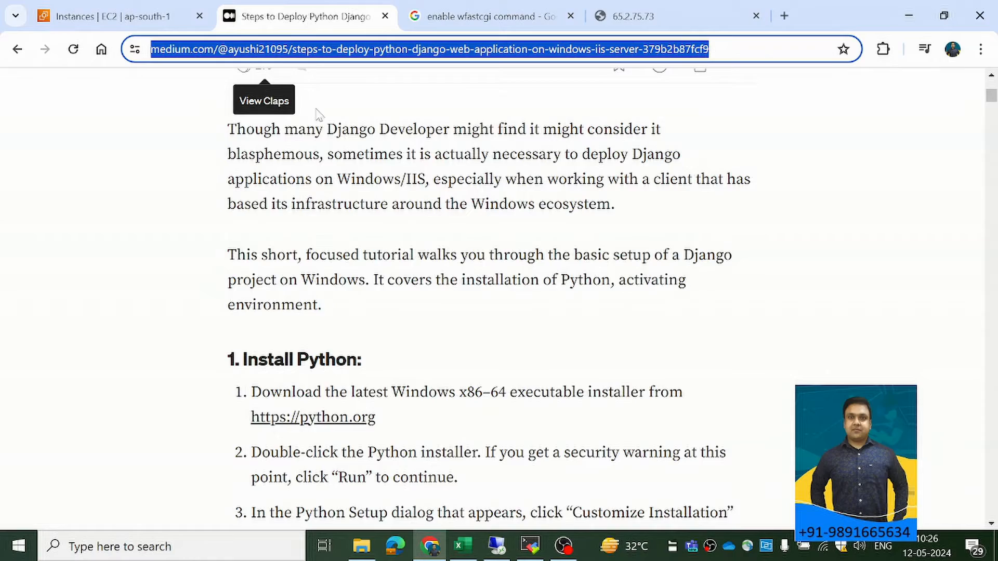
# Skim the deployment article's sections on Python, the virtual environment, Django and IIS, then return to the Install Python instructions.
pyautogui.scroll(-15, 301, 234)
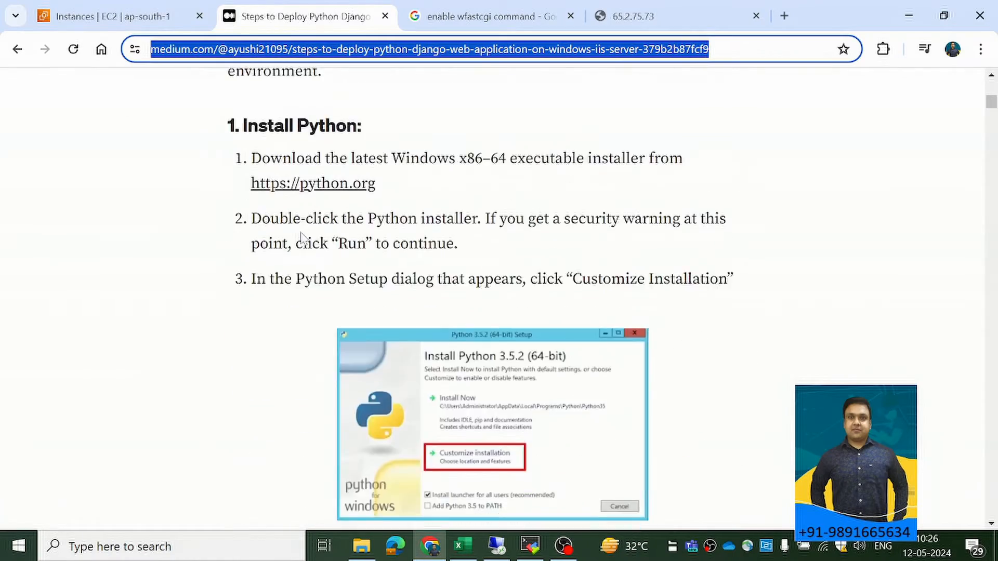
pyautogui.scroll(-20, 303, 238)
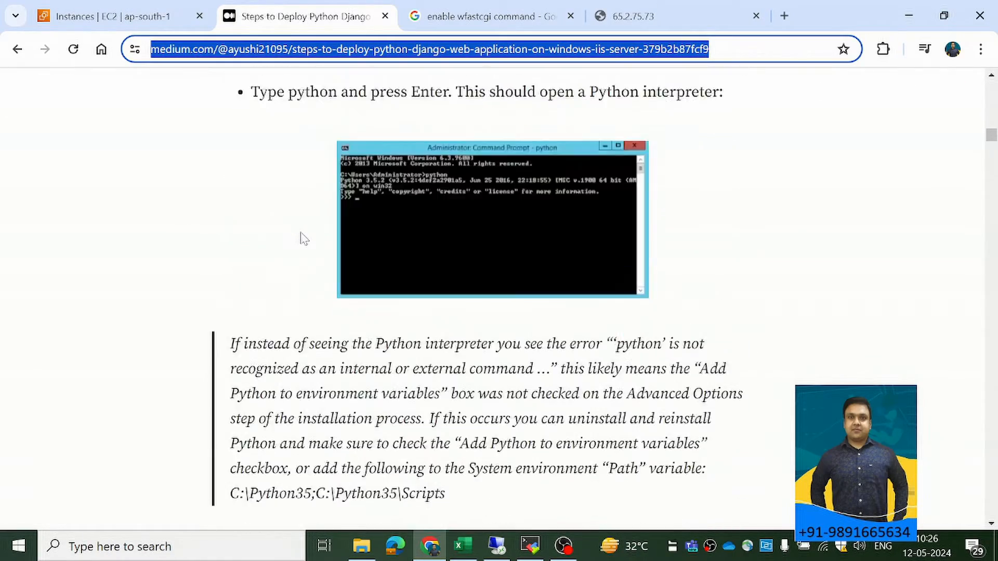
pyautogui.scroll(-20, 305, 239)
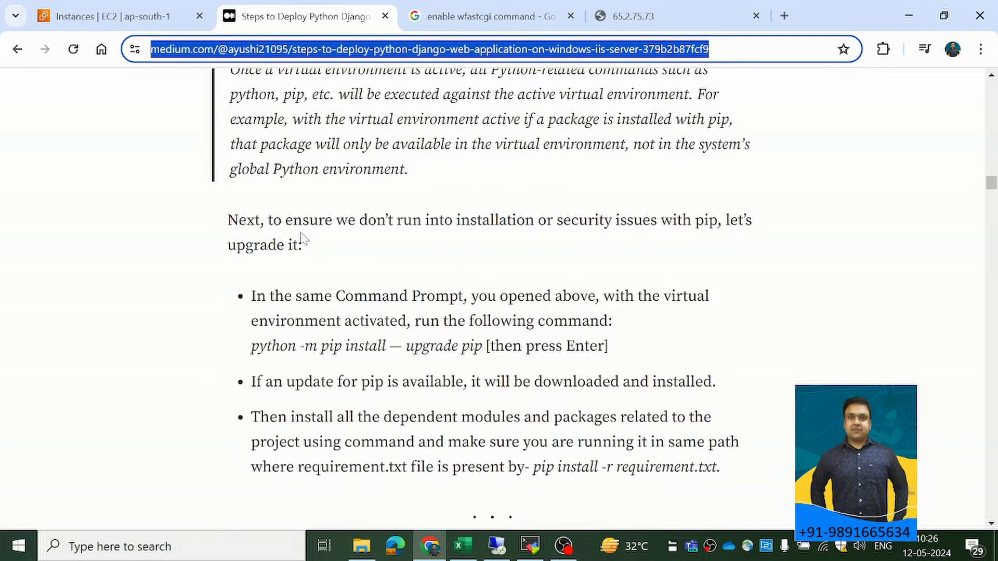
pyautogui.scroll(-20, 304, 237)
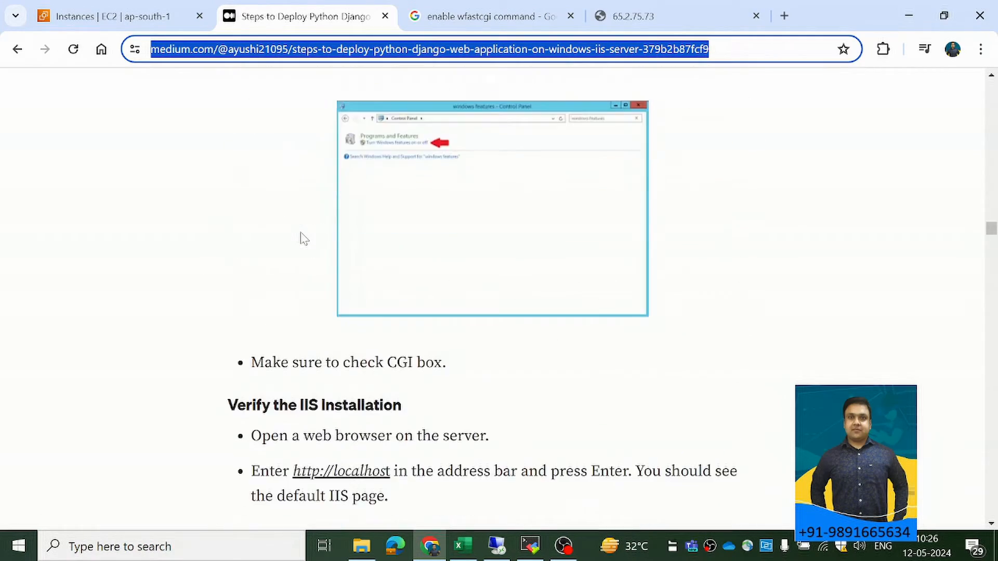
pyautogui.scroll(20, 304, 238)
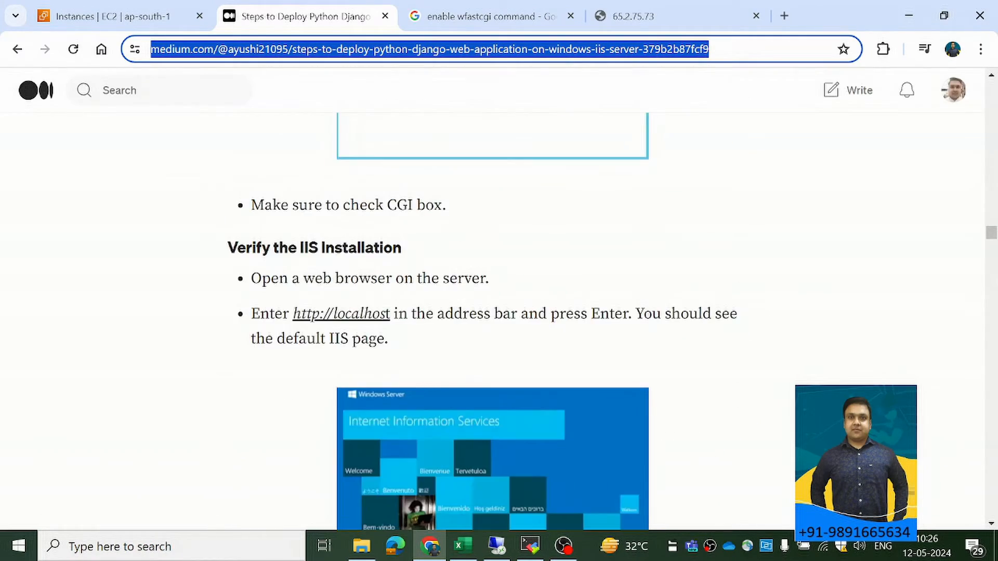
pyautogui.scroll(15, 395, 267)
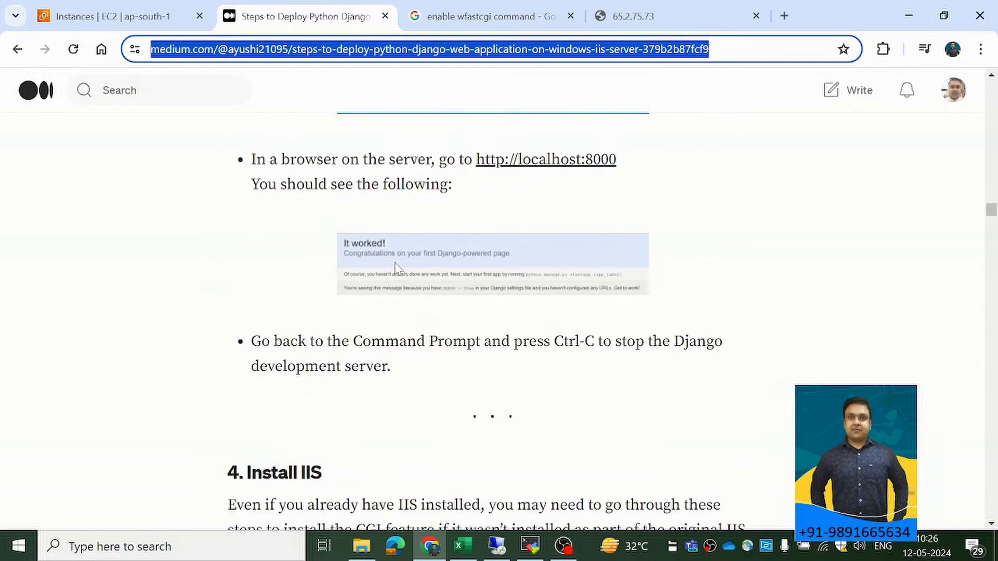
pyautogui.scroll(15, 430, 271)
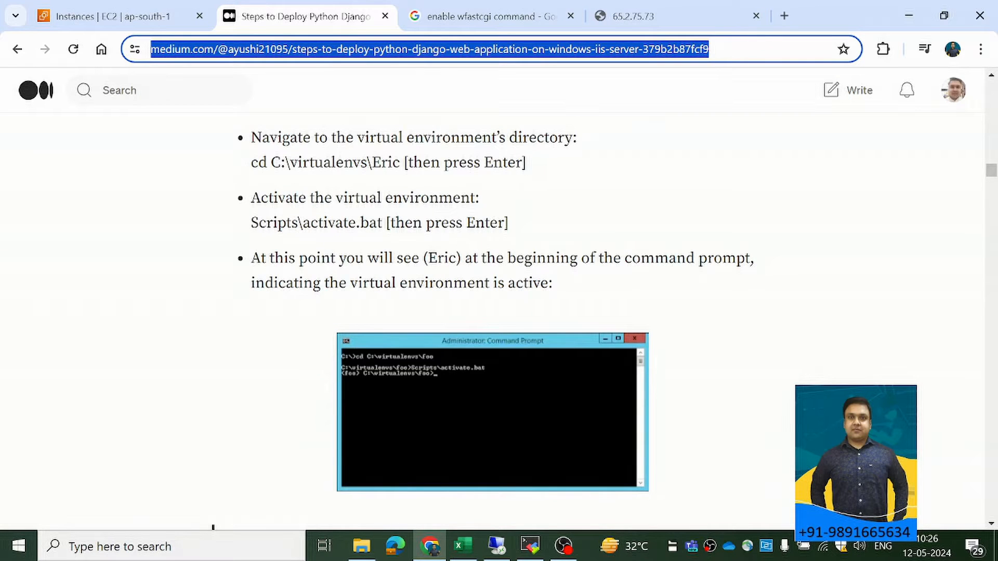
pyautogui.scroll(6, 407, 269)
pyautogui.scroll(-9, 392, 223)
pyautogui.scroll(-7, 379, 254)
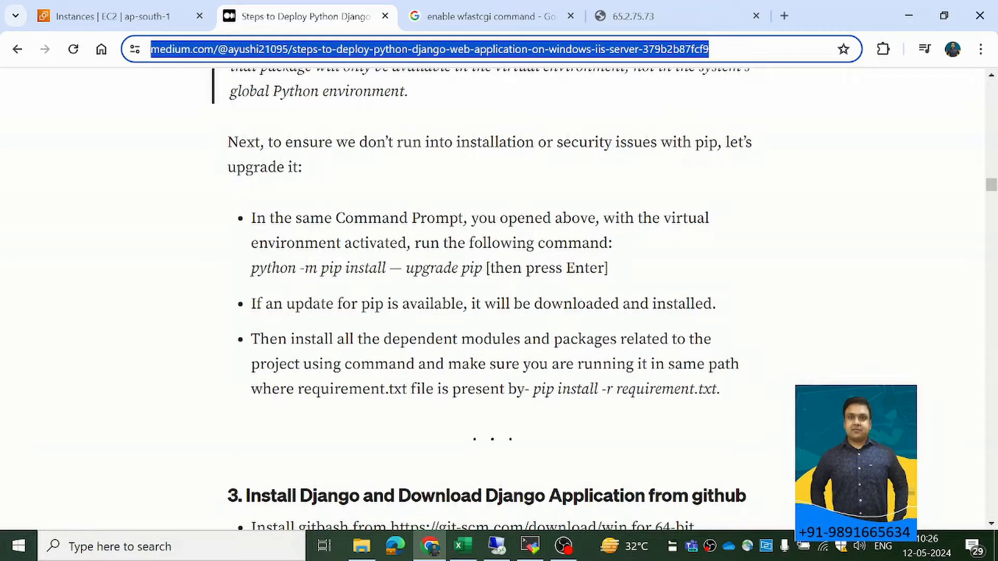
pyautogui.scroll(20, 489, 291)
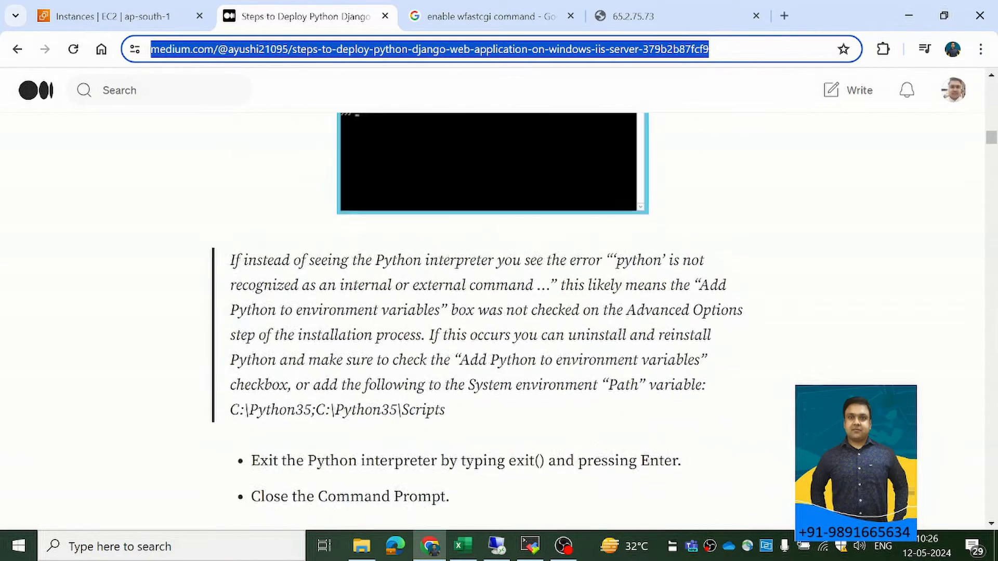
pyautogui.scroll(15, 477, 315)
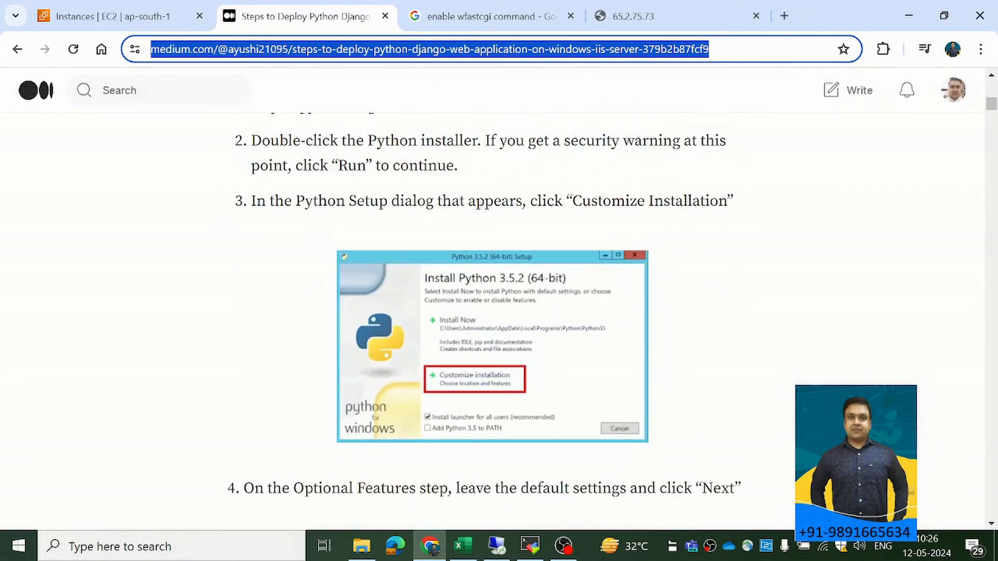
pyautogui.scroll(3, 409, 221)
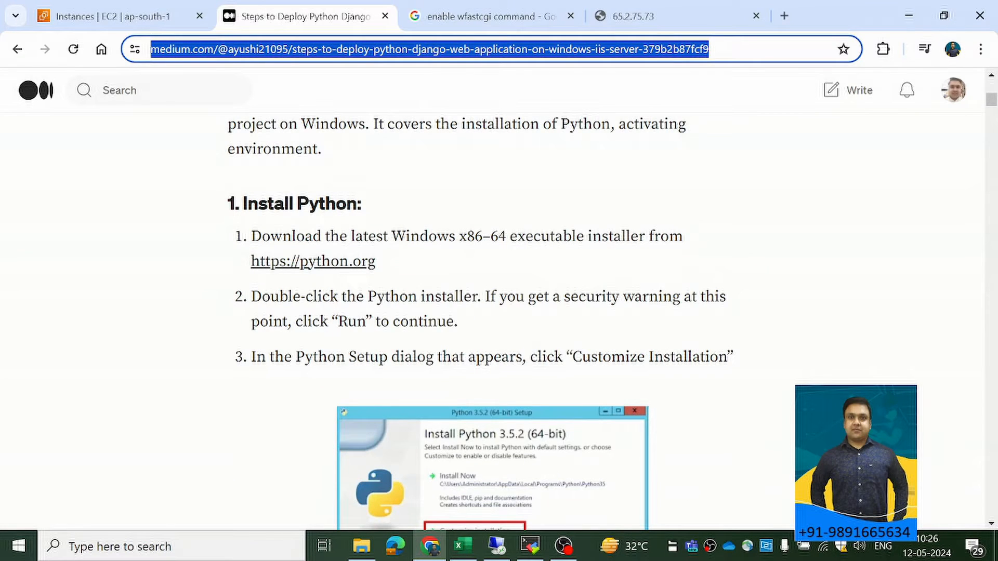
# Switch to Visual Studio Code in the remote session and run python --version in its terminal.
pyautogui.click(497, 545)
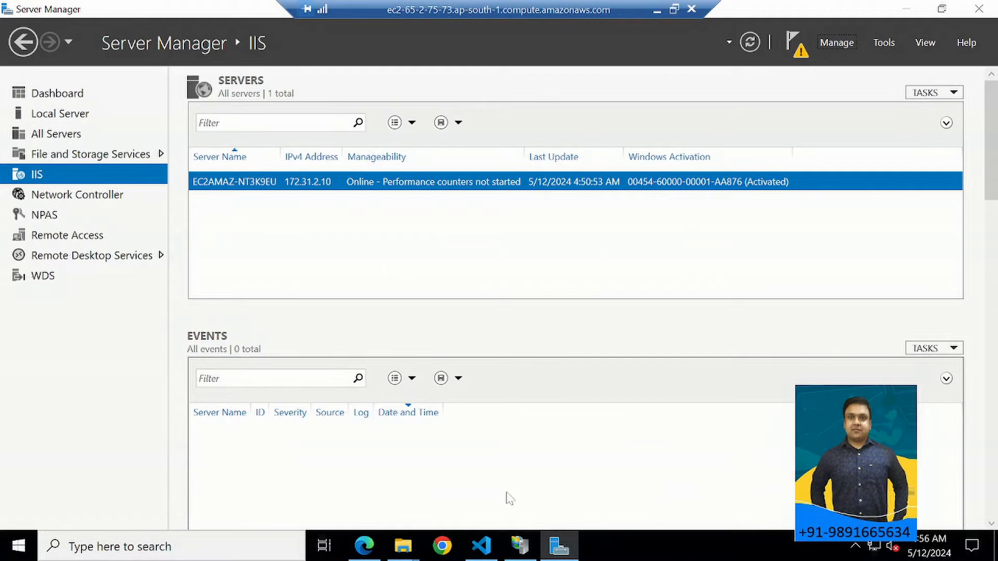
pyautogui.hotkey('alt', 'Tab')
pyautogui.click(626, 241)
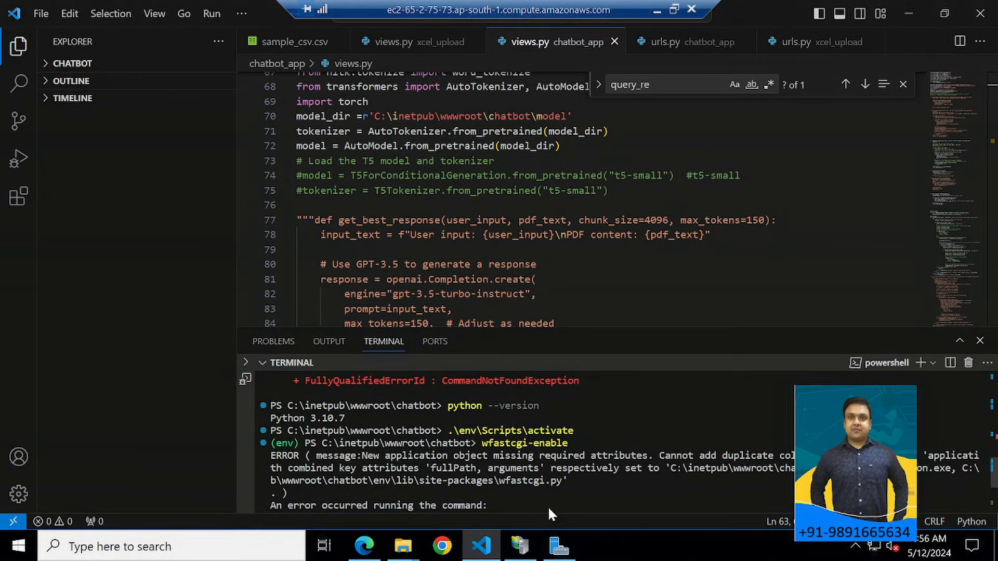
pyautogui.write('P')
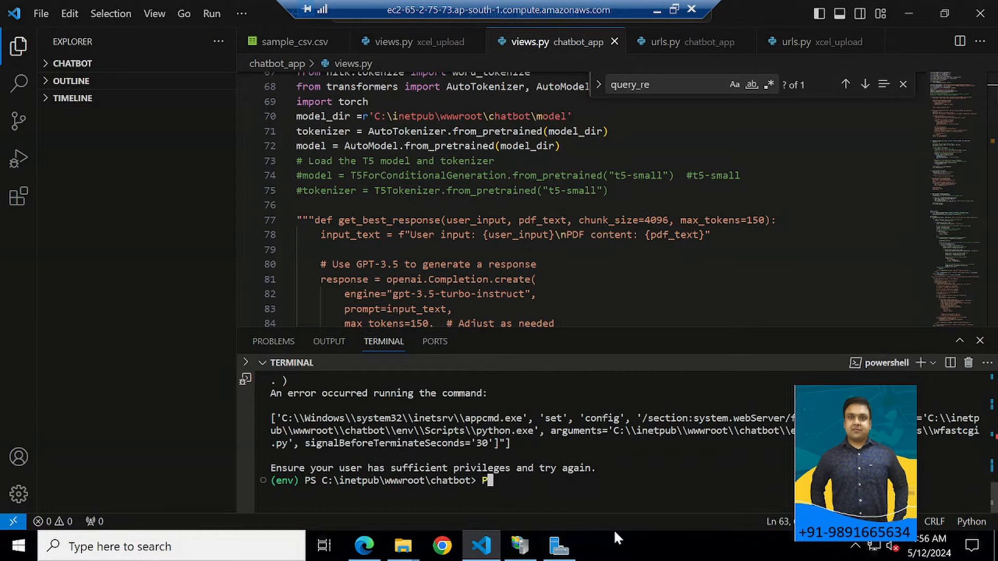
pyautogui.press('BackSpace')
pyautogui.write('python --version')
pyautogui.press('Return')
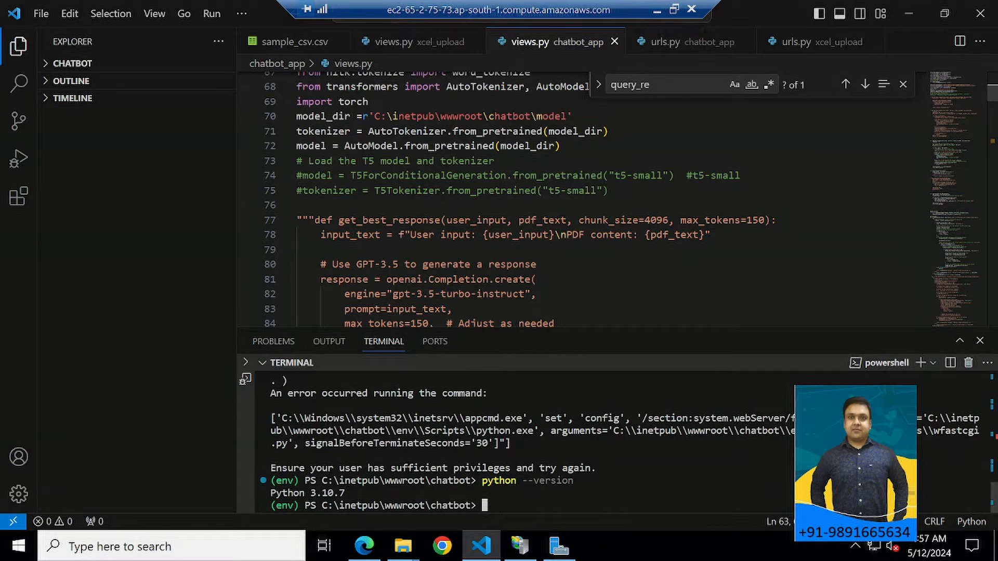
# Return to the local browser, search for "python org" in a new tab, and open the official Python site.
pyautogui.click(657, 9)
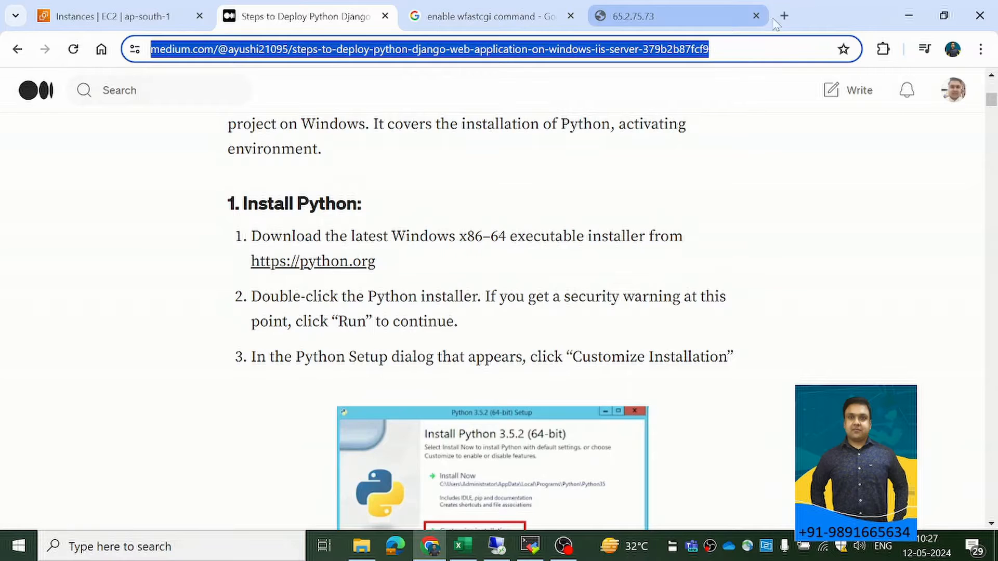
pyautogui.click(785, 16)
pyautogui.write('python p')
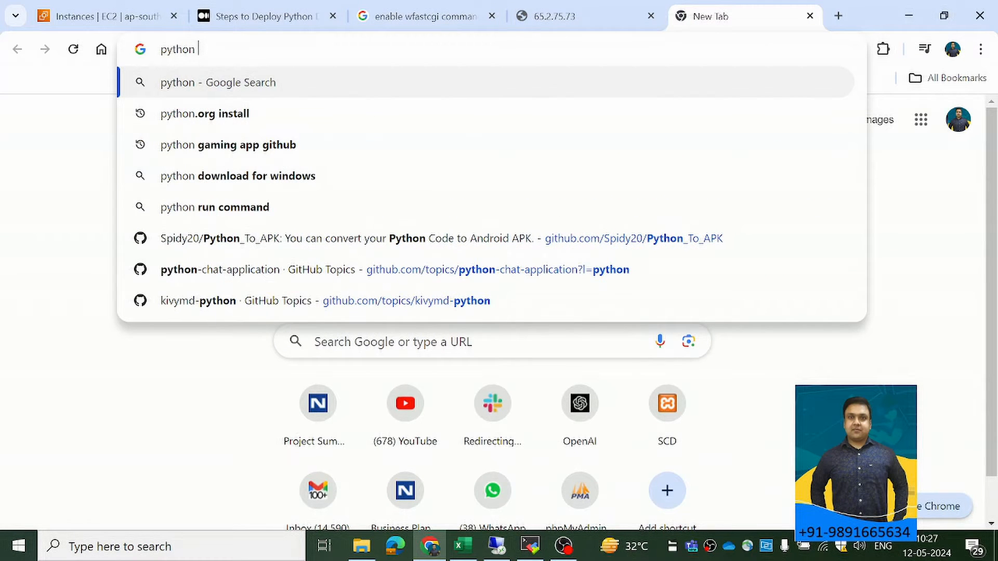
pyautogui.press('BackSpace')
pyautogui.write('org')
pyautogui.press('Return')
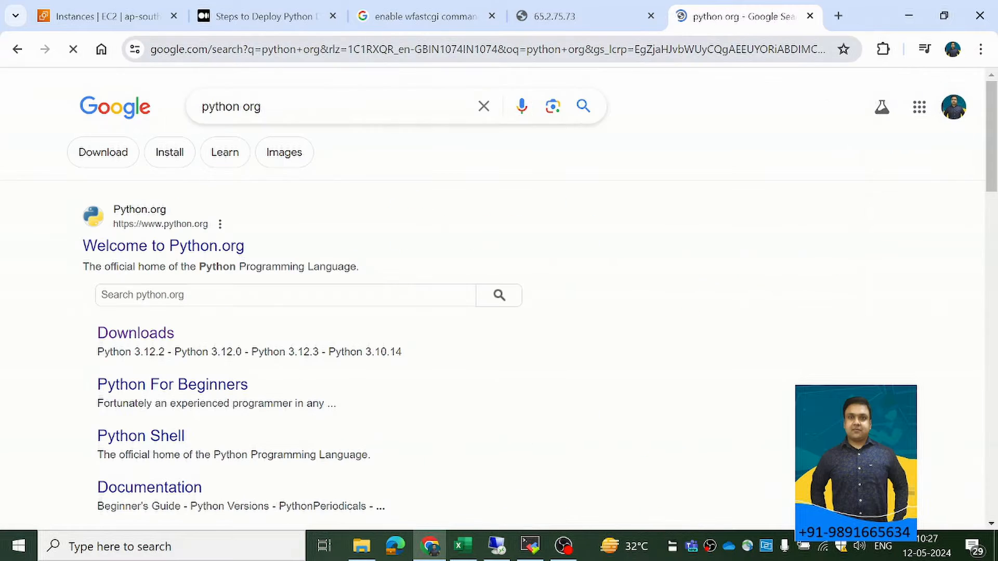
pyautogui.click(197, 243)
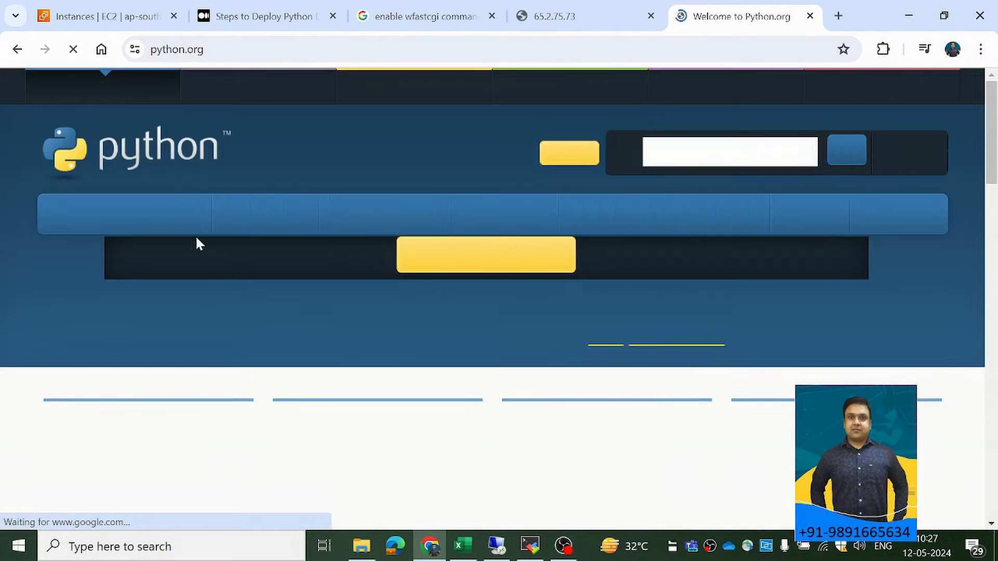
# Open the Python downloads for Windows and look through the listed releases and installers.
pyautogui.scroll(-5, 229, 250)
pyautogui.scroll(5, 228, 249)
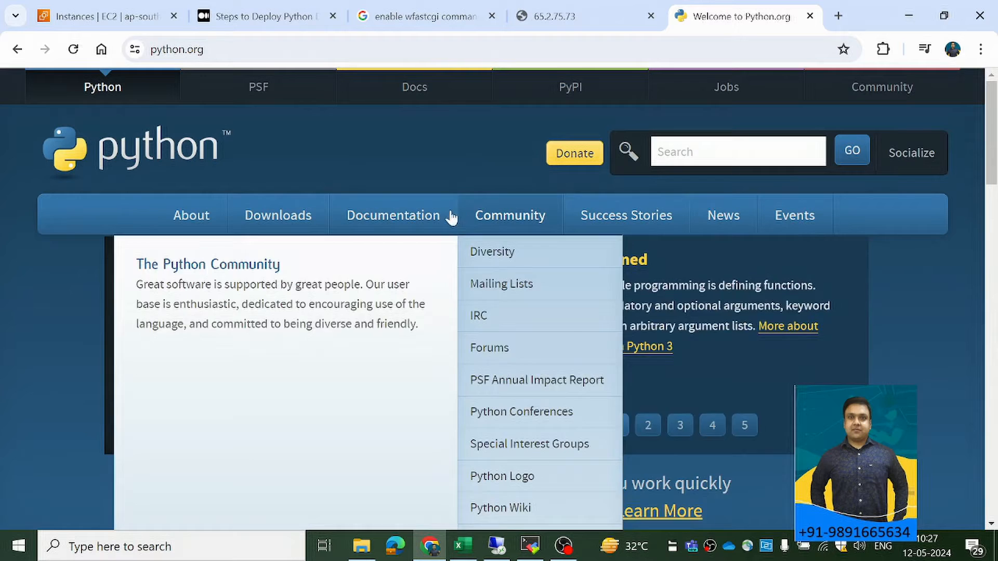
pyautogui.moveTo(283, 221)
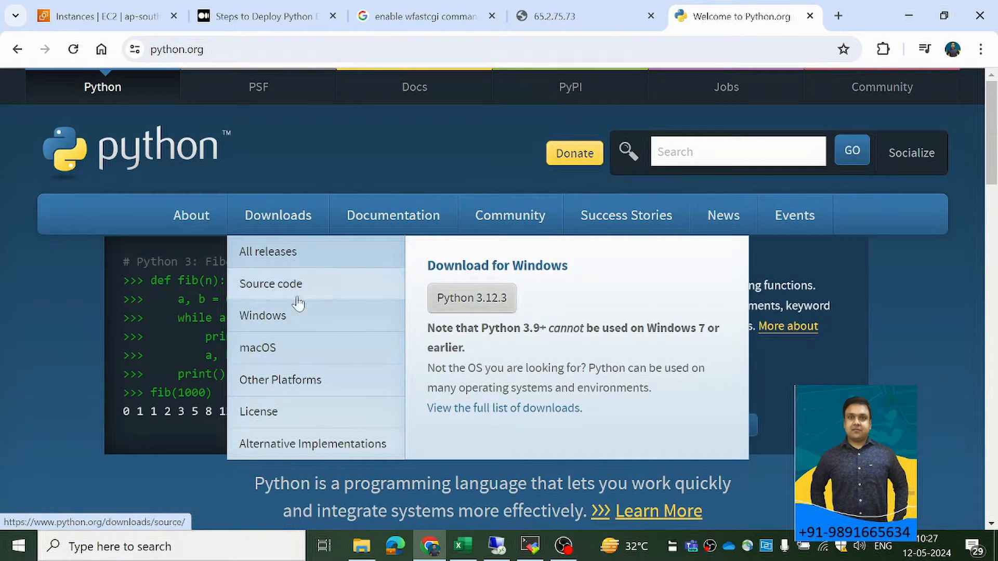
pyautogui.click(269, 316)
pyautogui.scroll(-18, 293, 322)
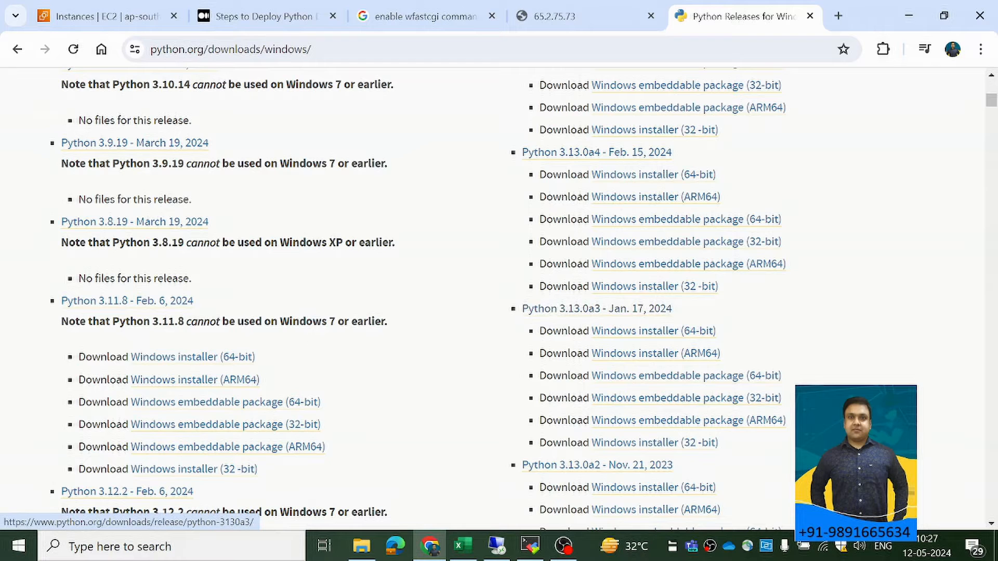
# Look for the Python installer on the remote server in File Explorer, checking the Downloads folder and the Desktop folder.
pyautogui.hotkey('alt', 'Tab')
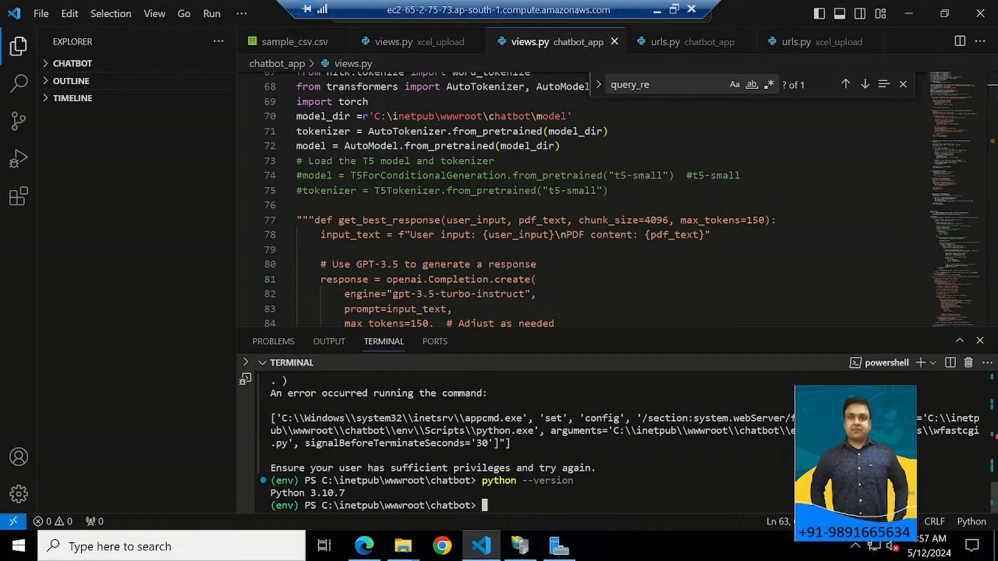
pyautogui.click(401, 553)
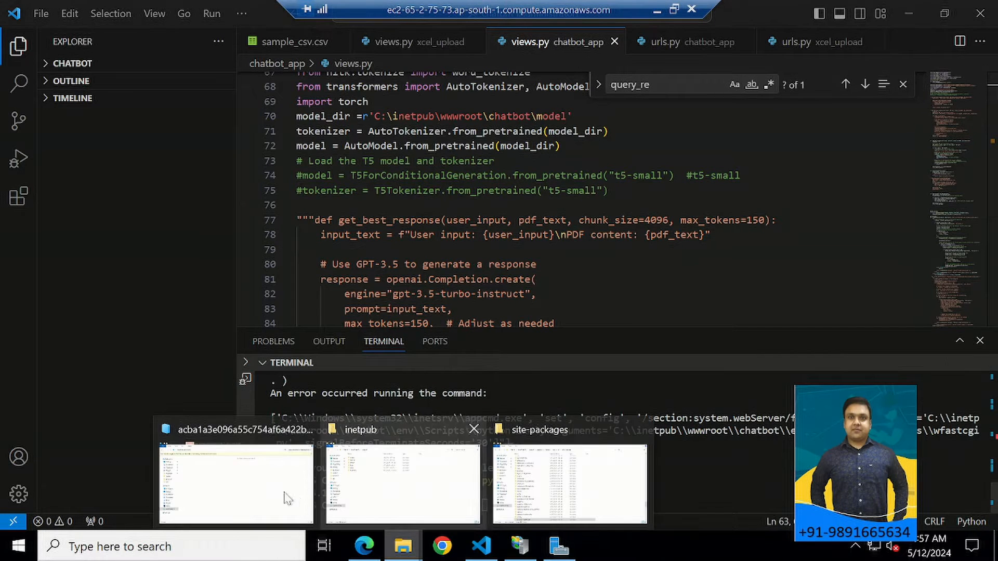
pyautogui.click(257, 493)
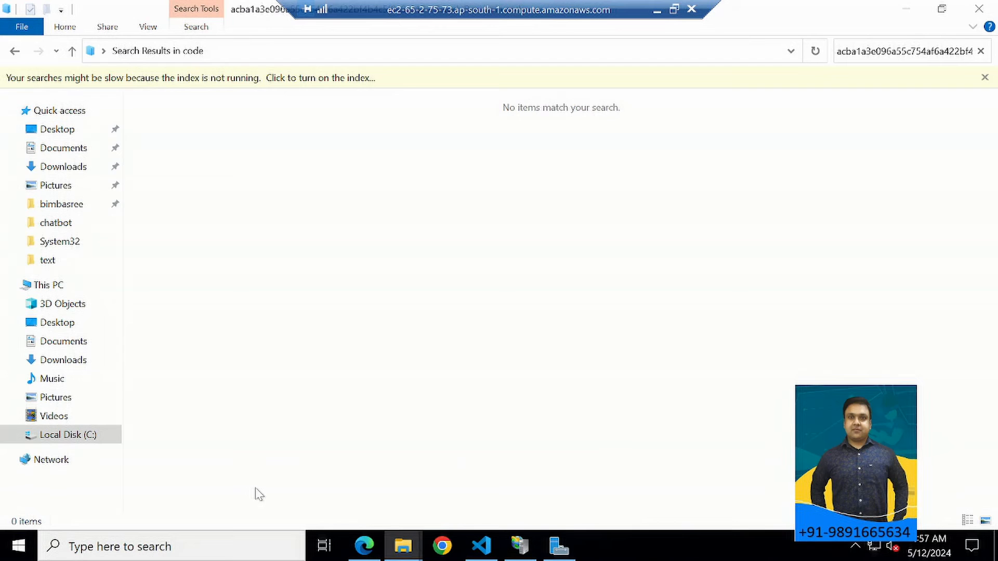
pyautogui.click(62, 166)
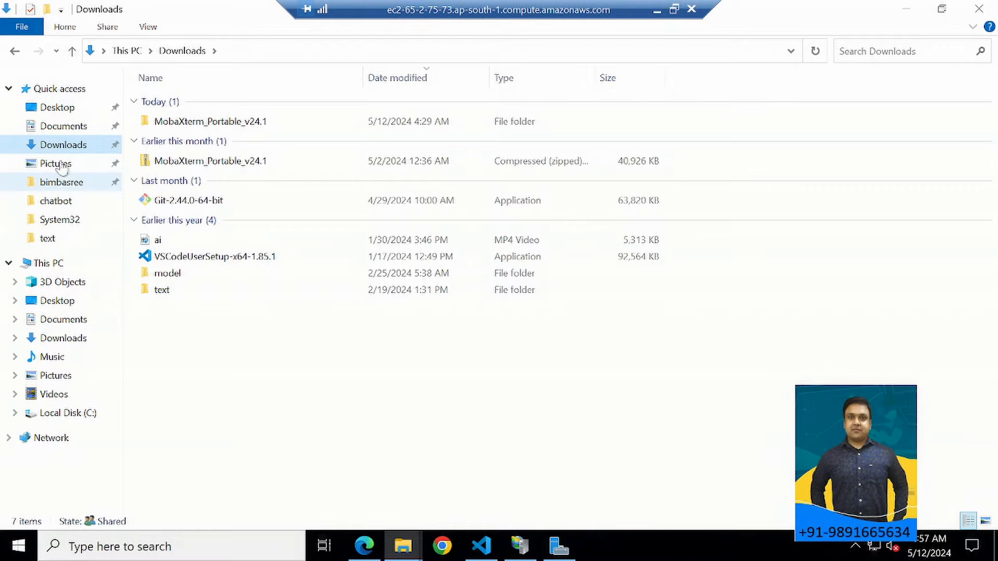
pyautogui.click(55, 107)
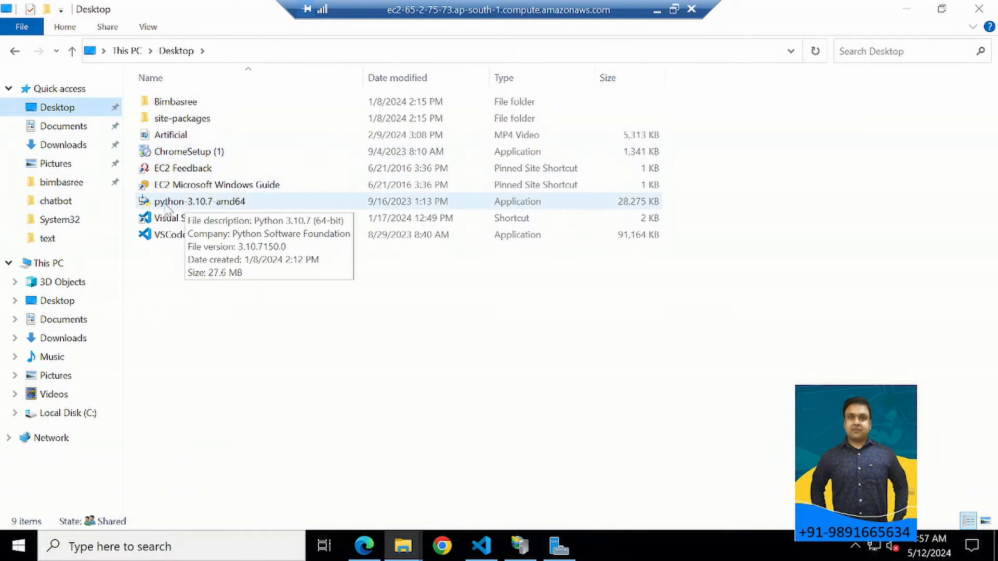
# Go back to the deployment article in the local browser, enlarge the Python Setup screenshot to examine its install options, and close it.
pyautogui.click(656, 10)
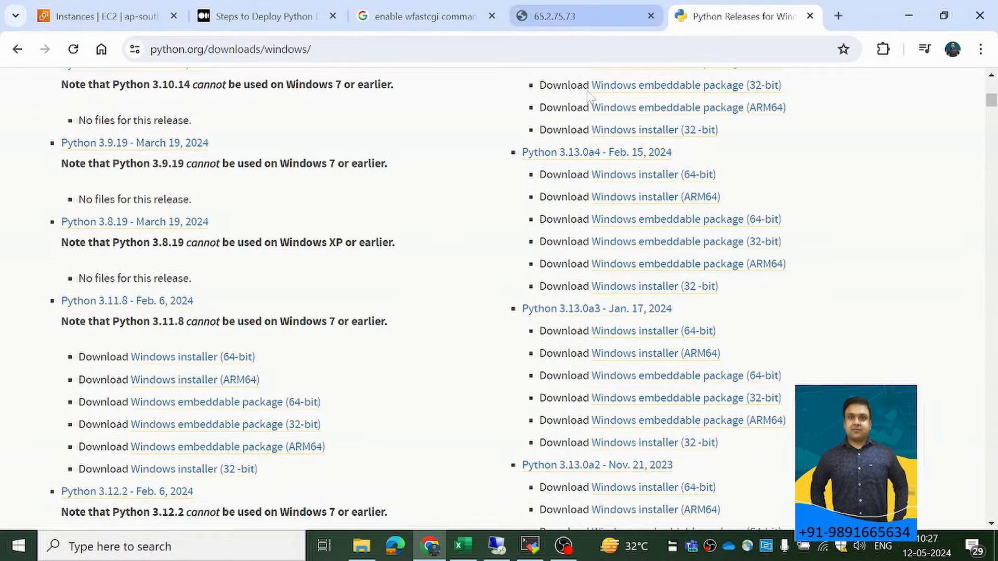
pyautogui.click(433, 11)
pyautogui.click(297, 21)
pyautogui.scroll(-5, 445, 259)
pyautogui.scroll(3, 484, 262)
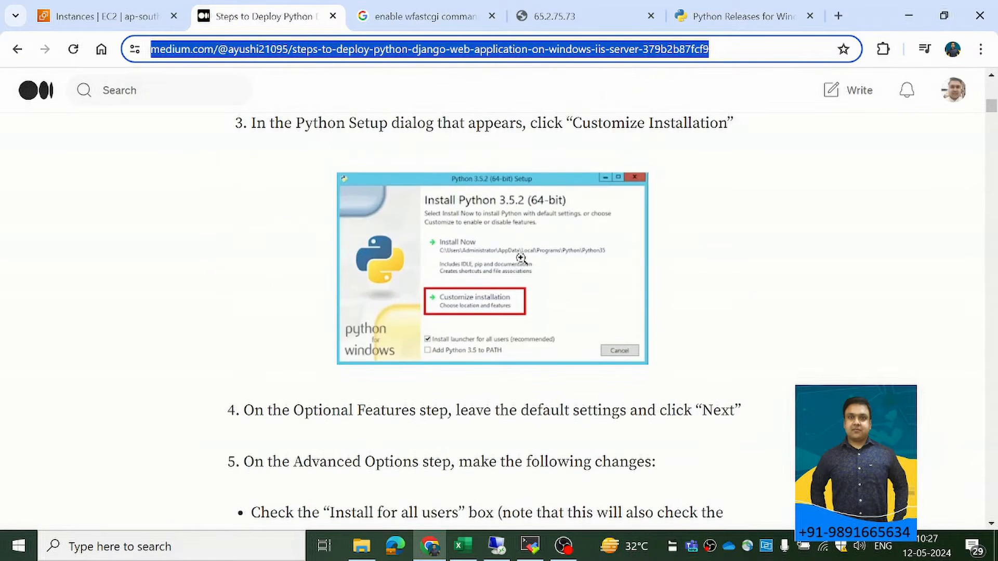
pyautogui.click(553, 279)
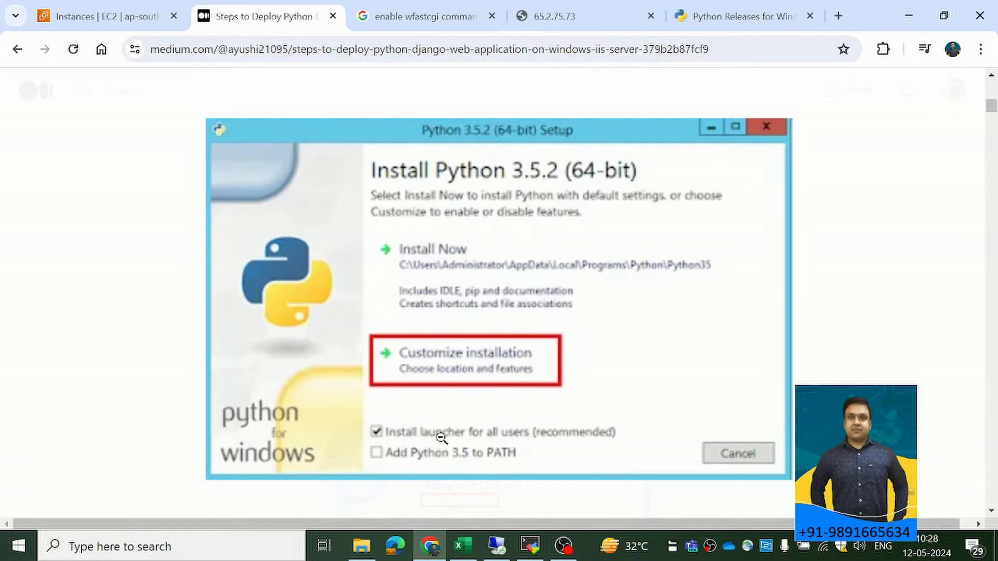
pyautogui.click(903, 262)
# Read the article's Advanced Options settings and Python installation check, and return to the remote session's Desktop folder.
pyautogui.scroll(-4, 484, 325)
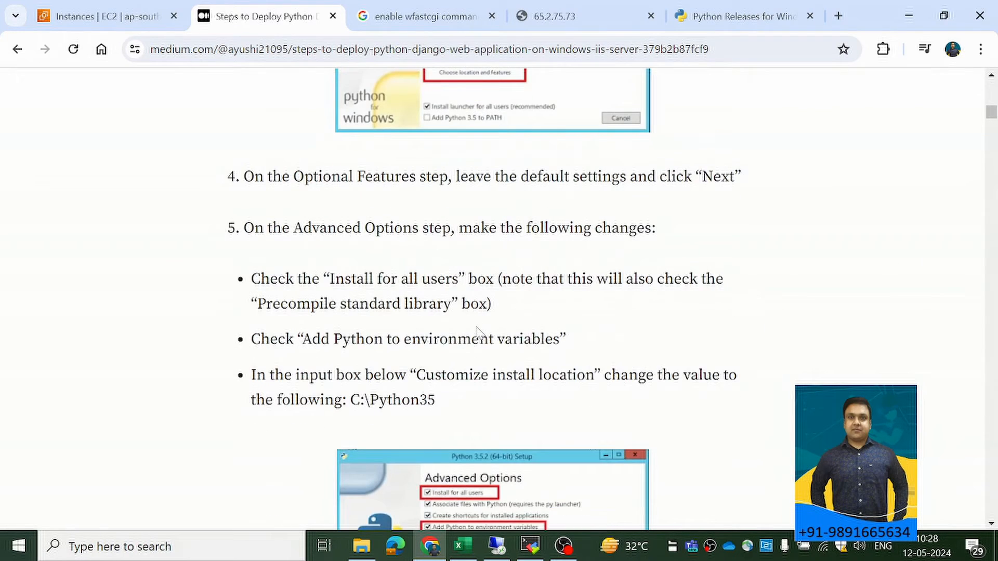
pyautogui.scroll(3, 512, 308)
pyautogui.scroll(-8, 563, 400)
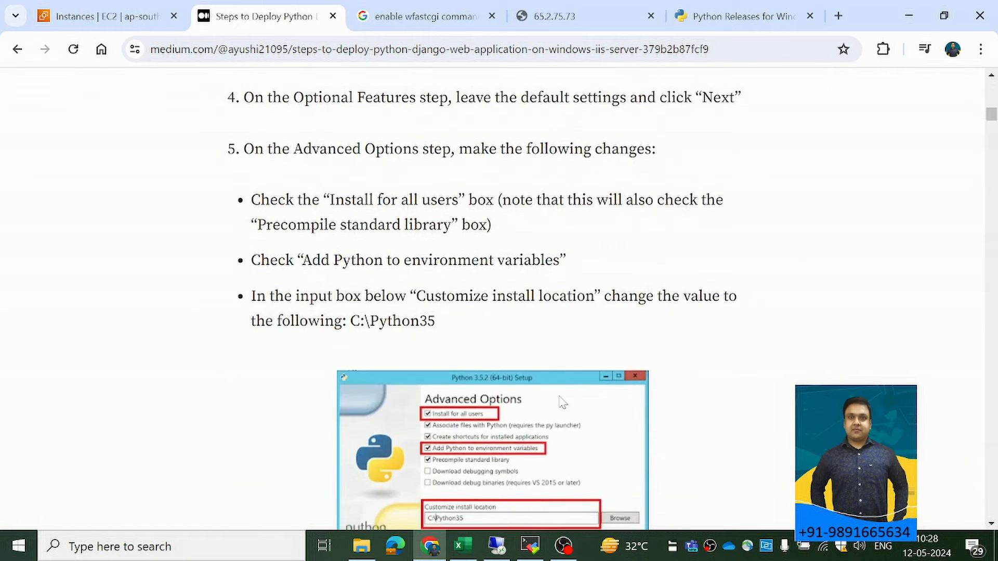
pyautogui.scroll(-5, 562, 402)
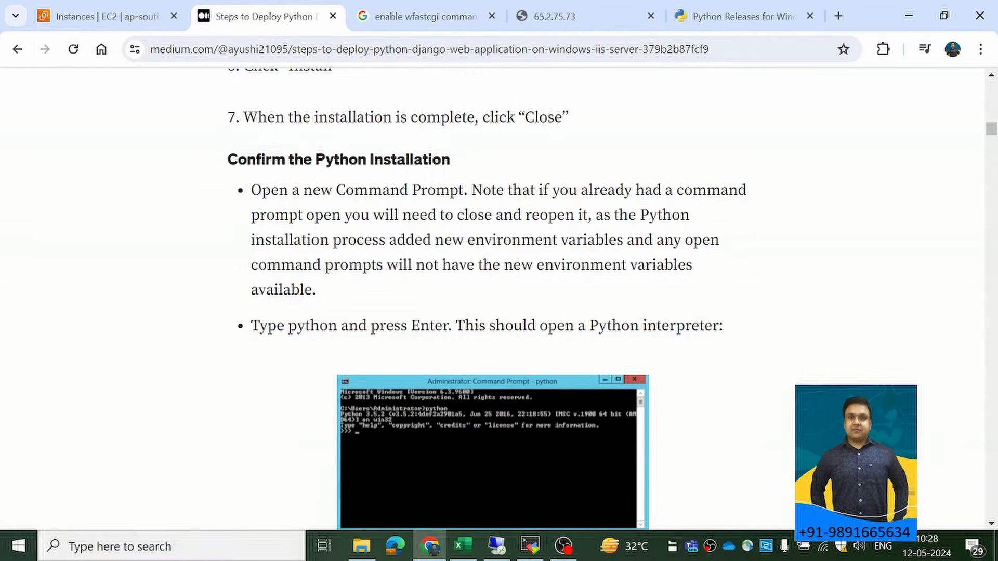
pyautogui.scroll(-4, 492, 320)
pyautogui.hotkey('alt', 'Tab')
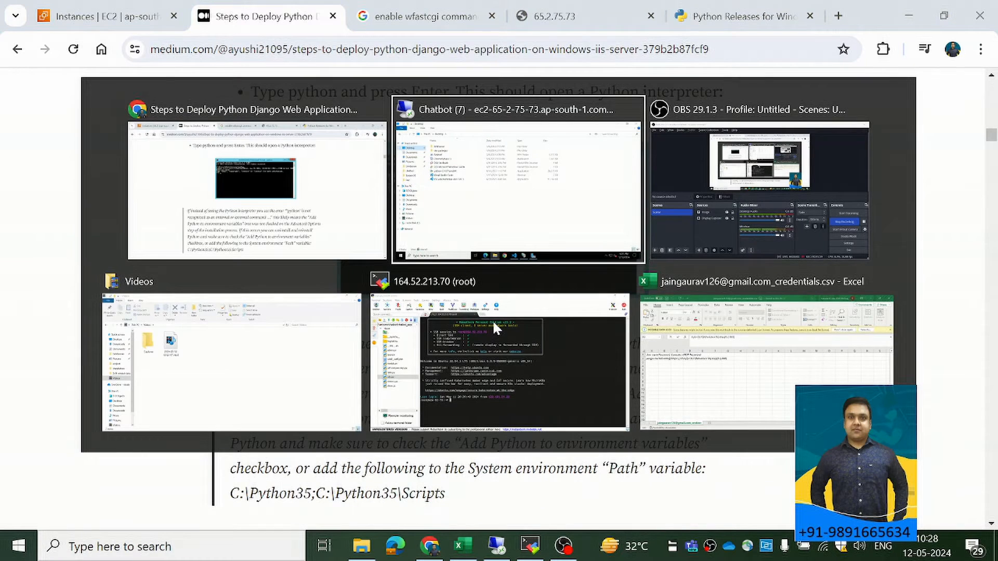
pyautogui.click(448, 198)
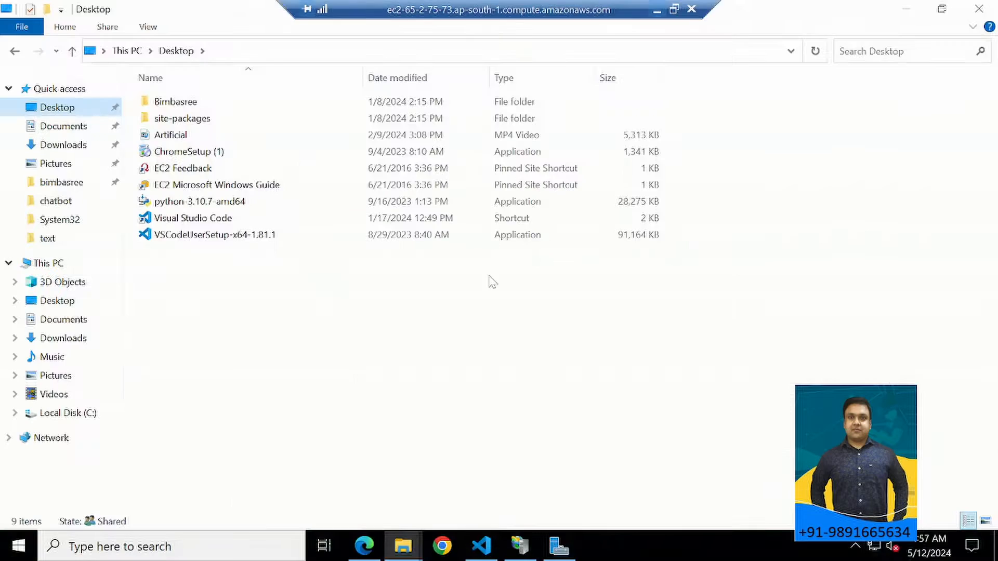
# Show This PC in File Explorer, check the IIS page in Server Manager, and minimize Server Manager.
pyautogui.click(49, 264)
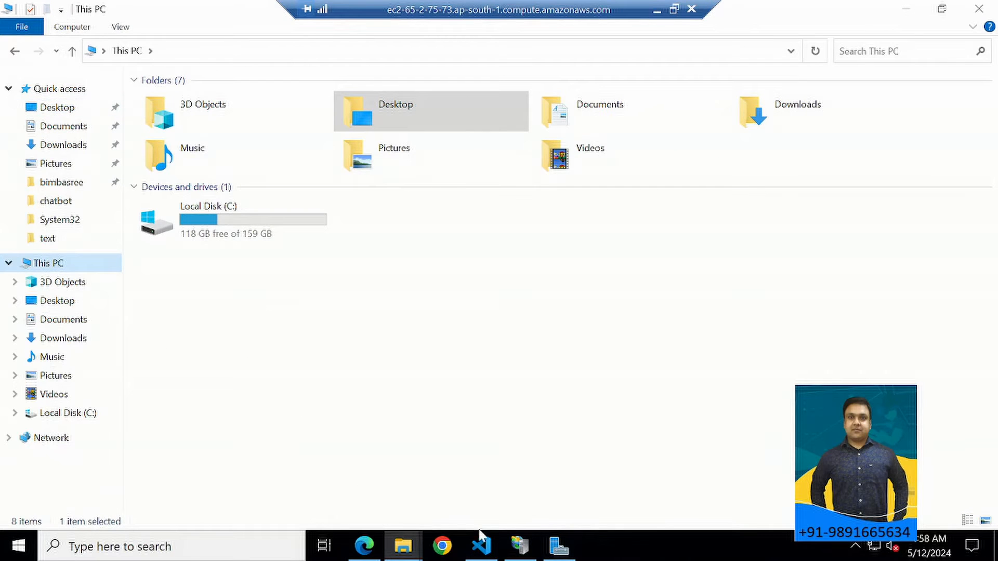
pyautogui.click(559, 546)
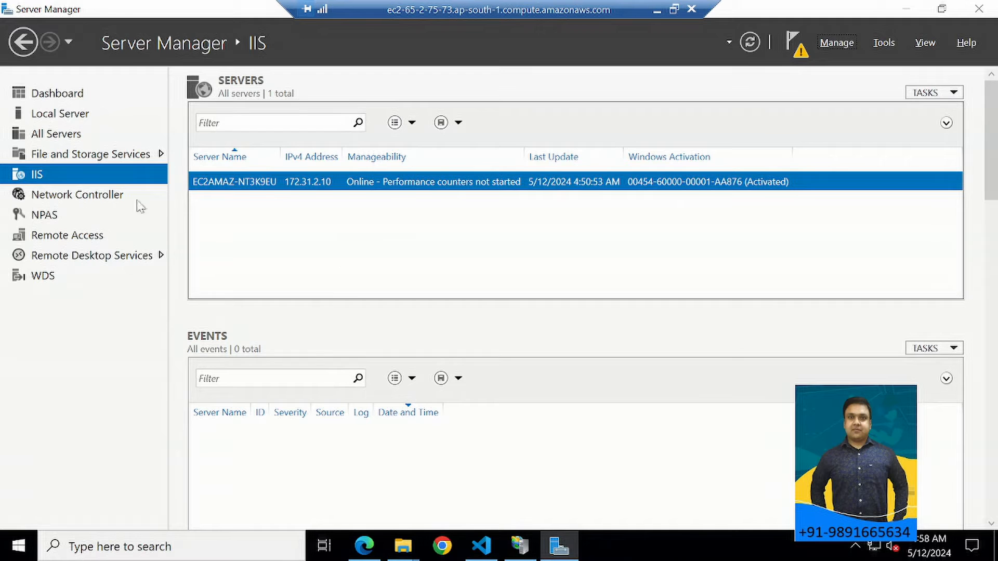
pyautogui.click(905, 10)
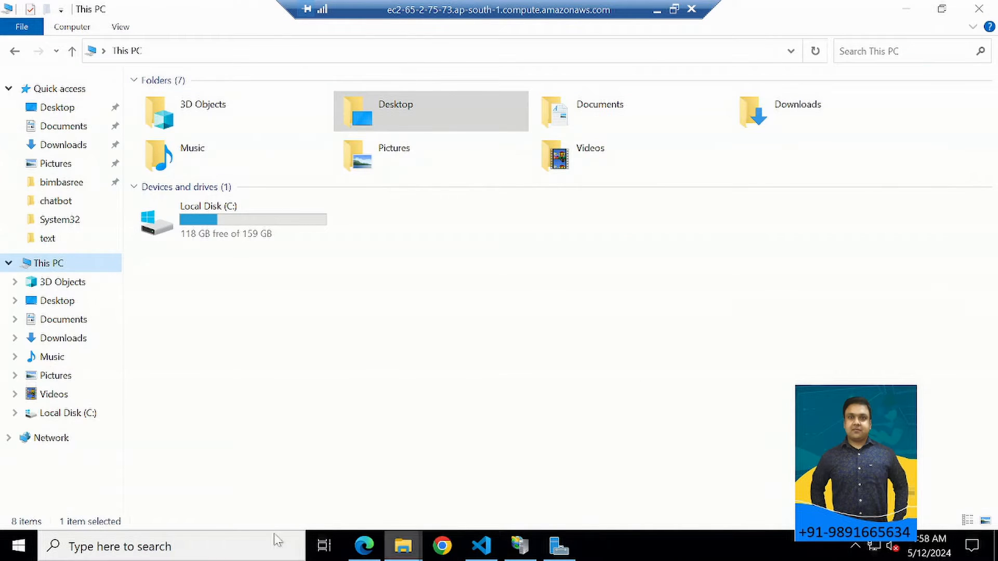
# Find and open Internet Information Services (IIS) Manager full screen, expand the server connection to view its features, and minimize it.
pyautogui.click(218, 550)
pyautogui.write('iis')
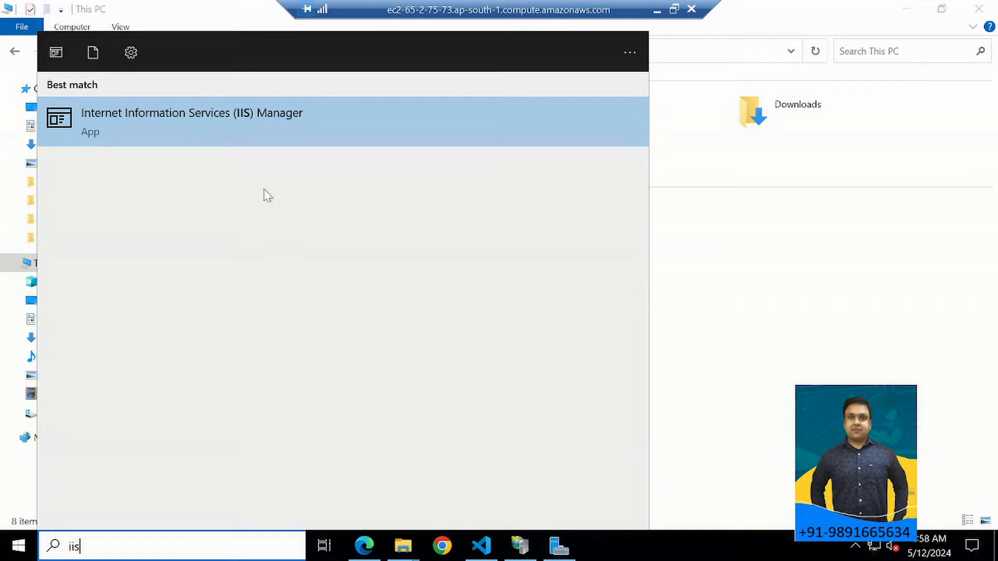
pyautogui.click(198, 123)
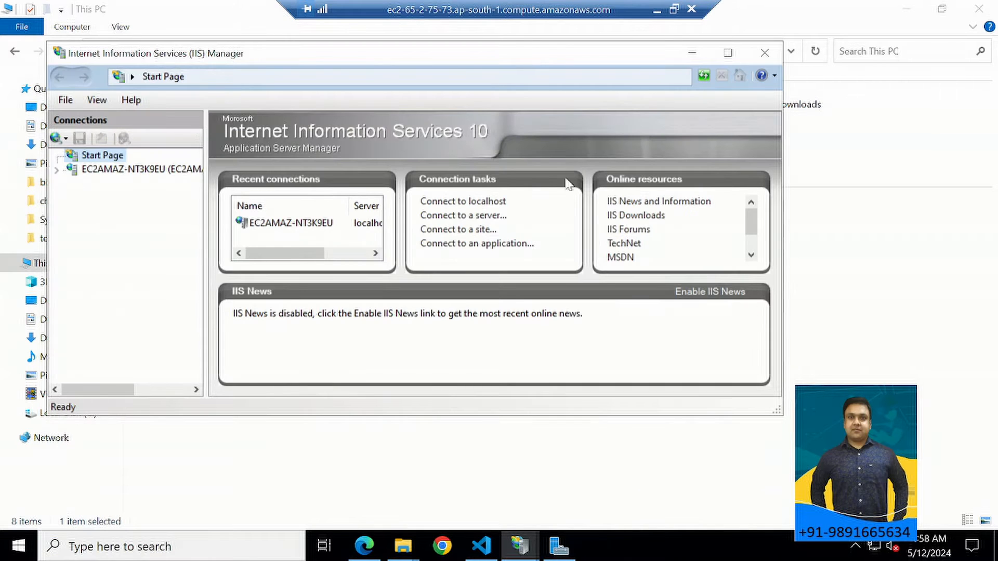
pyautogui.click(727, 52)
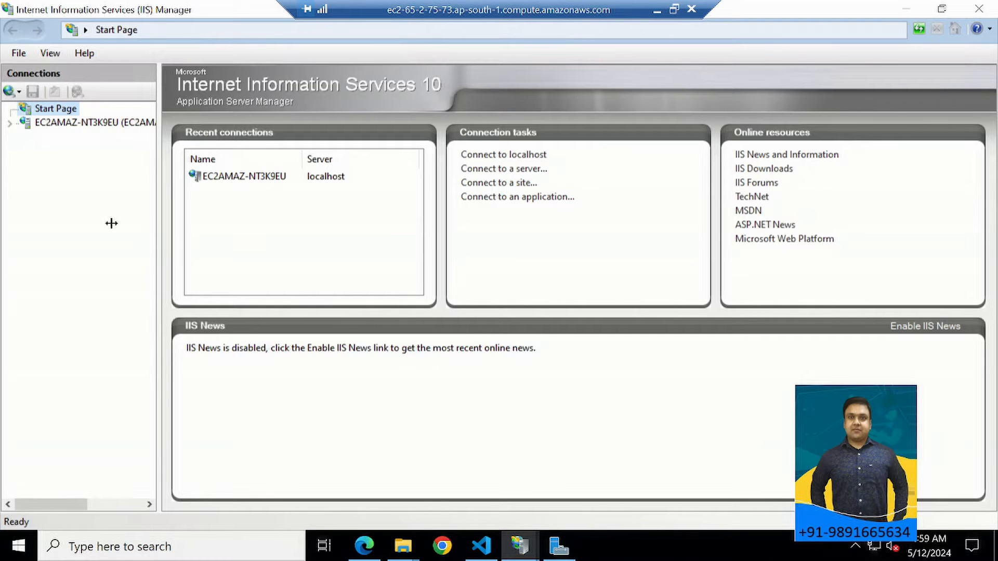
pyautogui.click(10, 124)
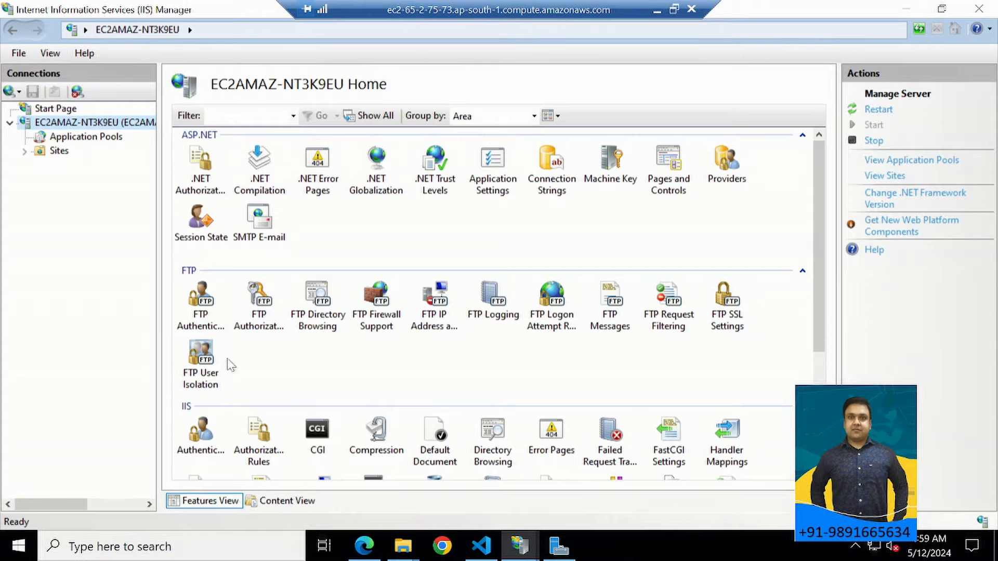
pyautogui.click(906, 9)
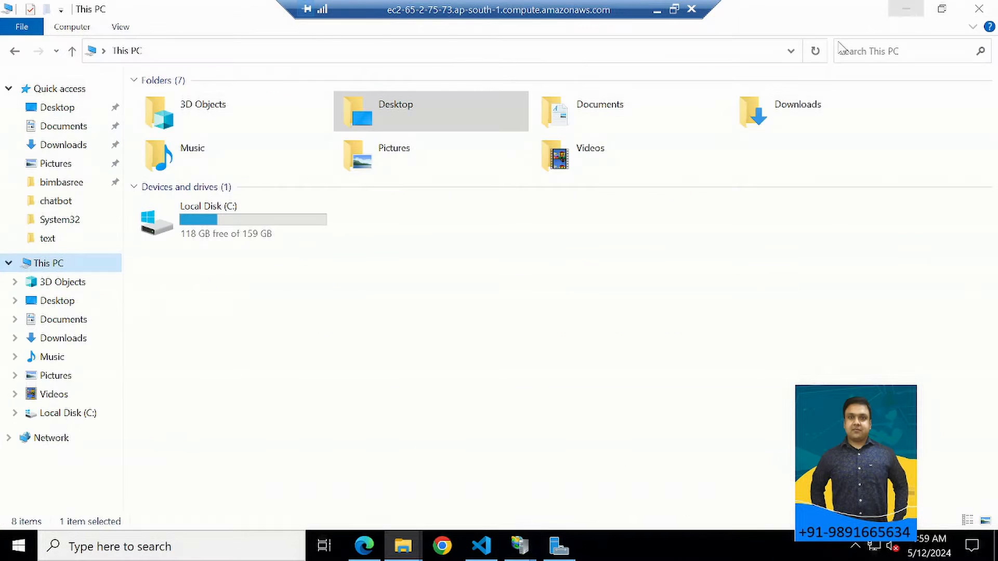
# Browse to the Django project folder at C:\inetpub\wwwroot\chatbot in File Explorer.
pyautogui.doubleClick(222, 225)
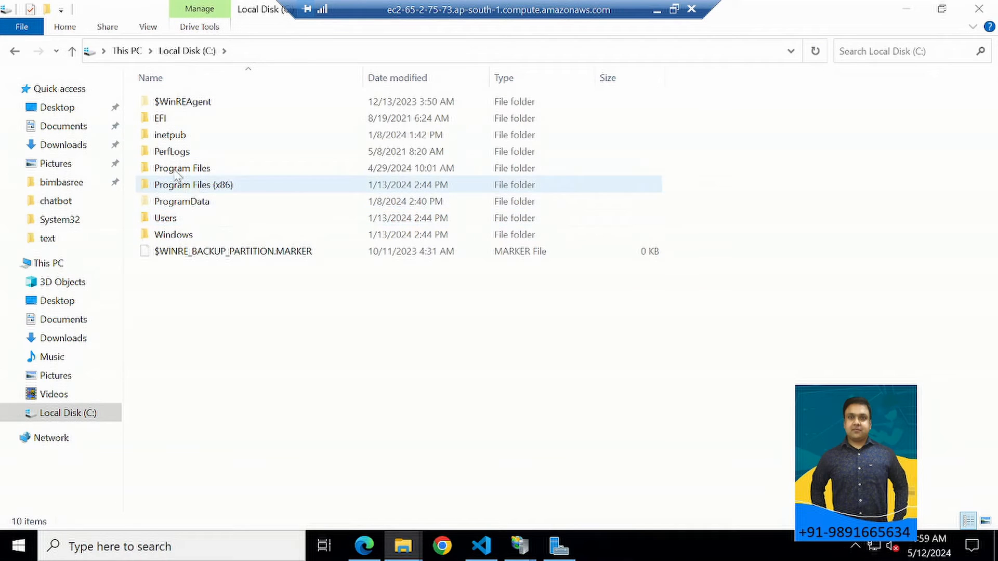
pyautogui.doubleClick(178, 138)
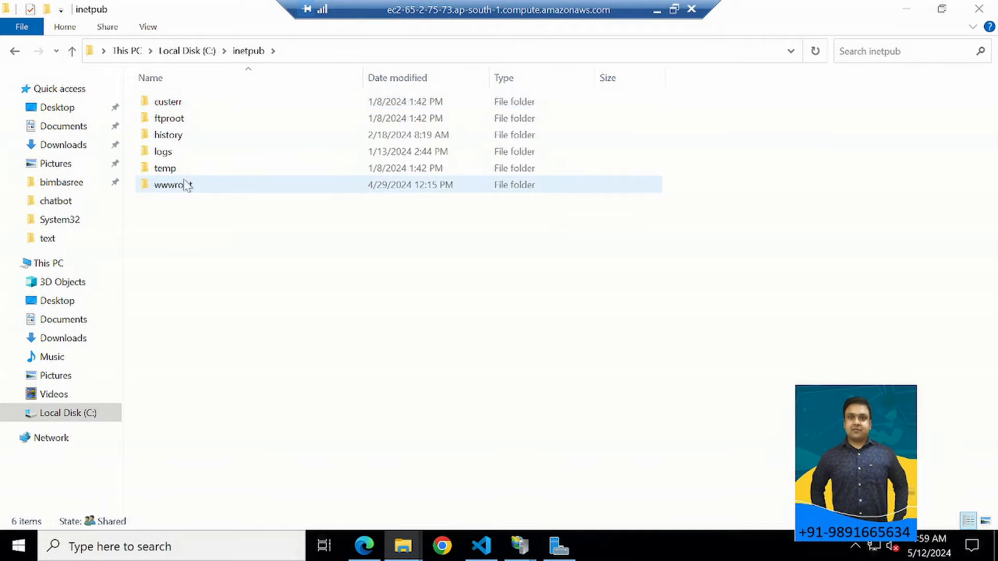
pyautogui.doubleClick(170, 189)
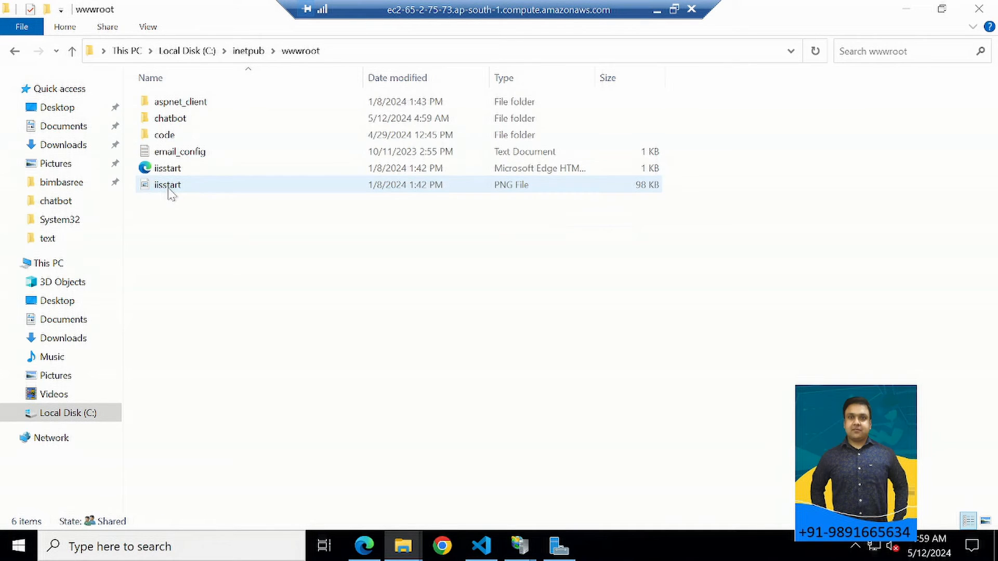
pyautogui.doubleClick(167, 123)
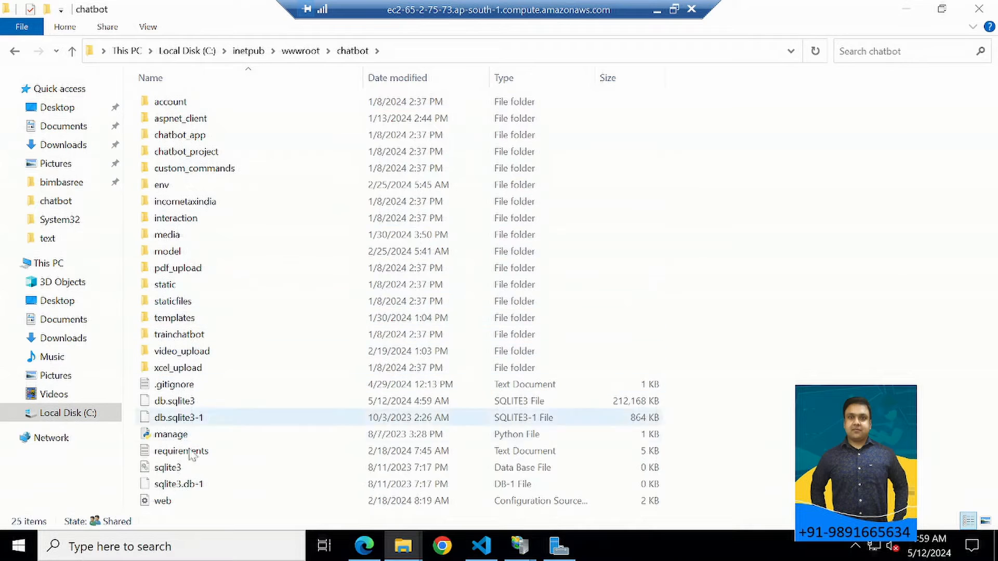
# Look over the chatbot project's subfolders, including account, aspnet_client, chatbot_app, chatbot_project, custom_commands and env.
pyautogui.click(179, 151)
pyautogui.click(172, 103)
pyautogui.click(174, 119)
pyautogui.click(177, 136)
pyautogui.click(171, 168)
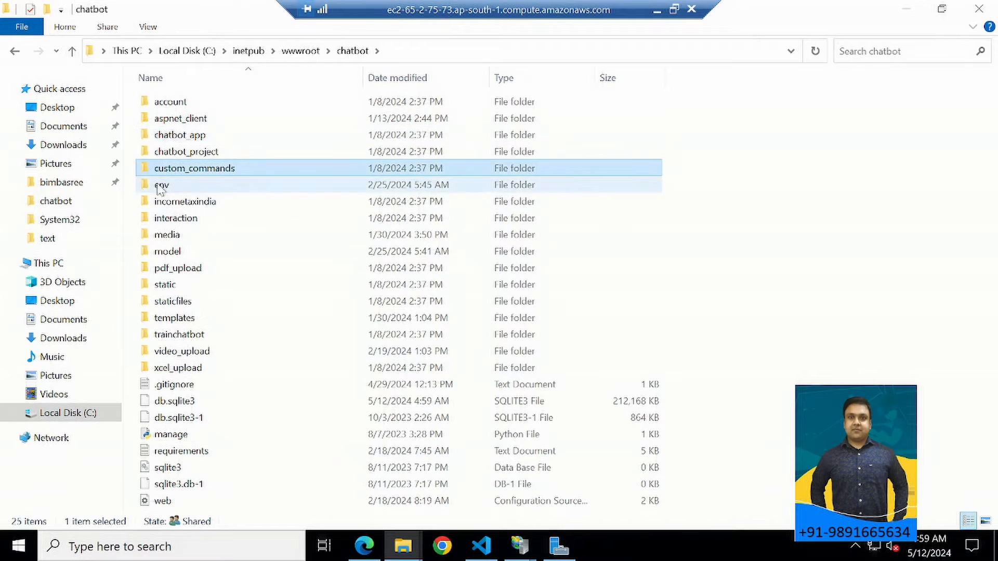
pyautogui.click(158, 187)
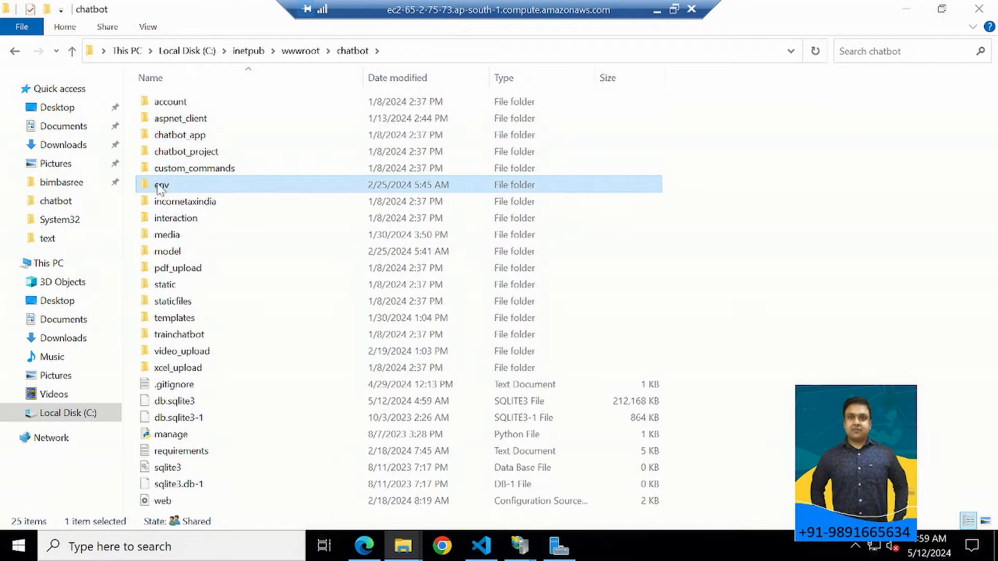
pyautogui.click(165, 152)
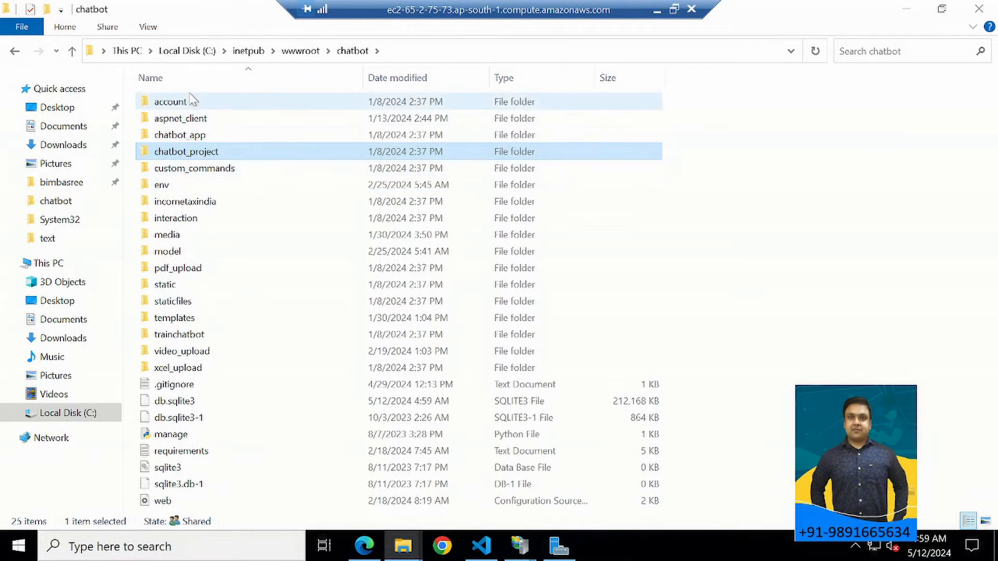
# Go back up to the inetpub folder and retrace the path through wwwroot to the chatbot project folder.
pyautogui.click(16, 50)
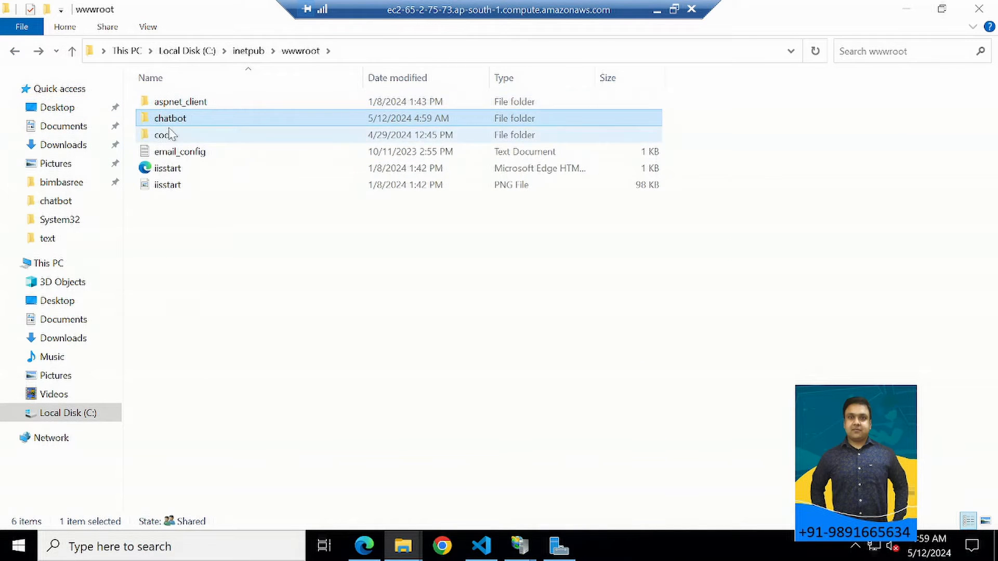
pyautogui.click(19, 51)
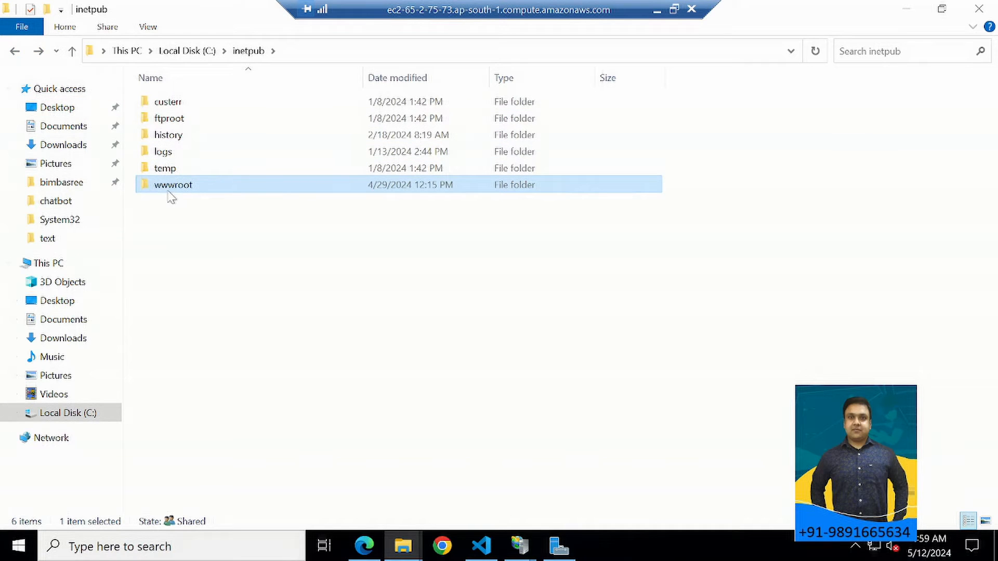
pyautogui.doubleClick(182, 187)
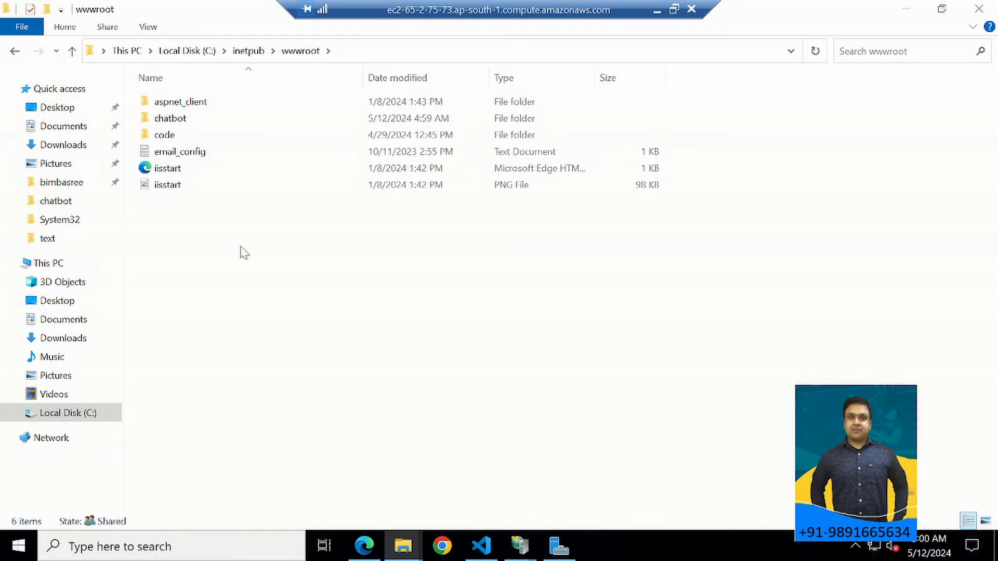
pyautogui.doubleClick(174, 119)
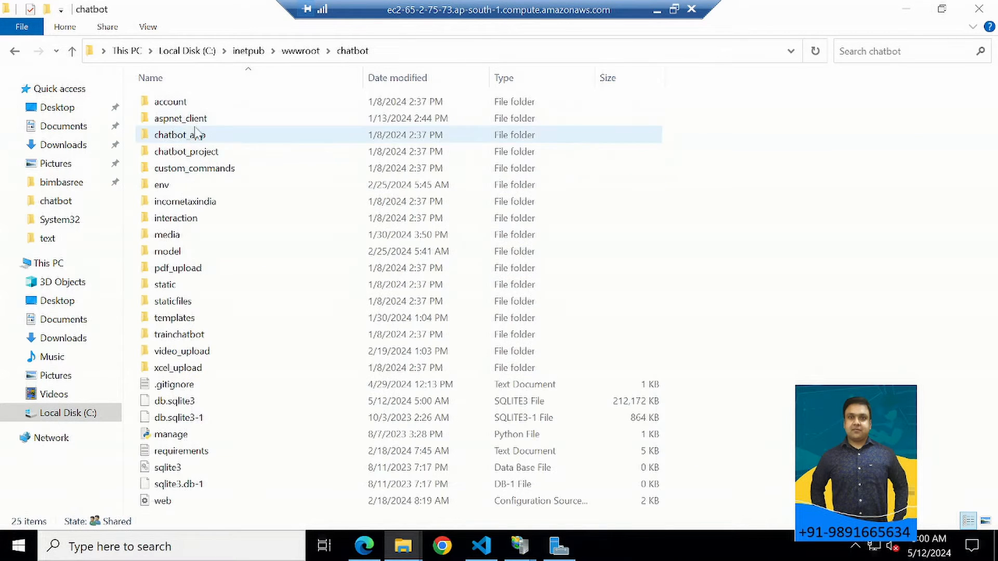
# Switch to Visual Studio Code and expand the CHATBOT project tree, briefly checking the chatbot_app folder.
pyautogui.click(482, 546)
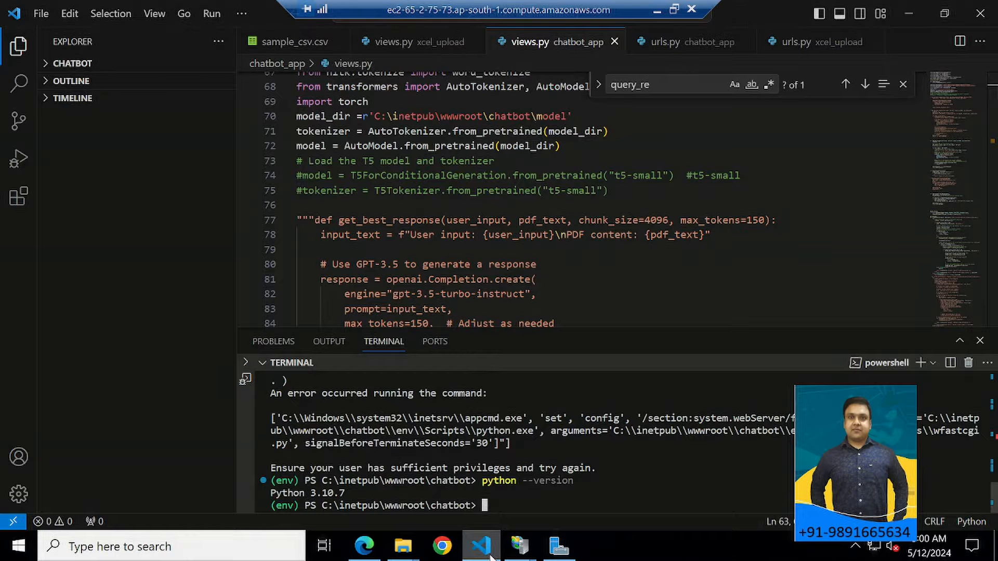
pyautogui.click(52, 62)
pyautogui.click(54, 115)
pyautogui.click(54, 115)
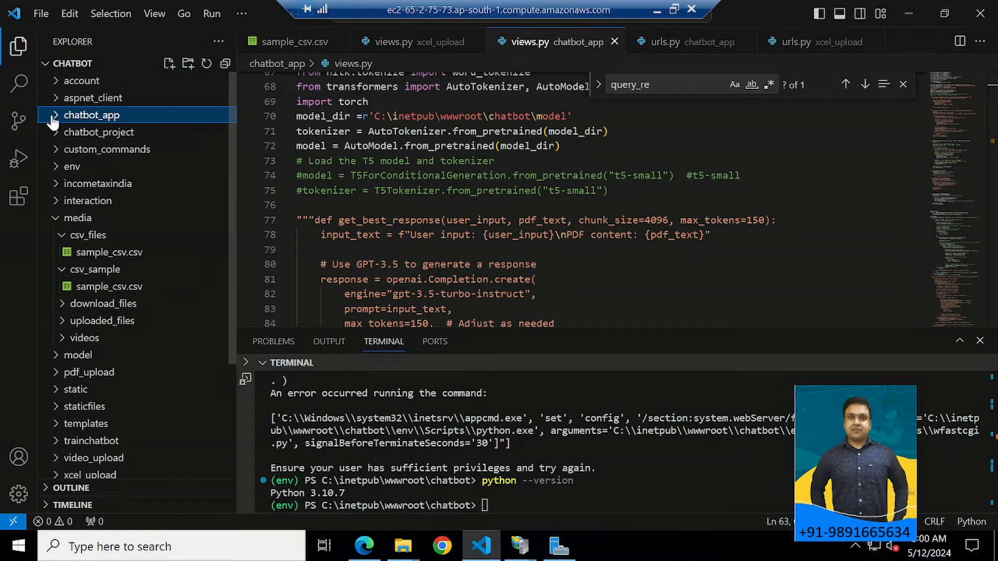
# In the terminal, try the directory command cd... and deactivate the active Python virtual environment.
pyautogui.click(457, 506)
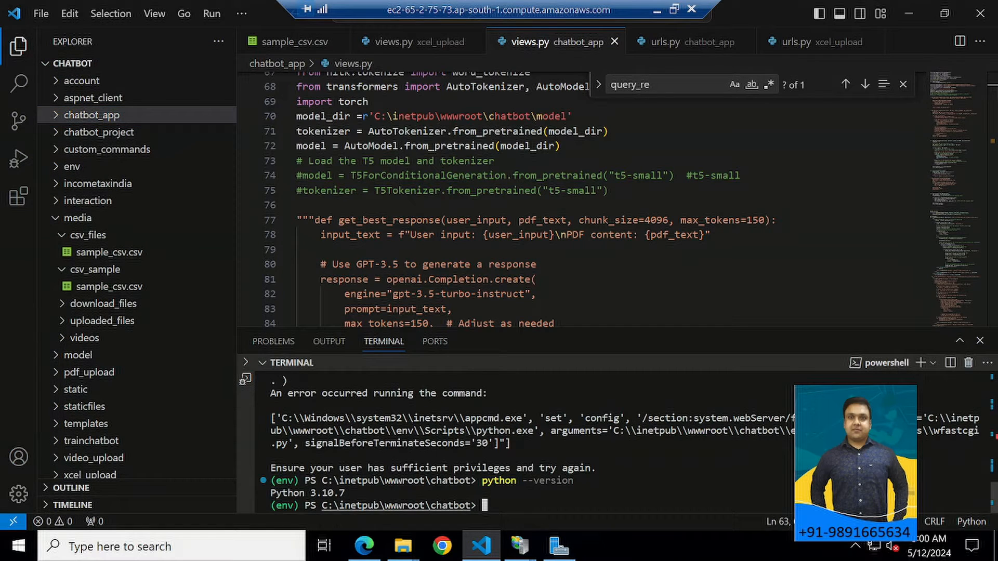
pyautogui.write('cd...')
pyautogui.press('Return')
pyautogui.write('deactivate')
pyautogui.press('Return')
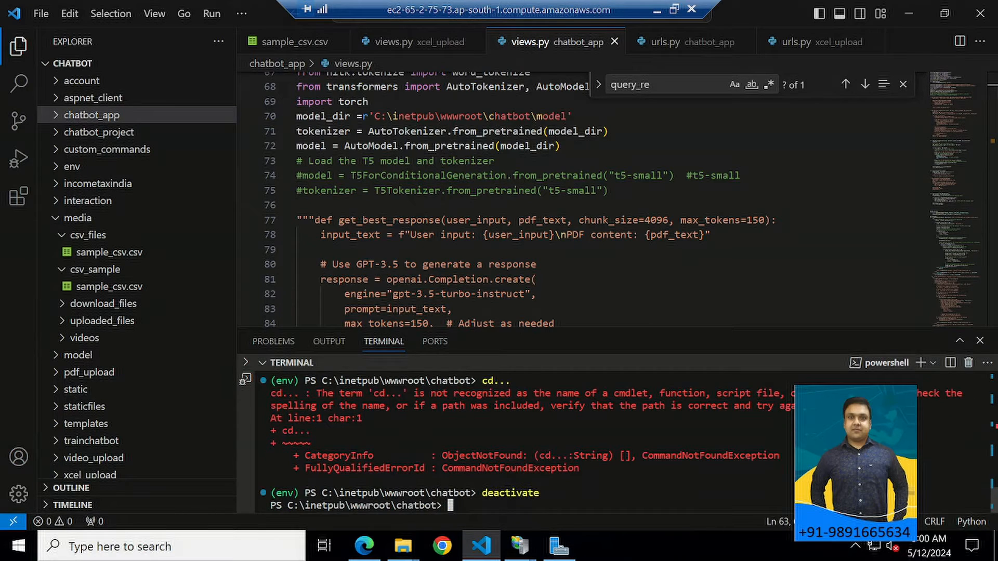
# Write the virtual environment creation command python -m venv env at the terminal prompt without running it.
pyautogui.write('python -m ')
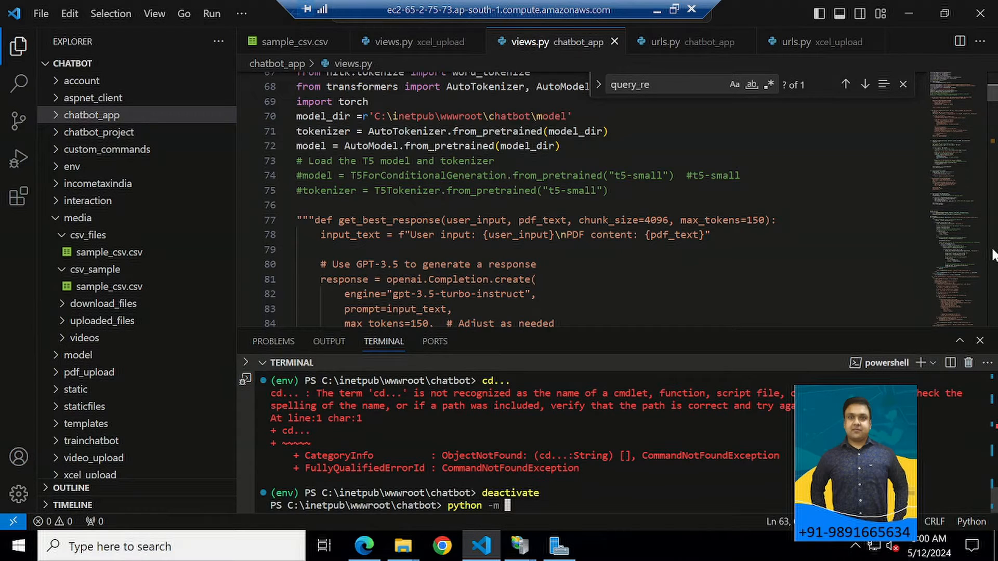
pyautogui.write('venv env')
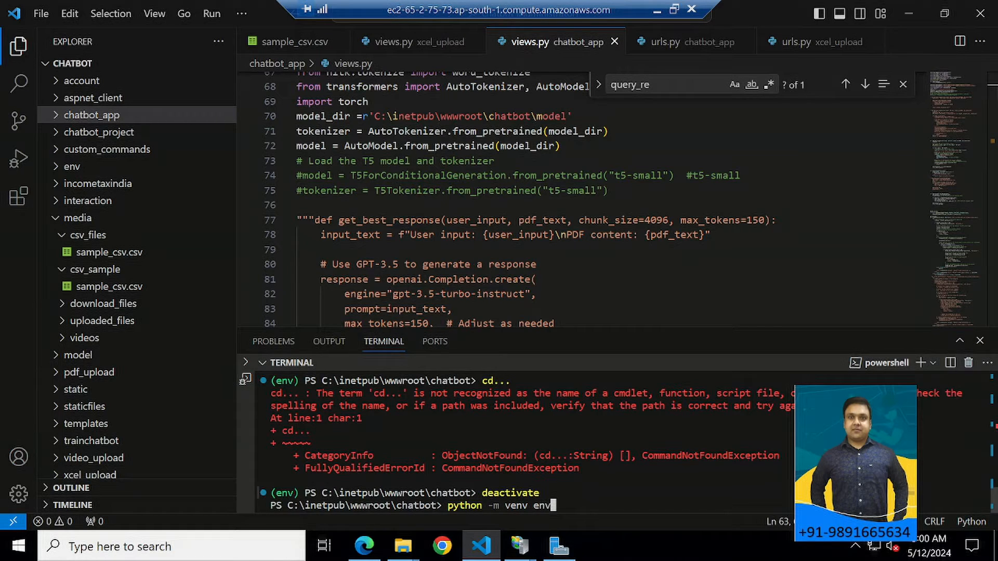
# Collapse the media folder and look over the project's folders and files in the project tree.
pyautogui.click(55, 218)
pyautogui.scroll(-1, 54, 309)
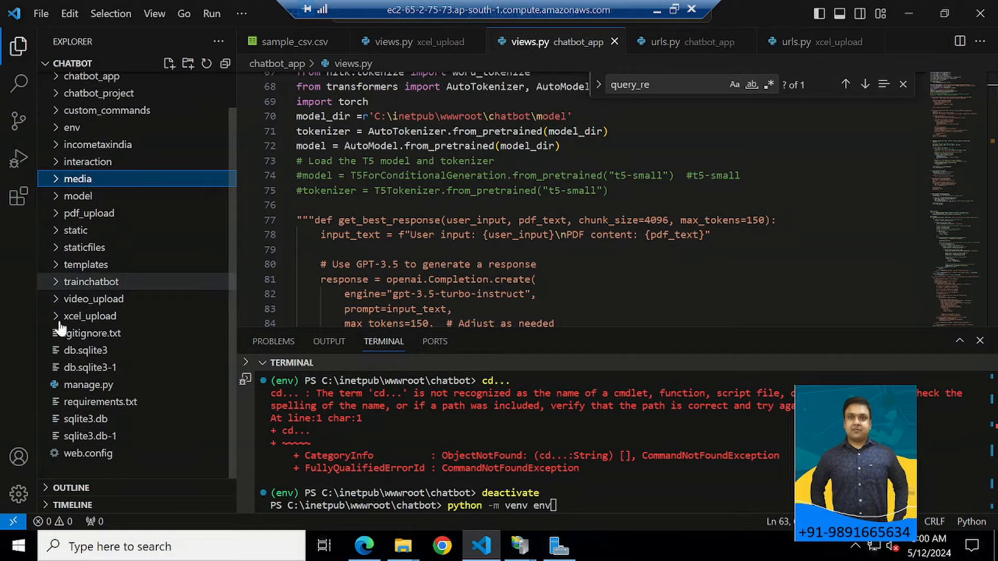
pyautogui.scroll(1, 75, 223)
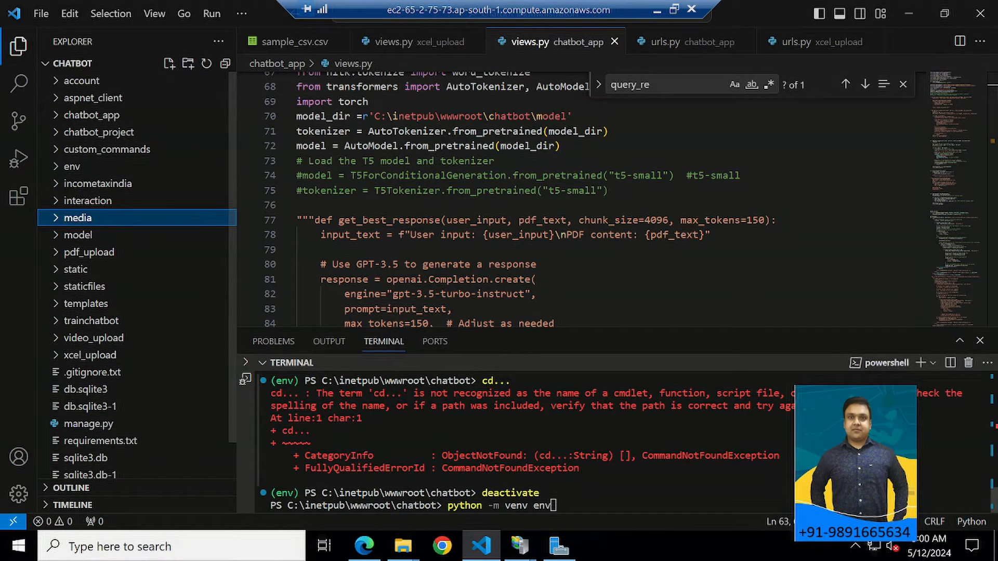
# Replace the pending terminal command with .\env\Scripts\activate and run it to activate the virtual environment.
pyautogui.click(572, 497)
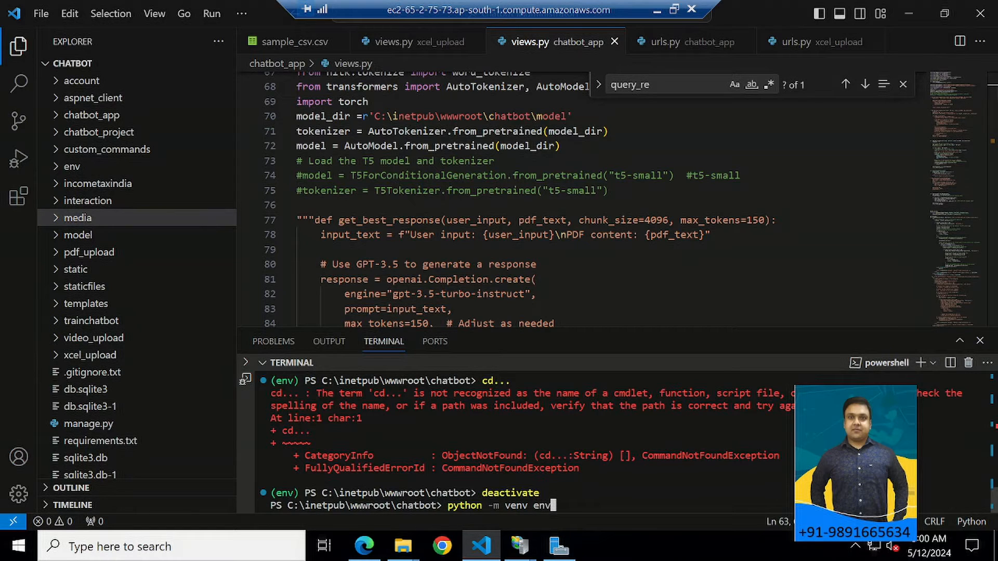
pyautogui.press('BackSpace')
pyautogui.press('BackSpace')
pyautogui.press('BackSpace')
pyautogui.press('BackSpace')
pyautogui.press('BackSpace')
pyautogui.press('BackSpace')
pyautogui.press('BackSpace')
pyautogui.press('BackSpace')
pyautogui.press('BackSpace')
pyautogui.press('BackSpace')
pyautogui.press('BackSpace')
pyautogui.press('BackSpace')
pyautogui.press('BackSpace')
pyautogui.press('BackSpace')
pyautogui.press('BackSpace')
pyautogui.press('BackSpace')
pyautogui.press('BackSpace')
pyautogui.press('BackSpace')
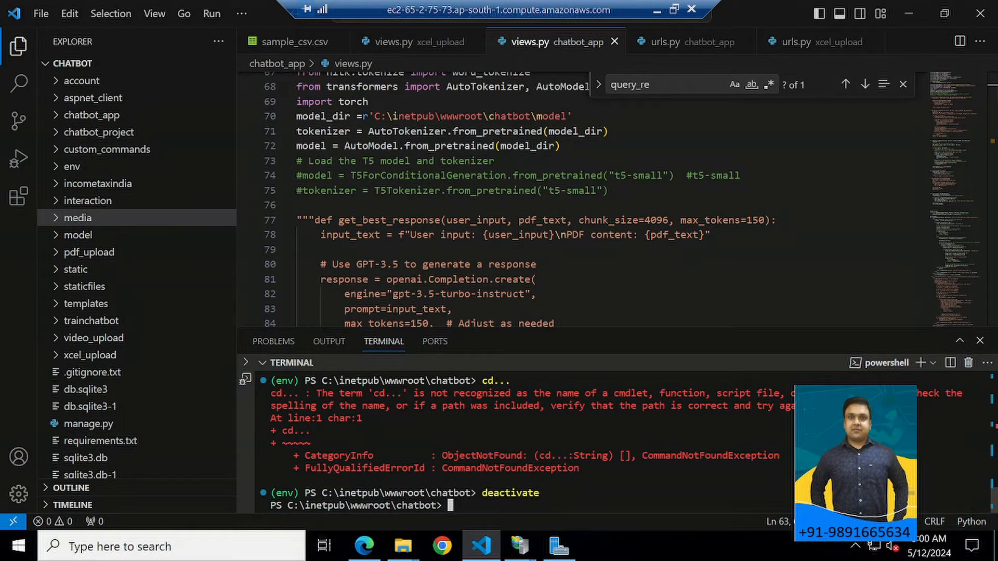
pyautogui.write('env\\S')
pyautogui.press('Tab')
pyautogui.write('activate')
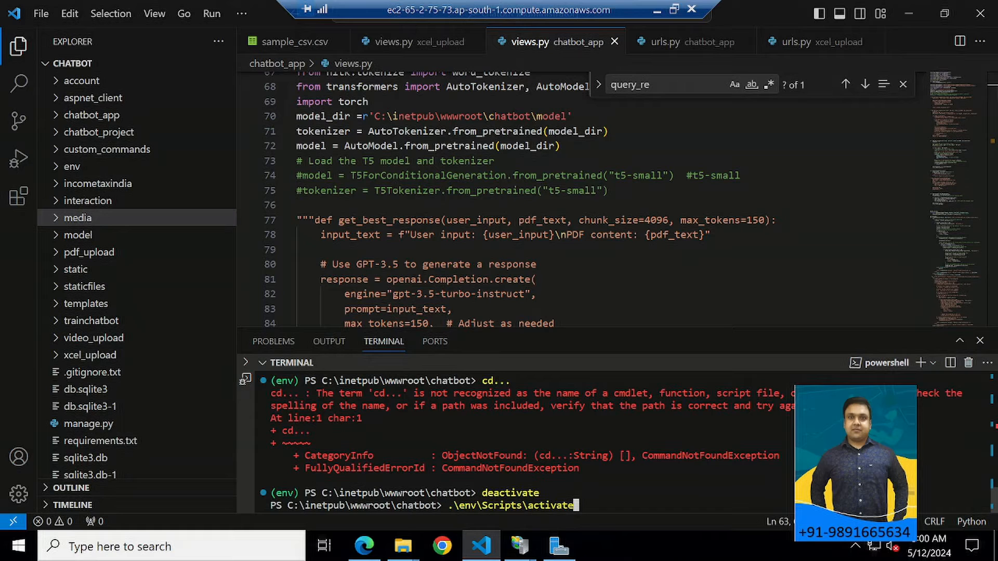
pyautogui.press('Return')
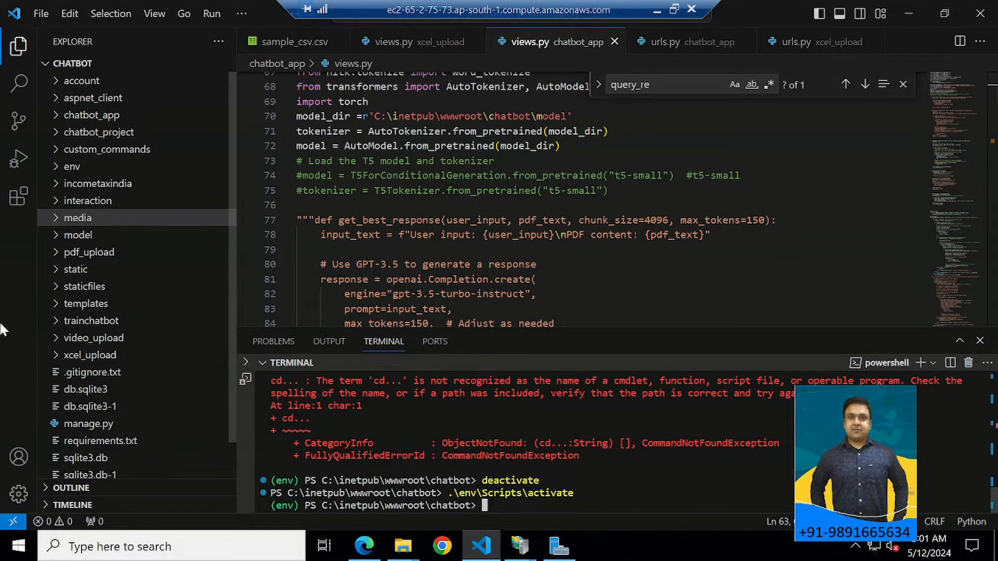
# Write the dependency installation command pip install -r .\requirements.txt at the terminal prompt without running it.
pyautogui.scroll(-2, 131, 502)
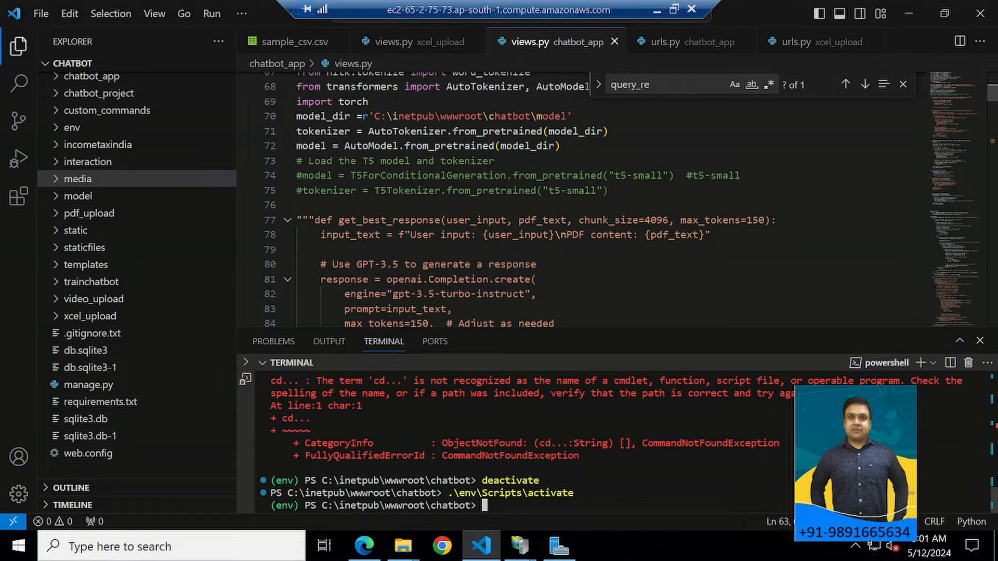
pyautogui.write('p')
pyautogui.write('ip i')
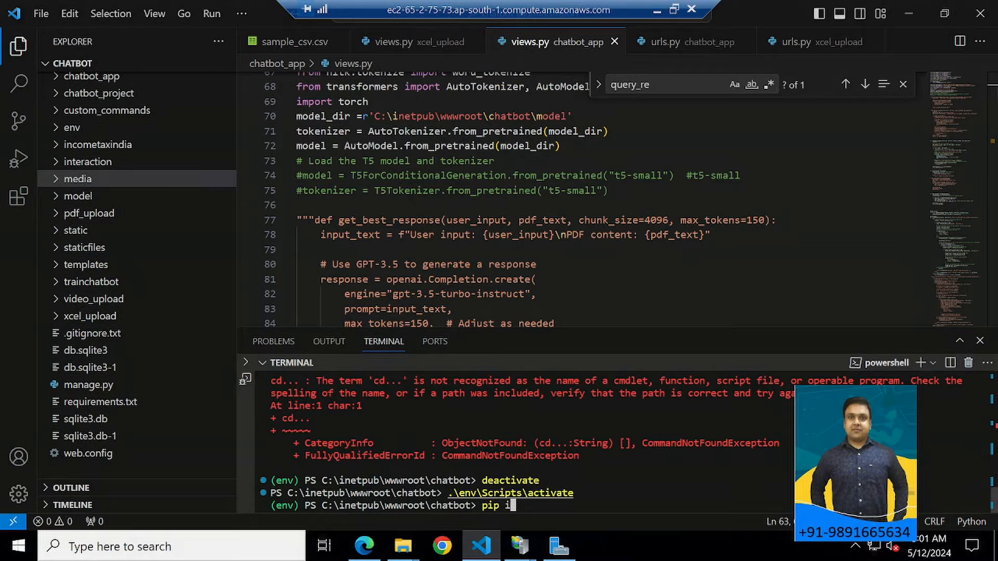
pyautogui.write('nstall -r .\\')
pyautogui.write('re')
pyautogui.press('Tab')
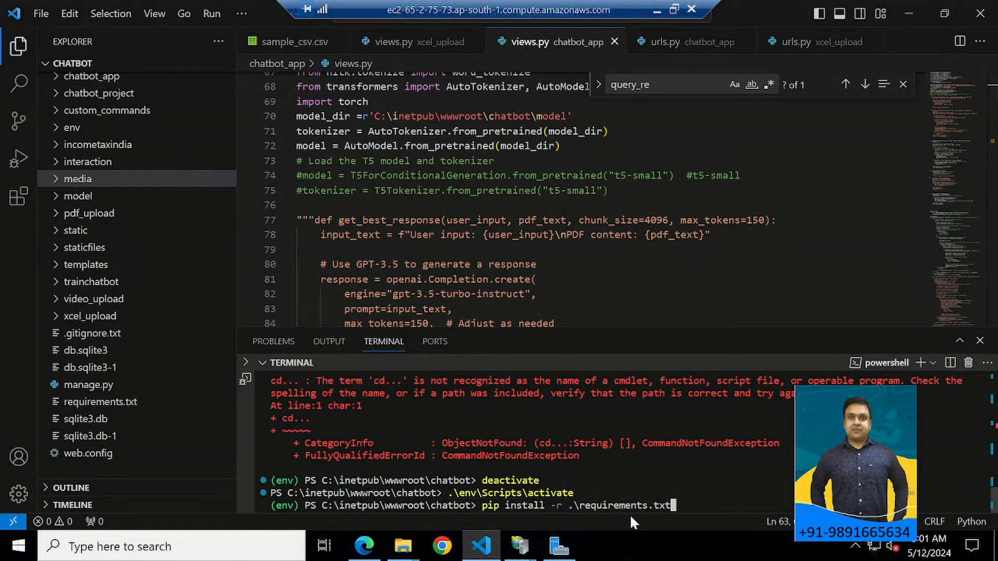
# Open requirements.txt from the project tree and look over the packages and versions it lists.
pyautogui.click(111, 404)
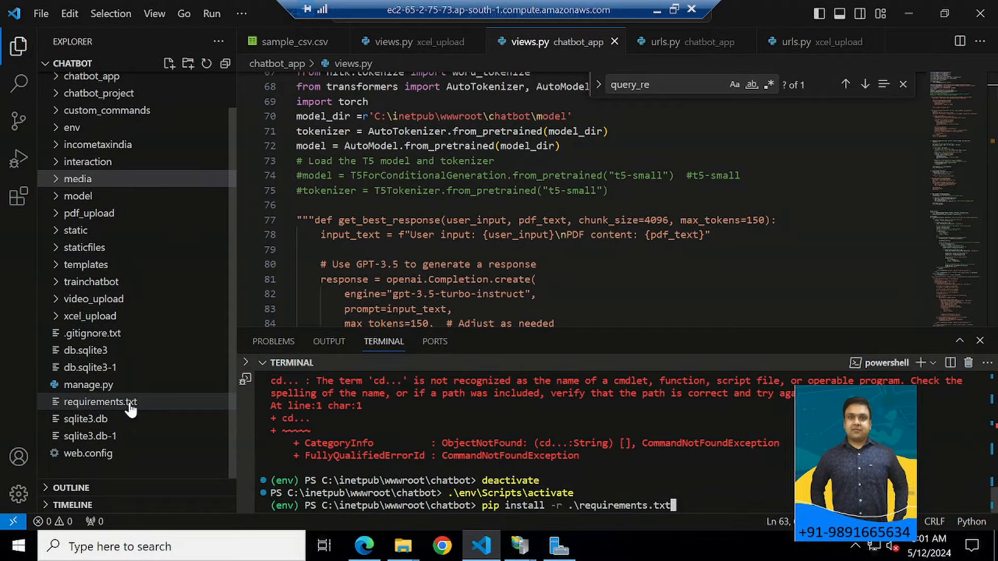
pyautogui.scroll(15, 572, 198)
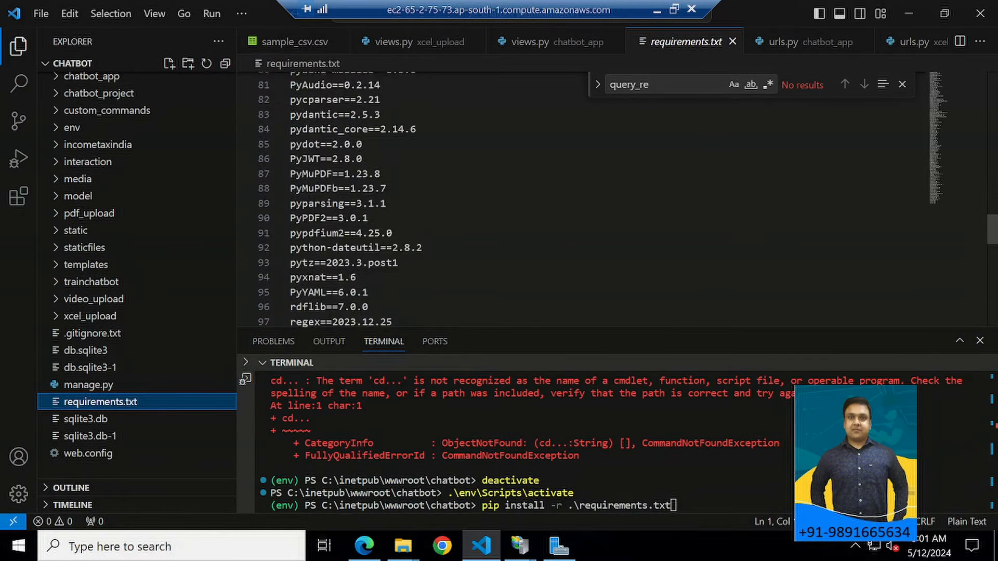
pyautogui.scroll(5, 572, 198)
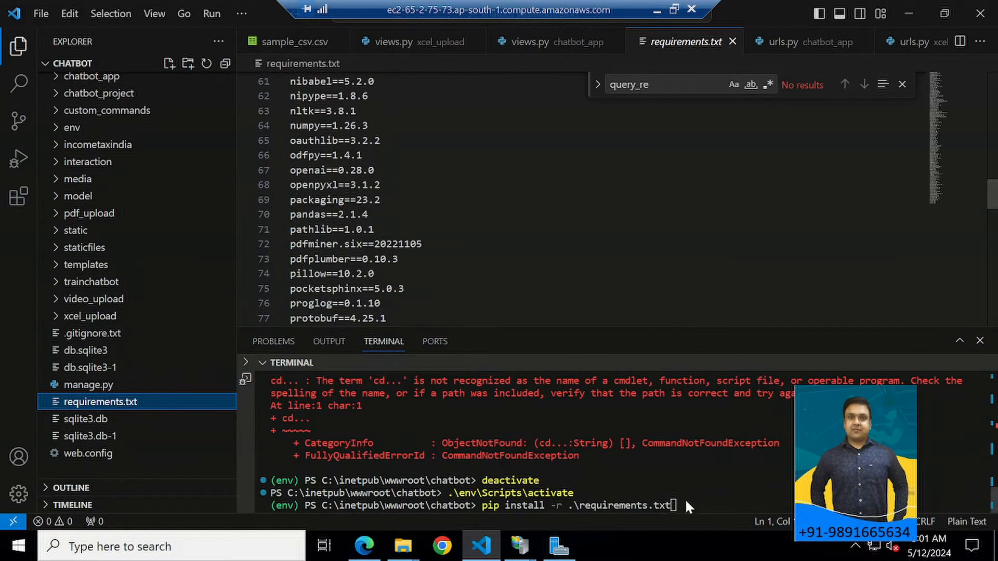
# Replace the pending requirements command in the terminal with pip install pandas without running it.
pyautogui.click(664, 506)
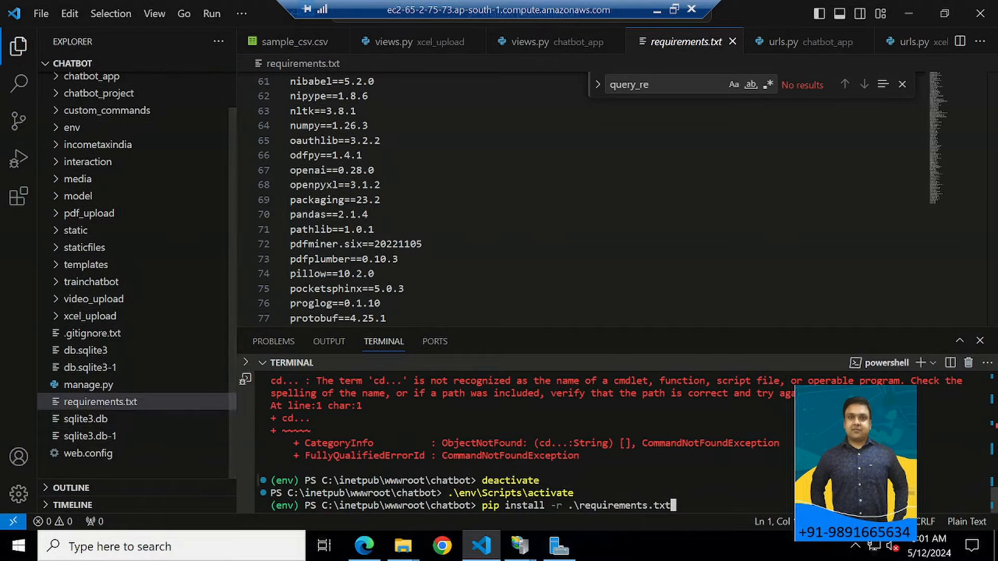
pyautogui.press('BackSpace')
pyautogui.press('BackSpace')
pyautogui.press('BackSpace')
pyautogui.press('BackSpace')
pyautogui.press('BackSpace')
pyautogui.press('BackSpace')
pyautogui.press('BackSpace')
pyautogui.press('BackSpace')
pyautogui.press('BackSpace')
pyautogui.press('BackSpace')
pyautogui.press('BackSpace')
pyautogui.press('BackSpace')
pyautogui.press('BackSpace')
pyautogui.press('BackSpace')
pyautogui.press('BackSpace')
pyautogui.press('BackSpace')
pyautogui.press('BackSpace')
pyautogui.press('BackSpace')
pyautogui.press('BackSpace')
pyautogui.press('BackSpace')
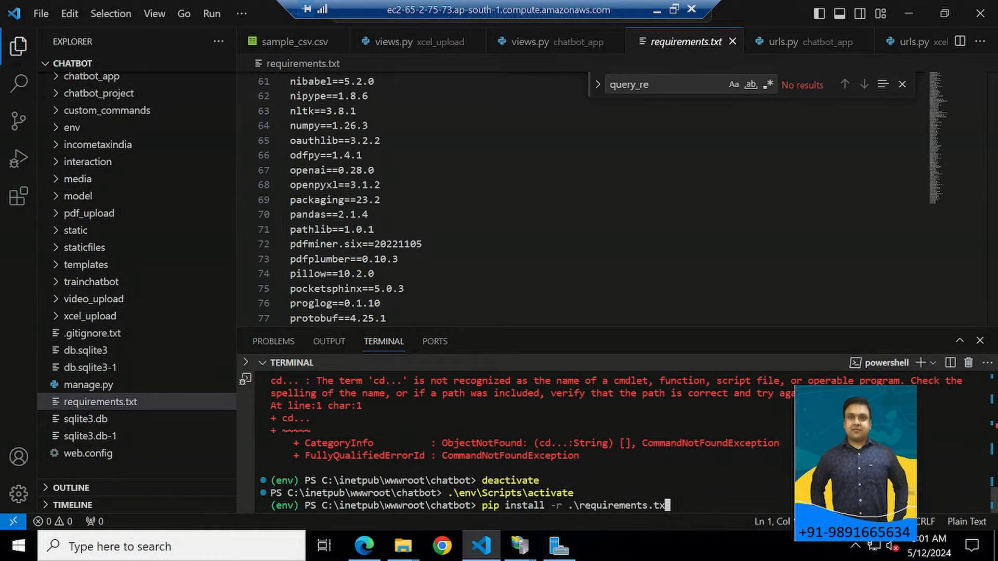
pyautogui.press('BackSpace')
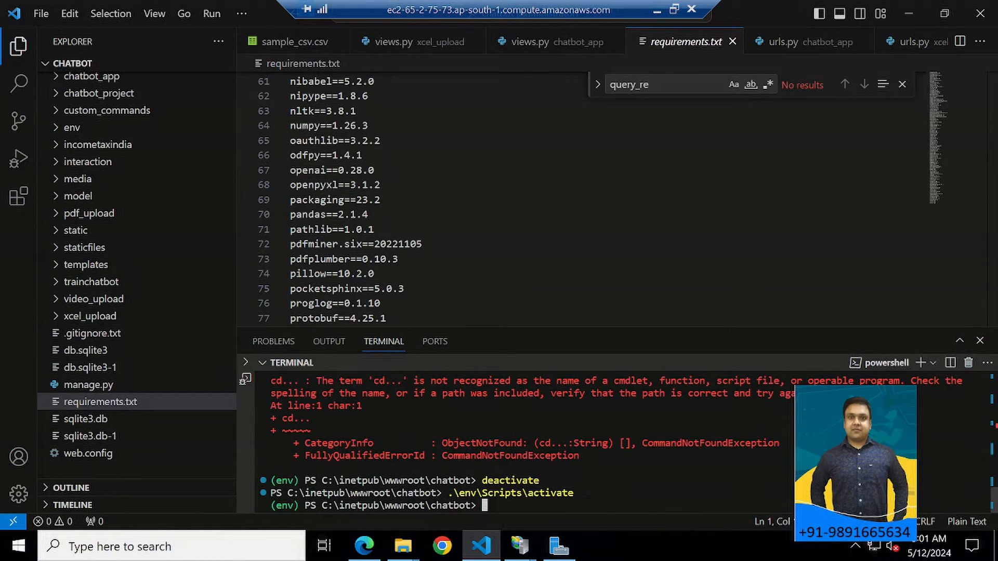
pyautogui.write('pip')
pyautogui.press('BackSpace')
pyautogui.press('BackSpace')
pyautogui.press('BackSpace')
pyautogui.press('BackSpace')
pyautogui.write('pp')
pyautogui.press('BackSpace')
pyautogui.write('ip install pandas')
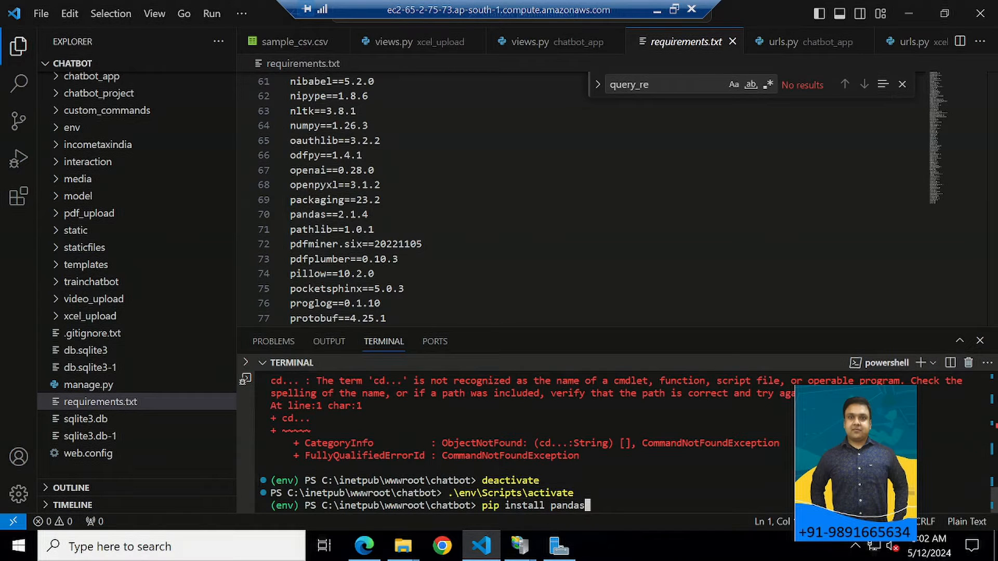
# Change the package name in the pending pip install command to numpy and clear the command from the prompt.
pyautogui.press('BackSpace')
pyautogui.press('BackSpace')
pyautogui.press('BackSpace')
pyautogui.press('BackSpace')
pyautogui.press('BackSpace')
pyautogui.press('BackSpace')
pyautogui.write('numpy')
pyautogui.press('BackSpace')
pyautogui.press('BackSpace')
pyautogui.press('BackSpace')
pyautogui.press('BackSpace')
pyautogui.press('BackSpace')
pyautogui.press('BackSpace')
pyautogui.press('BackSpace')
pyautogui.press('BackSpace')
pyautogui.press('BackSpace')
pyautogui.press('BackSpace')
pyautogui.press('BackSpace')
pyautogui.press('BackSpace')
pyautogui.press('BackSpace')
pyautogui.press('BackSpace')
pyautogui.press('BackSpace')
pyautogui.press('BackSpace')
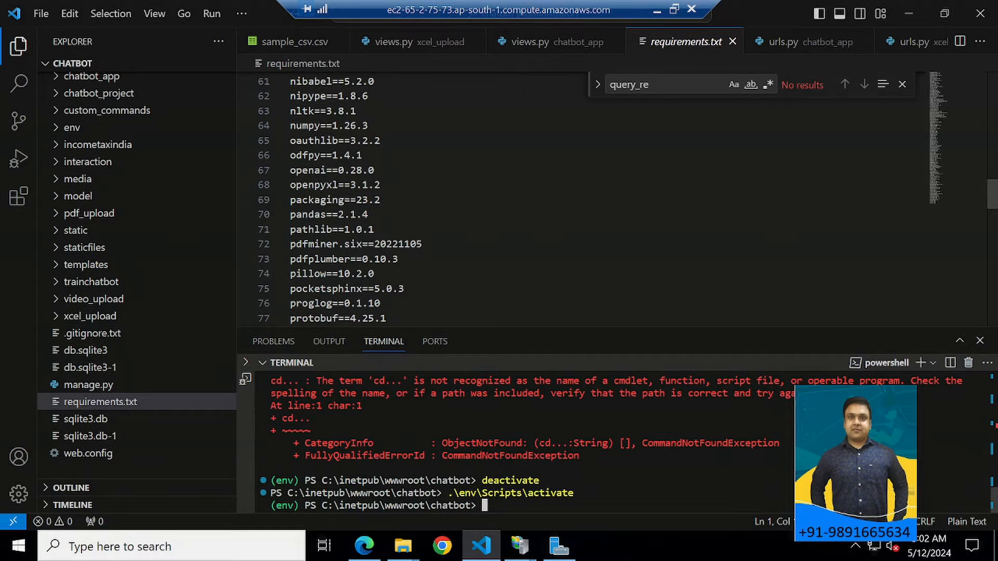
# Switch to the local Chrome browser and search Google in a new tab for "fasct cgi install pip command".
pyautogui.click(657, 10)
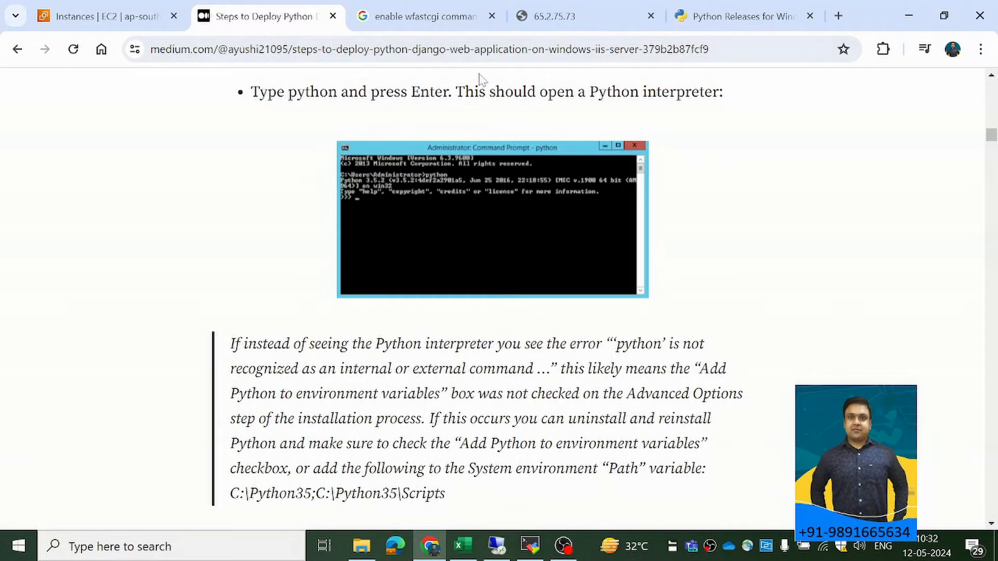
pyautogui.click(838, 16)
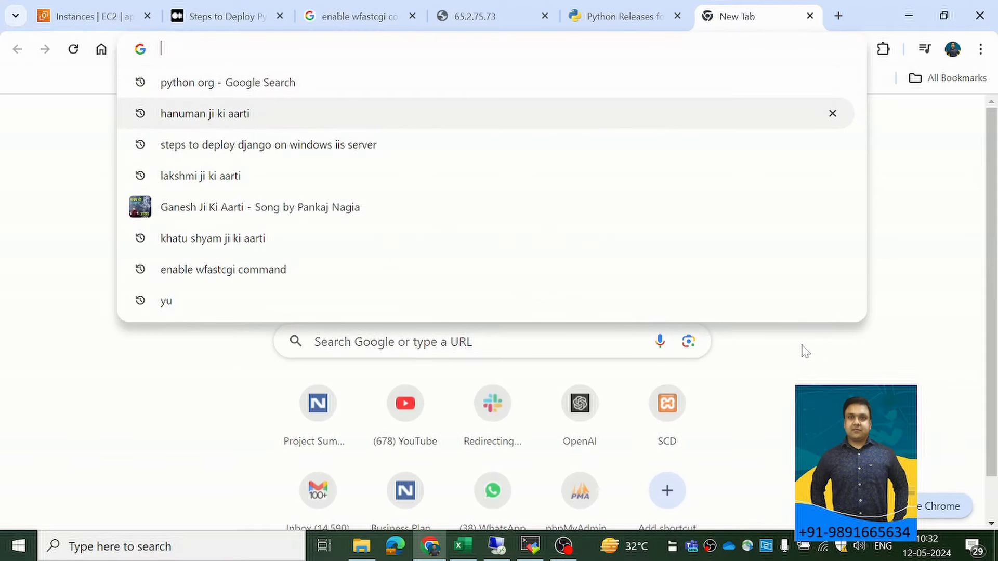
pyautogui.write('fasct')
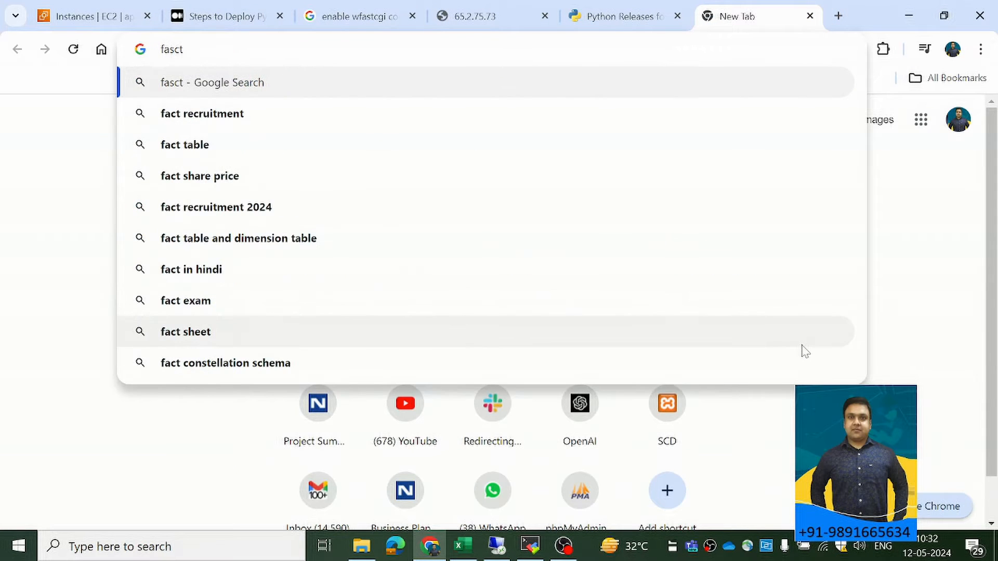
pyautogui.write(' cgi install')
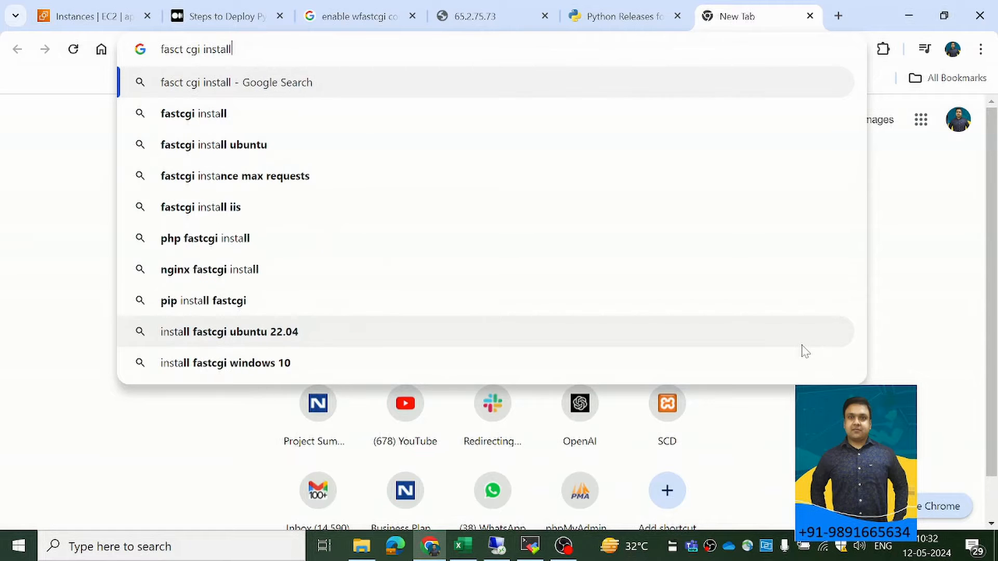
pyautogui.write(' pip command')
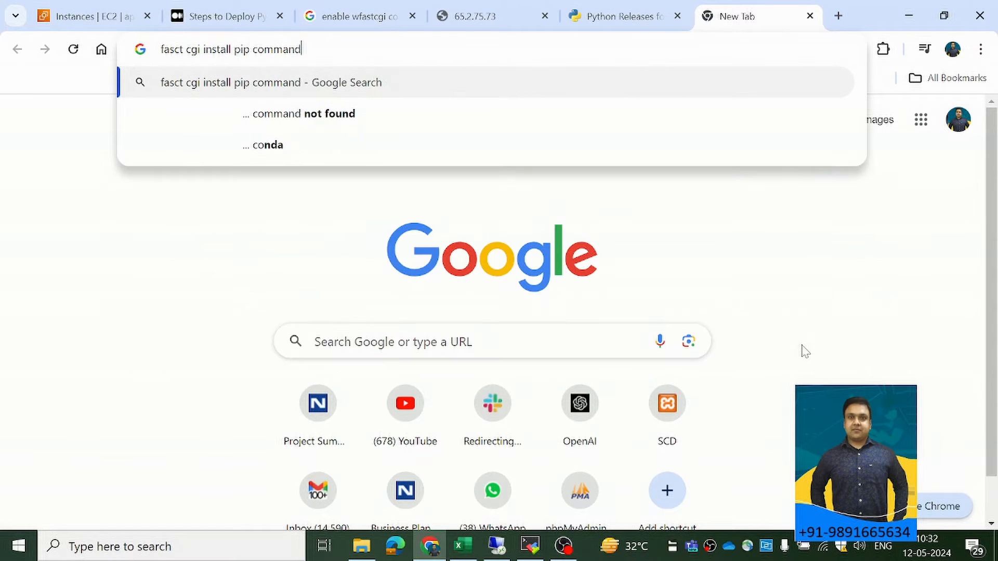
pyautogui.press('Return')
# Open the wfastcgi project page on PyPI from the search results and highlight wfastcgi in its pip install command.
pyautogui.scroll(-10, 167, 305)
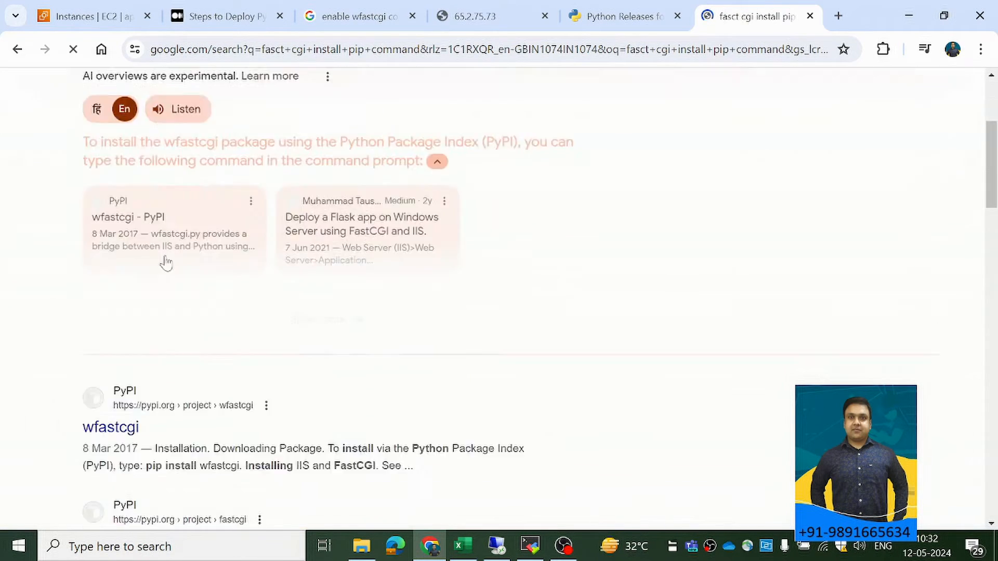
pyautogui.click(110, 177)
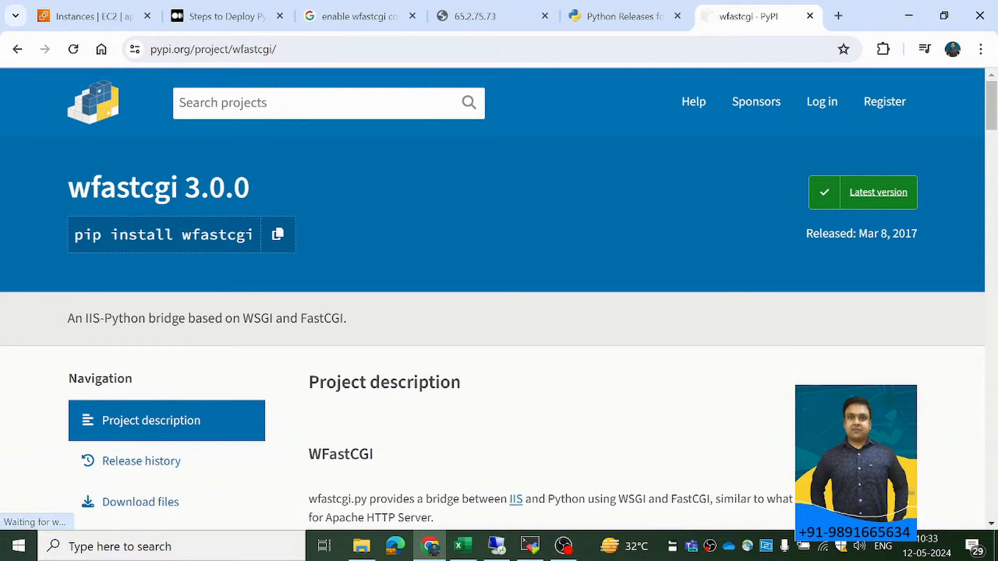
pyautogui.moveTo(181, 234); pyautogui.dragTo(256, 238)
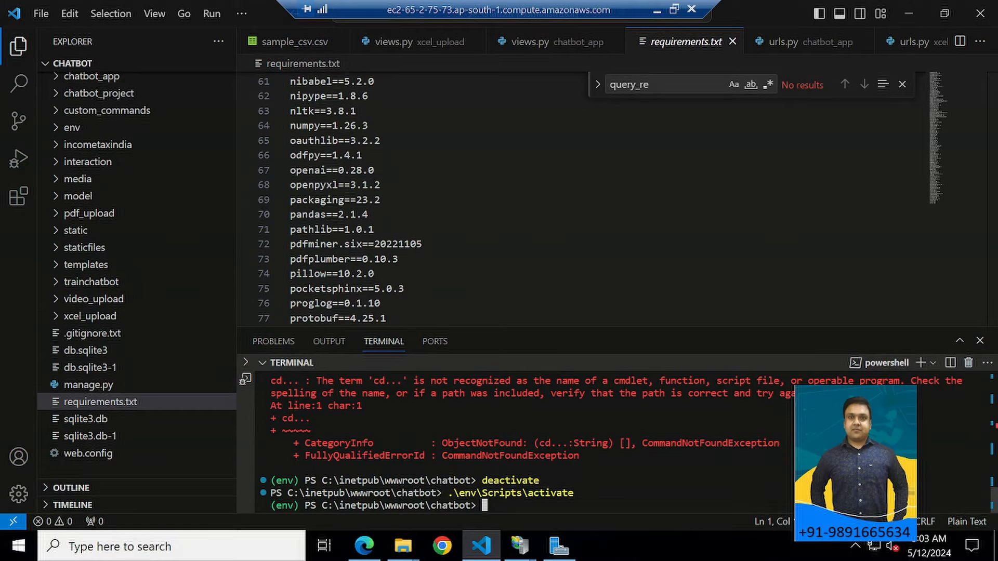
# Back in the remote Visual Studio Code terminal, recall the wfastcgi-enable command from the history and run it.
pyautogui.press('Up')
pyautogui.press('Up')
pyautogui.press('Up')
pyautogui.press('Up')
pyautogui.press('Up')
pyautogui.press('Up')
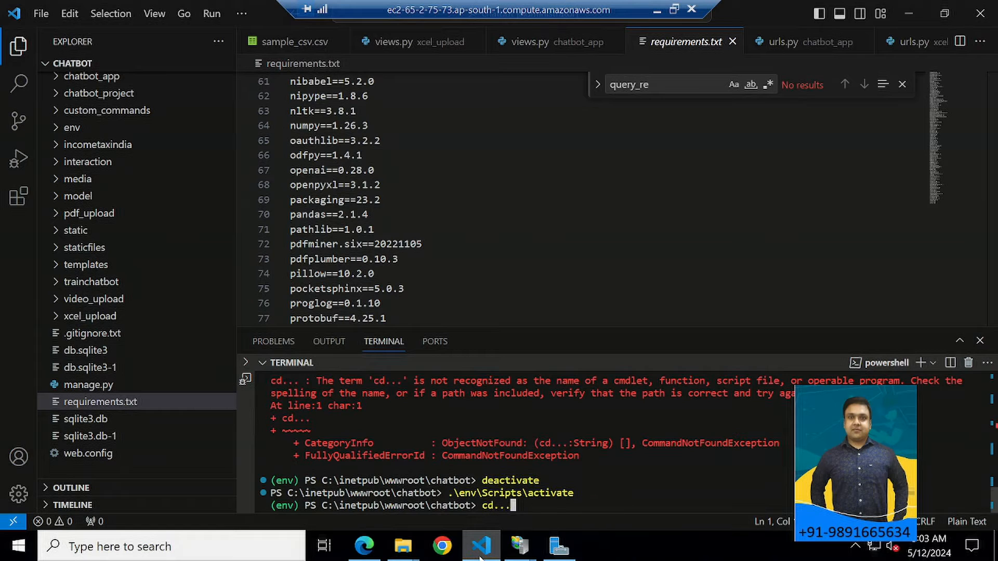
pyautogui.press('Down')
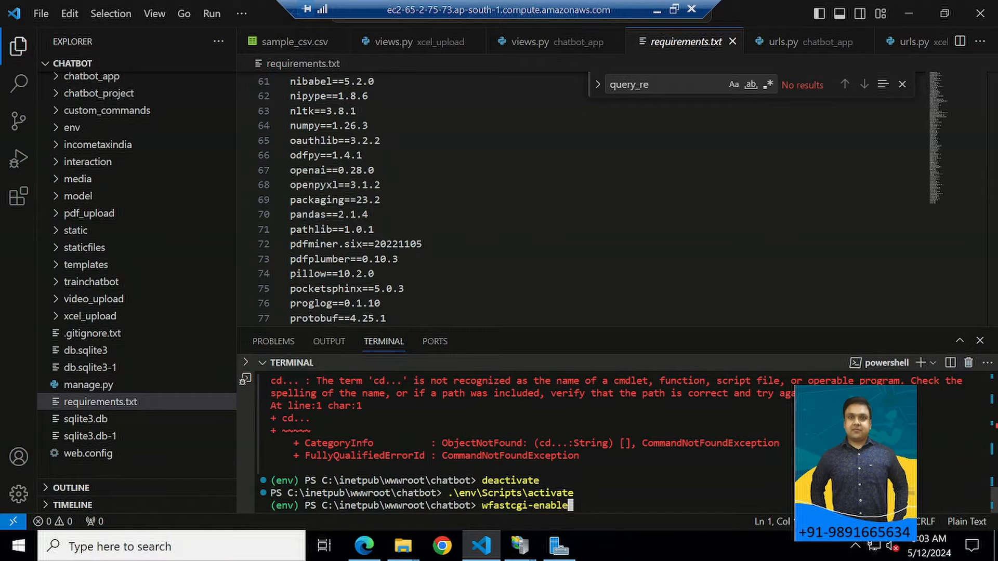
pyautogui.press('Return')
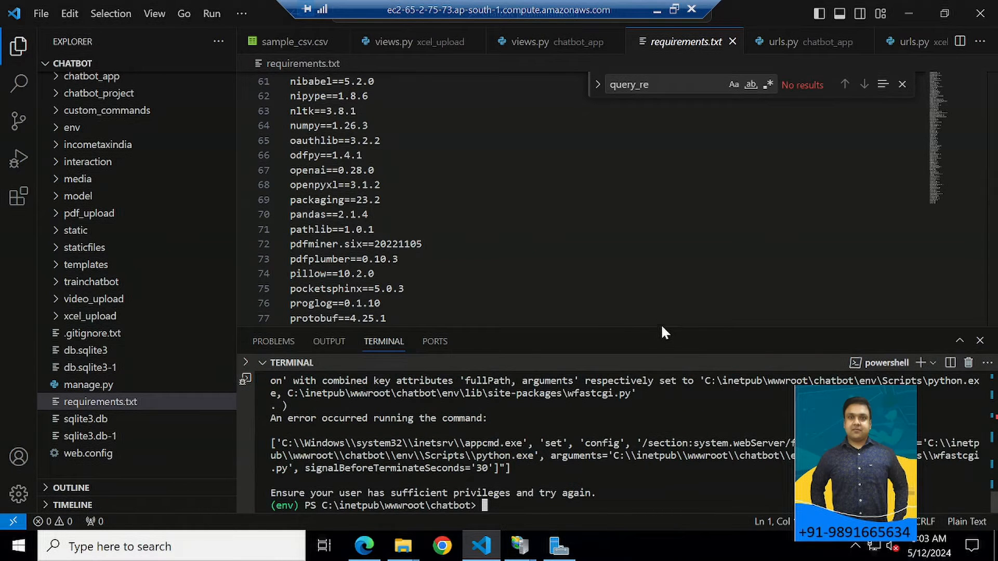
# Enlarge the terminal and select the env python.exe and wfastcgi.py path pair in the wfastcgi-enable output.
pyautogui.moveTo(662, 330); pyautogui.dragTo(662, 188)
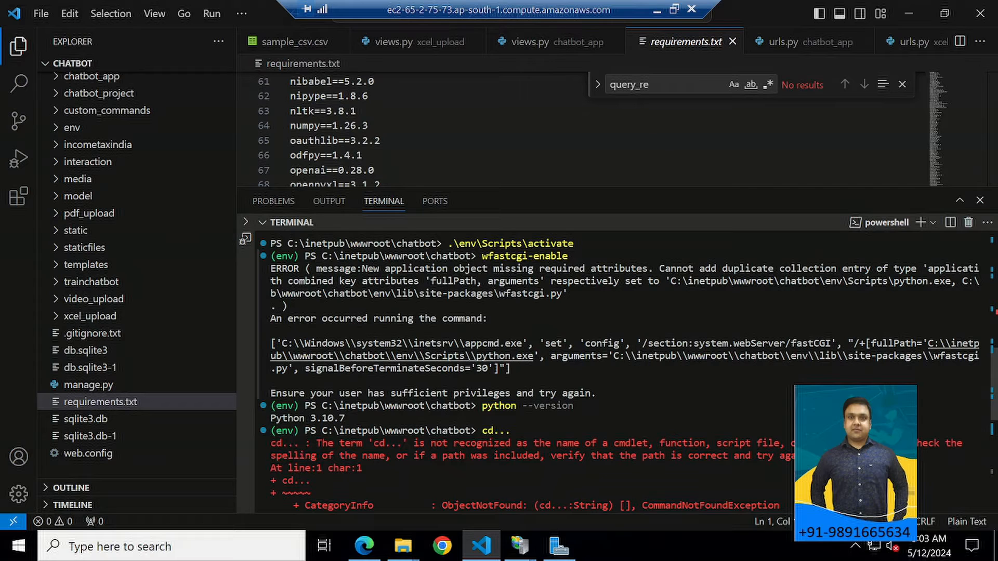
pyautogui.moveTo(614, 356); pyautogui.dragTo(436, 357)
pyautogui.click(436, 357)
pyautogui.moveTo(671, 281); pyautogui.dragTo(563, 294)
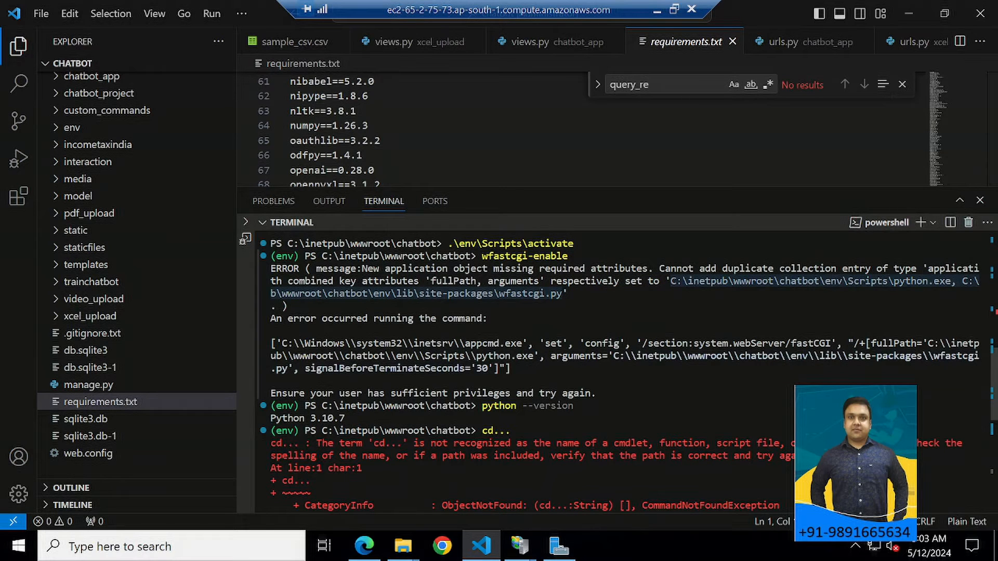
# Open Notepad and paste the copied python.exe and wfastcgi.py paths into a new document.
pyautogui.click(82, 547)
pyautogui.write('note')
pyautogui.press('Return')
pyautogui.write('C:\\inetpub\\wwwroot\\chatbot\\env\\Scripts\\python.exe, C:\\inetpub\\wwwroot\\chatbot\\env\\lib\\site-packages\\wfastcgi.py')
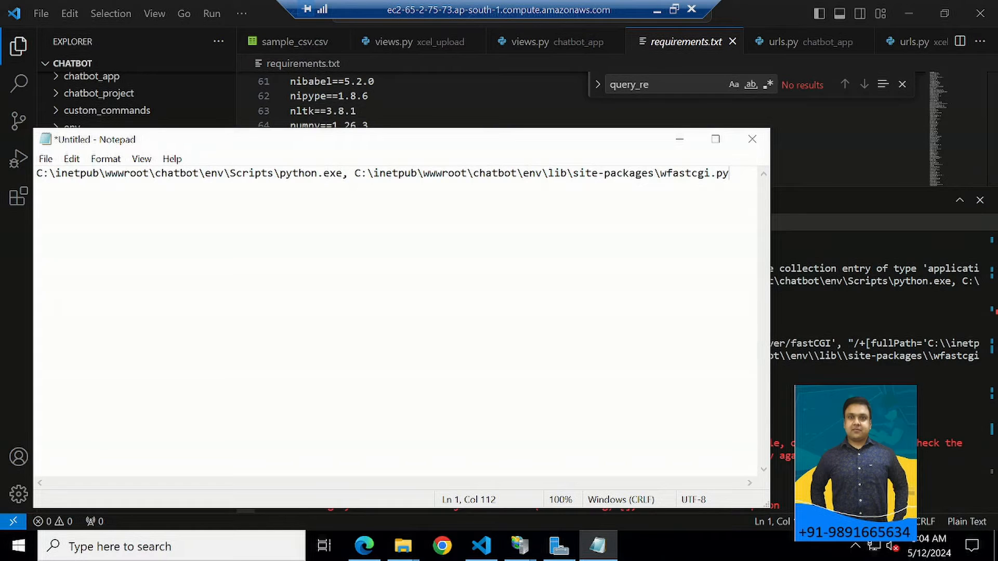
# Highlight the python.exe path and the wfastcgi.py file name in the pasted Notepad line to examine them.
pyautogui.moveTo(36, 173); pyautogui.dragTo(342, 173)
pyautogui.click(329, 173)
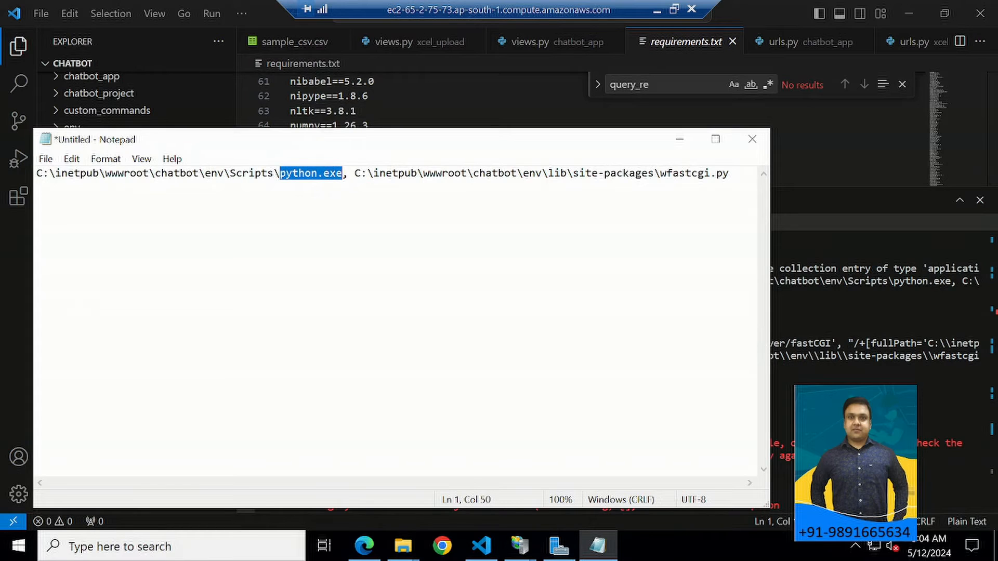
pyautogui.moveTo(655, 173); pyautogui.dragTo(730, 174)
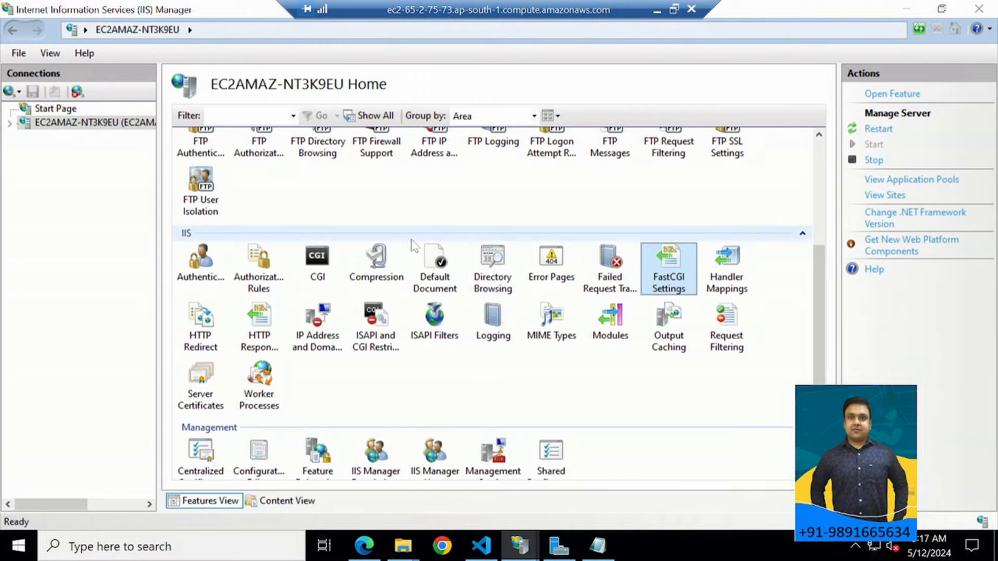
# In IIS Manager, open the server's FastCGI Settings, inspect the Python310 python.exe application's properties and close them.
pyautogui.doubleClick(70, 124)
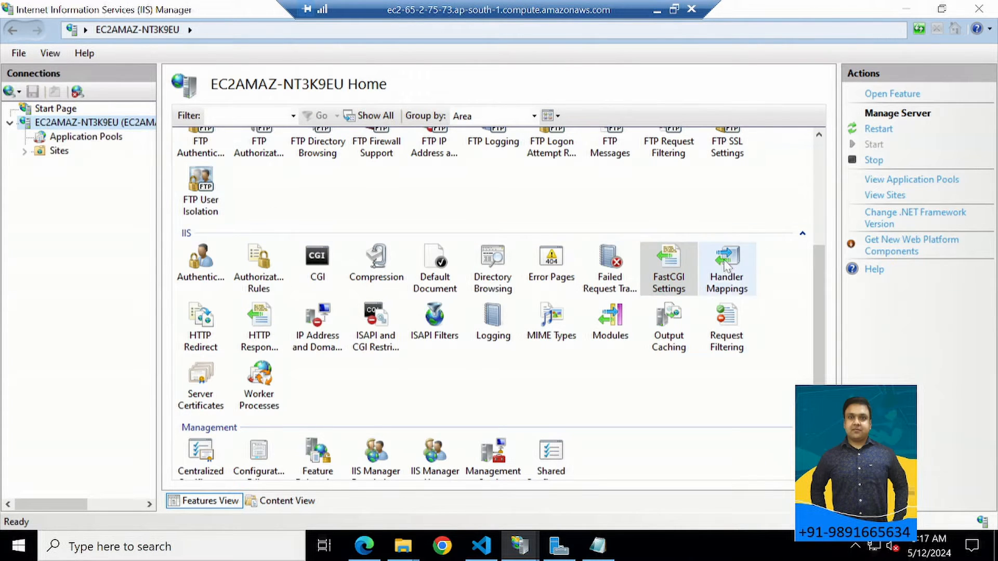
pyautogui.doubleClick(676, 281)
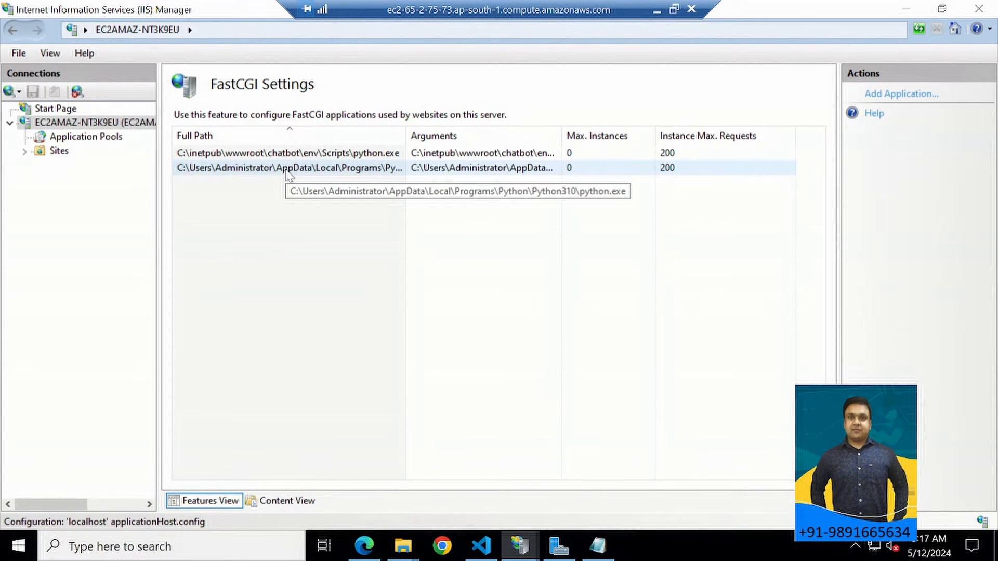
pyautogui.doubleClick(395, 172)
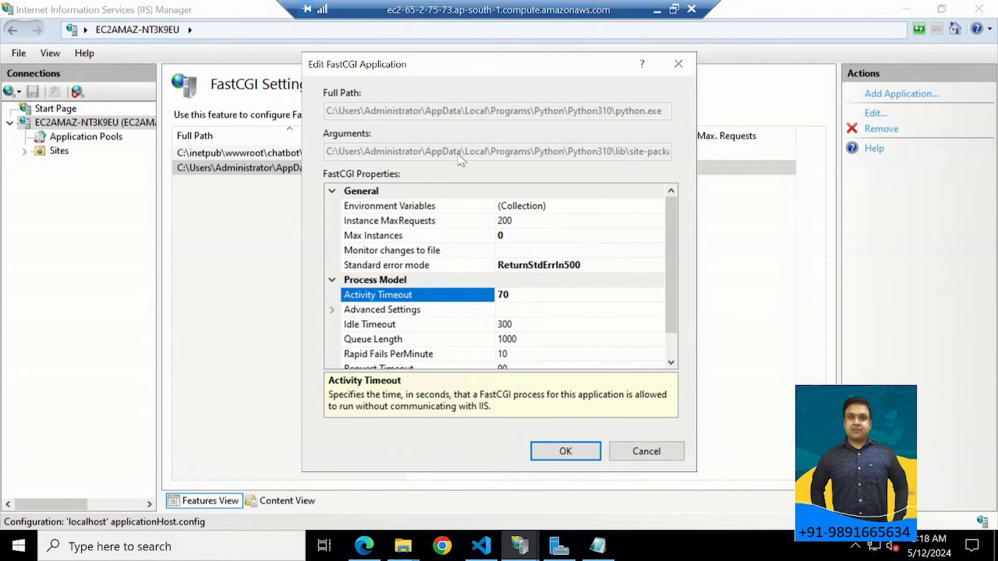
pyautogui.click(679, 64)
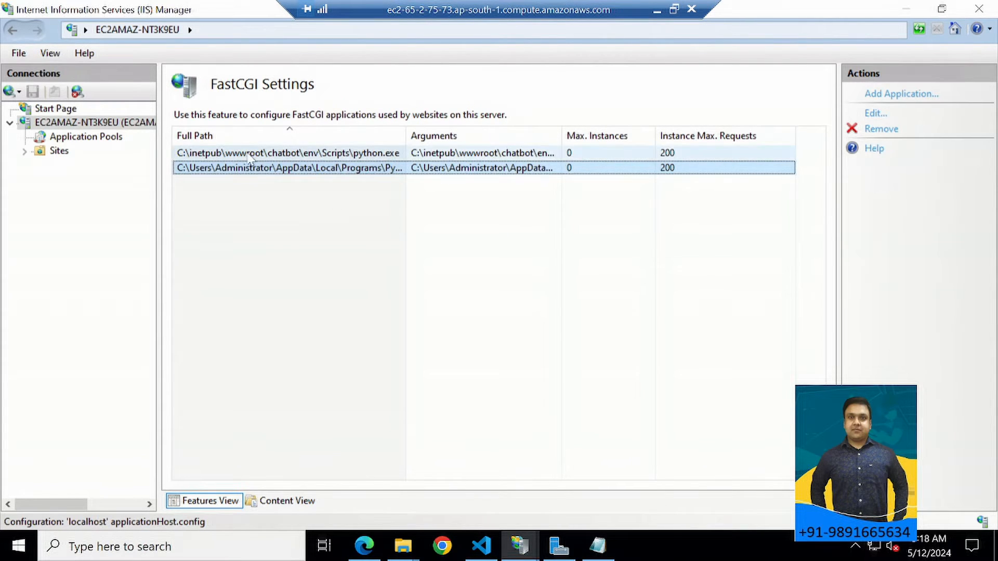
# Compare the two FastCGI entries and inspect the properties of C:\inetpub\wwwroot\chatbot\env\Scripts\python.exe, closing them without changes.
pyautogui.click(296, 156)
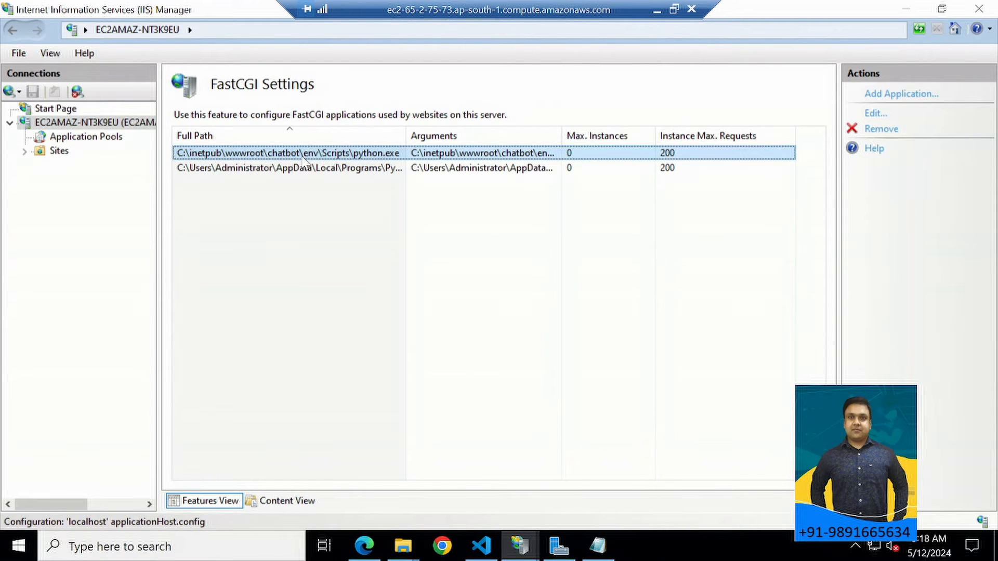
pyautogui.click(310, 169)
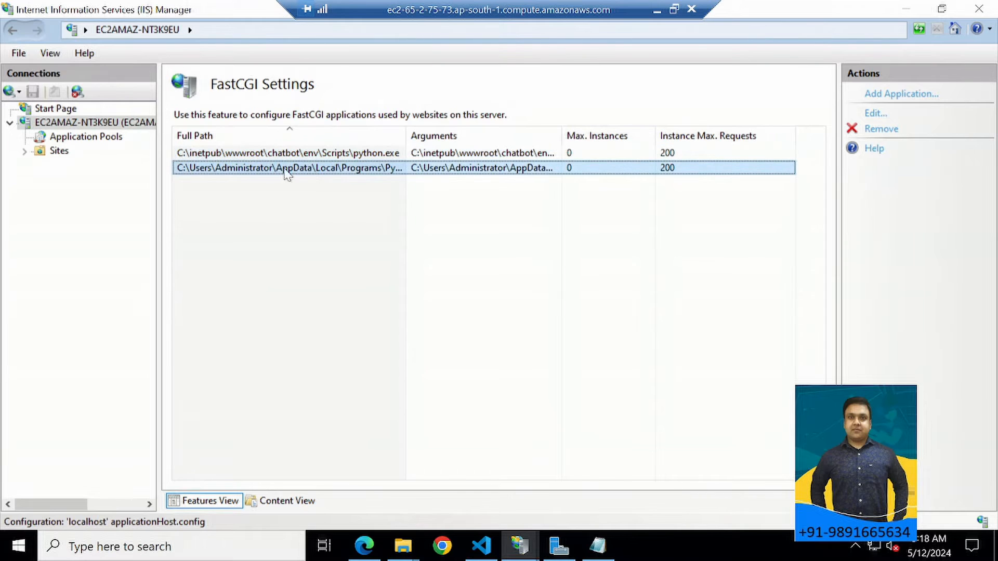
pyautogui.doubleClick(304, 153)
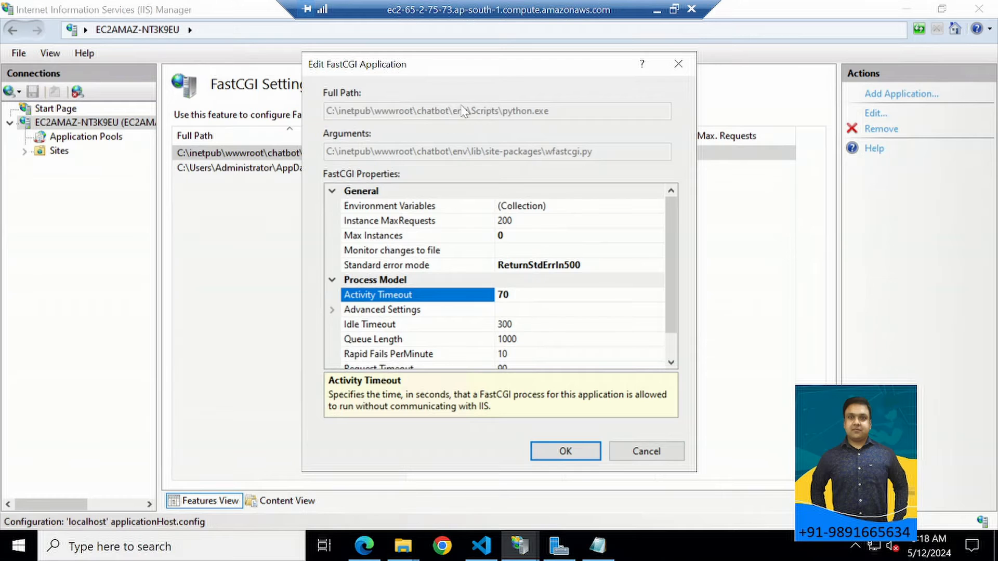
pyautogui.press('Return')
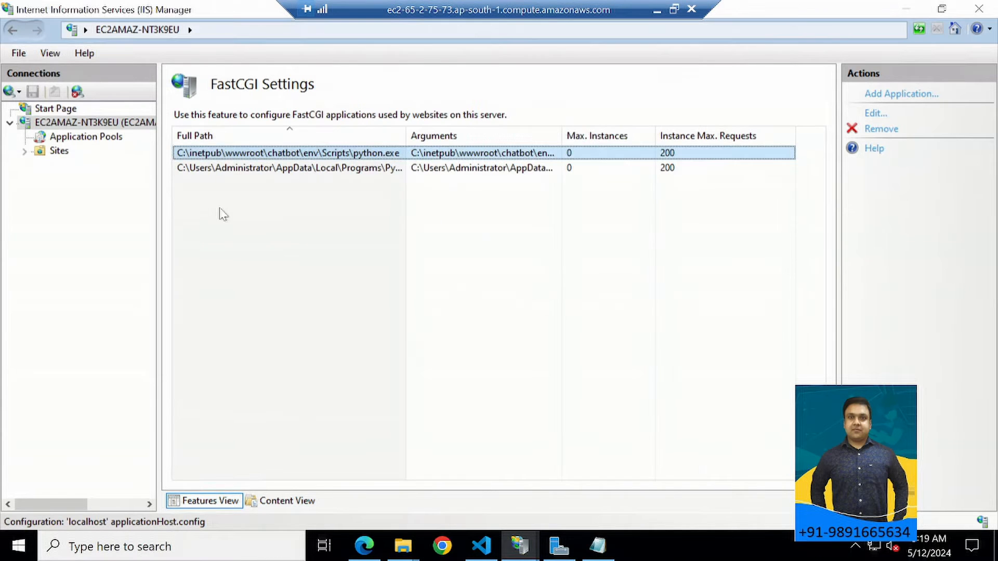
# Switch to File Explorer, go to C:\inetpub\wwwroot and open the properties of the chatbot folder.
pyautogui.moveTo(404, 545)
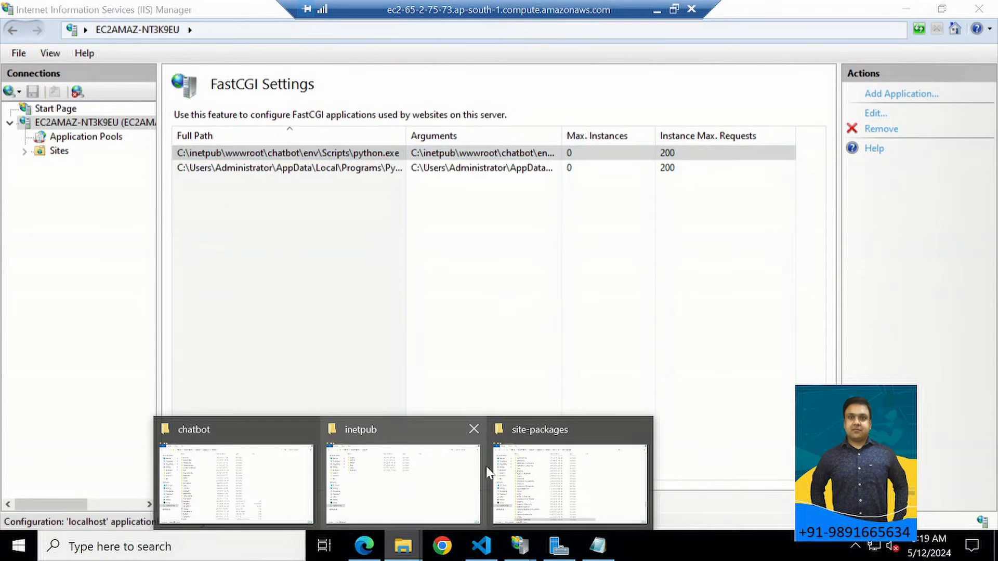
pyautogui.click(539, 465)
pyautogui.moveTo(406, 553)
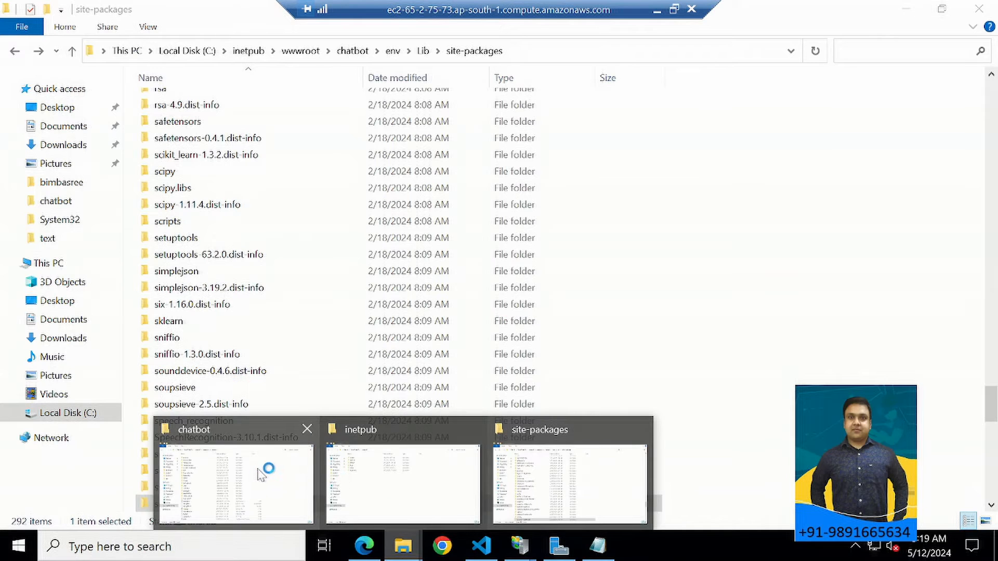
pyautogui.click(364, 473)
pyautogui.doubleClick(170, 185)
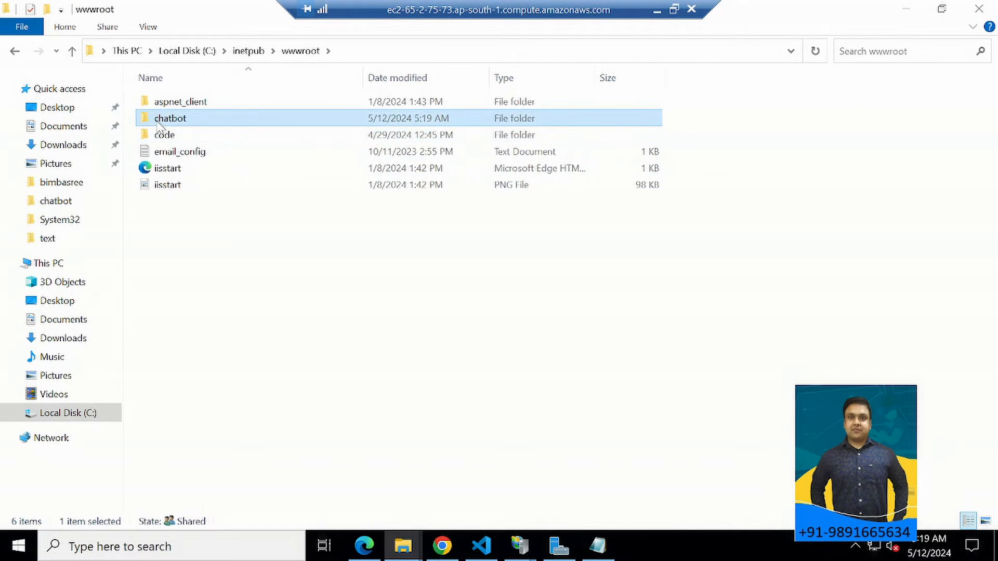
pyautogui.rightClick(157, 122)
pyautogui.click(224, 419)
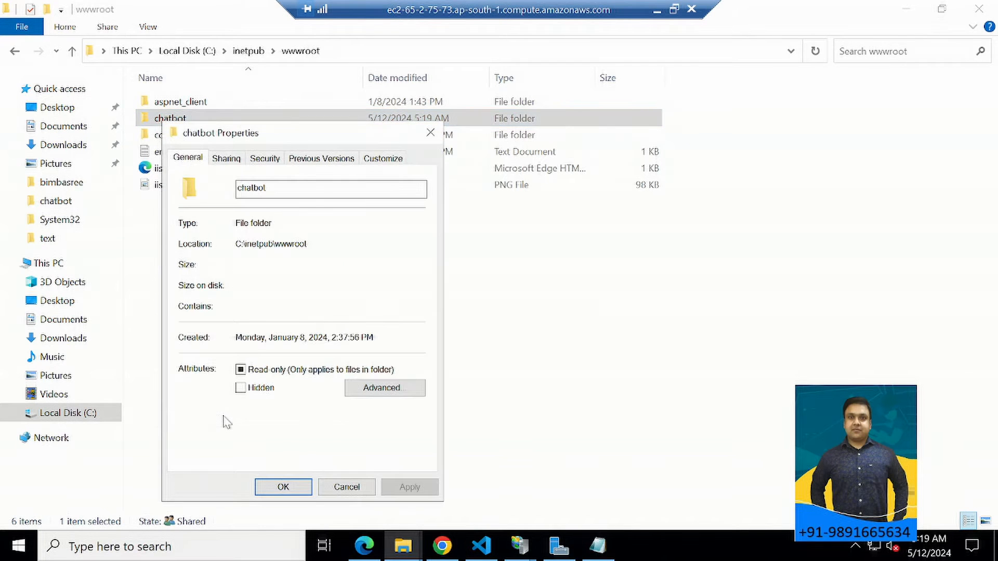
# Review the chatbot folder's network sharing list and advanced sharing settings, leaving both without changes.
pyautogui.click(226, 159)
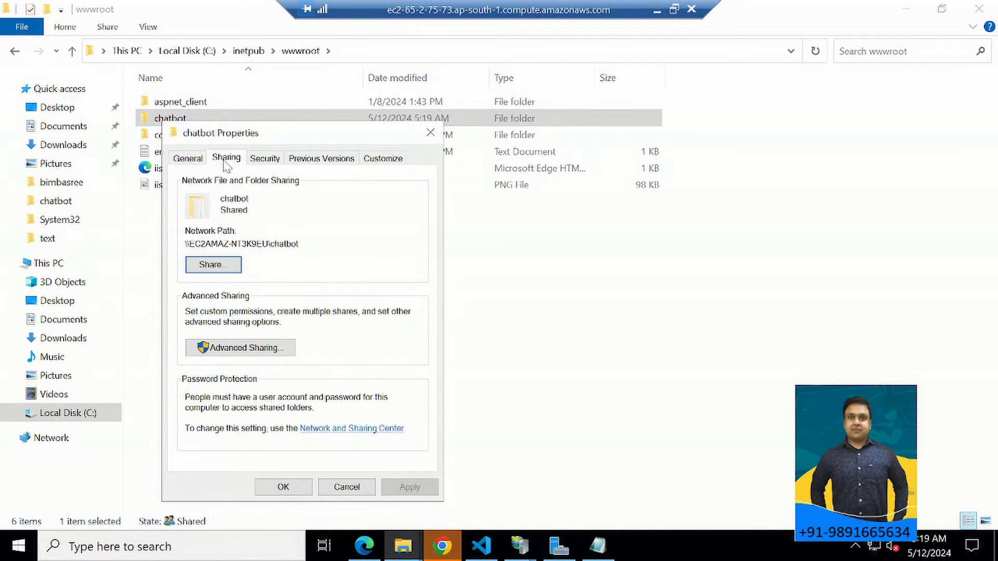
pyautogui.click(214, 269)
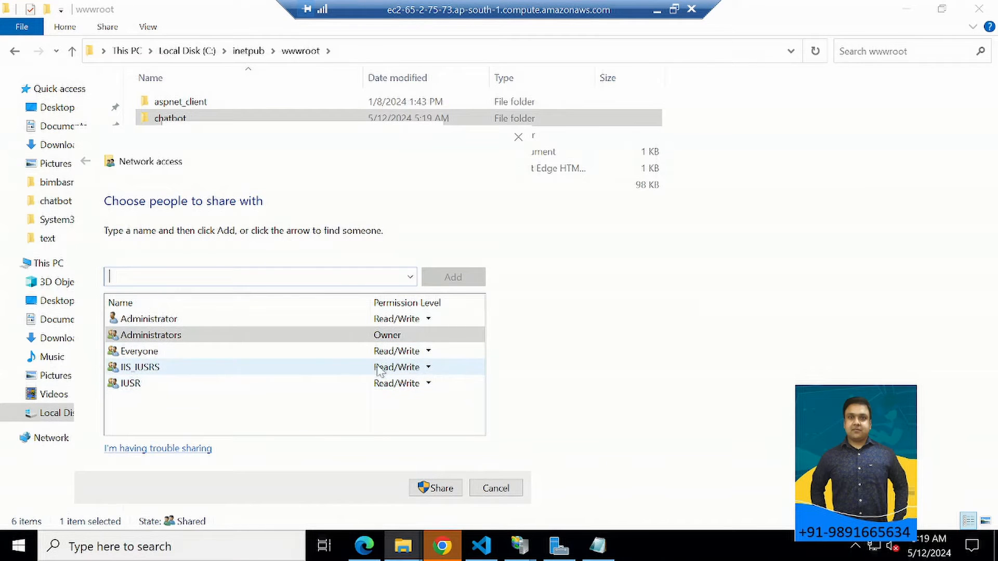
pyautogui.click(493, 489)
pyautogui.click(244, 349)
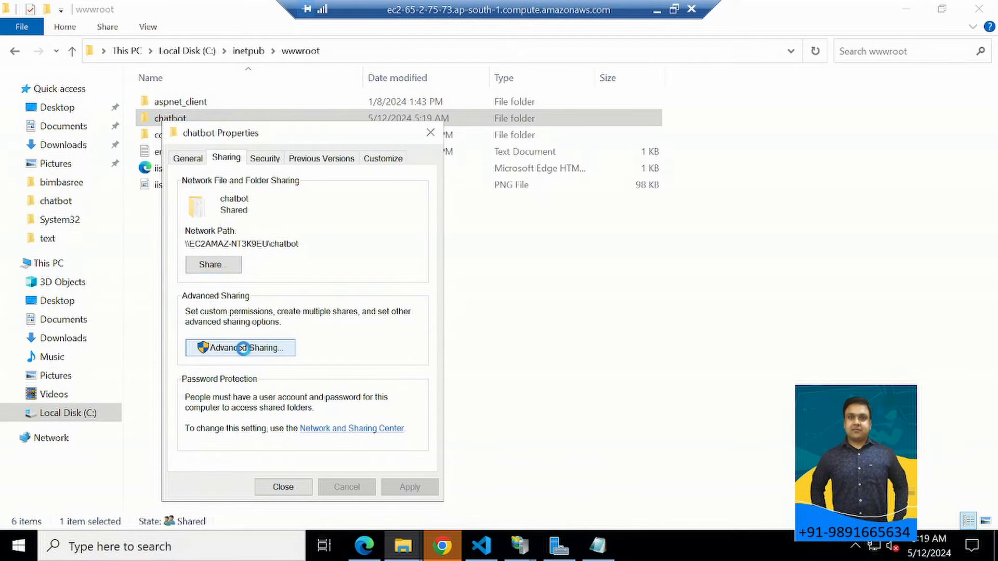
pyautogui.click(429, 157)
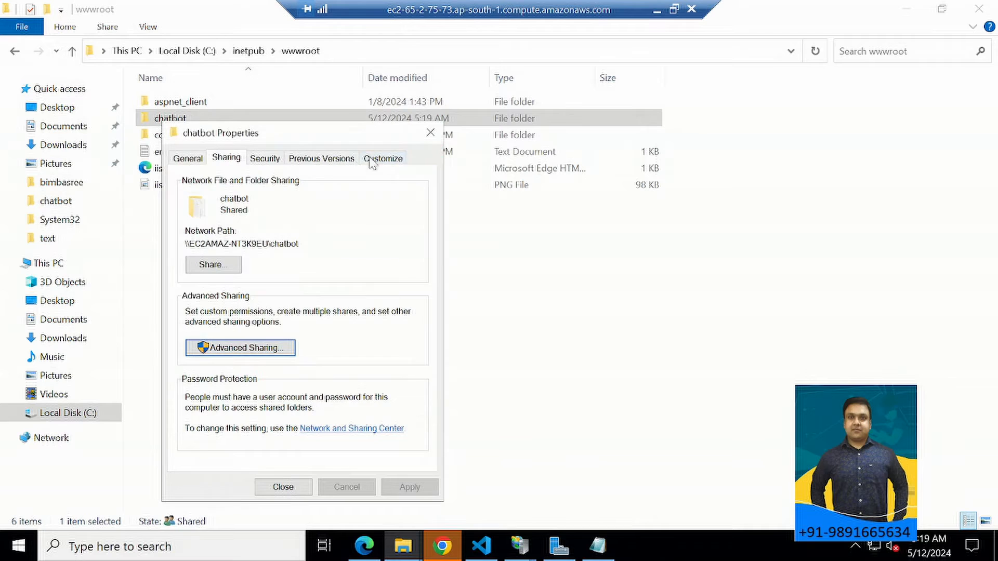
# Add IUSR to the people the chatbot folder is shared with and check its Read/Write permission level.
pyautogui.click(202, 272)
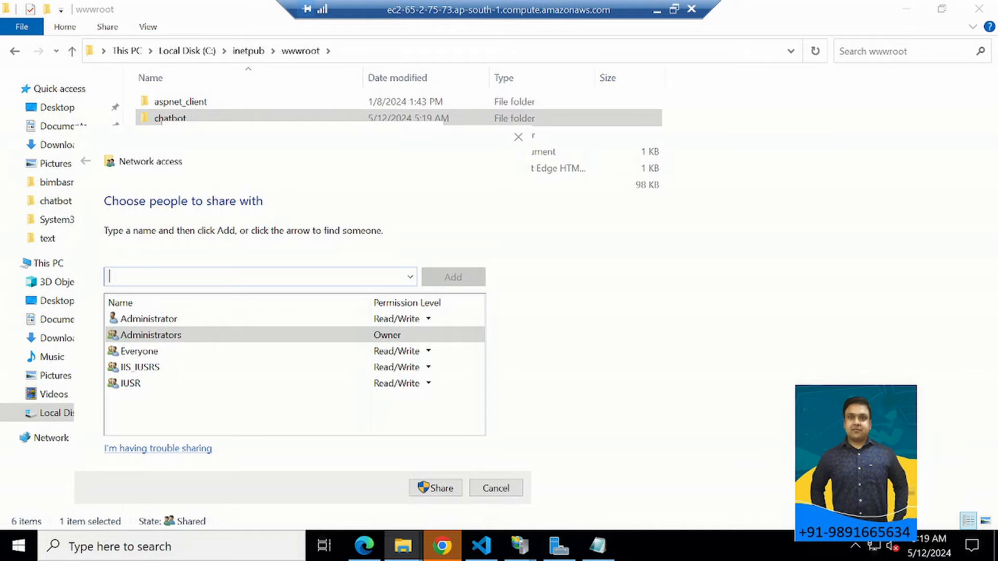
pyautogui.write('ISU')
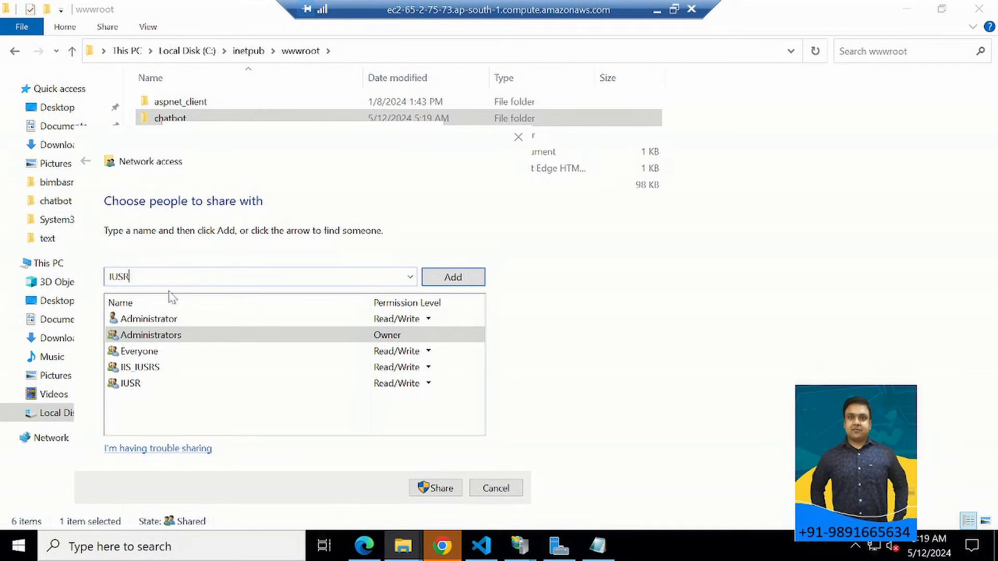
pyautogui.click(445, 280)
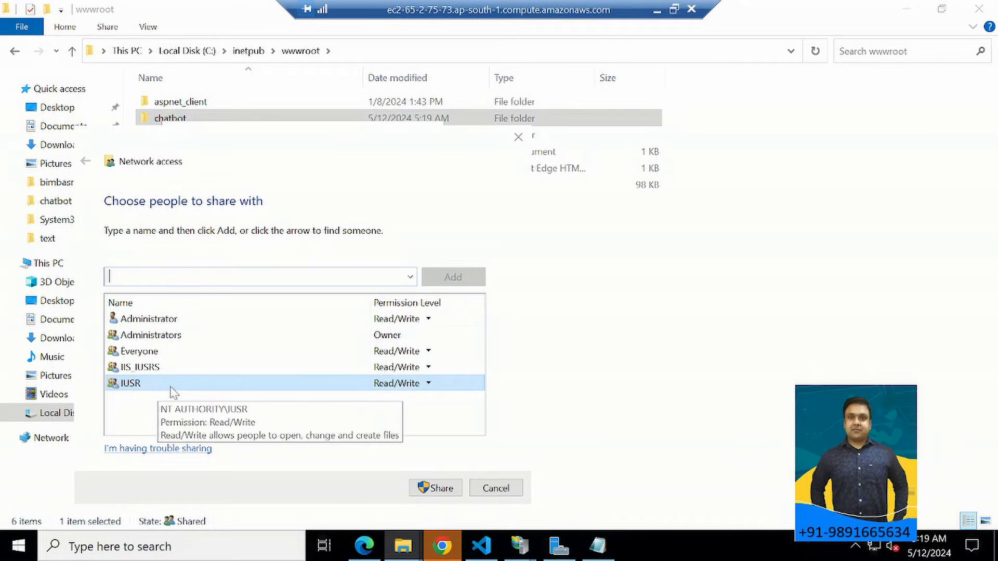
pyautogui.click(428, 383)
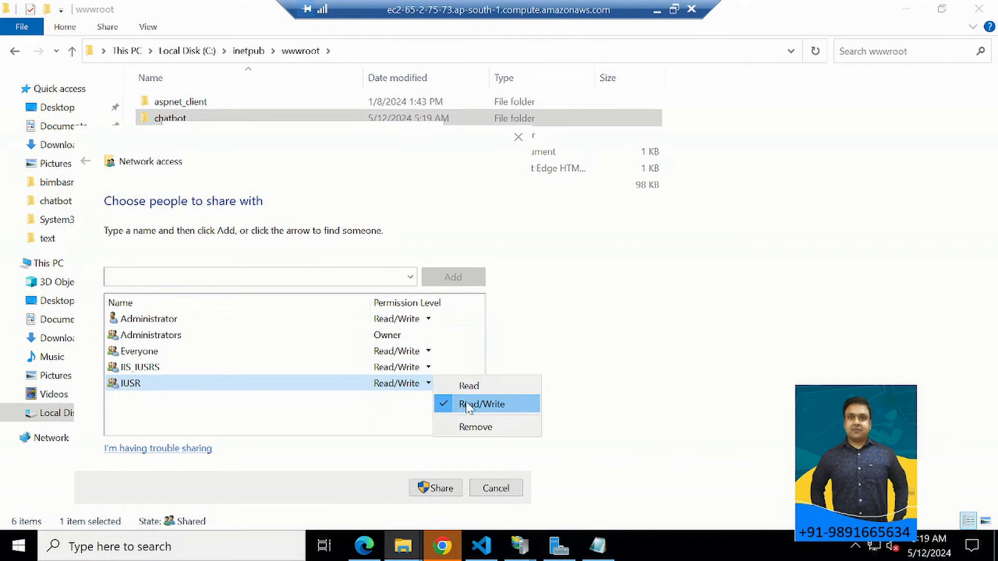
pyautogui.click(370, 437)
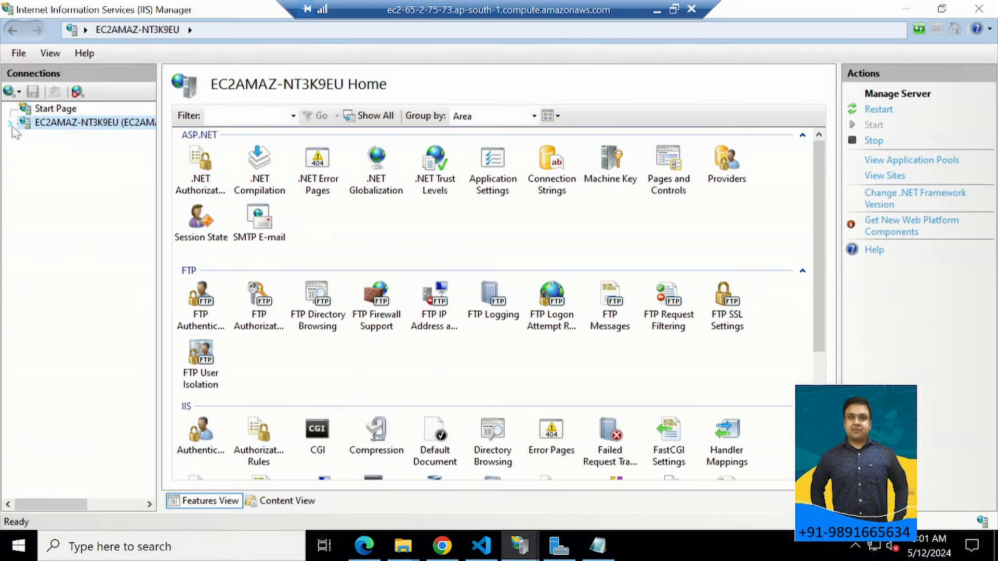
# In IIS Manager, start adding a new website under Sites with the site name chatbot.
pyautogui.click(9, 122)
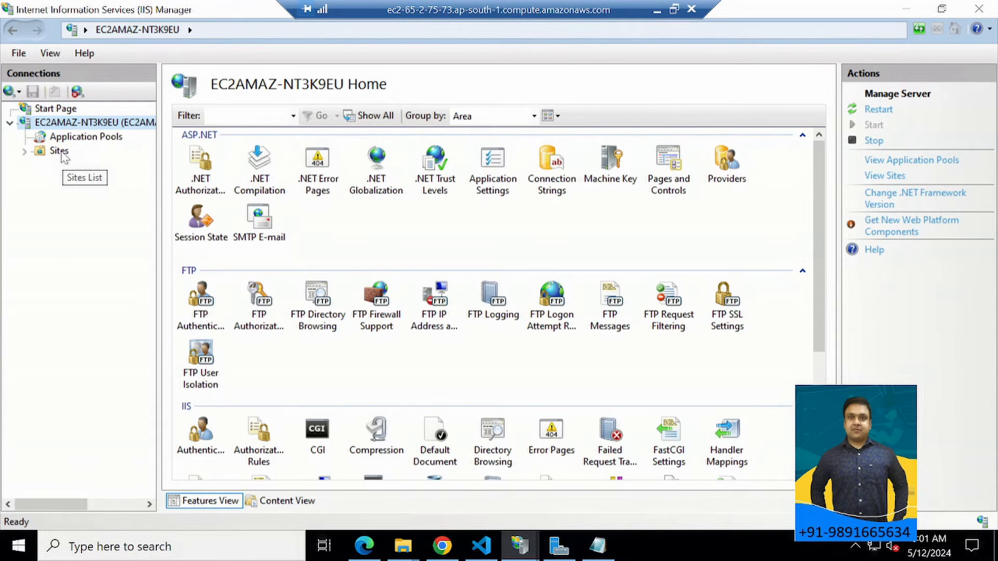
pyautogui.click(41, 154)
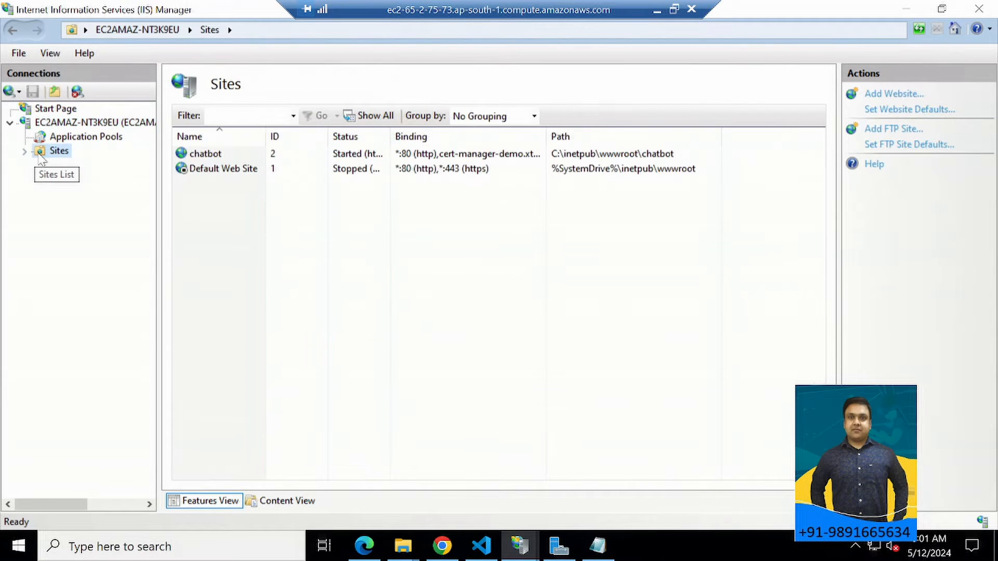
pyautogui.rightClick(41, 156)
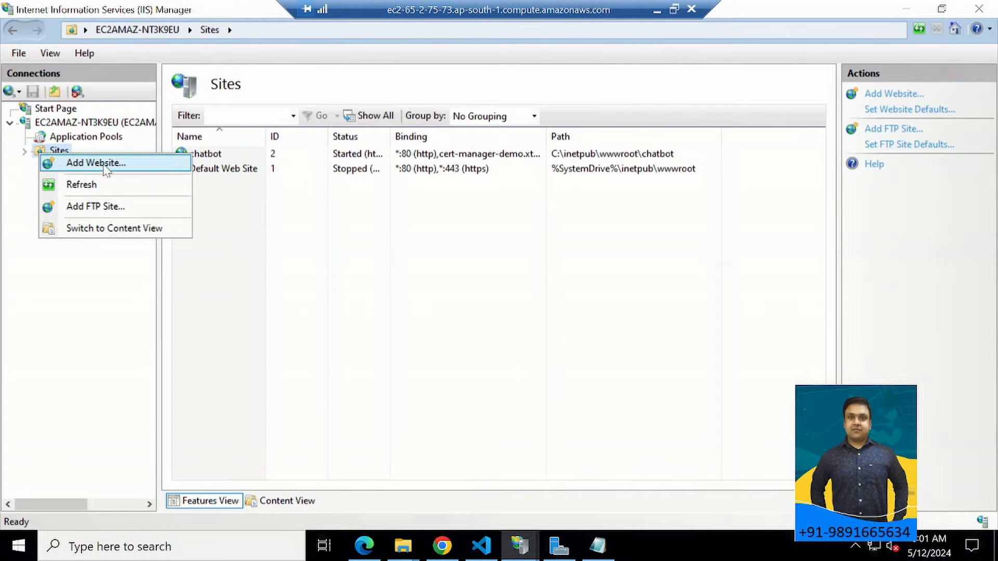
pyautogui.click(107, 166)
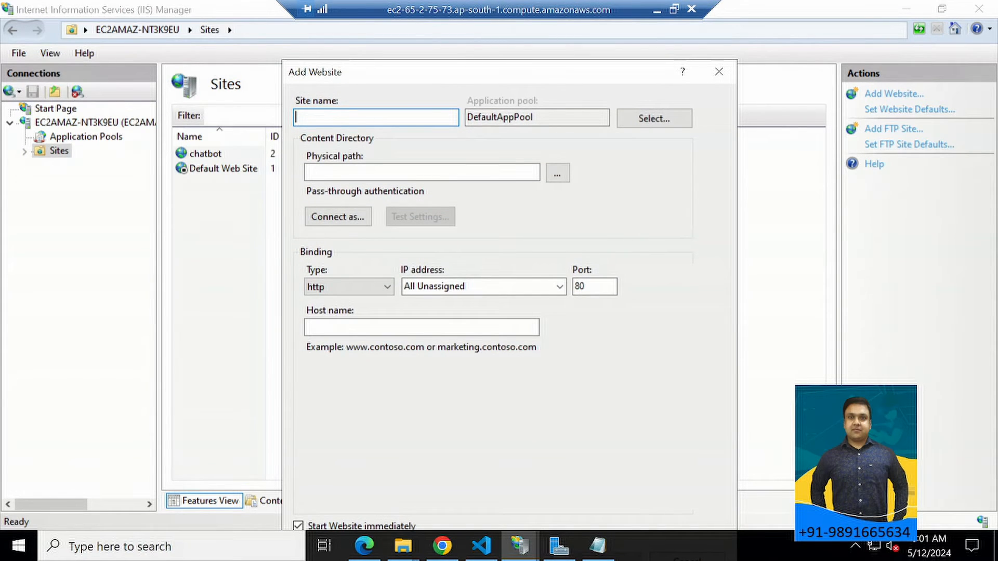
pyautogui.write('chatbot')
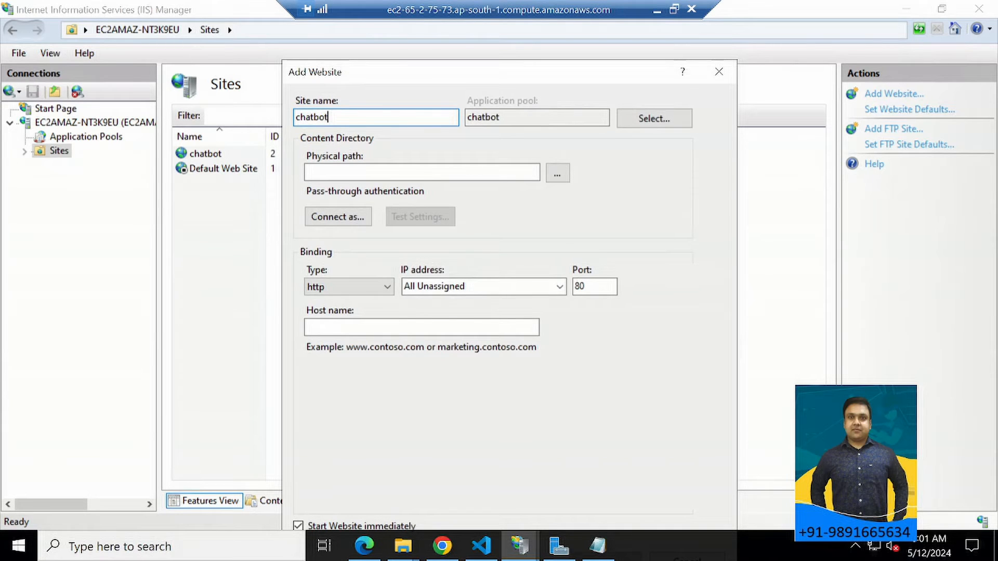
pyautogui.click(341, 174)
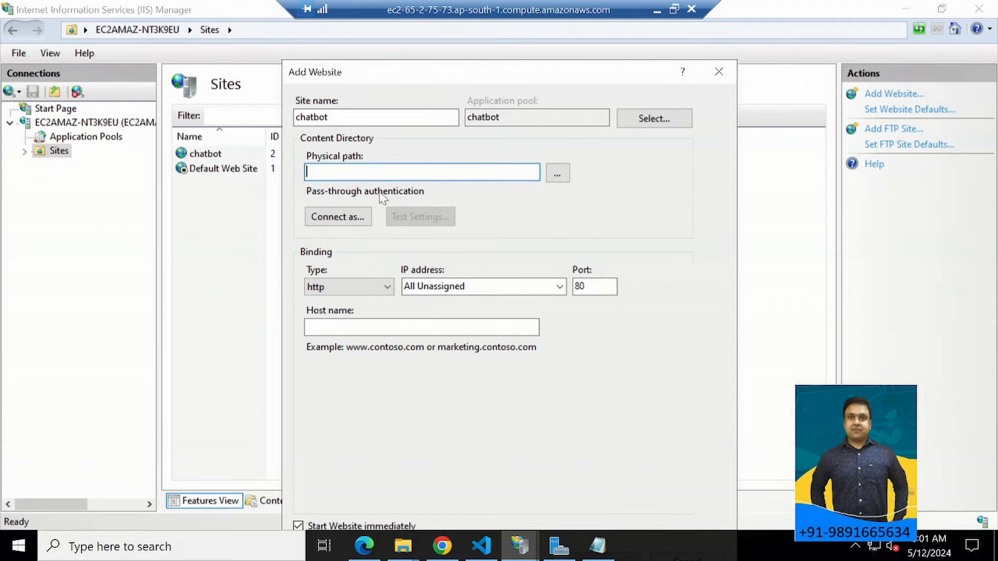
# Copy the chatbot folder's path from its security properties in File Explorer and paste it as the new website's physical path.
pyautogui.click(403, 546)
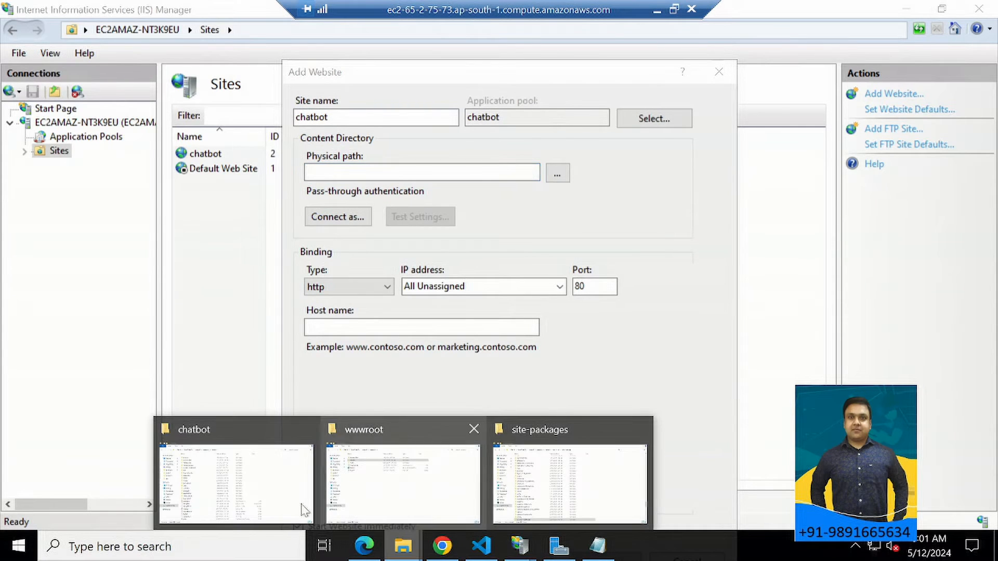
pyautogui.click(265, 504)
pyautogui.click(16, 56)
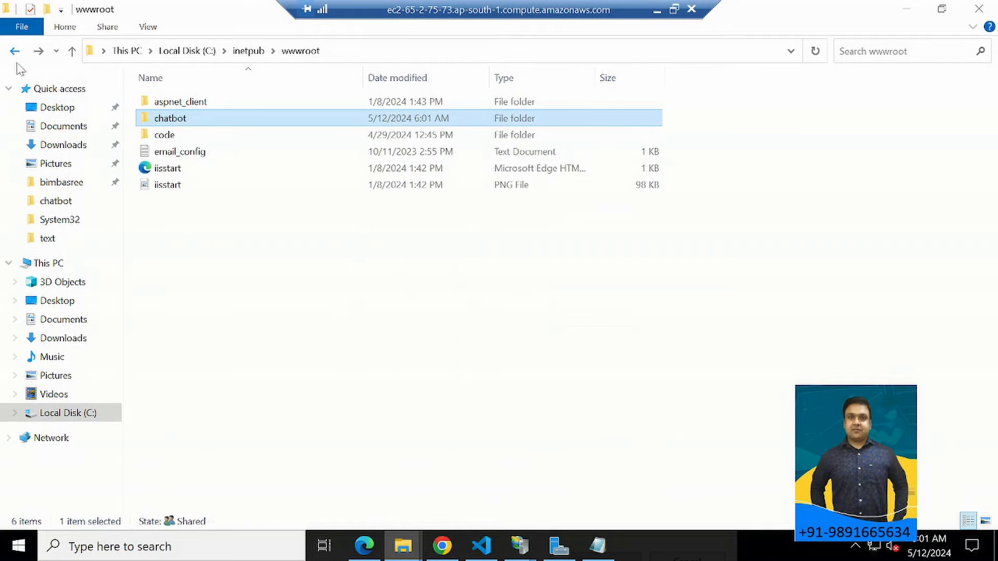
pyautogui.rightClick(177, 122)
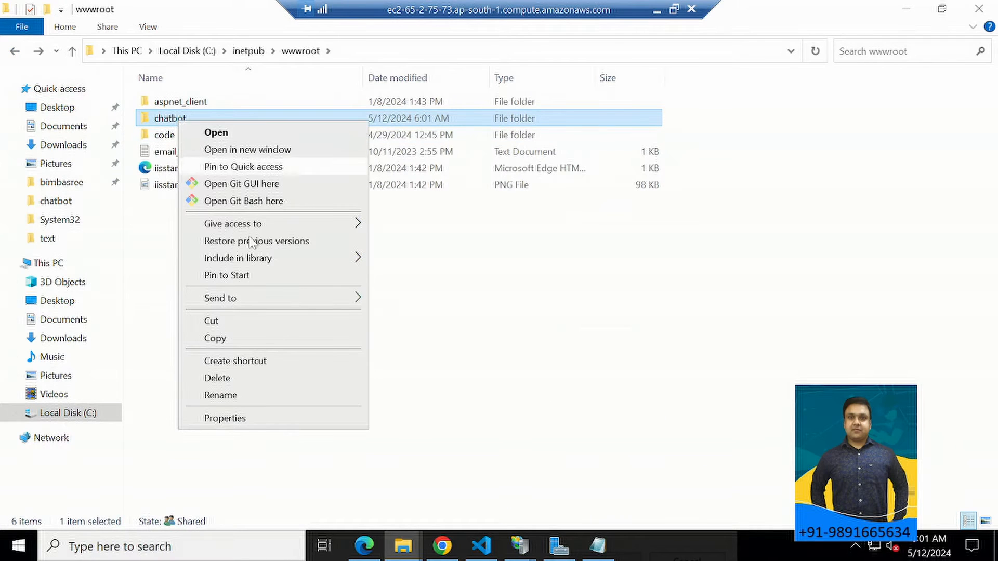
pyautogui.click(225, 418)
pyautogui.click(242, 158)
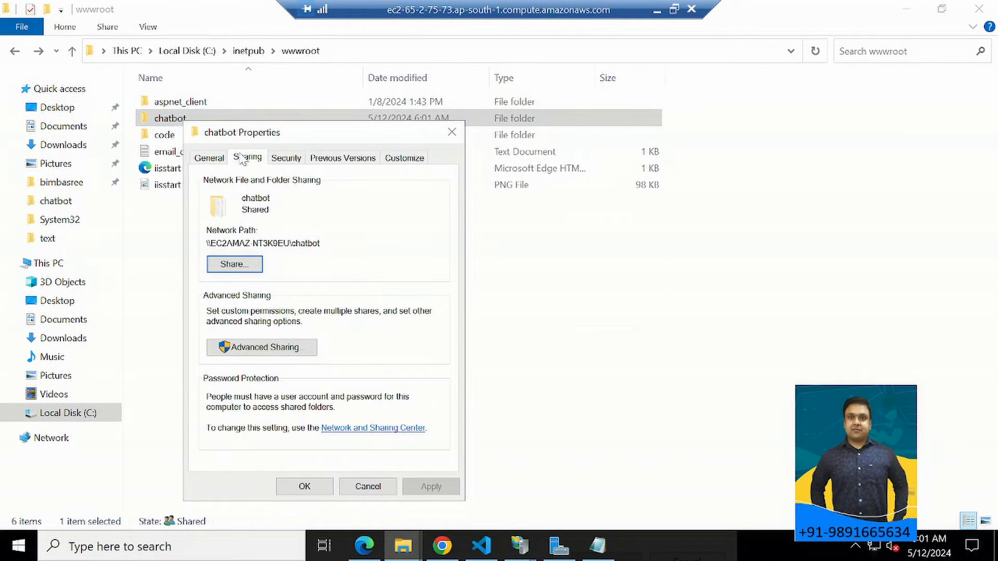
pyautogui.click(287, 158)
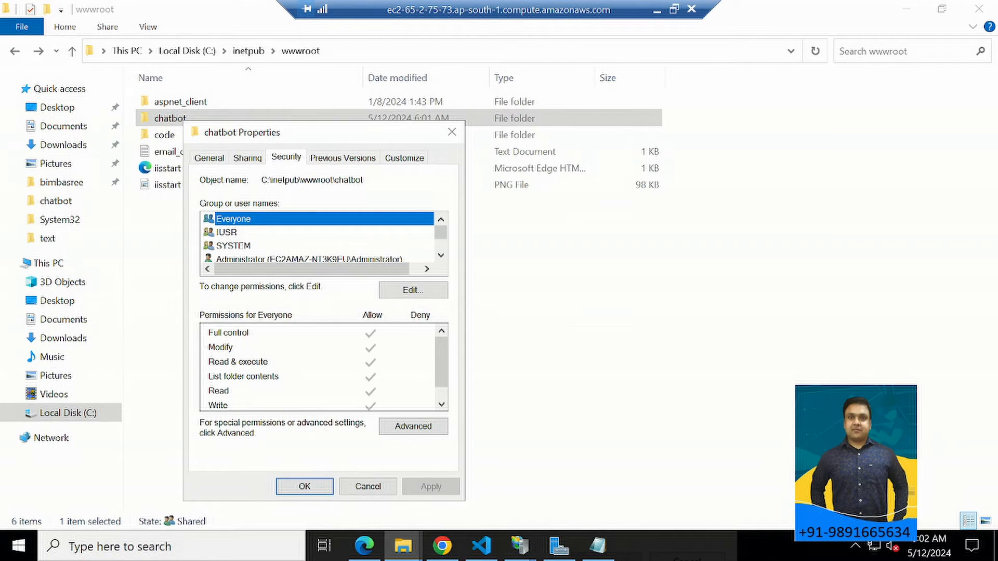
pyautogui.moveTo(364, 180); pyautogui.dragTo(261, 180)
pyautogui.hotkey('ctrl', 'c')
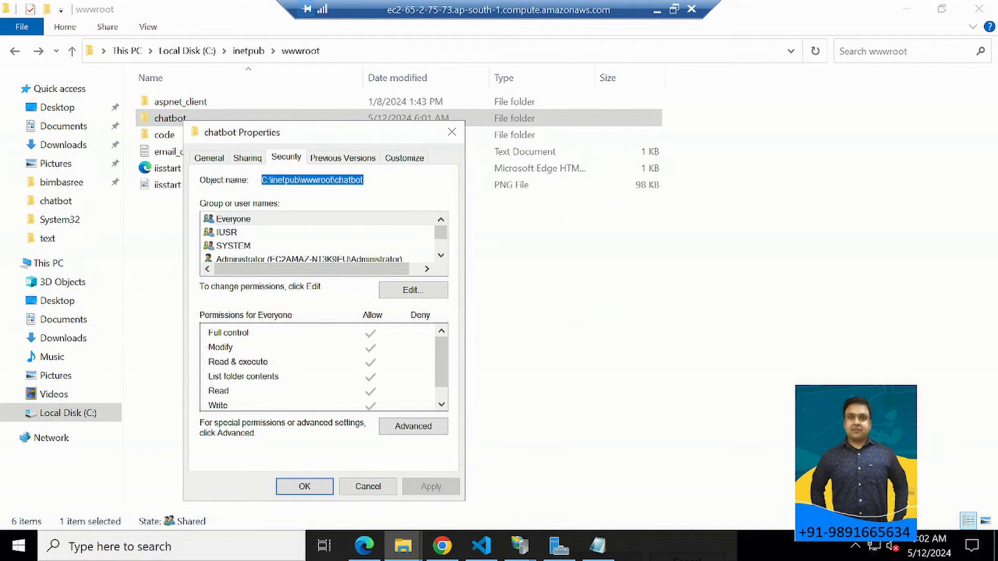
pyautogui.hotkey('alt', 'Tab')
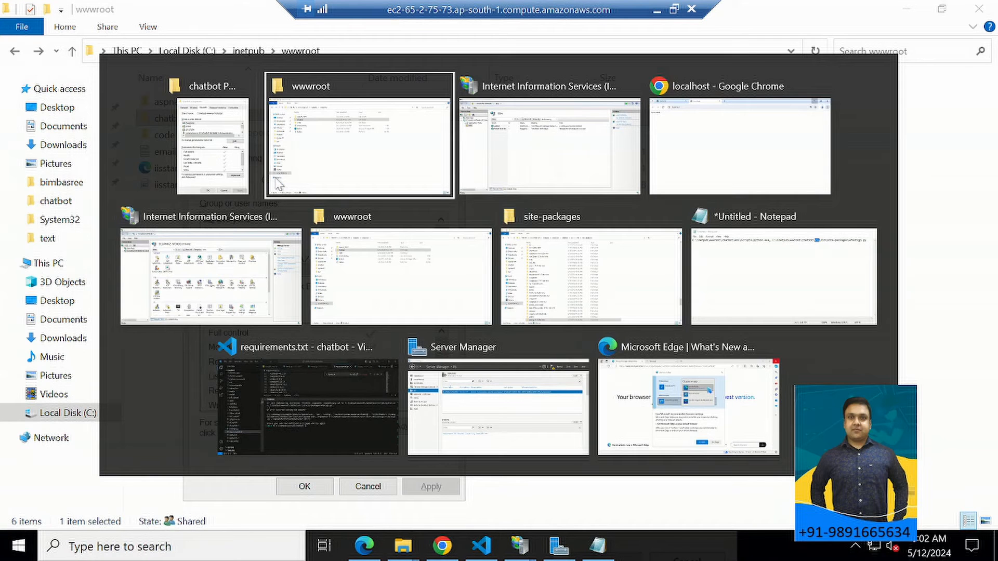
pyautogui.click(576, 197)
pyautogui.hotkey('ctrl', 'v')
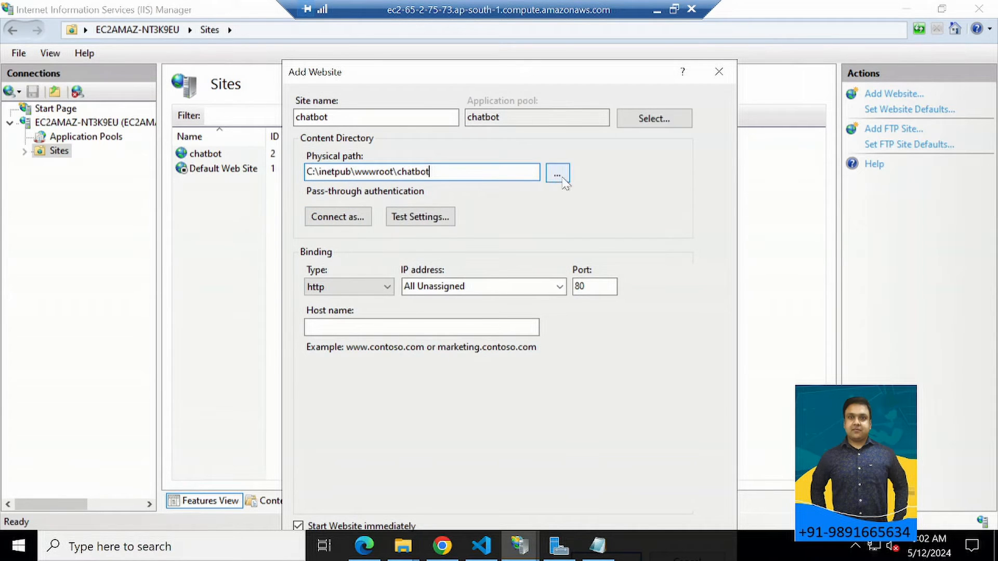
# Pick the wwwroot\chatbot folder as the physical path by browsing, then cancel adding the website.
pyautogui.click(558, 172)
pyautogui.scroll(-3, 459, 291)
pyautogui.scroll(1, 457, 289)
pyautogui.scroll(-1, 457, 290)
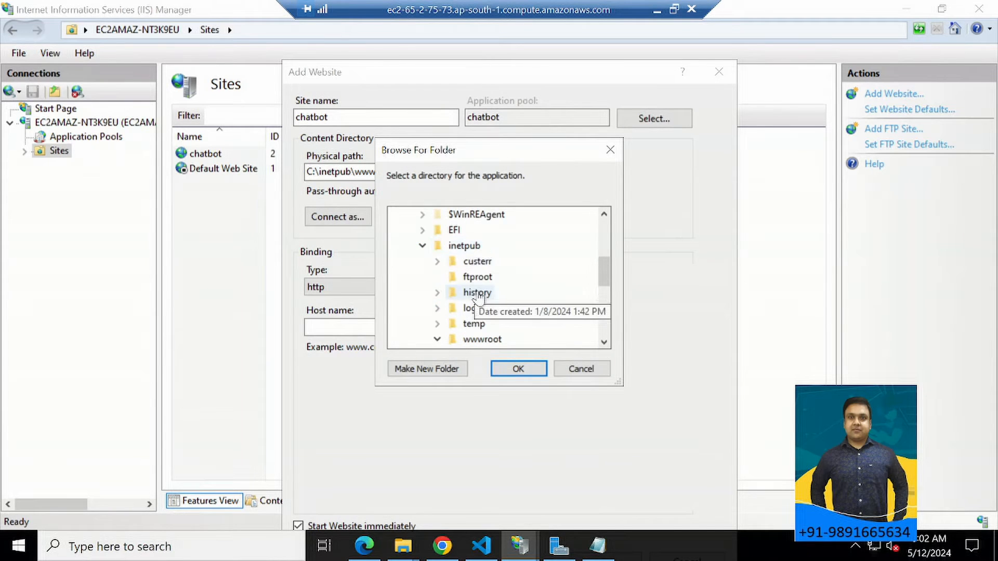
pyautogui.scroll(-1, 470, 302)
pyautogui.scroll(-1, 495, 327)
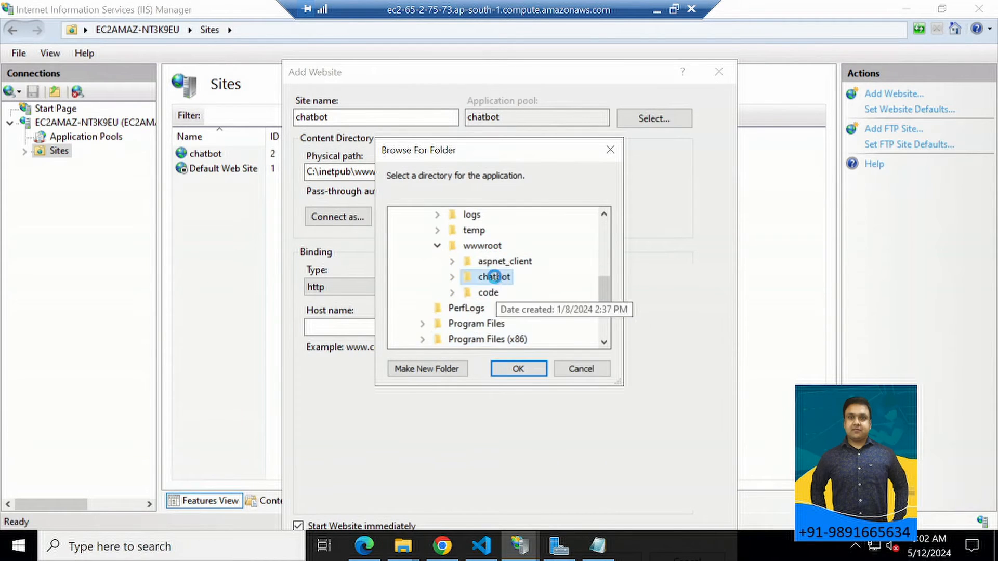
pyautogui.doubleClick(492, 276)
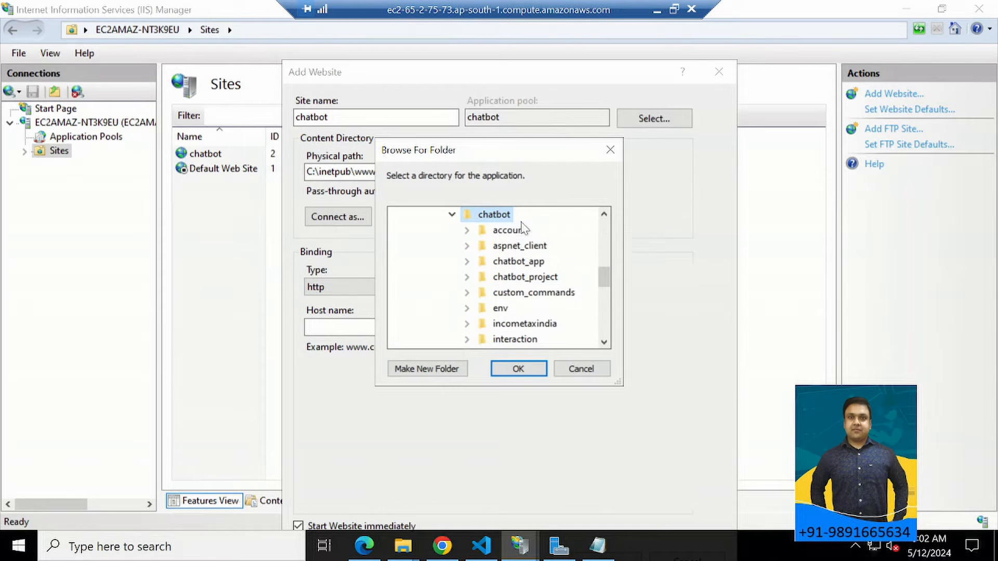
pyautogui.click(518, 369)
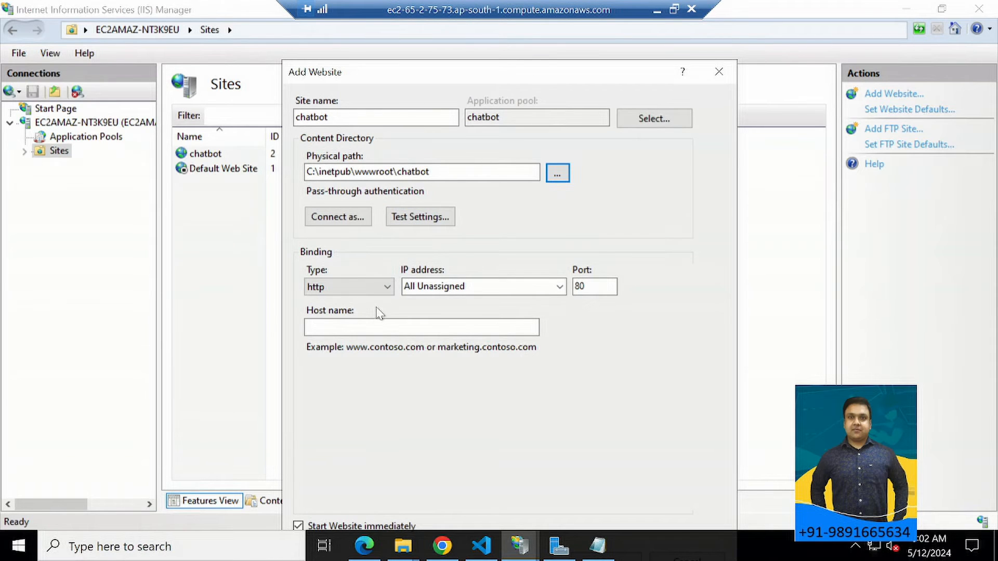
pyautogui.moveTo(398, 71); pyautogui.dragTo(394, 22)
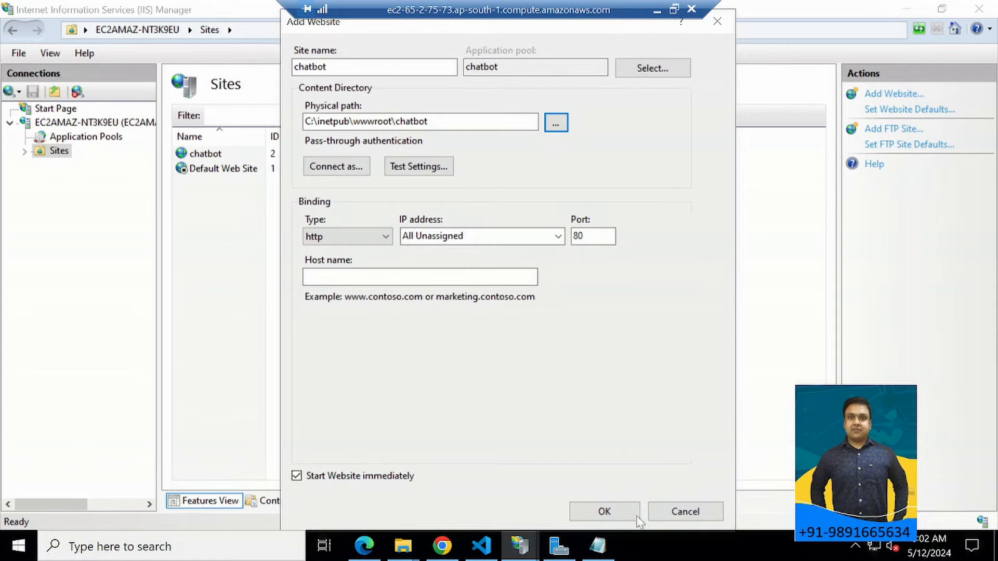
pyautogui.click(684, 515)
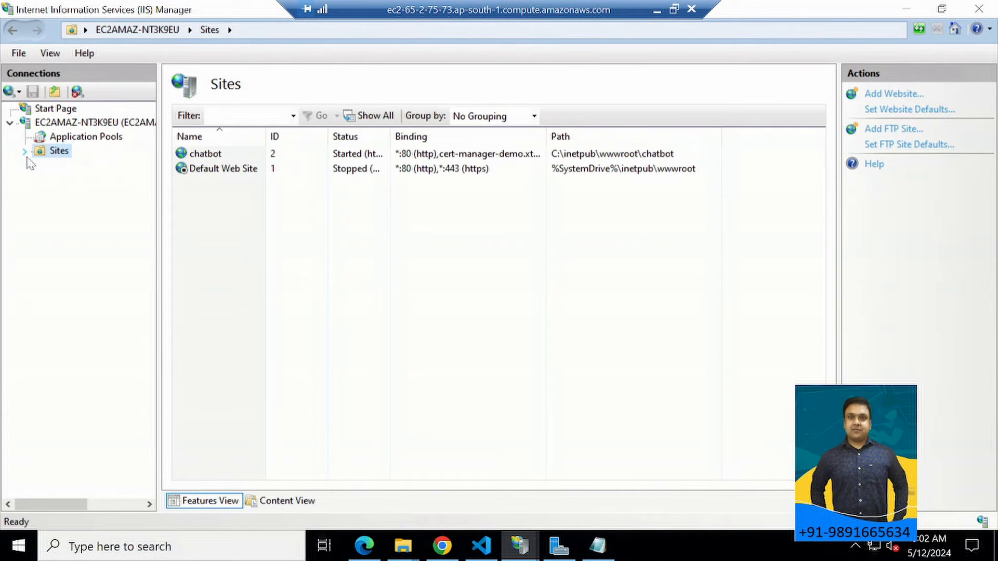
# Expand the Sites list and open the home page of the existing chatbot site.
pyautogui.click(24, 151)
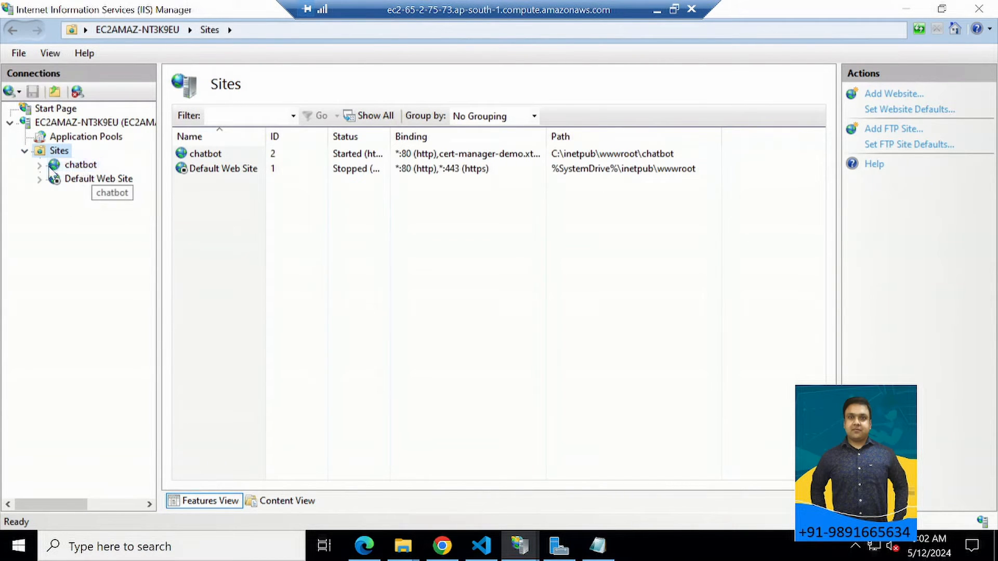
pyautogui.click(76, 167)
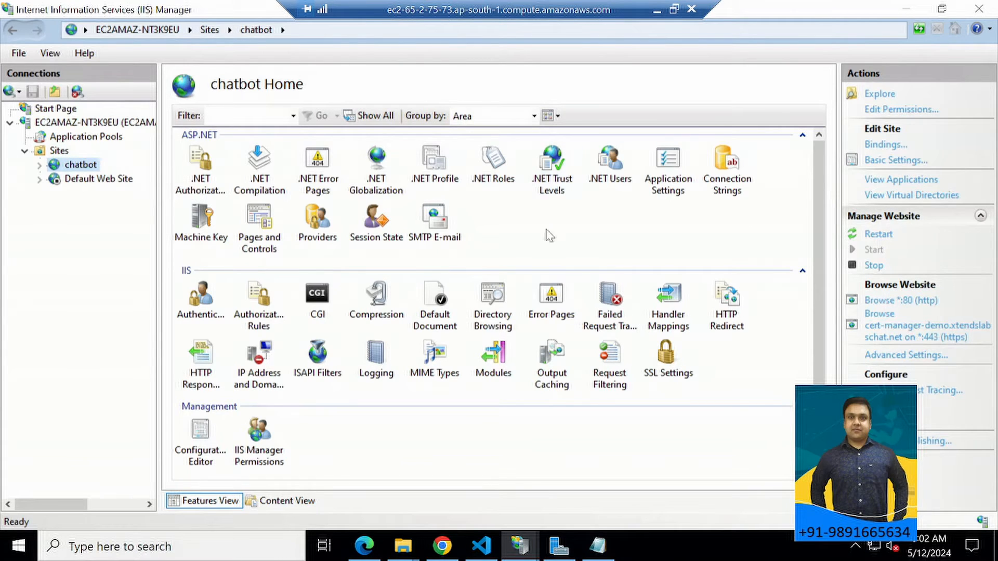
# Open the chatbot site's Handler Mappings, bring up the form for adding a module mapping, and cancel it.
pyautogui.doubleClick(676, 301)
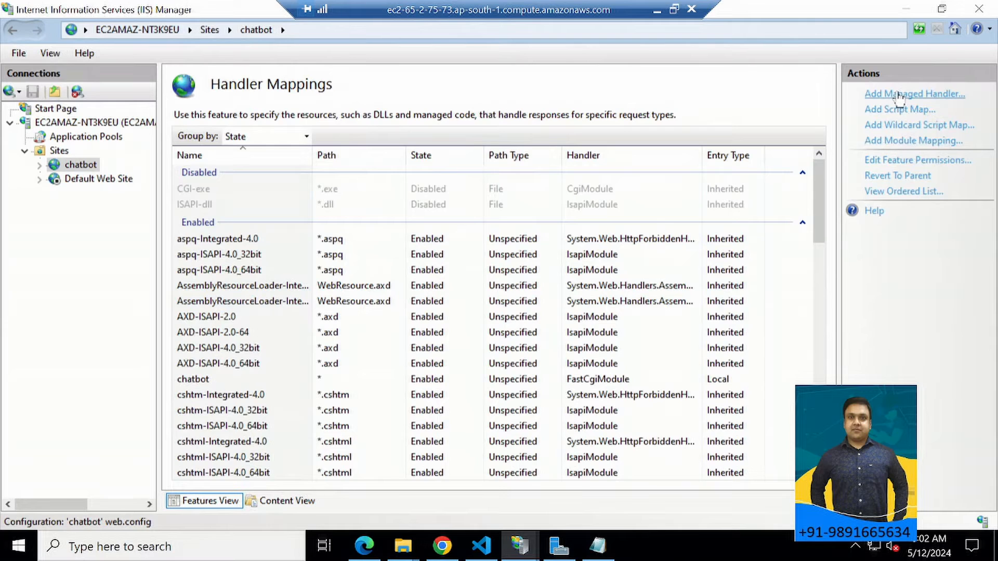
pyautogui.click(903, 142)
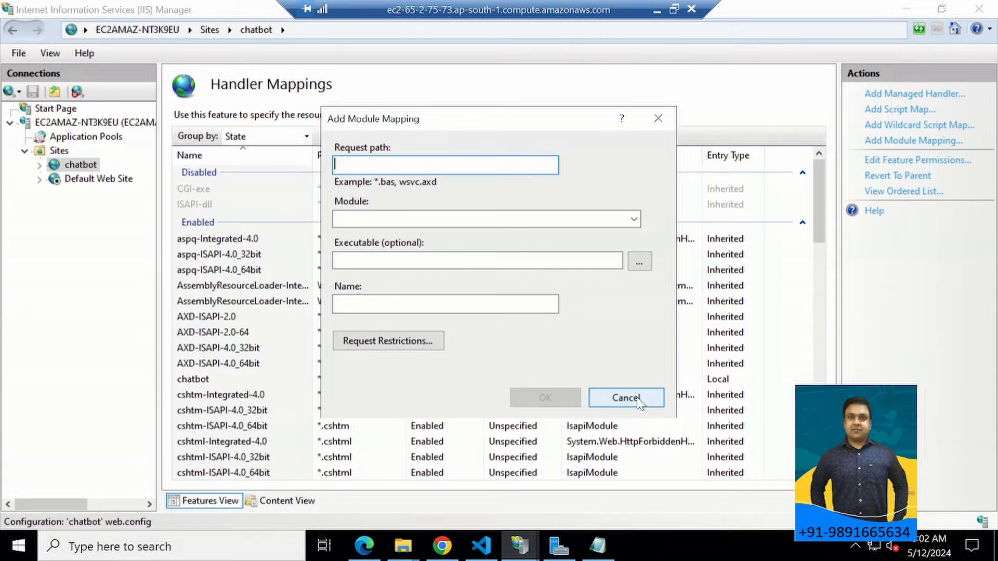
pyautogui.click(626, 398)
# Open the existing chatbot handler mapping for editing and review its request path, available modules and executable.
pyautogui.scroll(-3, 824, 293)
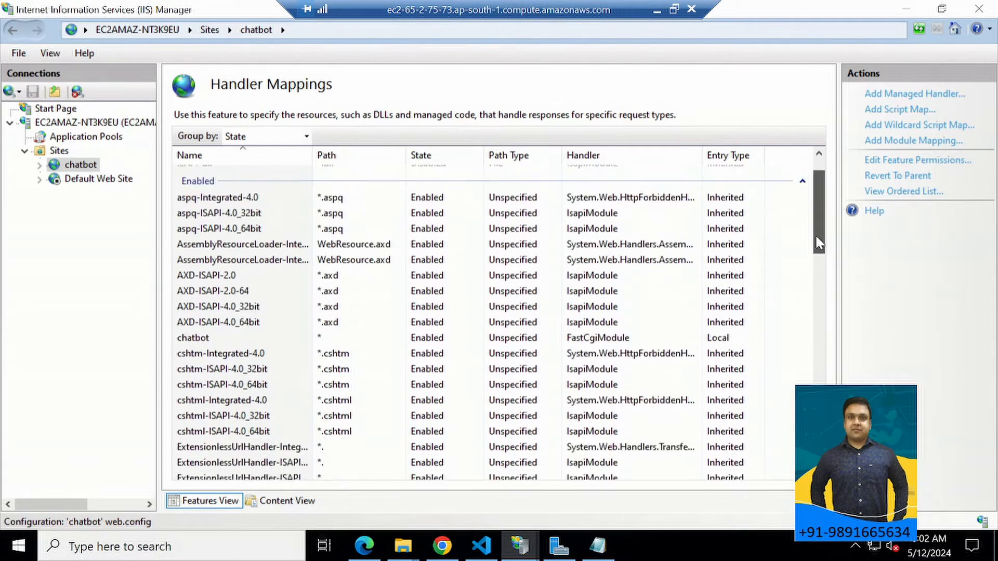
pyautogui.scroll(-15, 826, 293)
pyautogui.scroll(11, 832, 260)
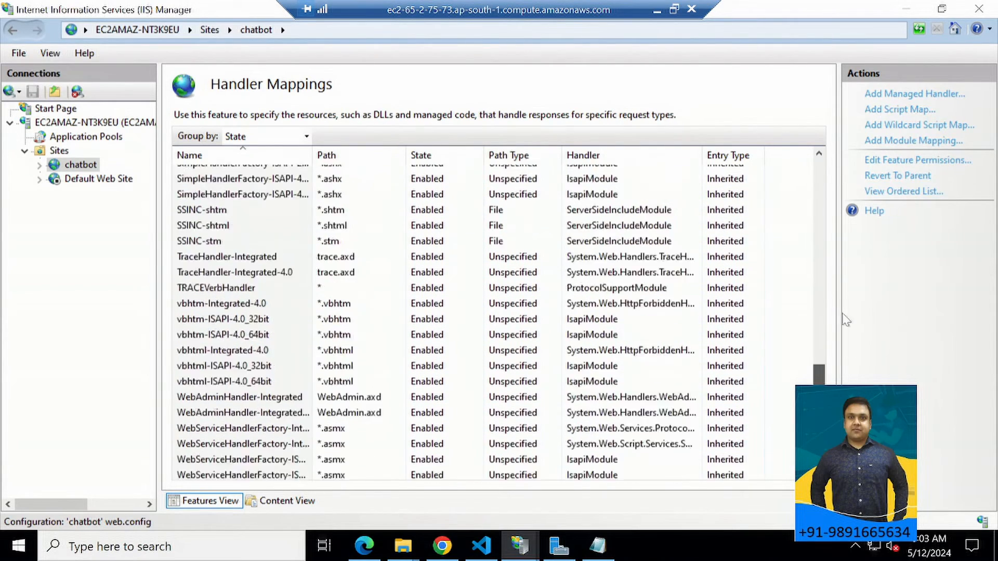
pyautogui.scroll(8, 839, 208)
pyautogui.scroll(-3, 839, 255)
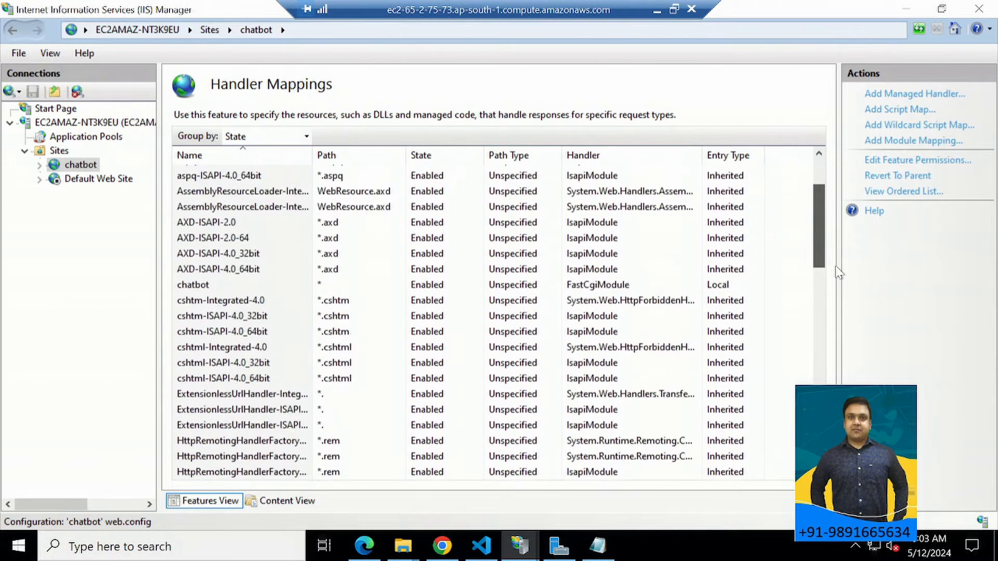
pyautogui.doubleClick(229, 193)
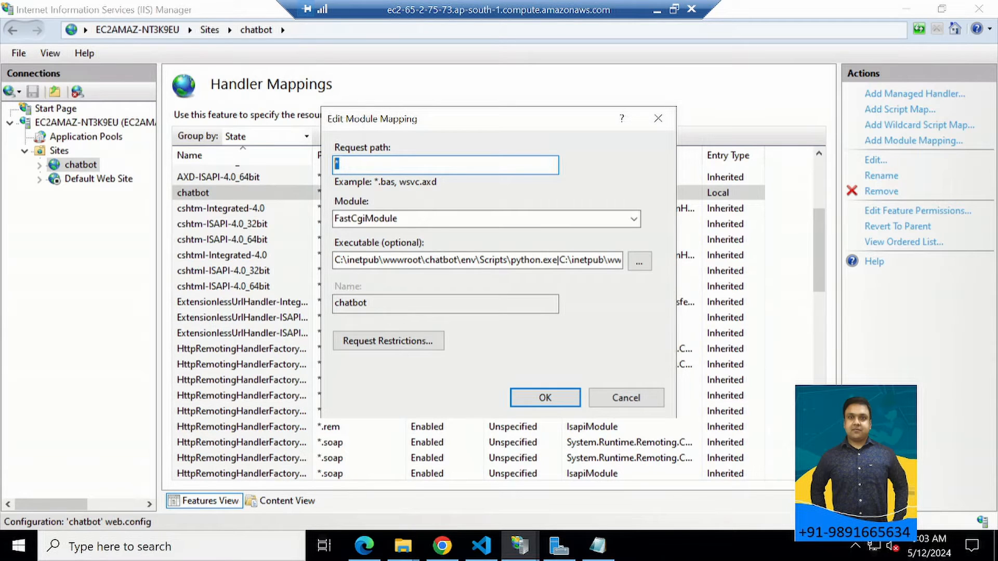
pyautogui.press('Tab')
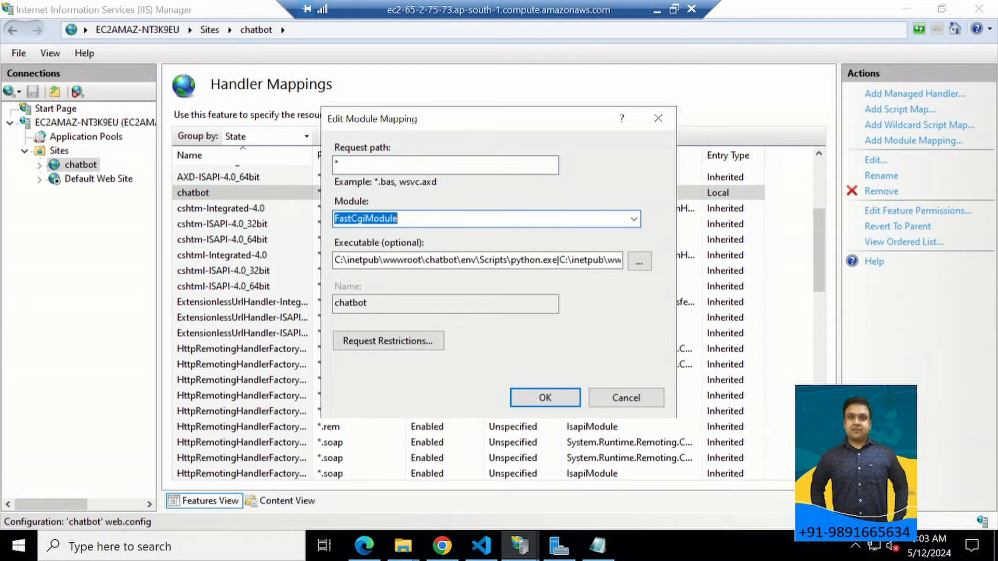
pyautogui.click(632, 220)
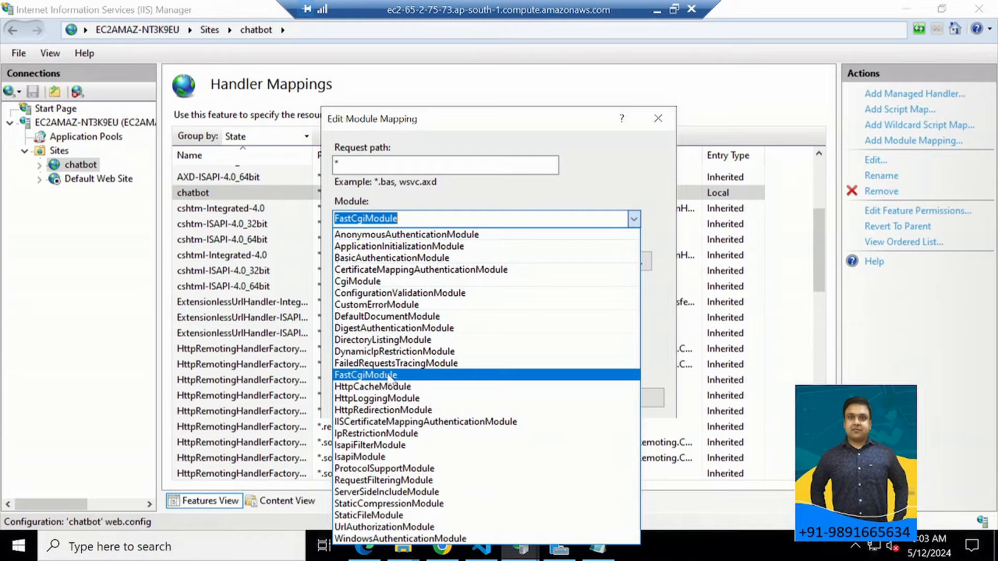
pyautogui.click(464, 200)
pyautogui.click(426, 259)
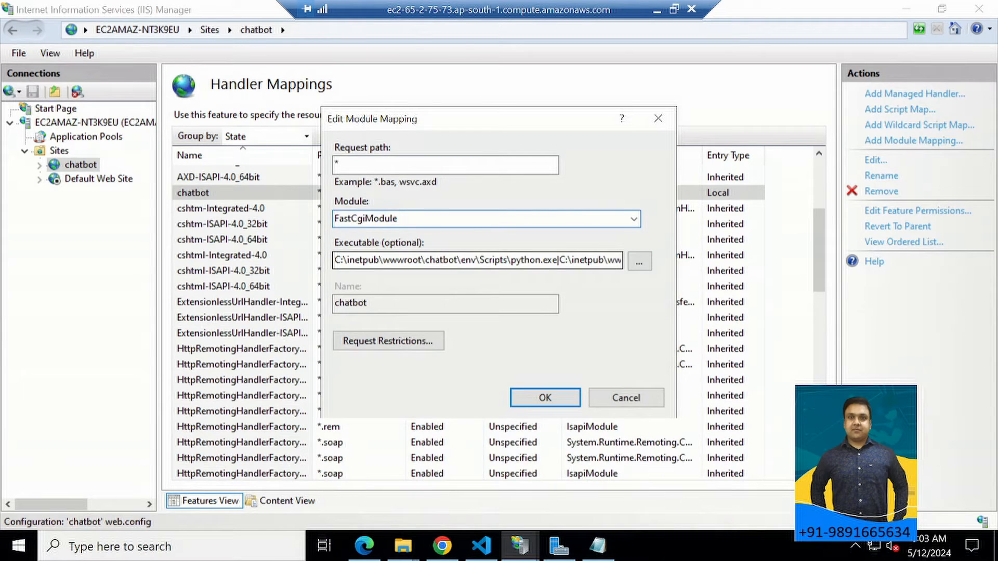
# Switch to Notepad to review the env\Scripts\python.exe path, then return to the module mapping and close the chatbot folder's properties.
pyautogui.hotkey('alt', 'Tab')
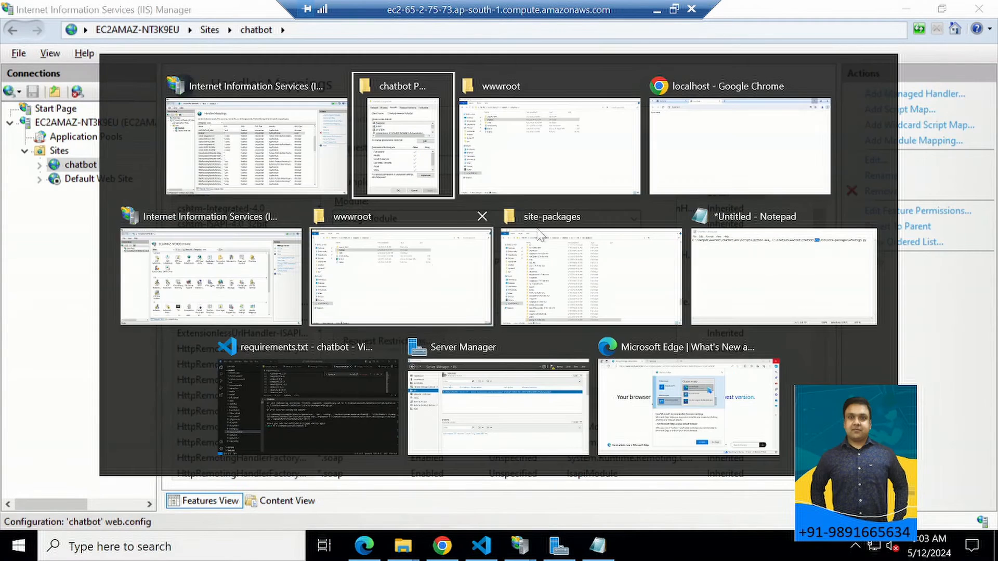
pyautogui.click(741, 291)
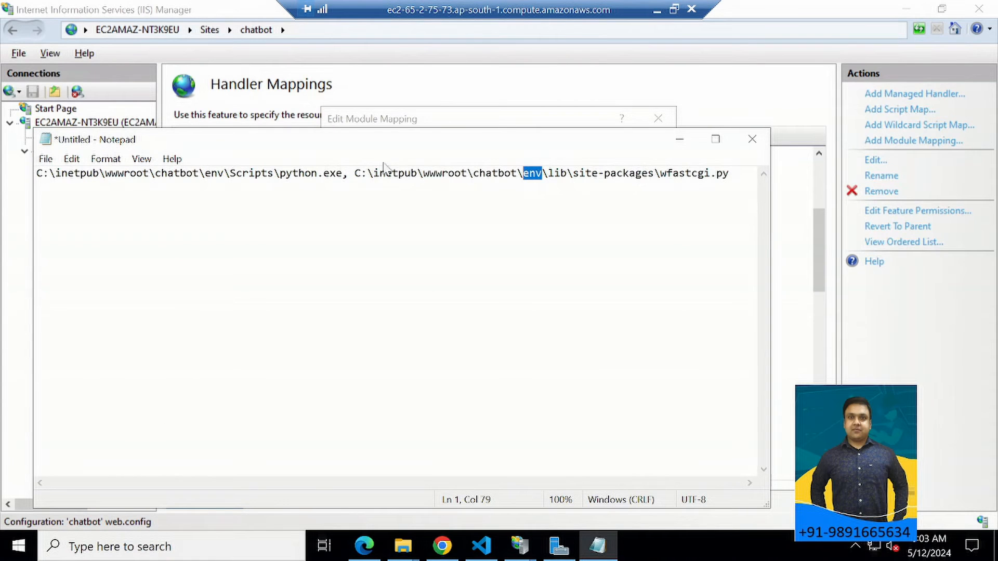
pyautogui.click(361, 174)
pyautogui.moveTo(343, 174); pyautogui.dragTo(43, 174)
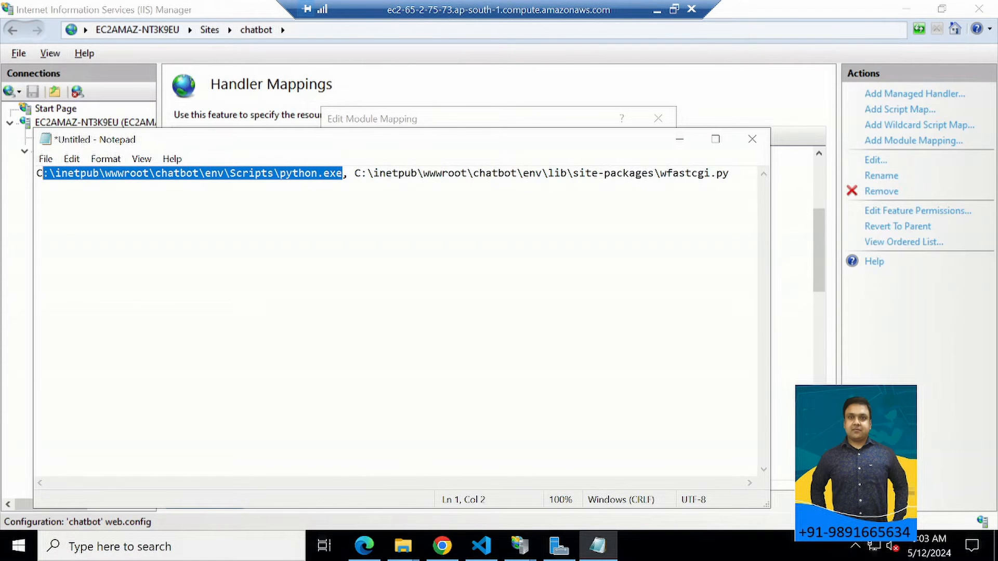
pyautogui.hotkey('alt', 'Tab')
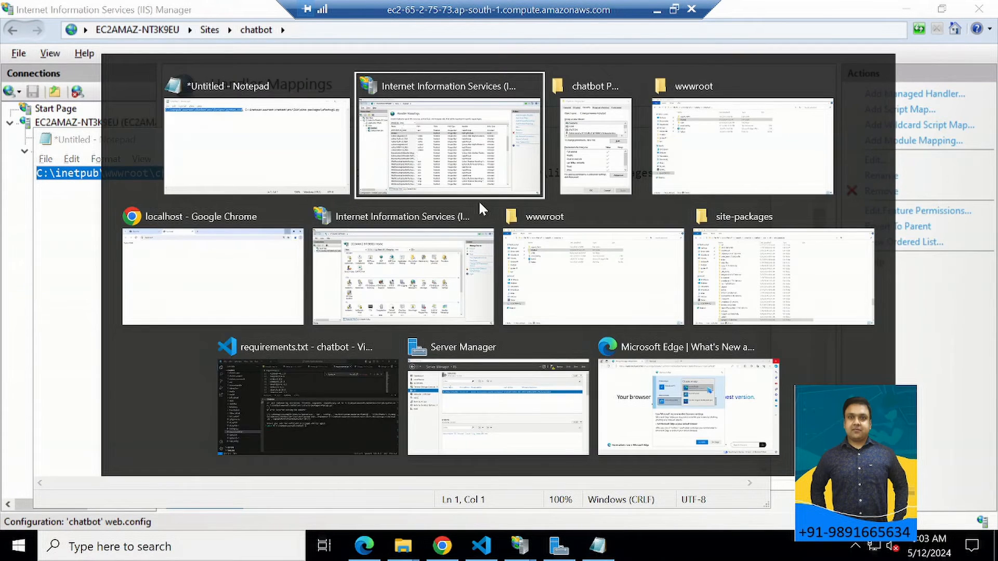
pyautogui.hotkey('alt', 'Tab')
pyautogui.hotkey('alt', 'Tab')
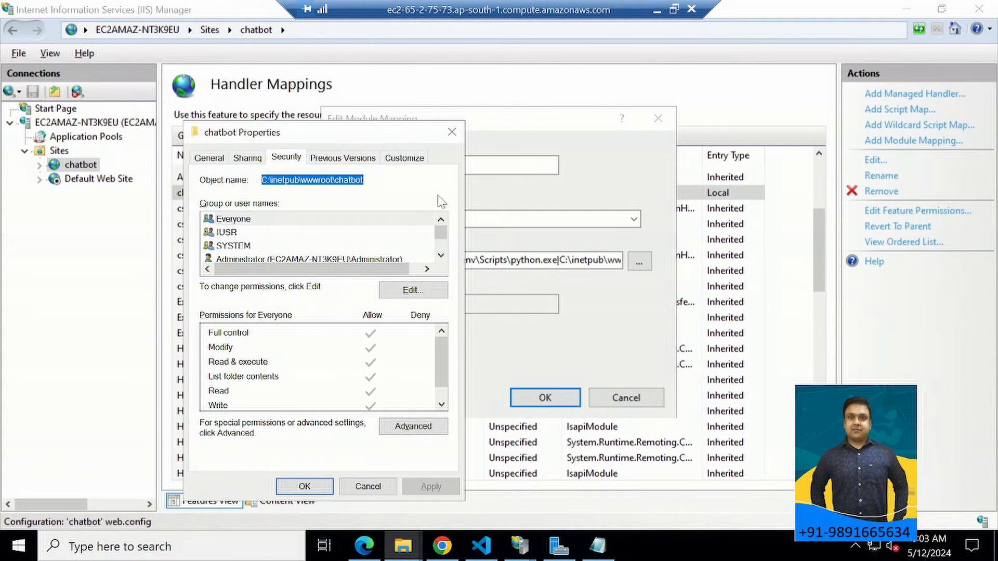
pyautogui.click(453, 132)
# Examine the python.exe and wfastcgi.py parts of the chatbot mapping's executable value, then cancel the mapping edit.
pyautogui.moveTo(558, 261); pyautogui.dragTo(335, 260)
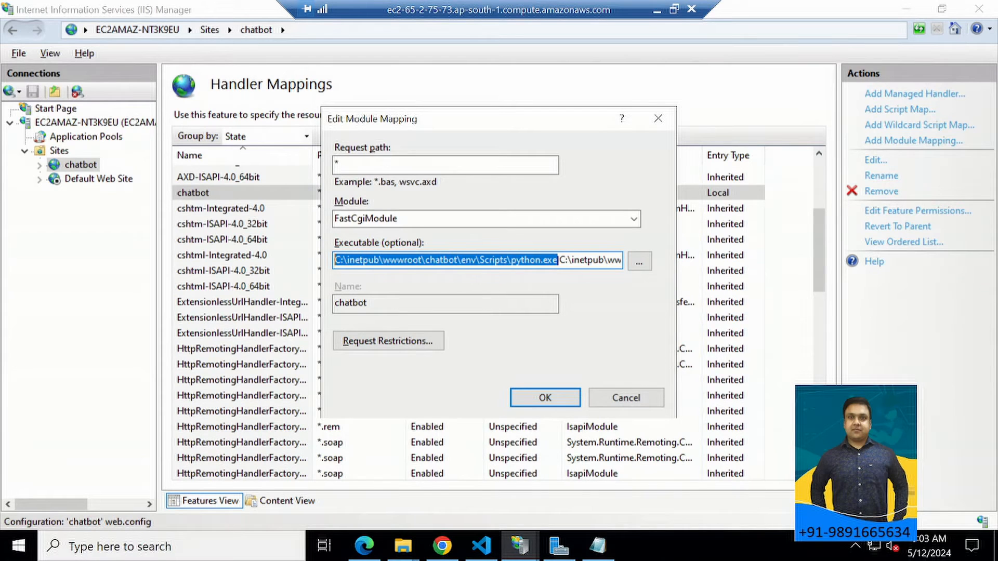
pyautogui.click(495, 260)
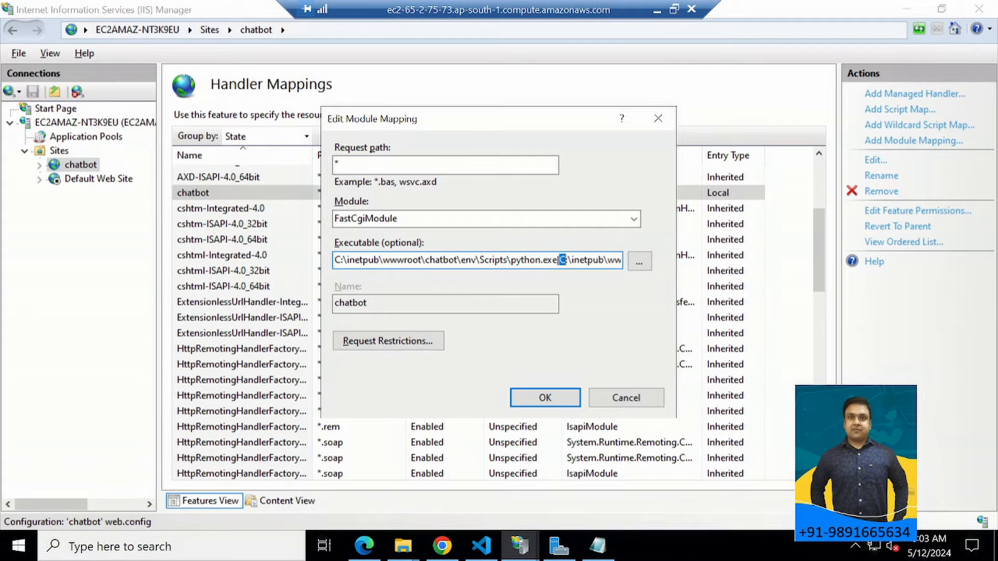
pyautogui.moveTo(561, 260); pyautogui.dragTo(622, 260)
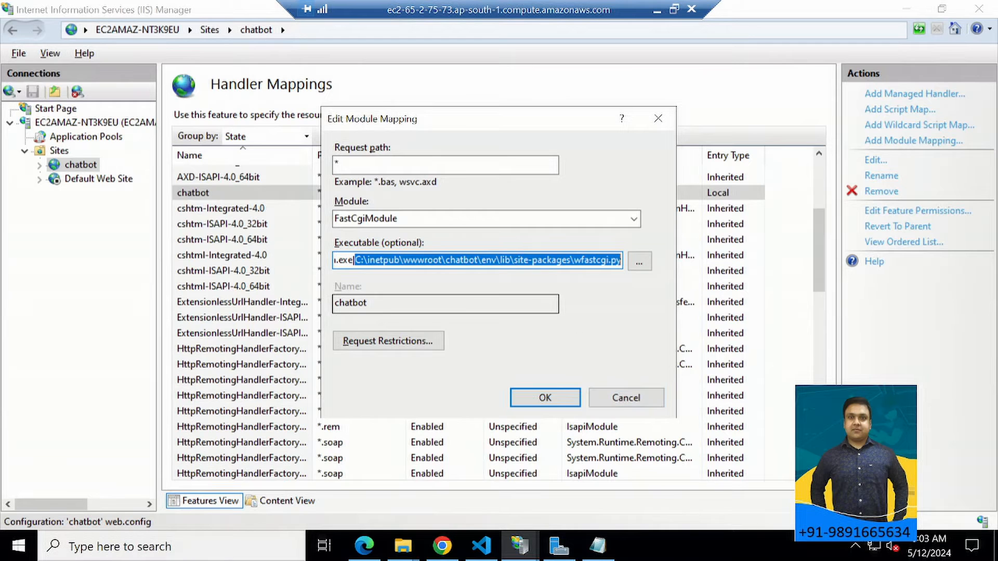
pyautogui.click(624, 398)
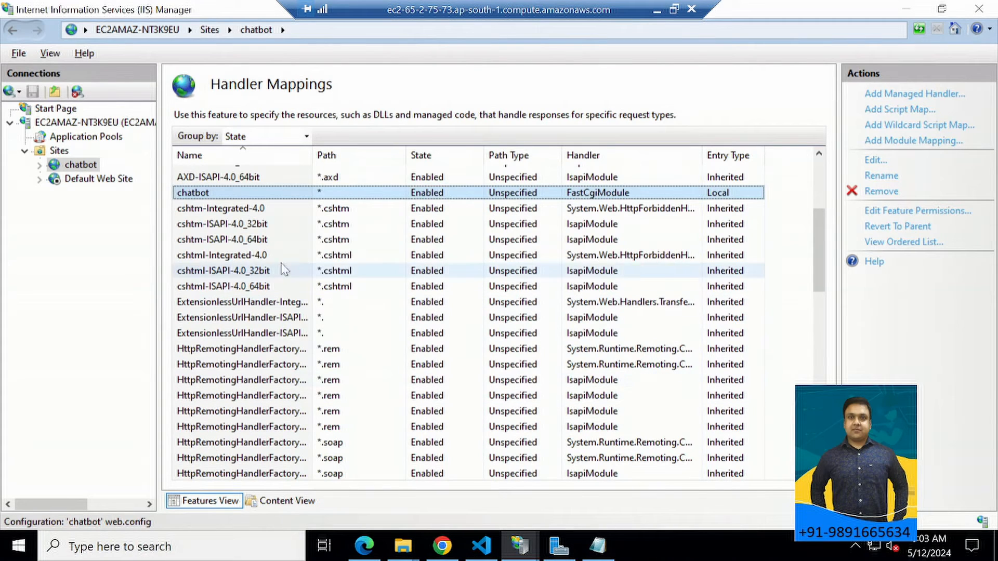
# Open the server's FastCGI Settings, inspect the properties of the chatbot env's python.exe application, and close them without changes.
pyautogui.doubleClick(78, 123)
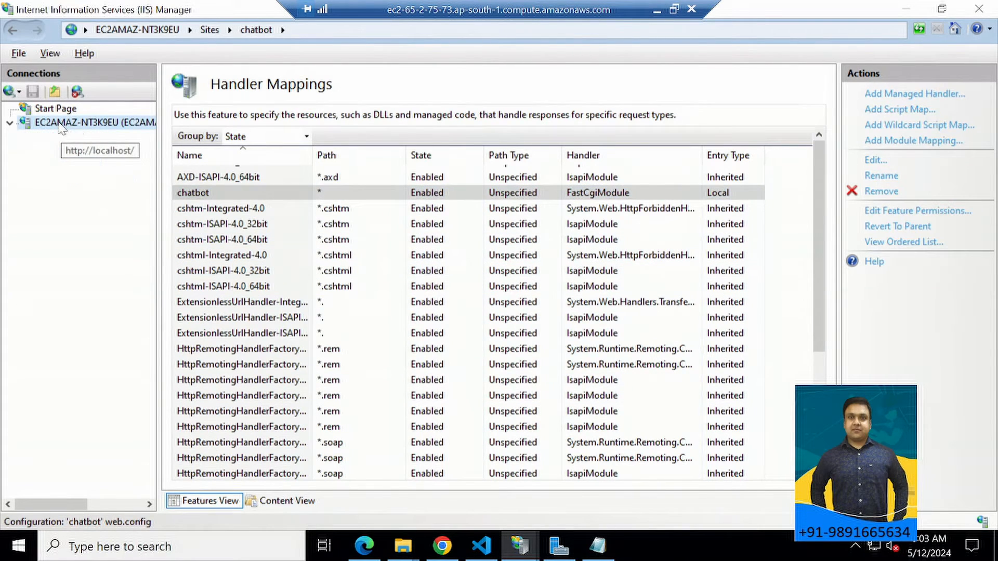
pyautogui.scroll(-2, 562, 348)
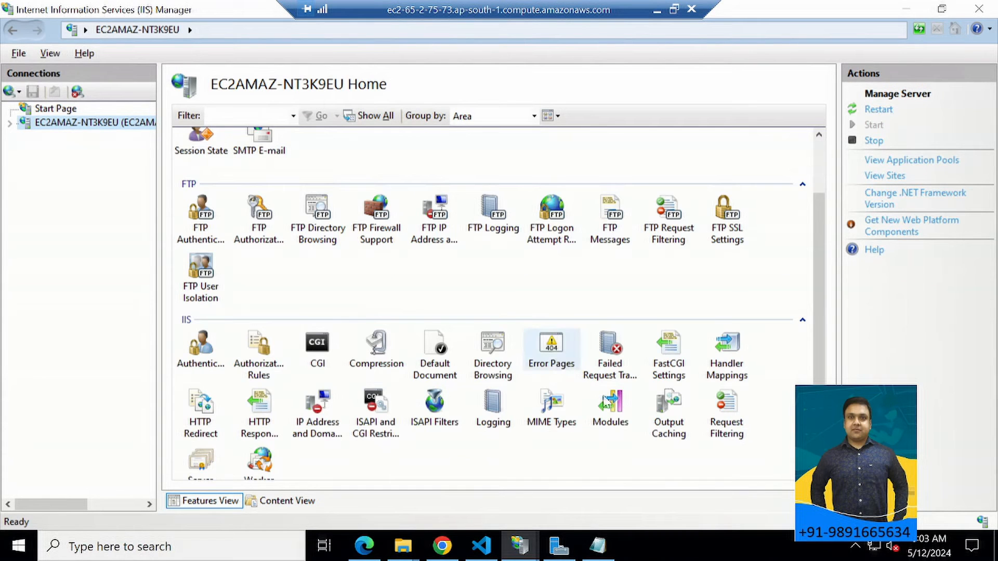
pyautogui.doubleClick(670, 364)
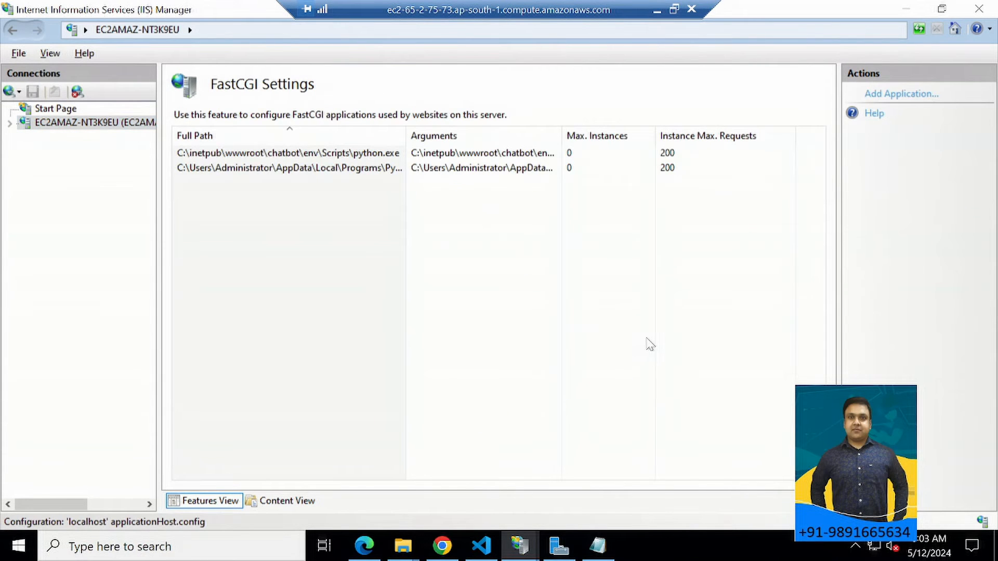
pyautogui.click(243, 154)
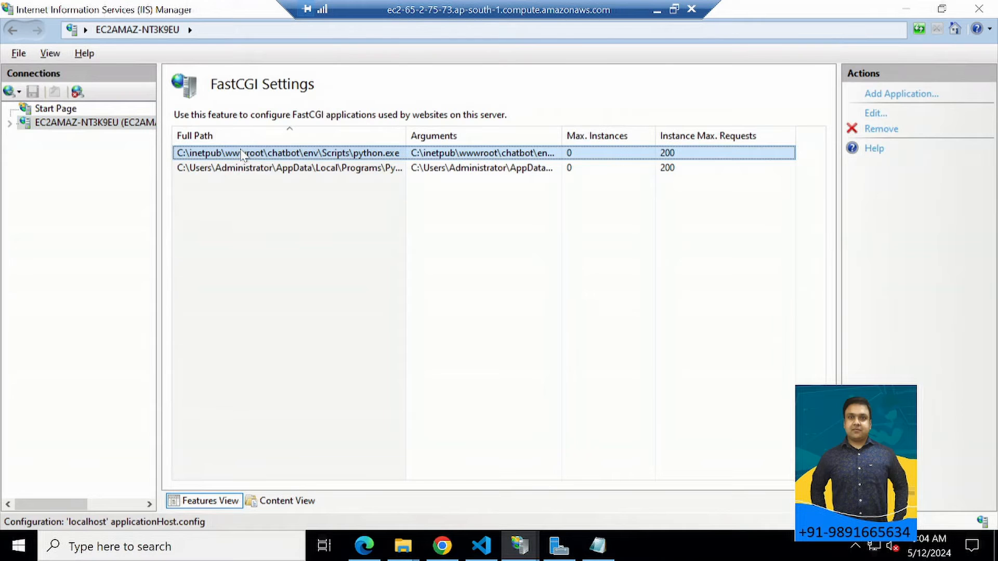
pyautogui.rightClick(243, 154)
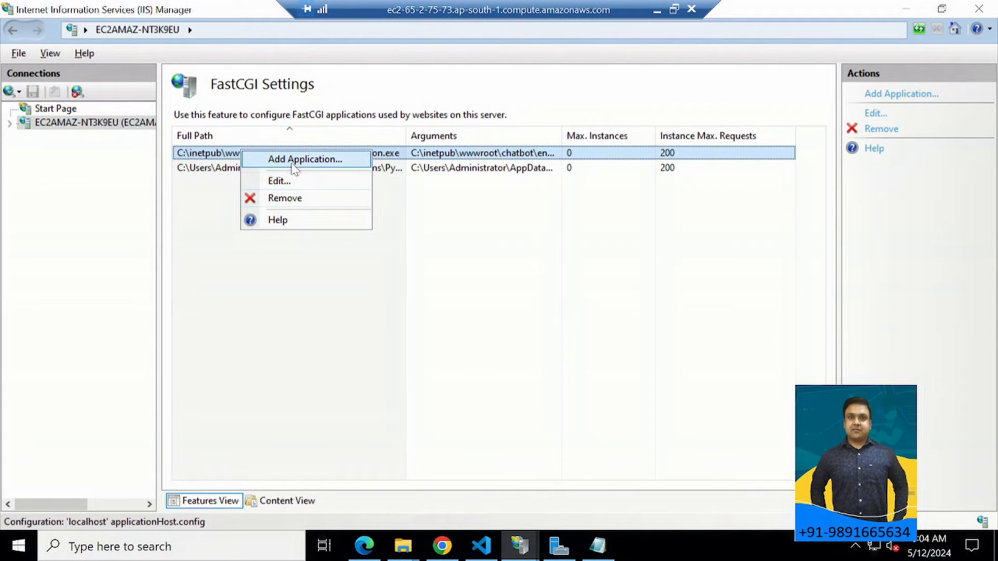
pyautogui.click(284, 180)
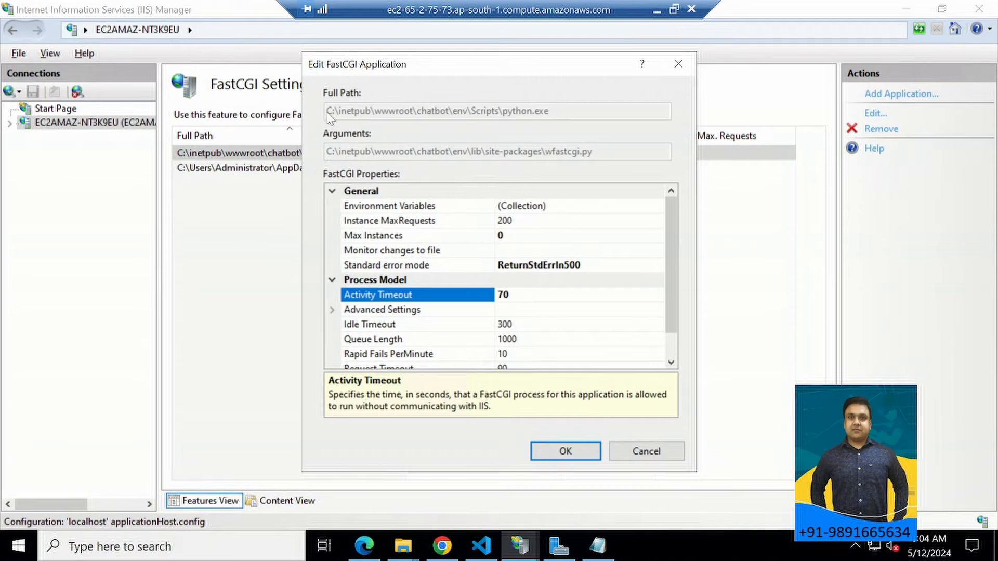
pyautogui.click(677, 64)
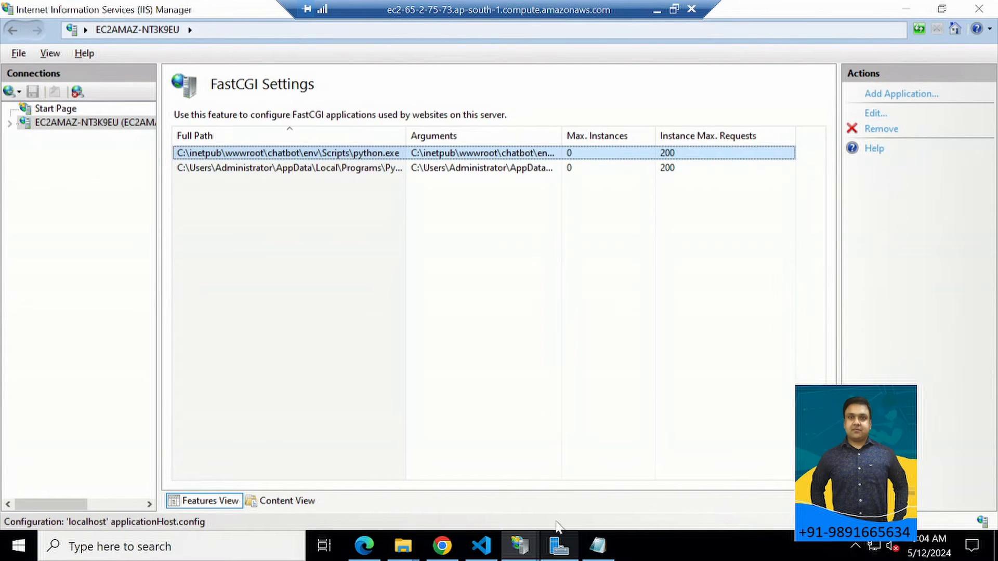
# Switch to Visual Studio Code to check the wfastcgi terminal output, then return to IIS Manager.
pyautogui.click(599, 545)
pyautogui.hotkey('alt', 'Tab')
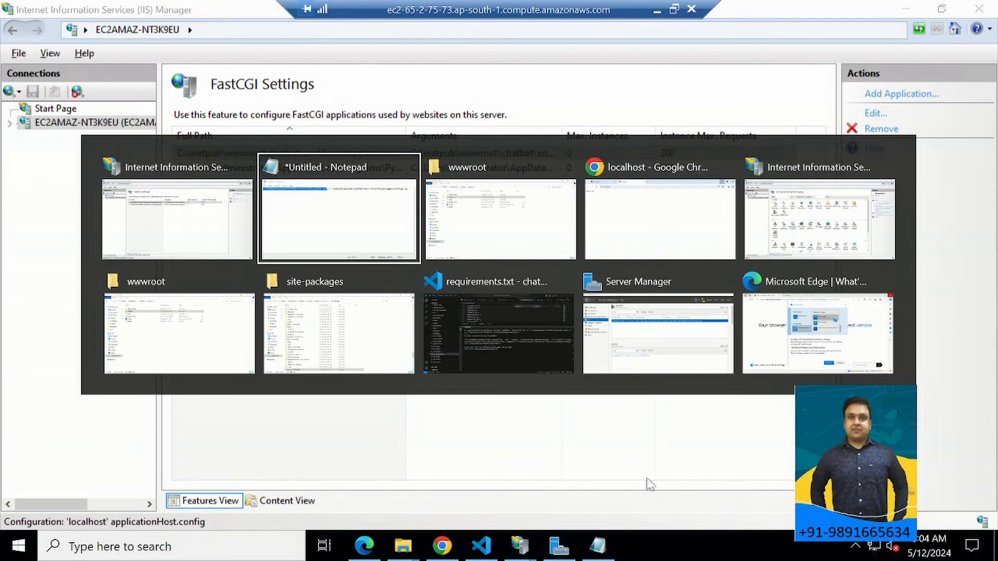
pyautogui.click(525, 352)
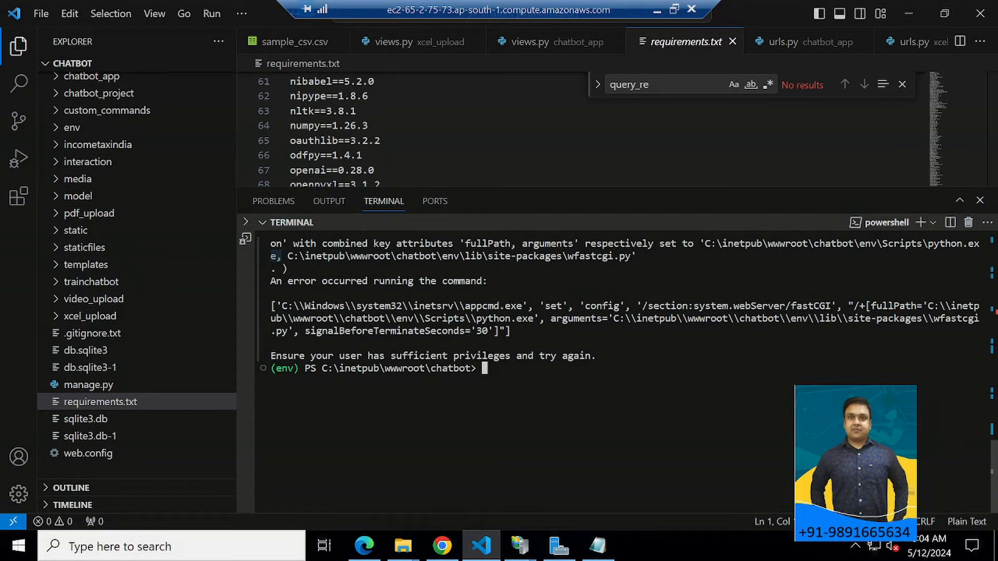
pyautogui.hotkey('alt', 'Tab')
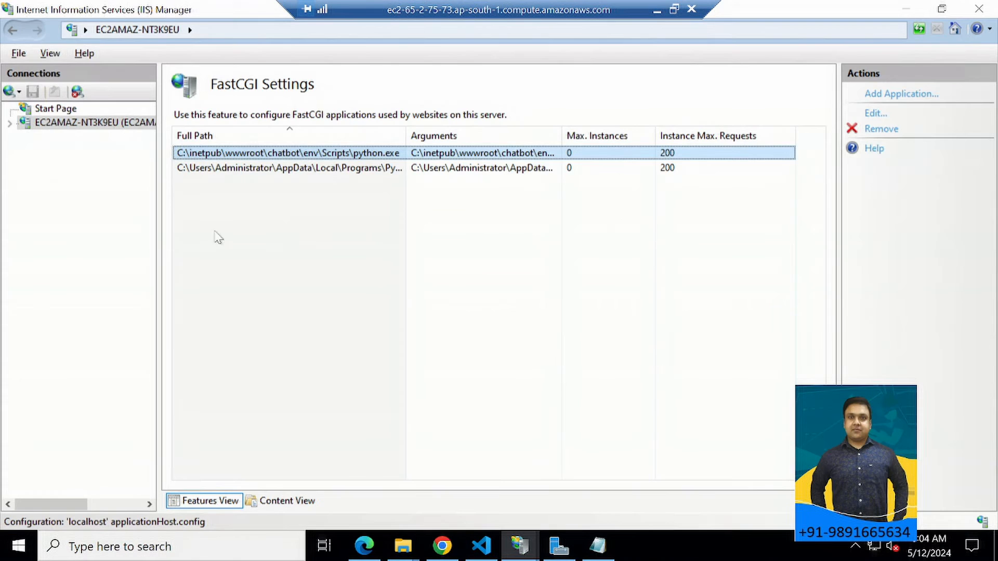
# Expand the server's Sites list and open the Handler Mappings of the chatbot site again.
pyautogui.doubleClick(57, 124)
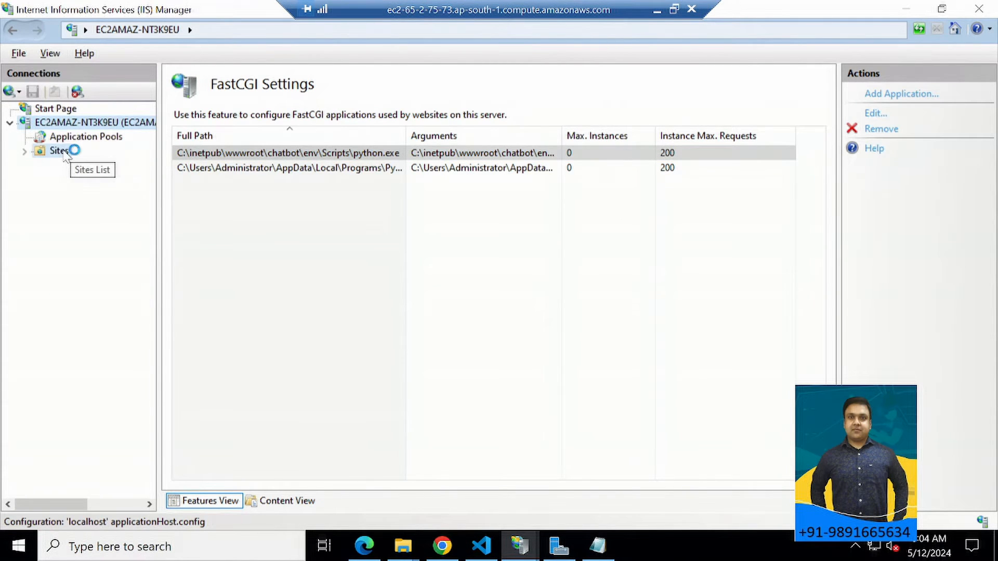
pyautogui.doubleClick(61, 151)
pyautogui.doubleClick(78, 166)
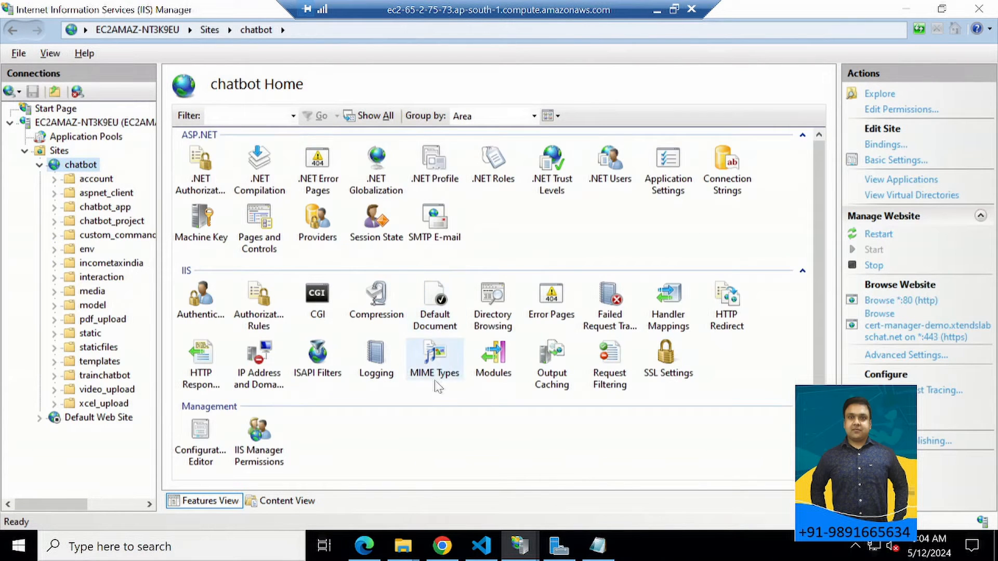
pyautogui.scroll(-2, 468, 332)
pyautogui.scroll(2, 489, 323)
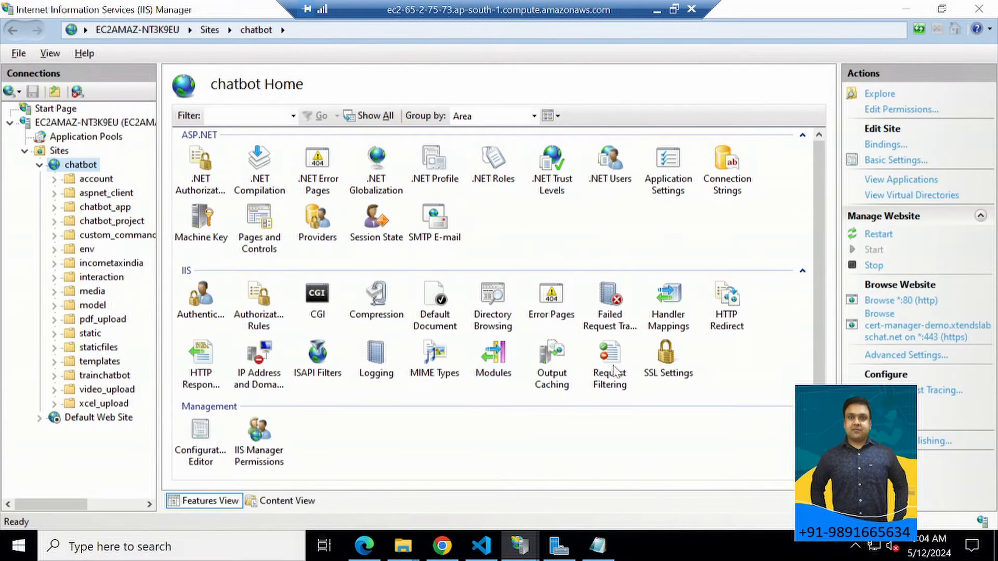
pyautogui.doubleClick(669, 307)
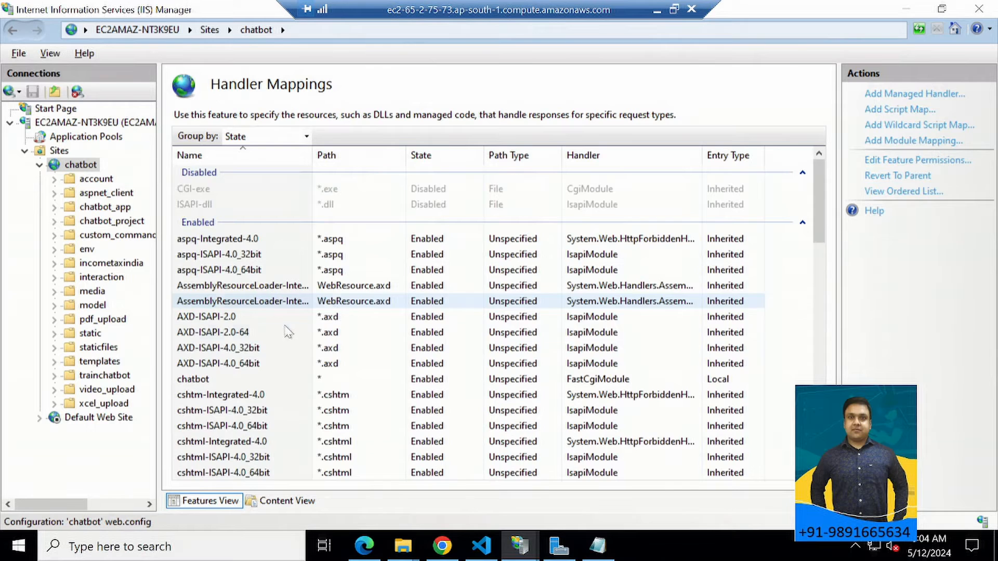
# Open the chatbot handler mapping for editing and select its entire executable value.
pyautogui.scroll(-2, 242, 366)
pyautogui.doubleClick(195, 291)
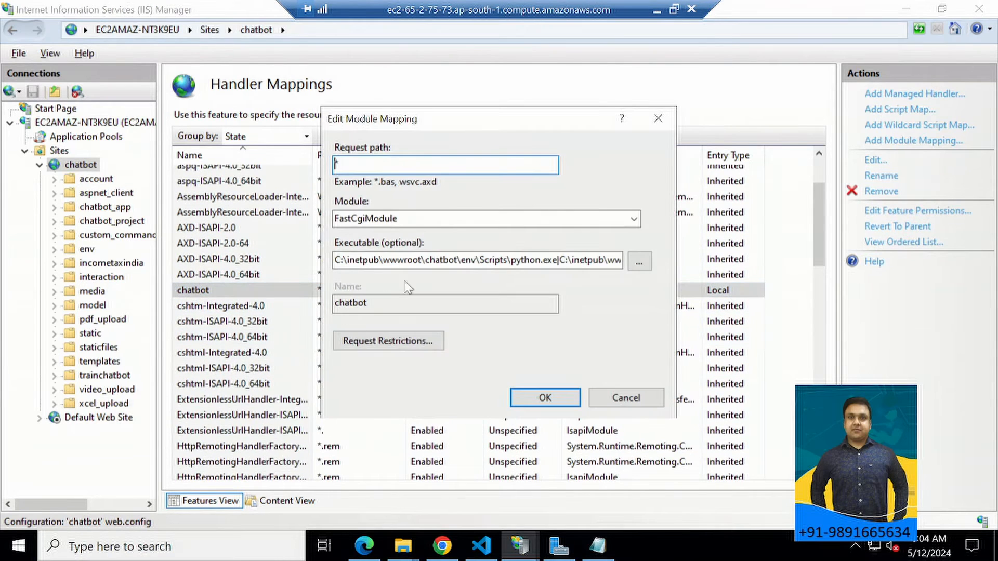
pyautogui.click(558, 260)
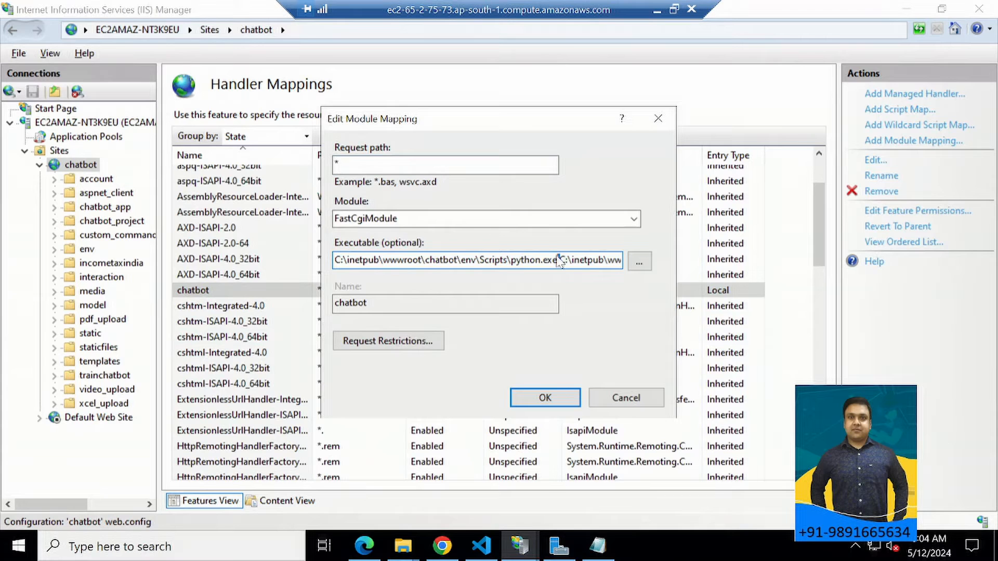
pyautogui.moveTo(336, 260); pyautogui.dragTo(622, 260)
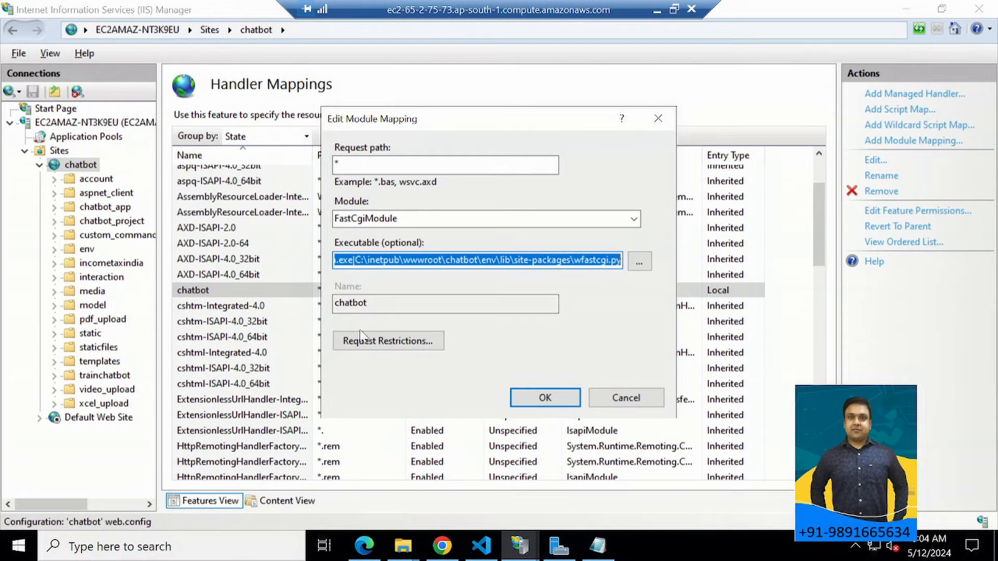
# Check the request restrictions of the chatbot handler mapping, try confirming the mapping, and dismiss the FastCGI application prompt and the edit dialog.
pyautogui.click(390, 342)
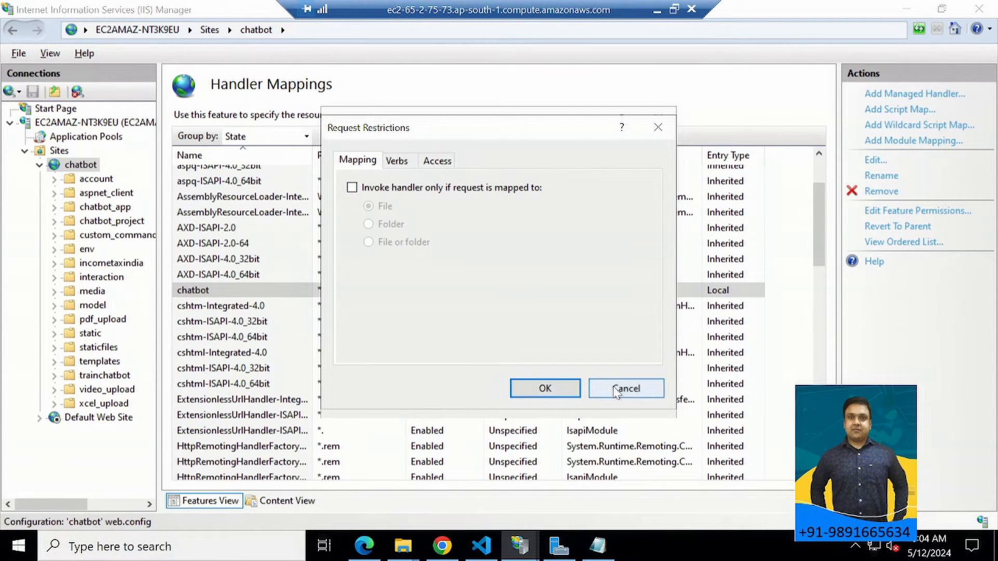
pyautogui.click(617, 392)
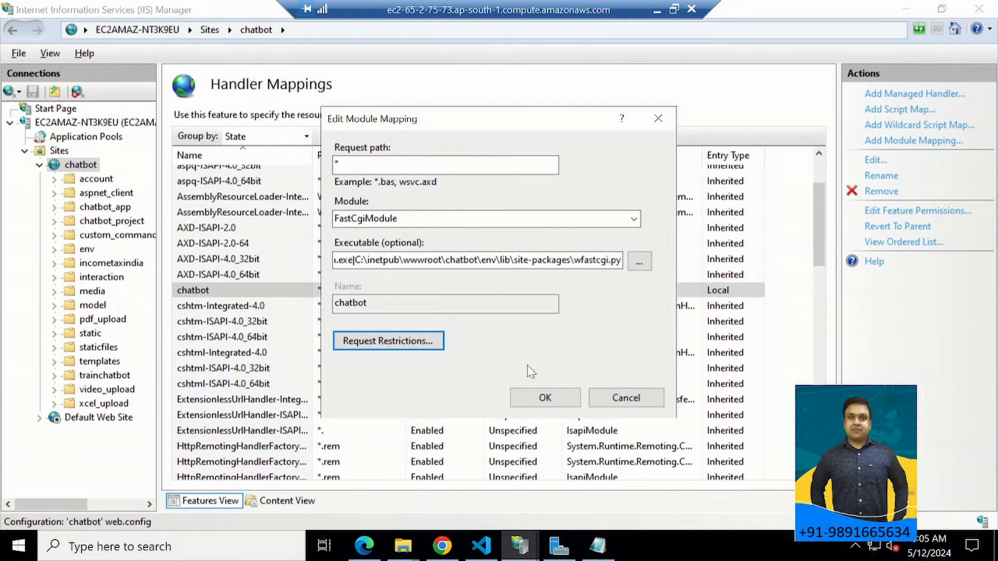
pyautogui.click(558, 405)
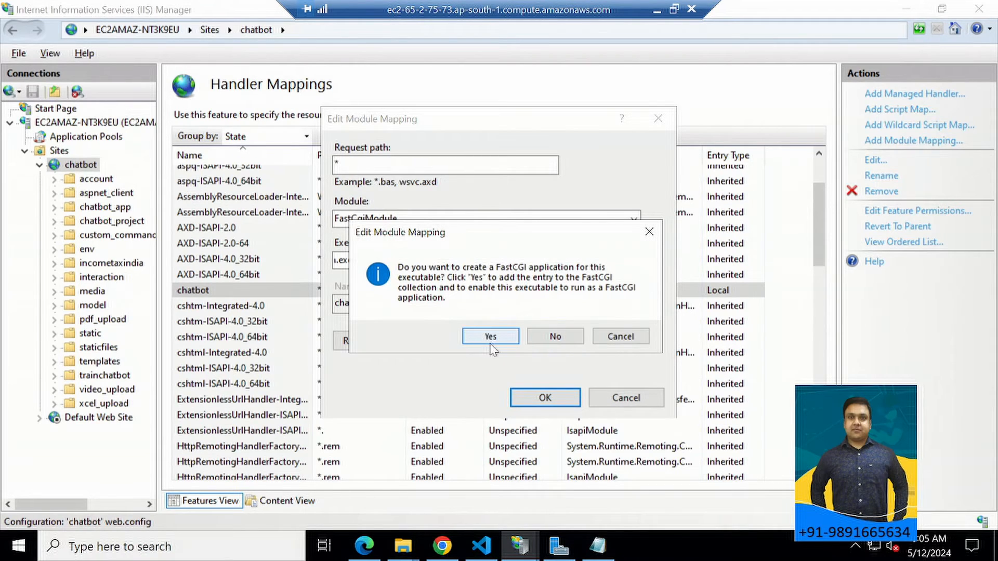
pyautogui.click(647, 233)
pyautogui.click(658, 119)
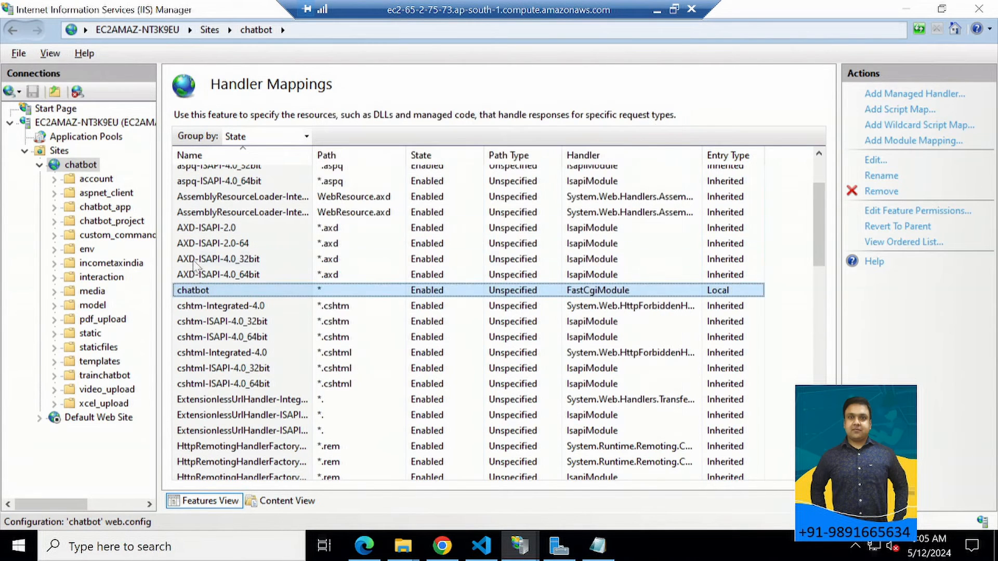
# Return to the chatbot site's home page and look over its available features.
pyautogui.click(82, 166)
pyautogui.doubleClick(80, 170)
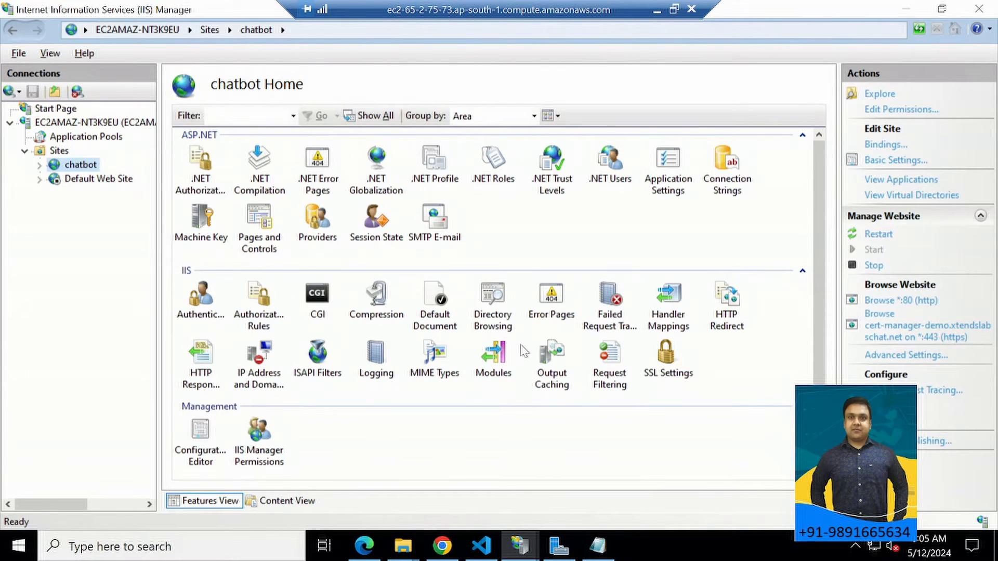
pyautogui.scroll(-3, 512, 362)
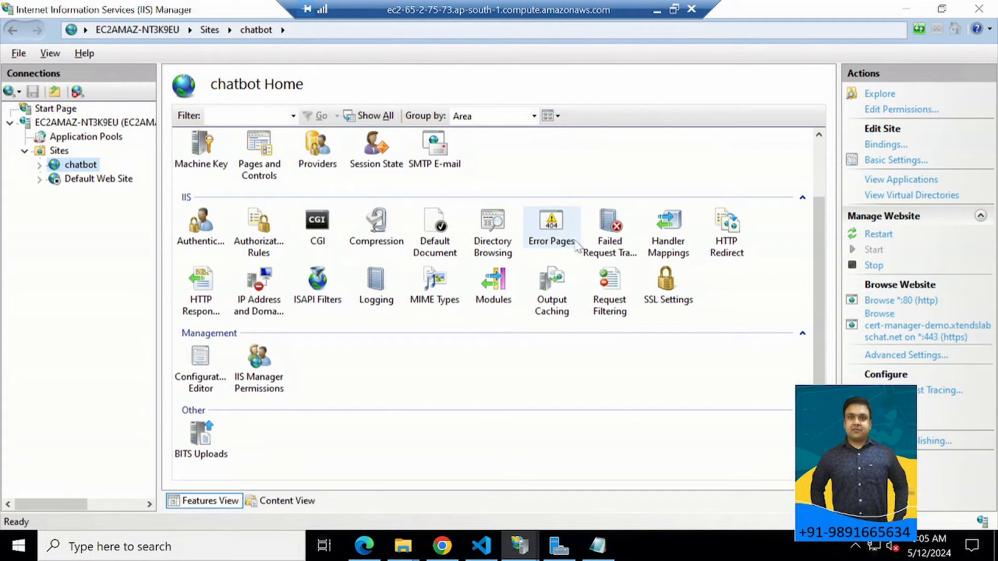
# Switch to the File Explorer window showing wwwroot and open the chatbot project folder.
pyautogui.click(442, 546)
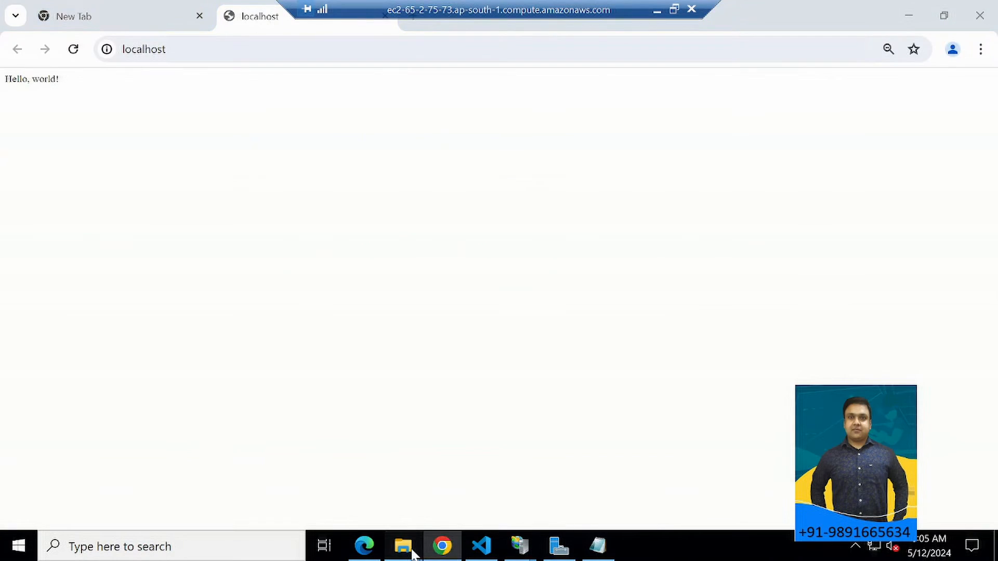
pyautogui.moveTo(403, 546)
pyautogui.click(555, 471)
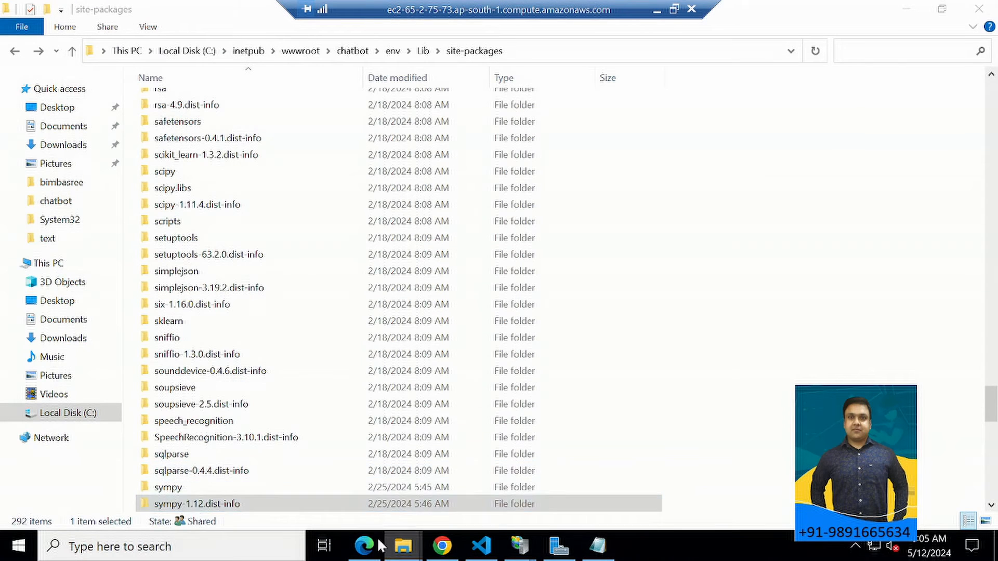
pyautogui.click(270, 489)
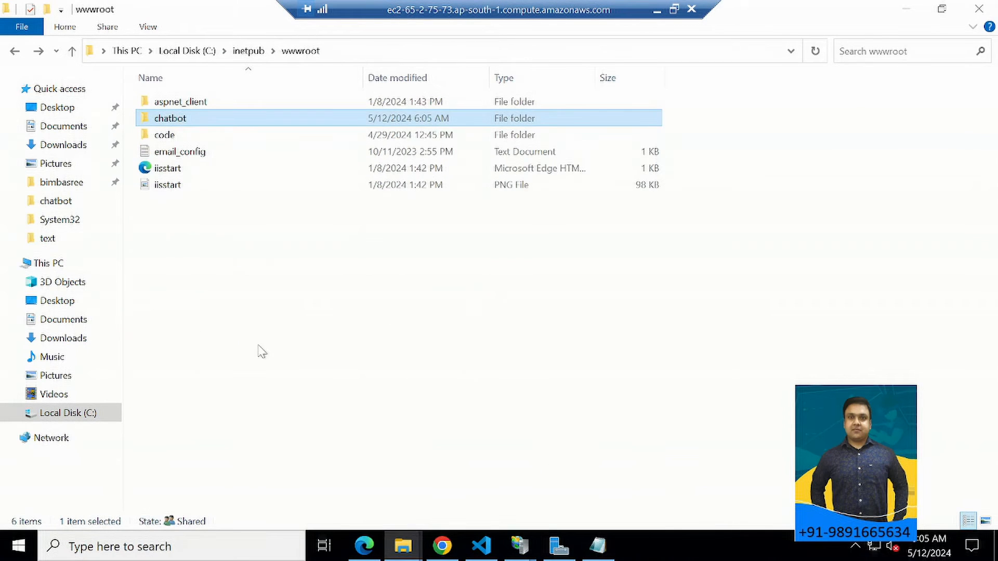
pyautogui.doubleClick(170, 122)
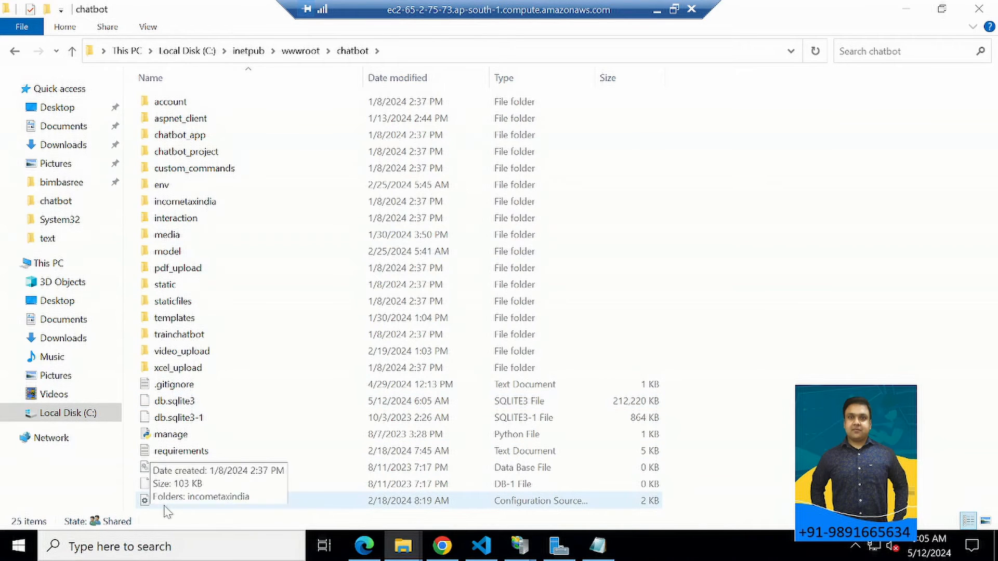
# Open the chatbot folder's web configuration file with Visual Studio Code.
pyautogui.click(166, 506)
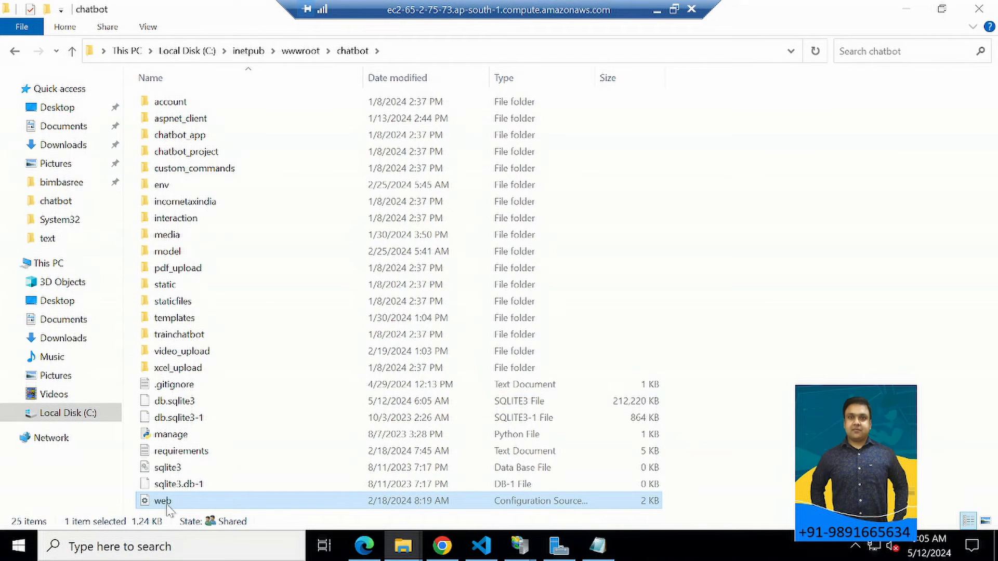
pyautogui.rightClick(166, 507)
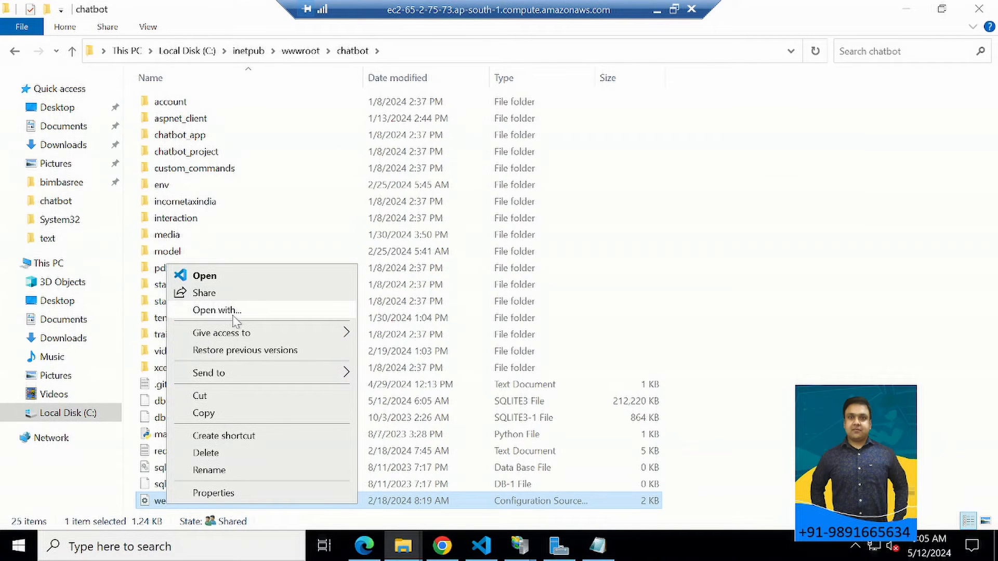
pyautogui.click(287, 313)
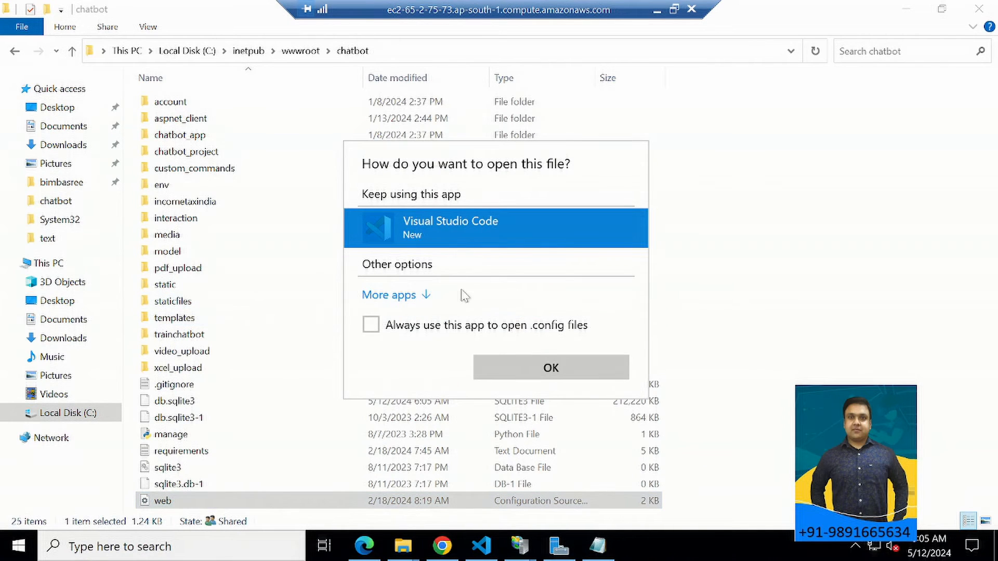
pyautogui.click(537, 366)
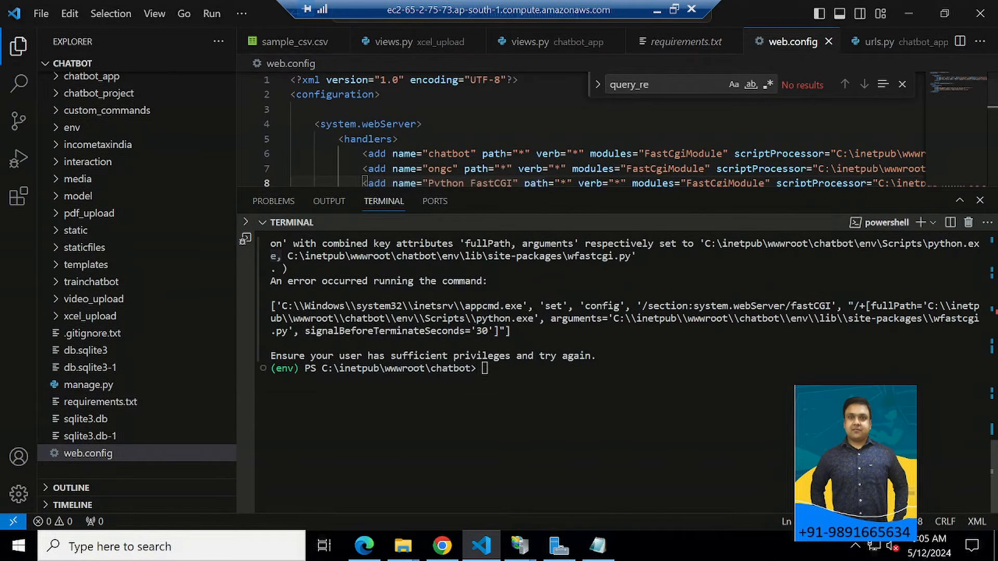
# Hide the terminal and file explorer to enlarge web.config, and enable Word Wrap for its long lines.
pyautogui.moveTo(524, 187); pyautogui.dragTo(540, 512)
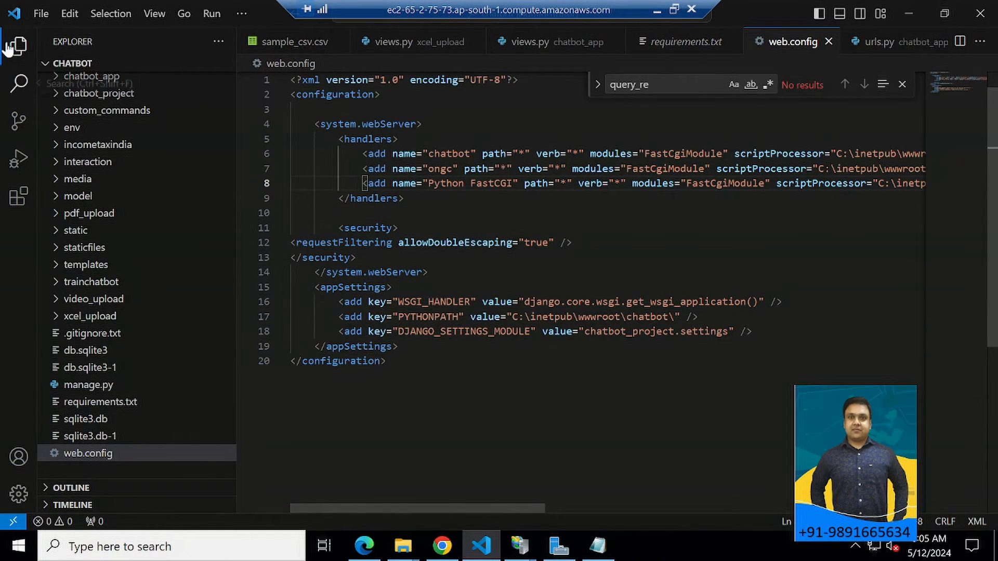
pyautogui.click(3, 49)
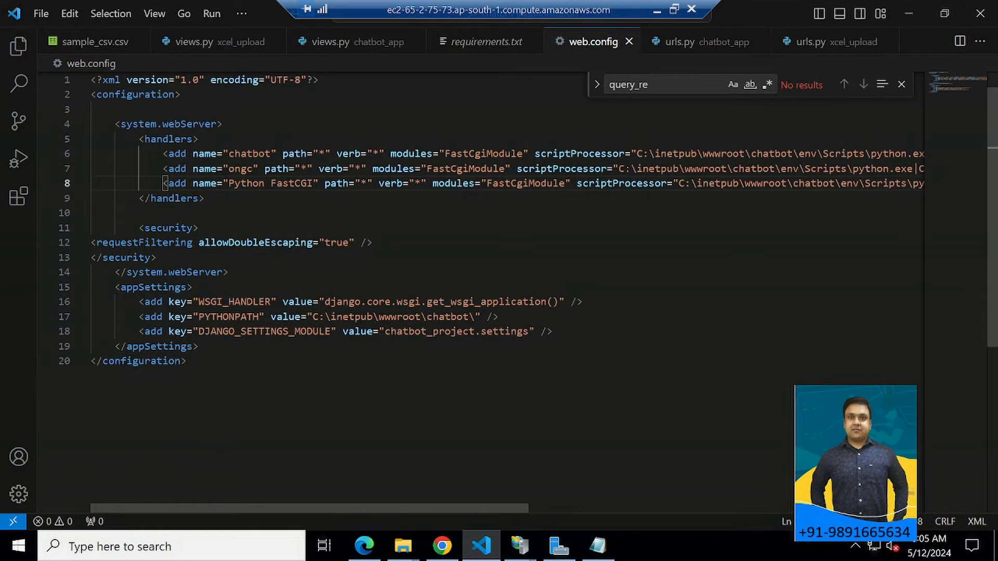
pyautogui.scroll(1, 481, 291)
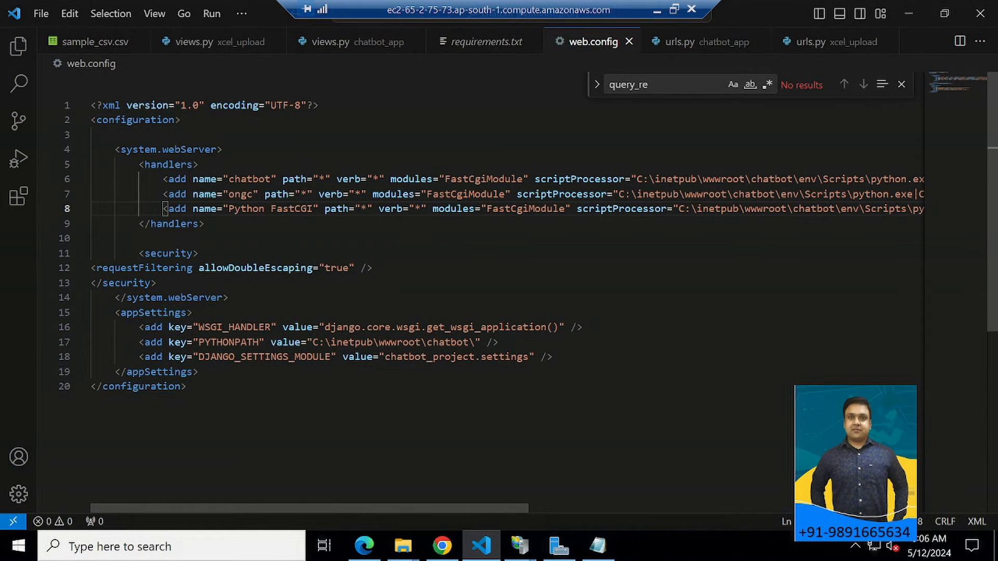
pyautogui.click(44, 13)
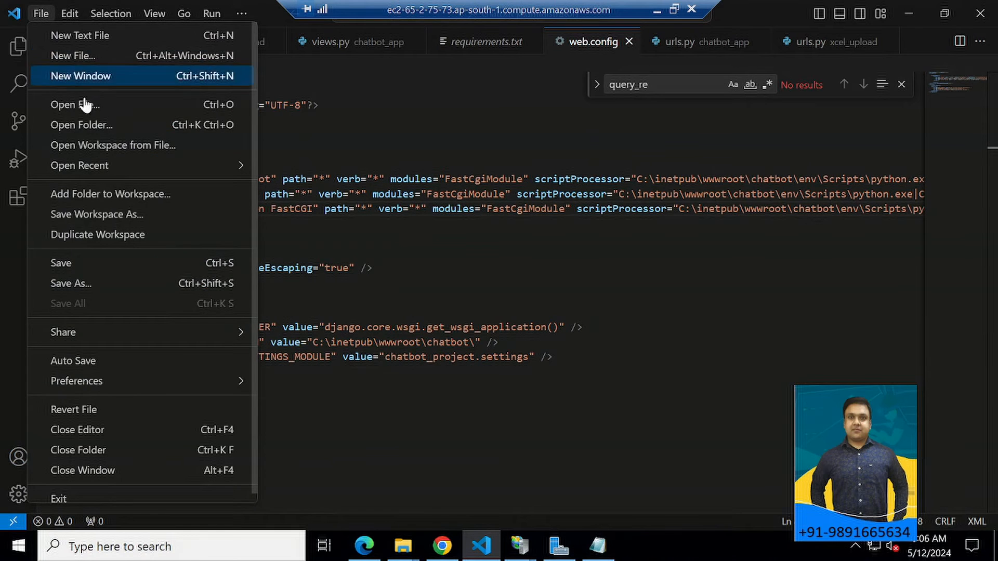
pyautogui.moveTo(73, 15)
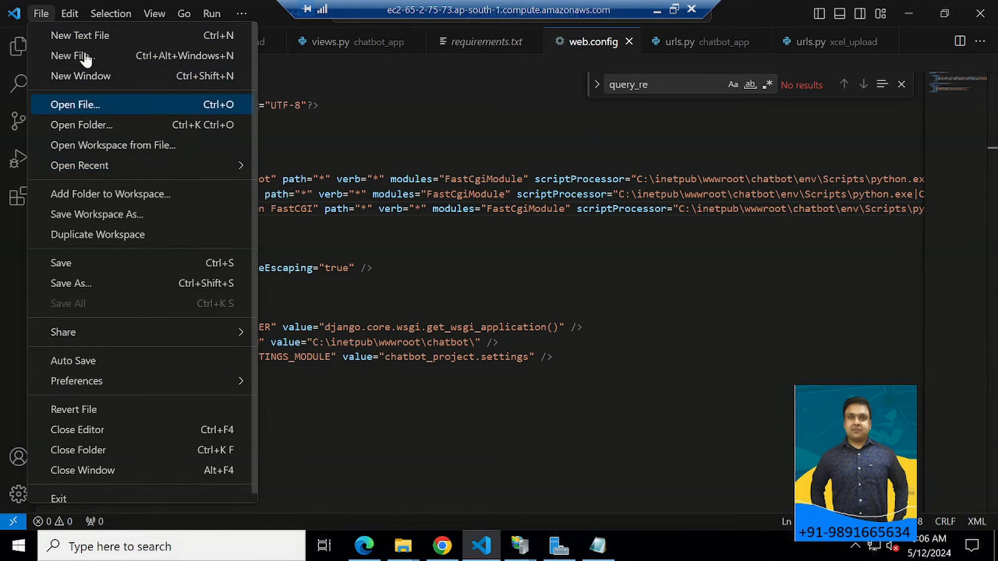
pyautogui.moveTo(151, 13)
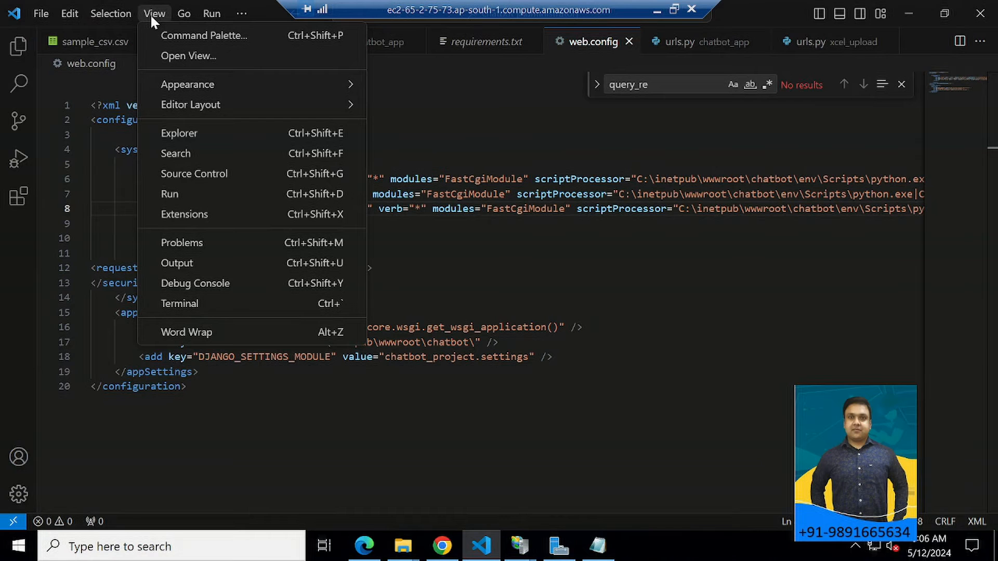
pyautogui.click(217, 332)
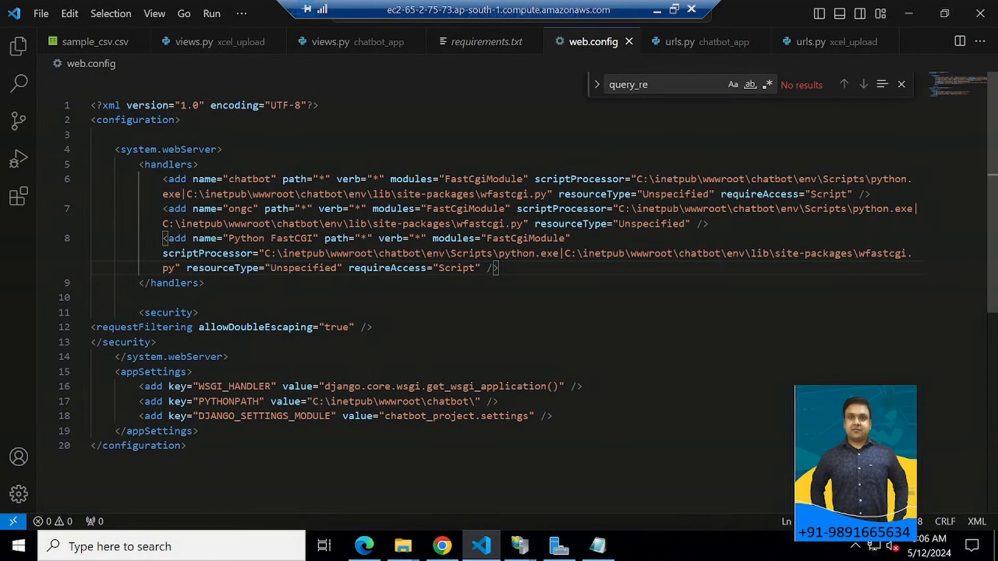
# Select the full scriptProcessor value of the chatbot handler in web.config.
pyautogui.click(535, 210)
pyautogui.click(571, 179)
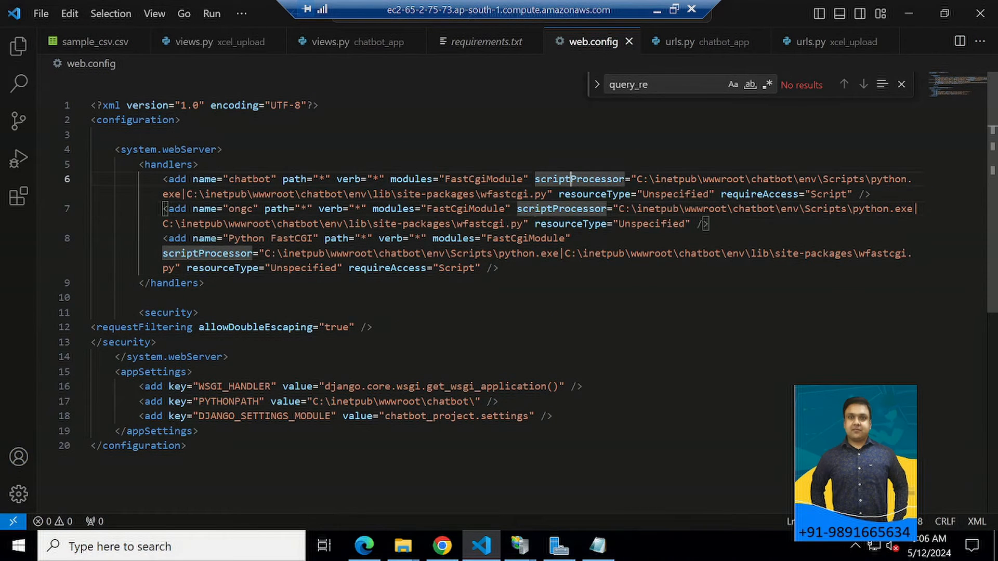
pyautogui.moveTo(637, 179); pyautogui.dragTo(547, 194)
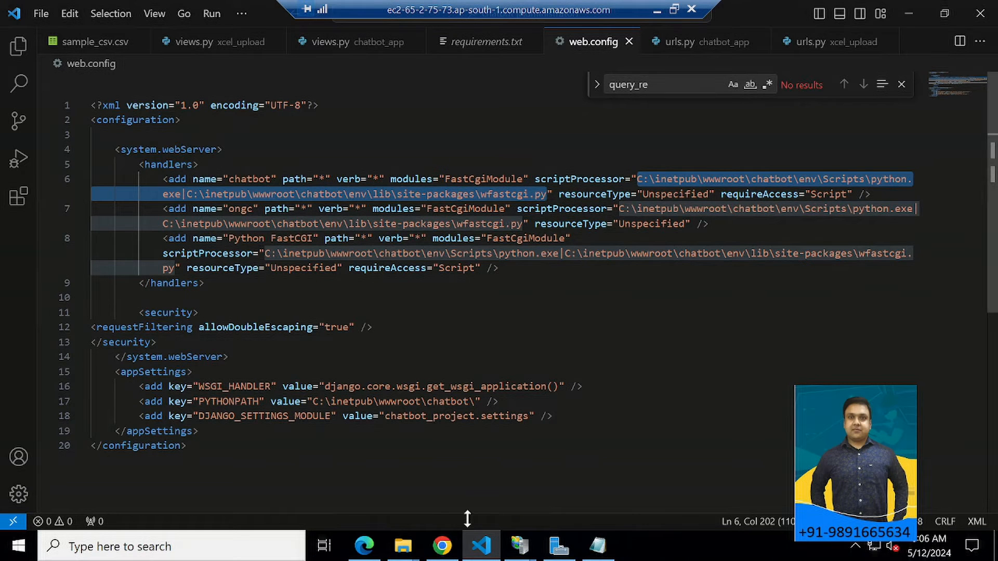
# Switch to the IIS Manager window and expand the server's Sites down to the chatbot site's folders.
pyautogui.moveTo(520, 545)
pyautogui.click(509, 489)
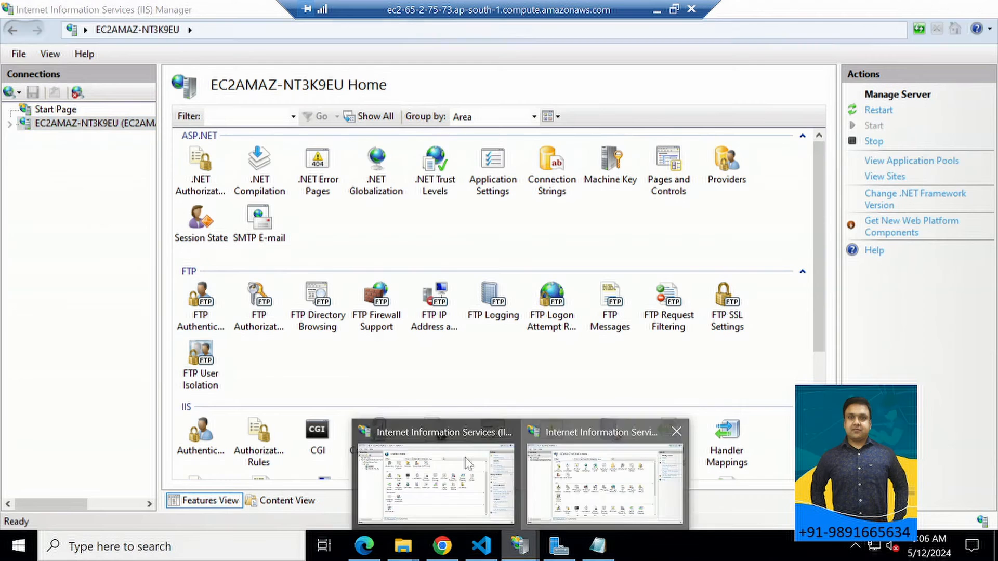
pyautogui.click(10, 124)
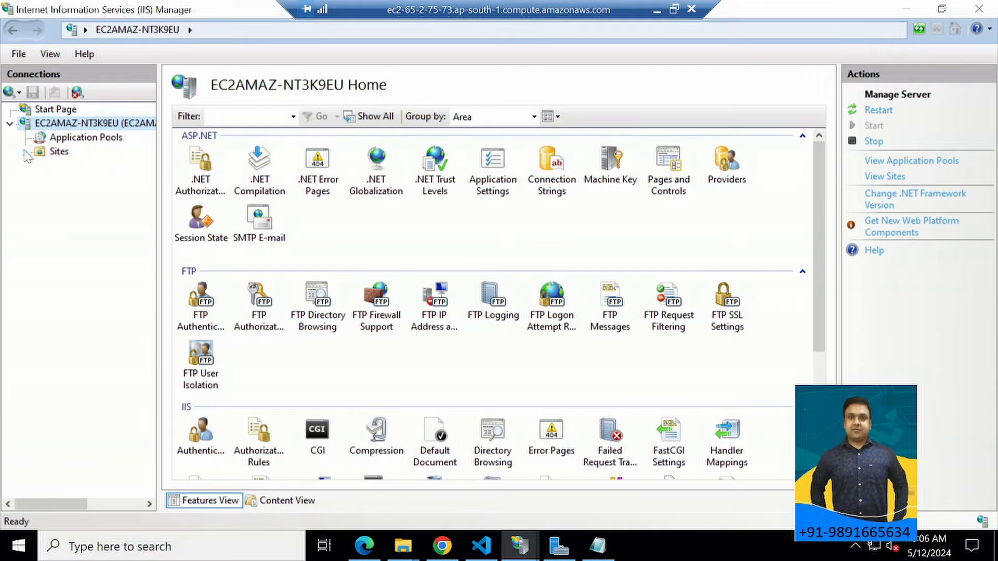
pyautogui.click(25, 152)
pyautogui.click(71, 167)
pyautogui.rightClick(71, 166)
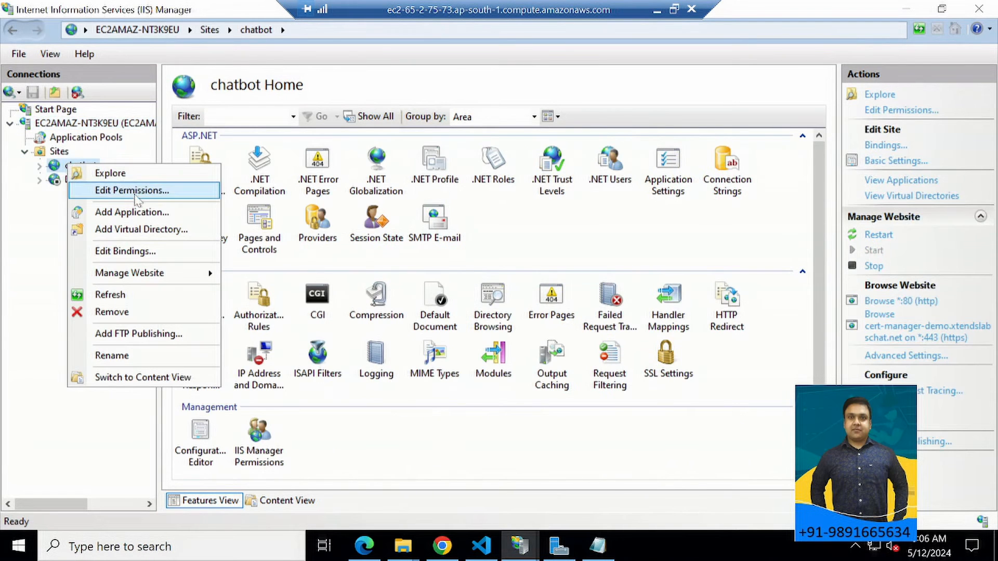
pyautogui.click(45, 232)
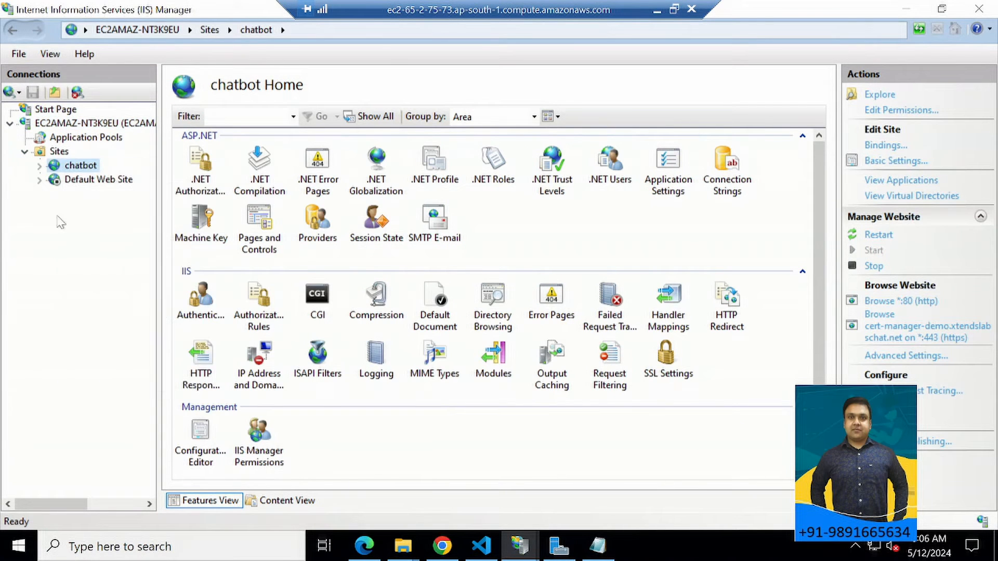
pyautogui.doubleClick(84, 167)
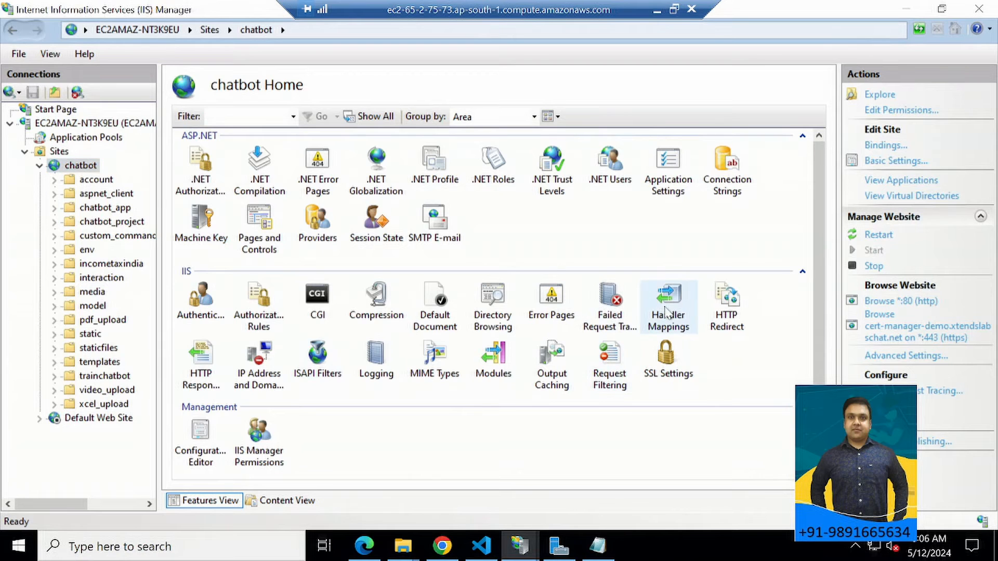
# Open the chatbot site's Handler Mappings and bring up the chatbot mapping for editing.
pyautogui.doubleClick(660, 304)
pyautogui.scroll(-2, 237, 294)
pyautogui.doubleClick(214, 291)
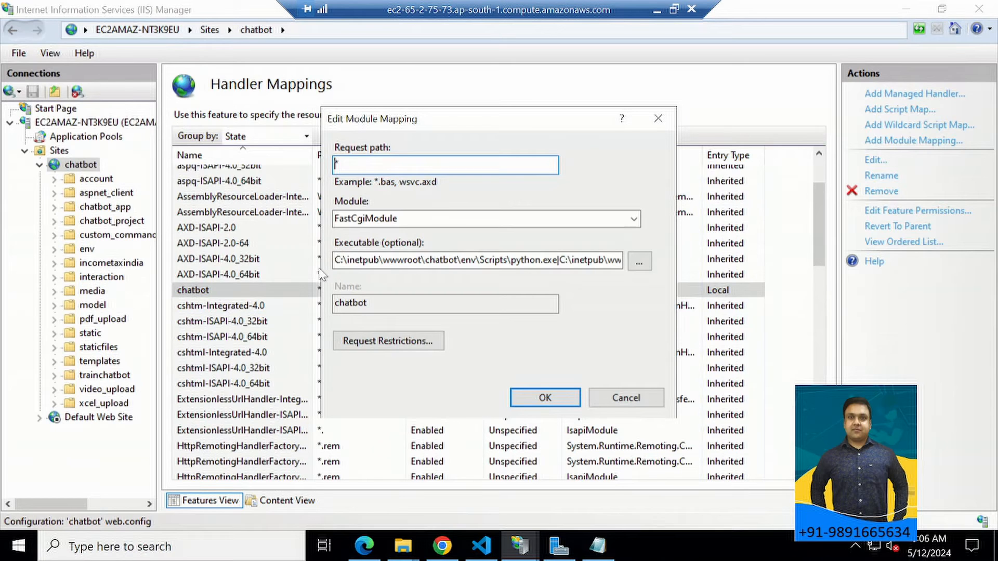
# Review the handlers and appSettings entries of web.config in Visual Studio Code, and cancel the mapping edit back in IIS Manager.
pyautogui.hotkey('alt', 'Tab')
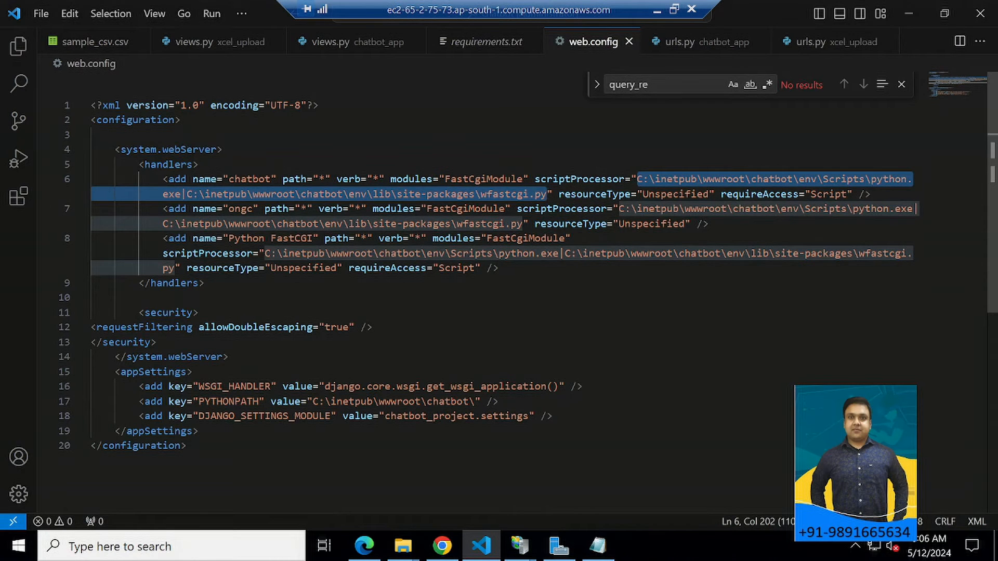
pyautogui.moveTo(163, 179); pyautogui.dragTo(91, 297)
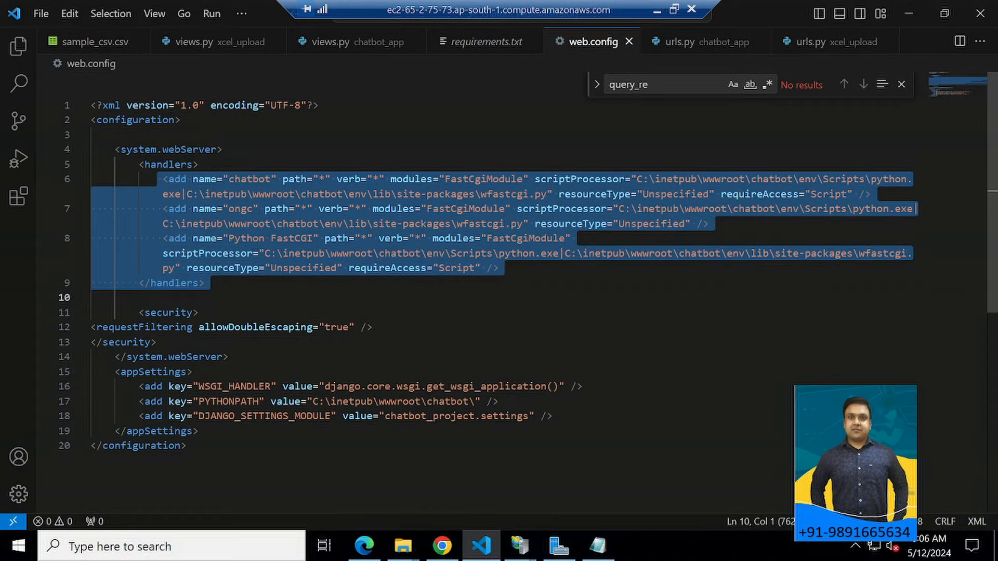
pyautogui.moveTo(115, 372); pyautogui.dragTo(200, 431)
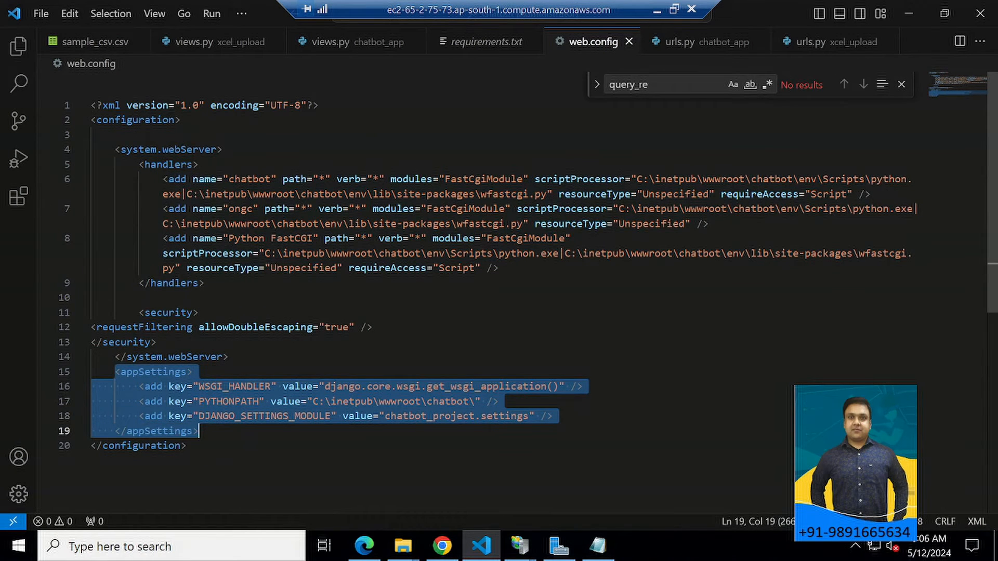
pyautogui.click(188, 446)
pyautogui.moveTo(134, 386); pyautogui.dragTo(403, 402)
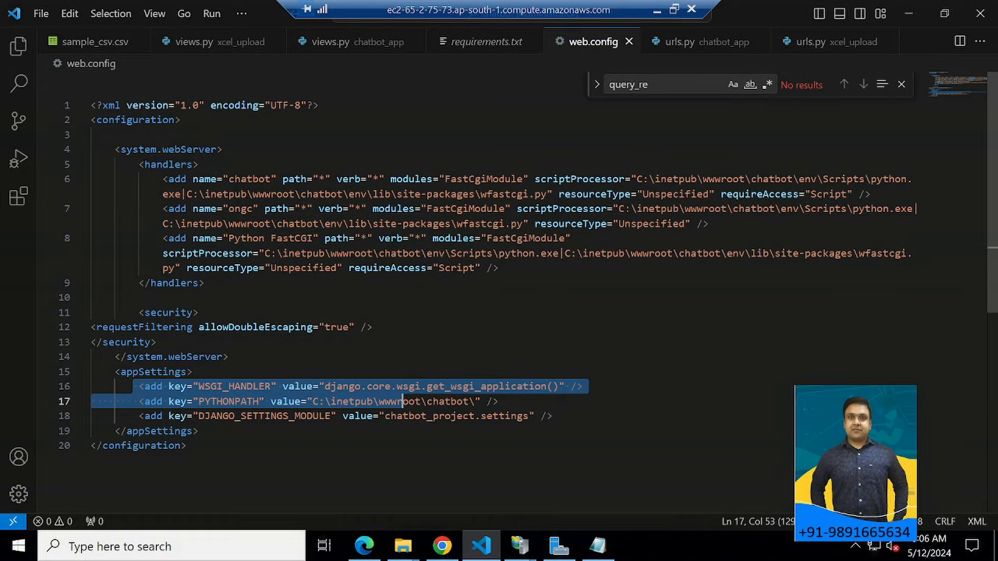
pyautogui.hotkey('alt', 'Tab')
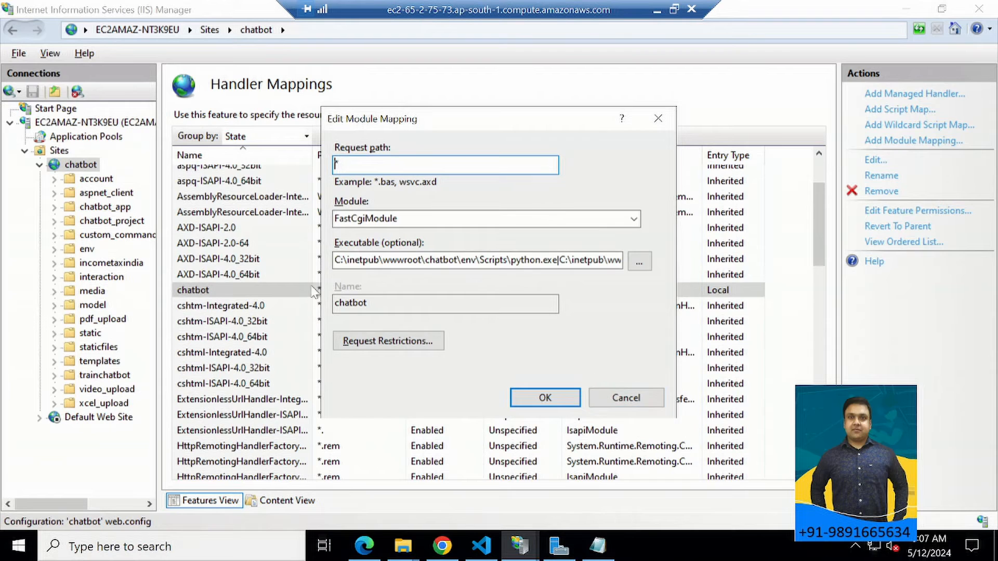
pyautogui.click(632, 399)
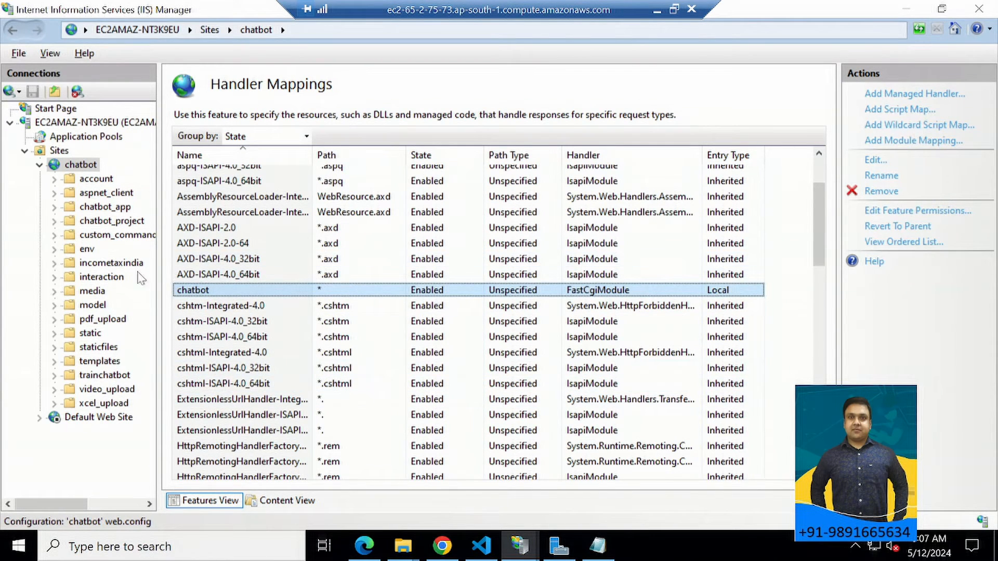
pyautogui.rightClick(74, 171)
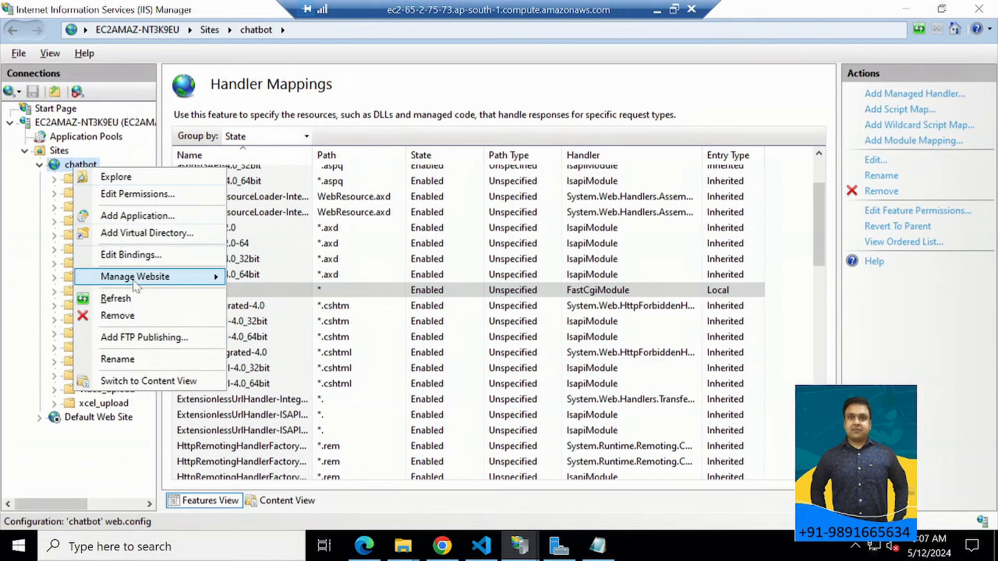
pyautogui.click(146, 263)
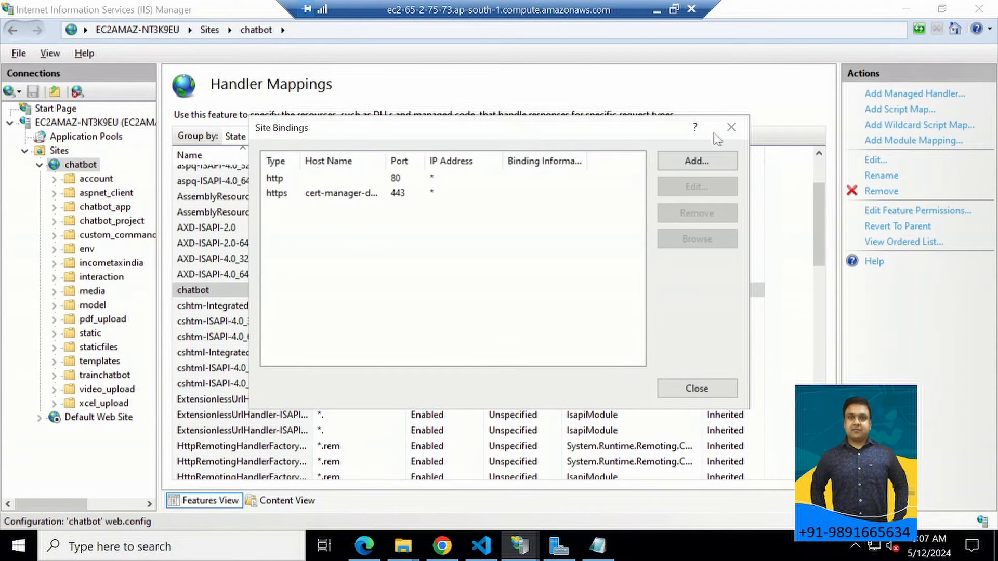
pyautogui.click(730, 127)
pyautogui.rightClick(71, 164)
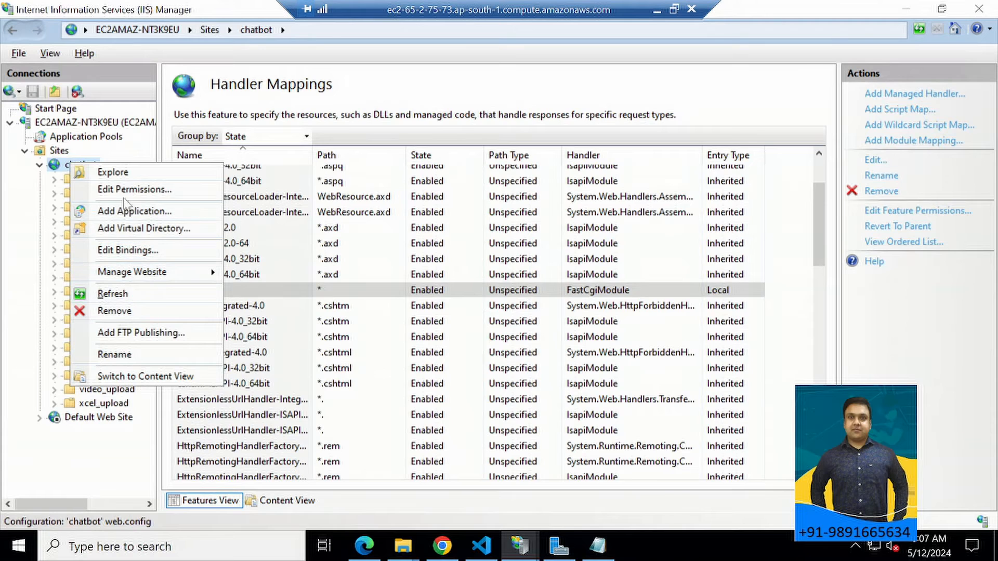
pyautogui.click(21, 186)
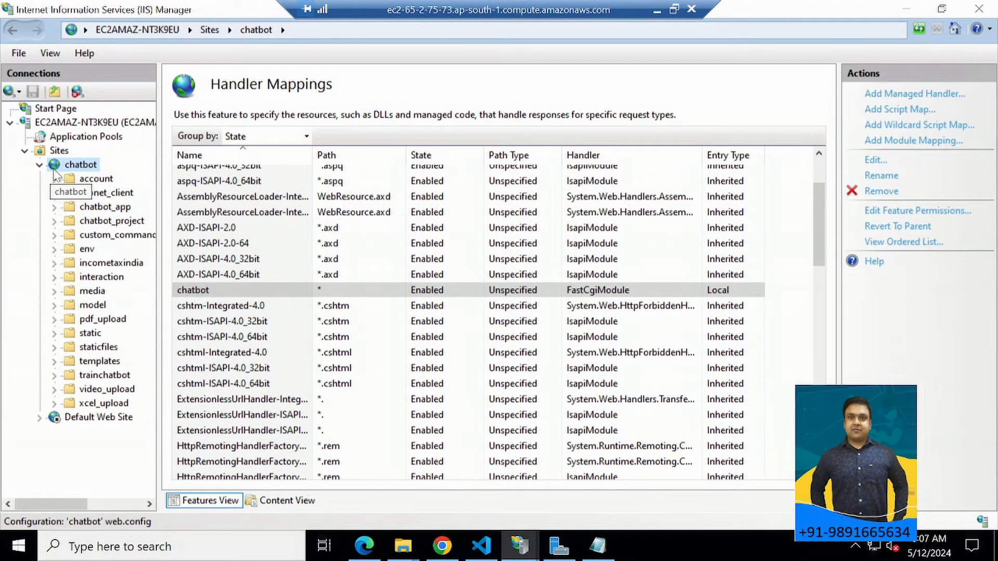
# Open the chatbot site's Application Settings, bring up DJANGO_SETTINGS_MODULE for editing and highlight the project part of its value.
pyautogui.doubleClick(55, 169)
pyautogui.doubleClick(83, 165)
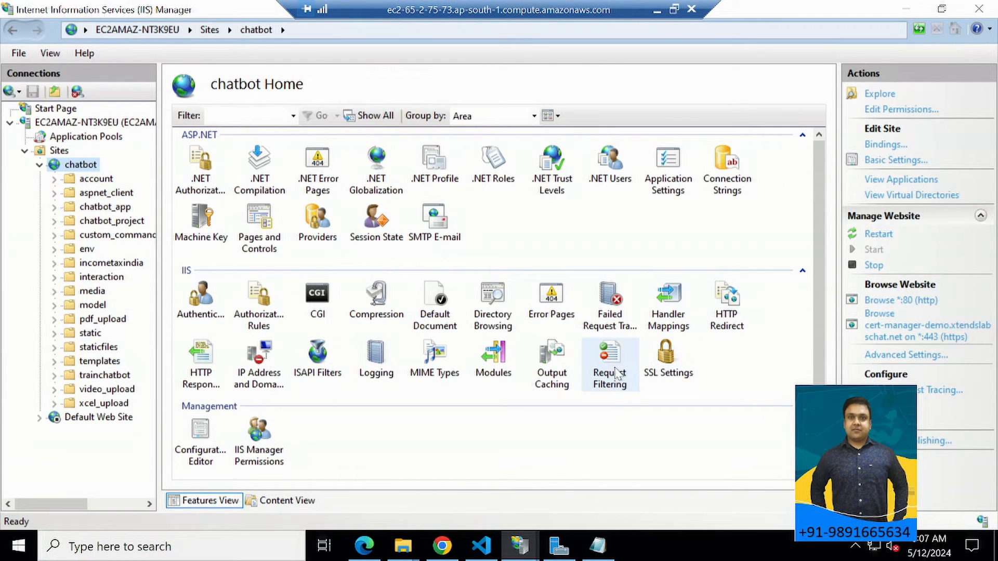
pyautogui.doubleClick(661, 183)
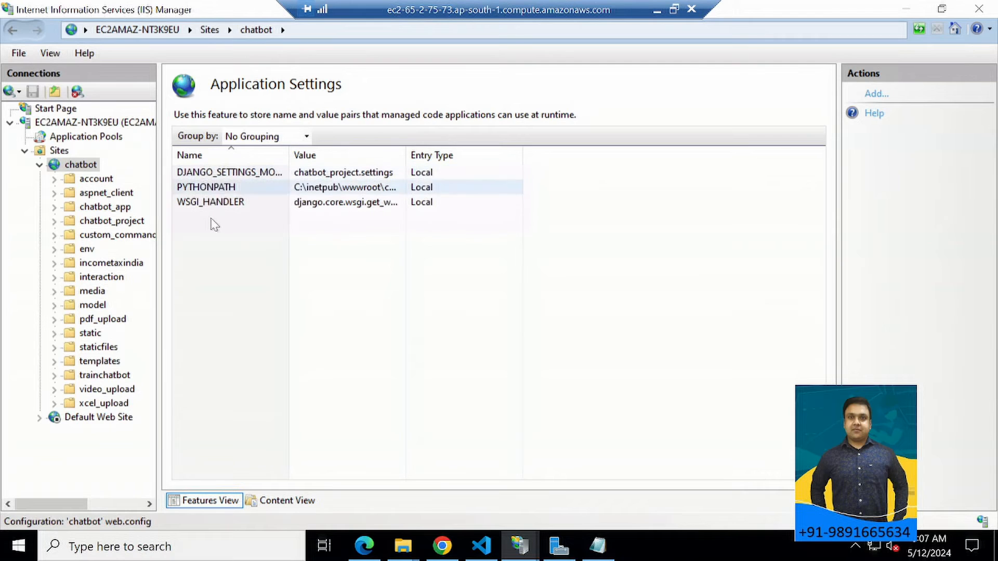
pyautogui.doubleClick(221, 173)
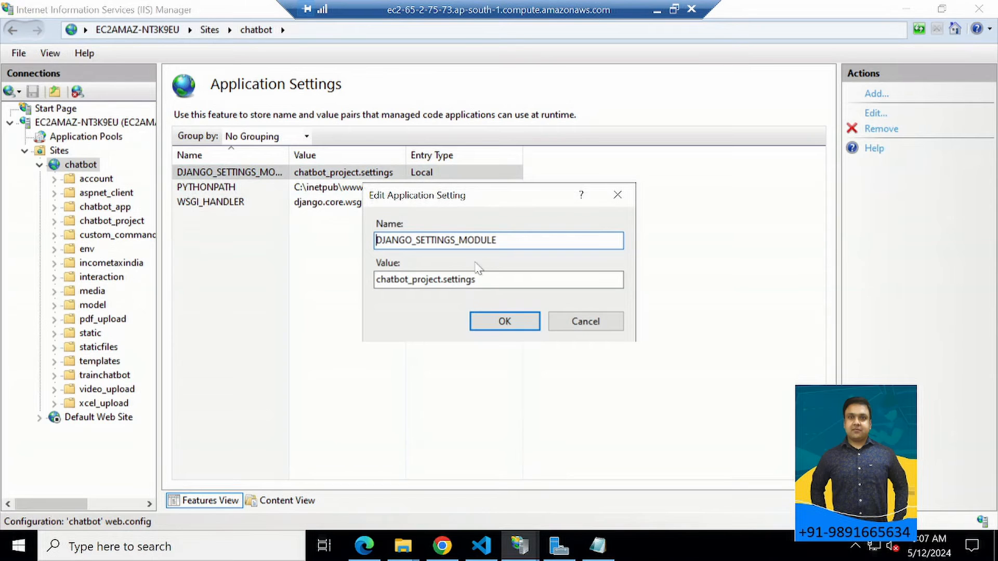
pyautogui.moveTo(376, 280); pyautogui.dragTo(412, 280)
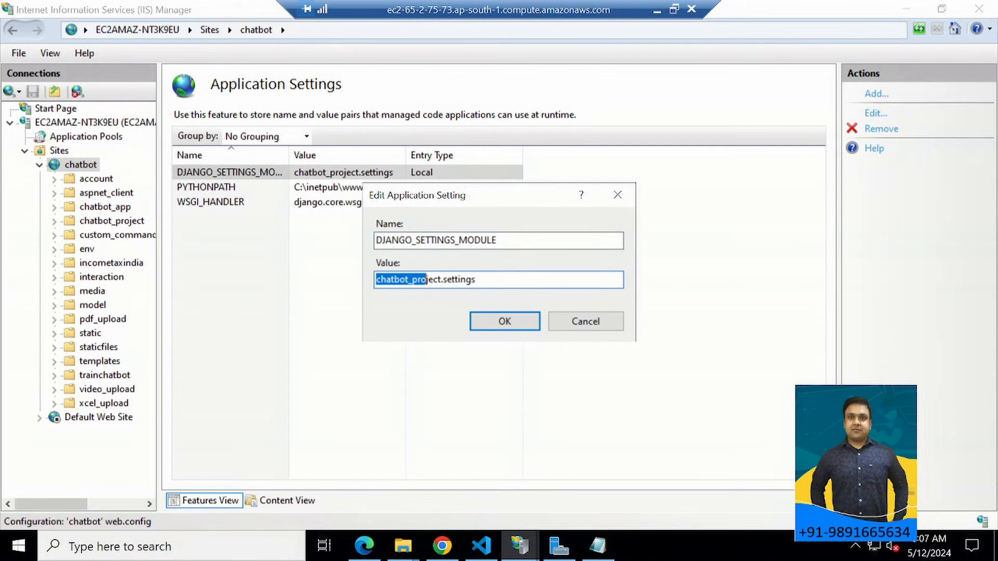
# Check the contents of the chatbot_project folder in File Explorer and return to the application setting in IIS Manager.
pyautogui.click(403, 545)
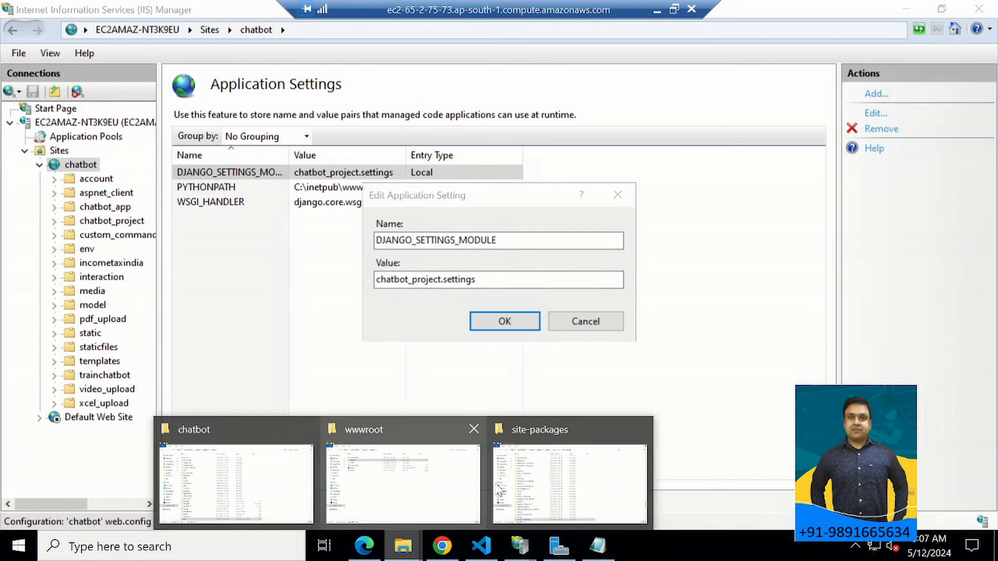
pyautogui.click(292, 476)
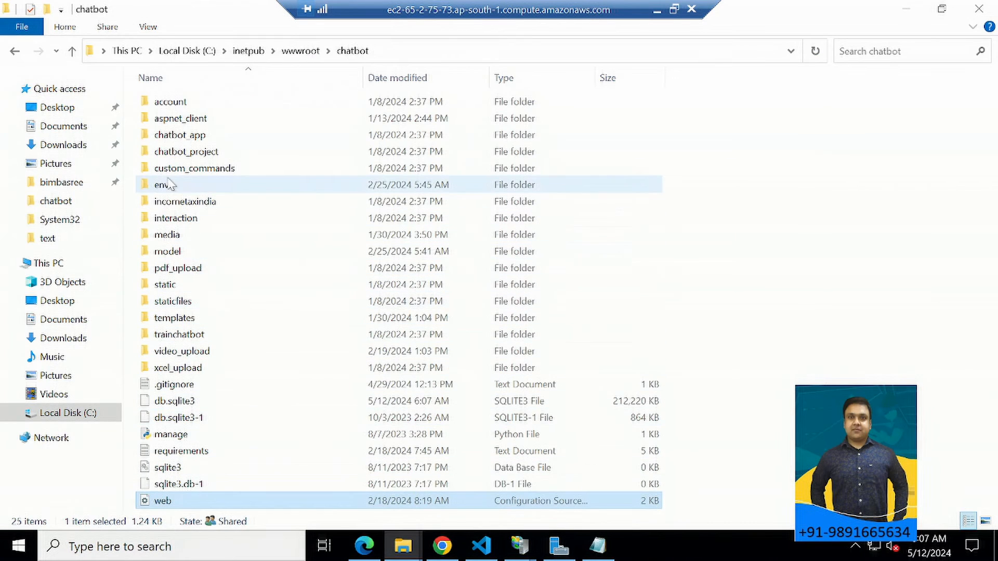
pyautogui.doubleClick(169, 154)
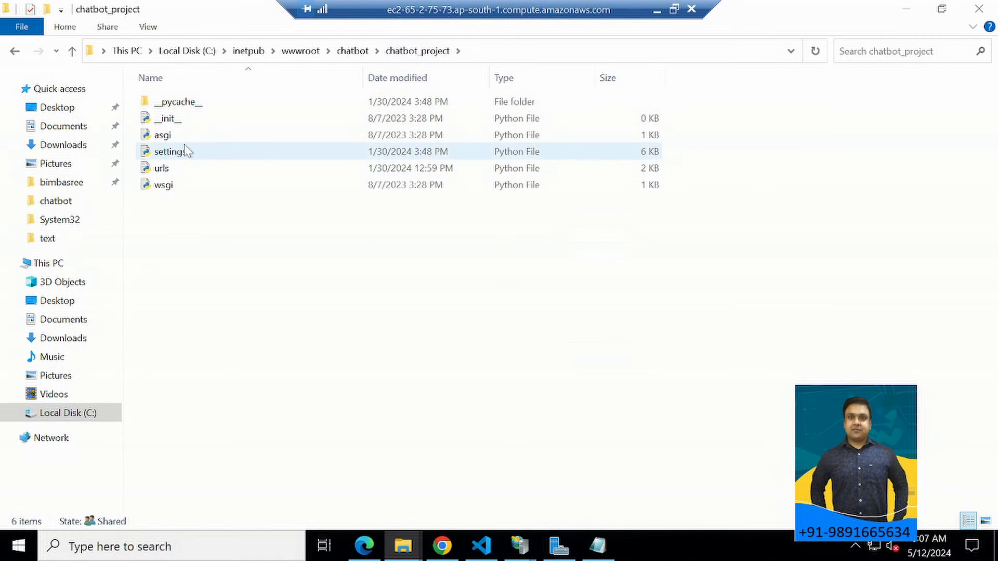
pyautogui.hotkey('alt', 'Tab')
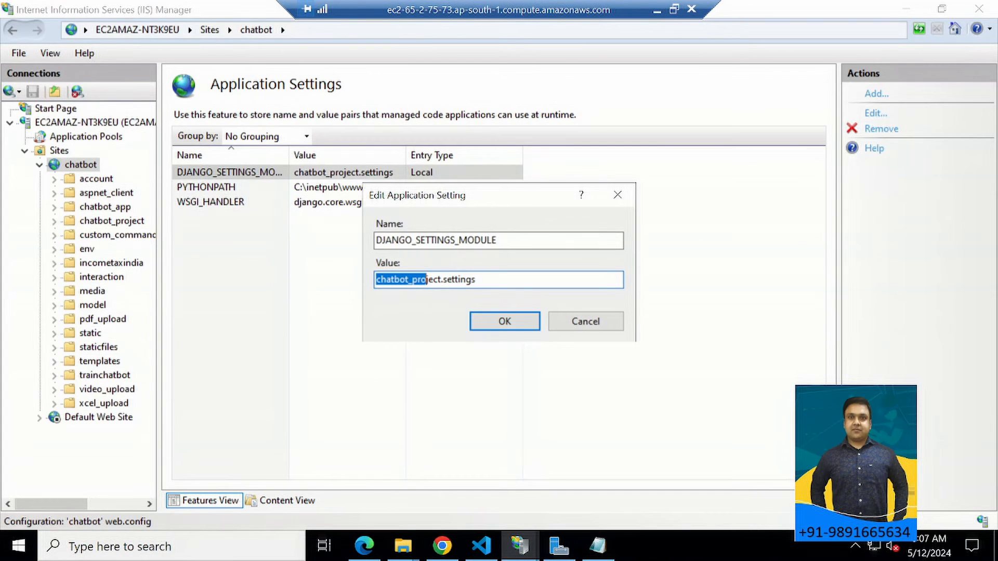
# Review the name and value of DJANGO_SETTINGS_MODULE and the path value of PYTHONPATH, accepting each setting as it is.
pyautogui.moveTo(499, 241); pyautogui.dragTo(375, 240)
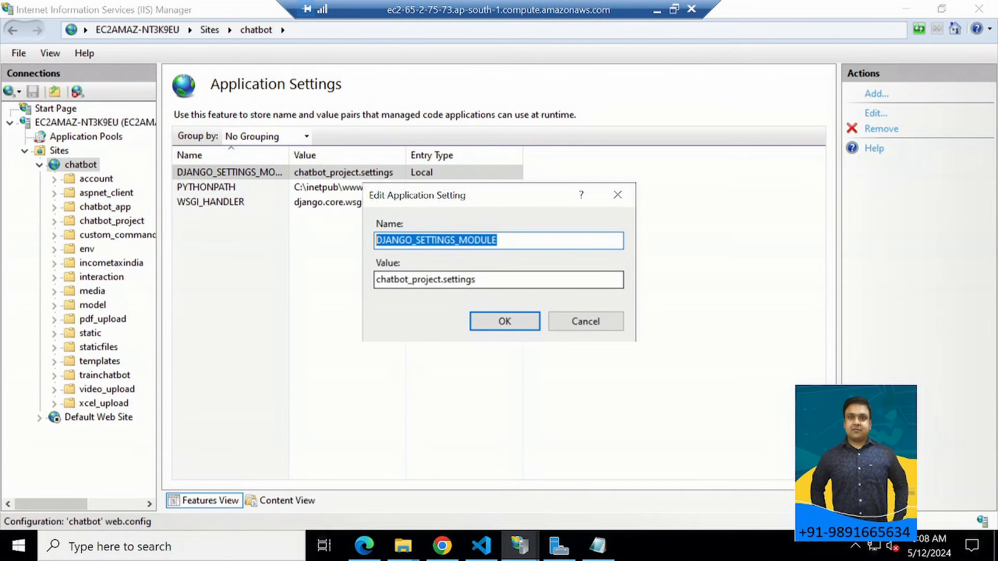
pyautogui.doubleClick(468, 279)
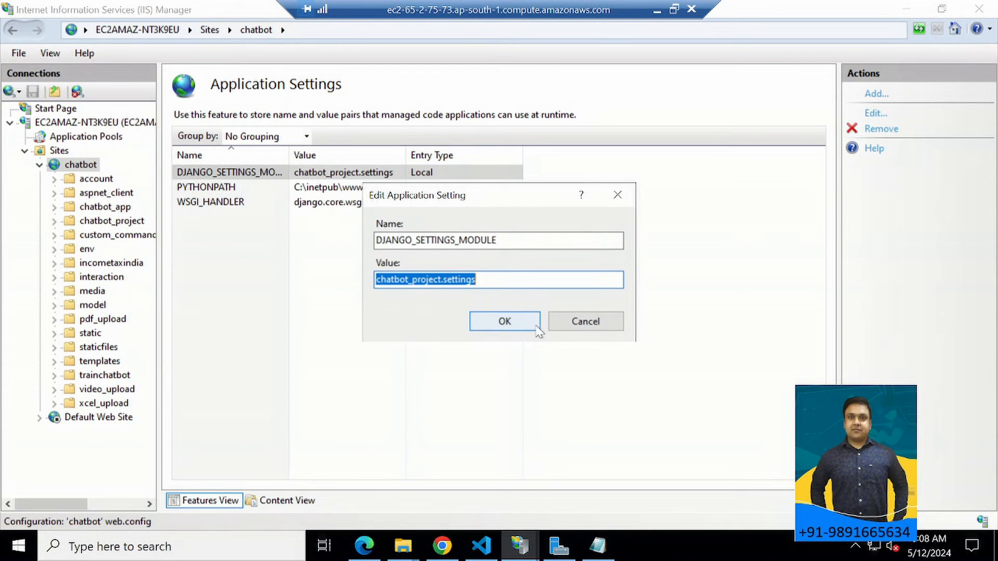
pyautogui.click(534, 326)
pyautogui.doubleClick(218, 189)
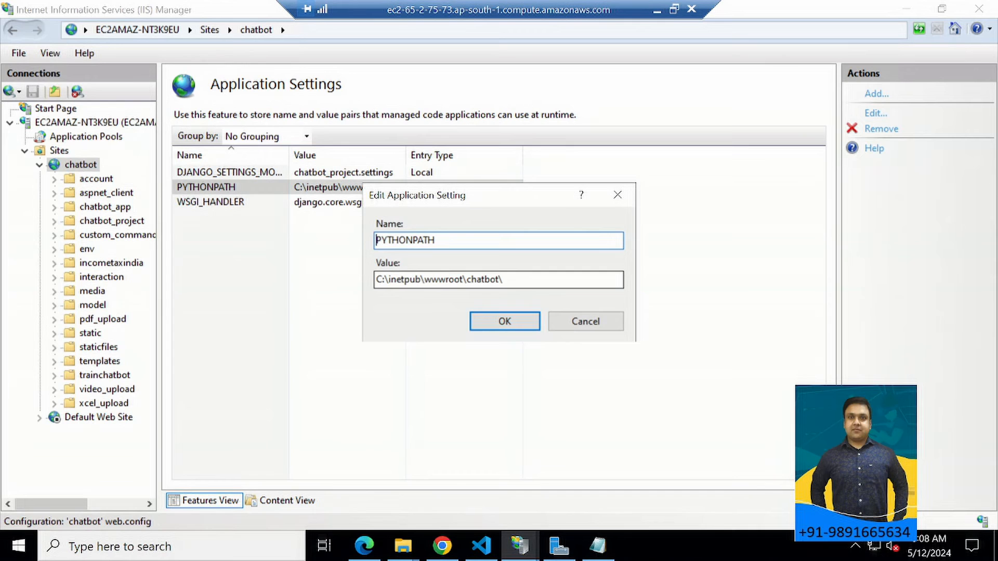
pyautogui.moveTo(431, 279); pyautogui.dragTo(467, 280)
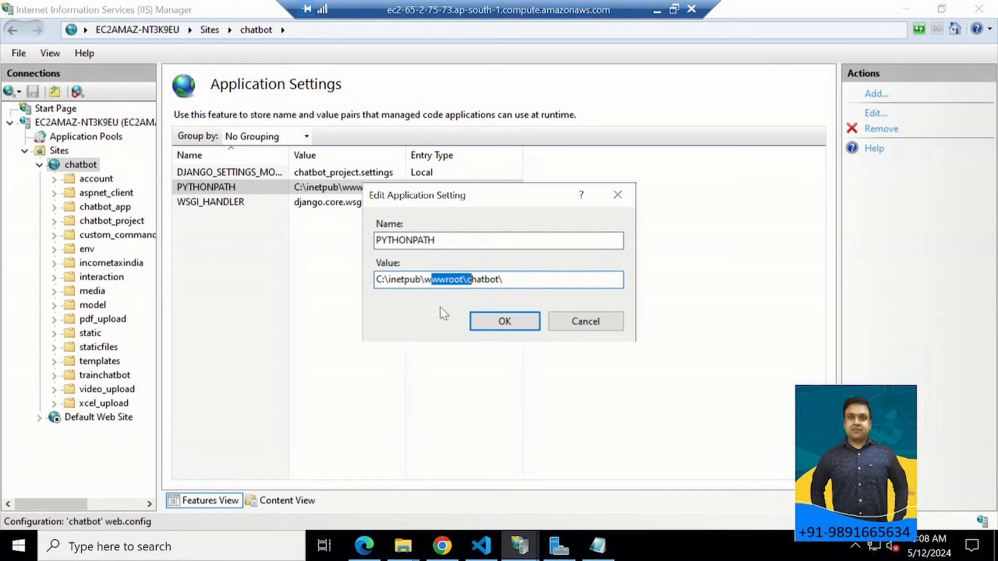
pyautogui.click(487, 321)
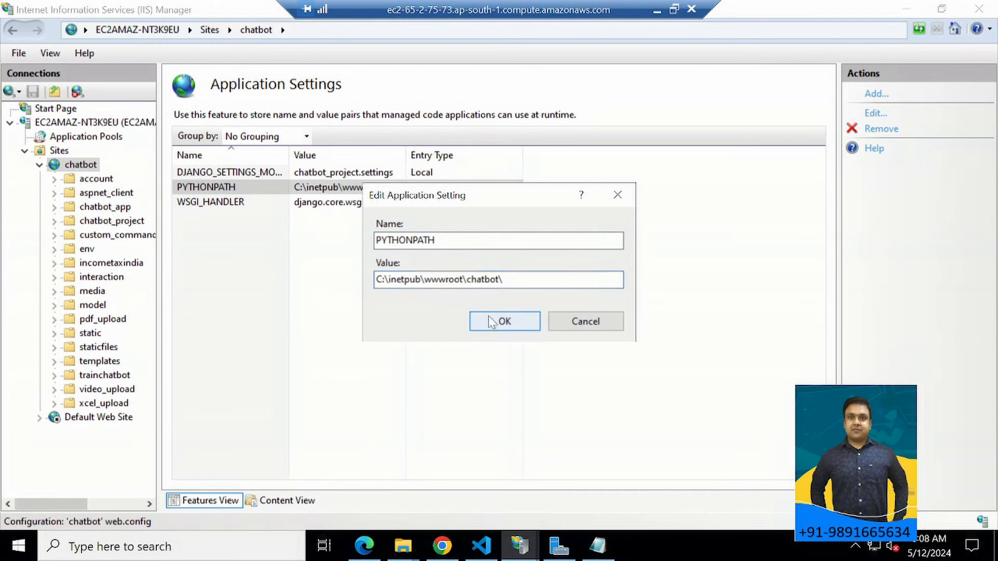
# Bring up the WSGI_HANDLER application setting, examine its full value, and accept it without editing.
pyautogui.click(194, 206)
pyautogui.doubleClick(193, 206)
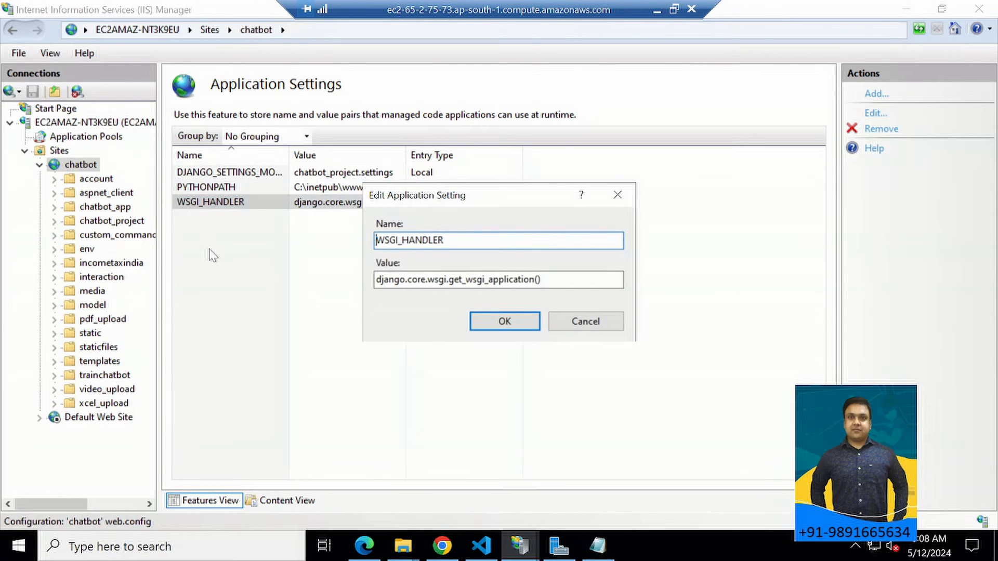
pyautogui.click(541, 280)
pyautogui.moveTo(540, 279); pyautogui.dragTo(376, 279)
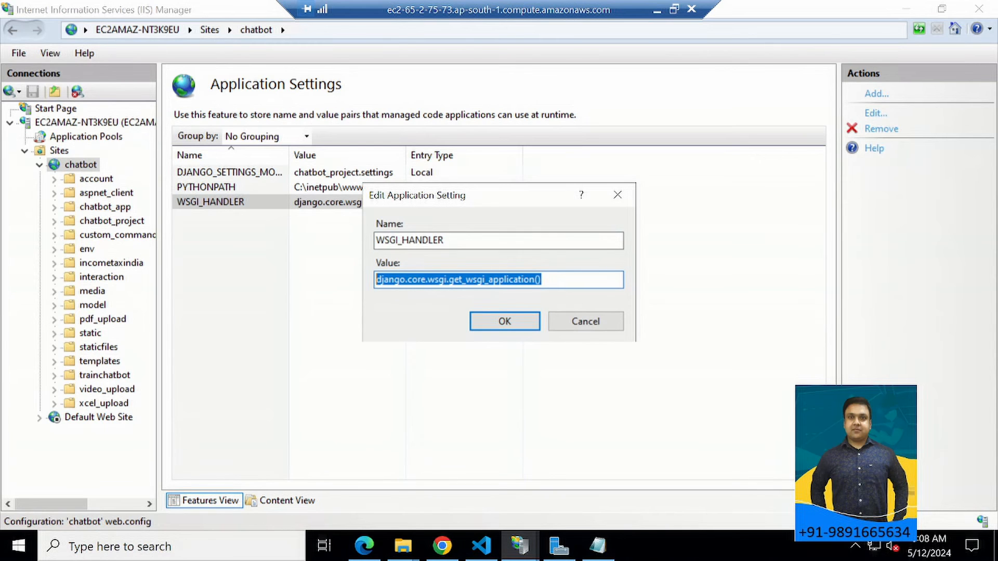
pyautogui.click(435, 280)
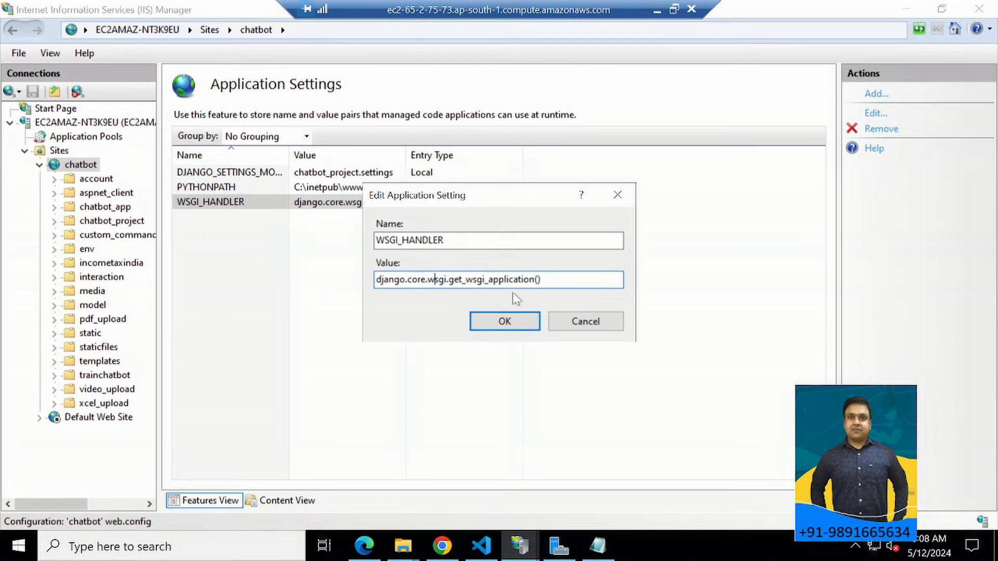
pyautogui.click(503, 320)
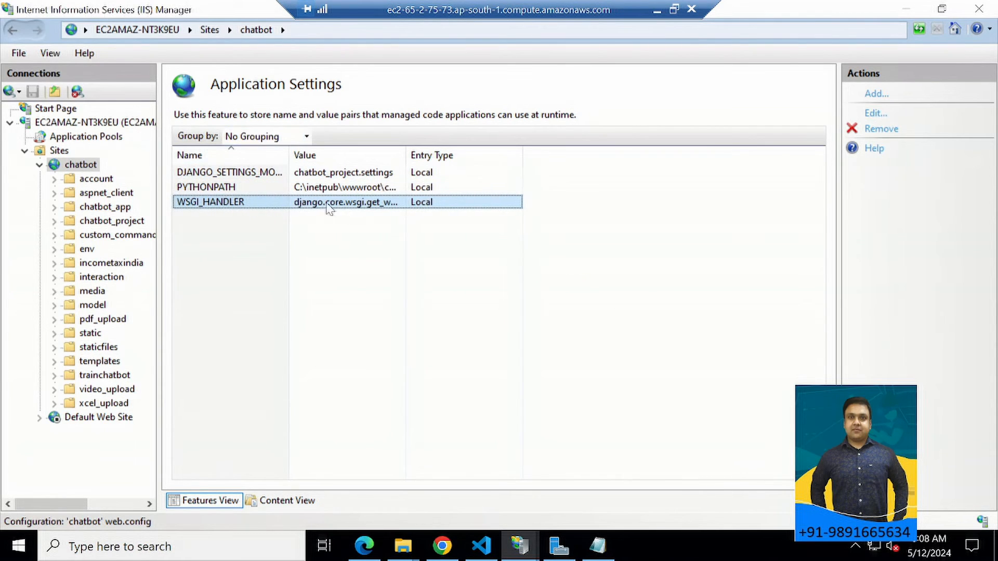
# Switch to Visual Studio Code, highlight the appSettings and handlers blocks of web.config for review, and close the file.
pyautogui.hotkey('alt', 'Tab')
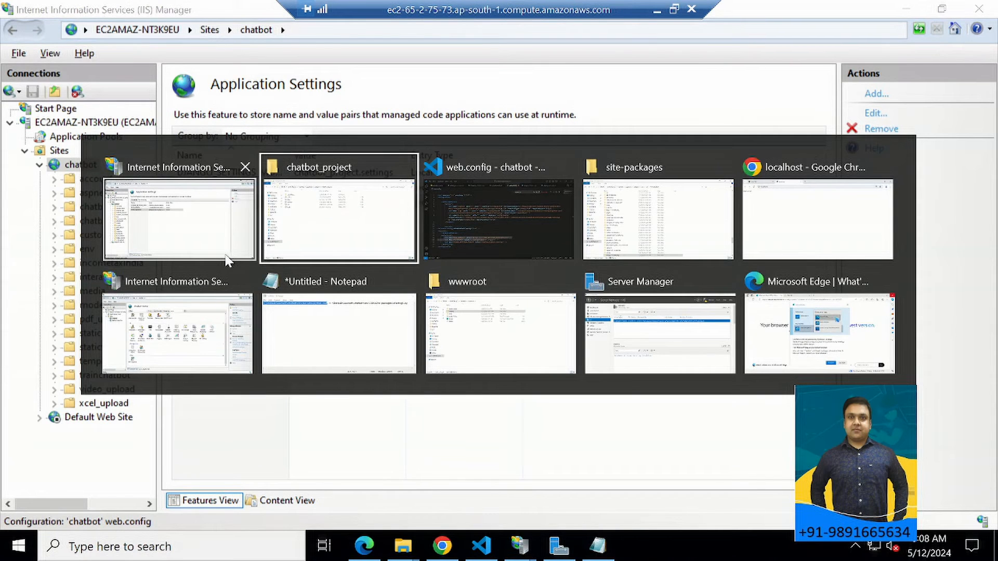
pyautogui.hotkey('alt', 'Tab')
pyautogui.moveTo(116, 371); pyautogui.dragTo(193, 431)
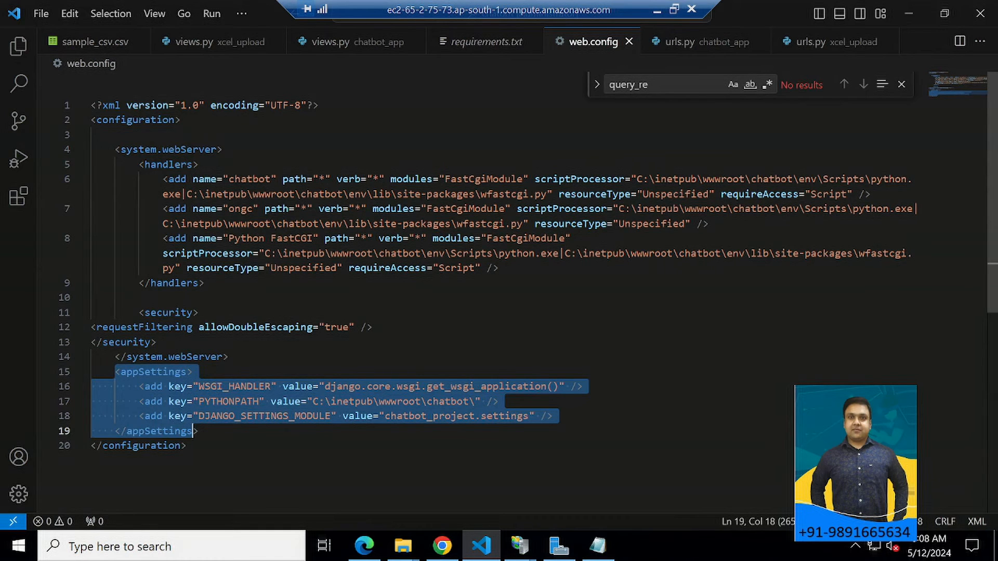
pyautogui.moveTo(139, 164)
pyautogui.mouseDown()
pyautogui.moveTo(205, 283)
pyautogui.moveTo(203, 297)
pyautogui.moveTo(166, 193)
pyautogui.moveTo(126, 164)
pyautogui.mouseUp()
pyautogui.click(203, 297)
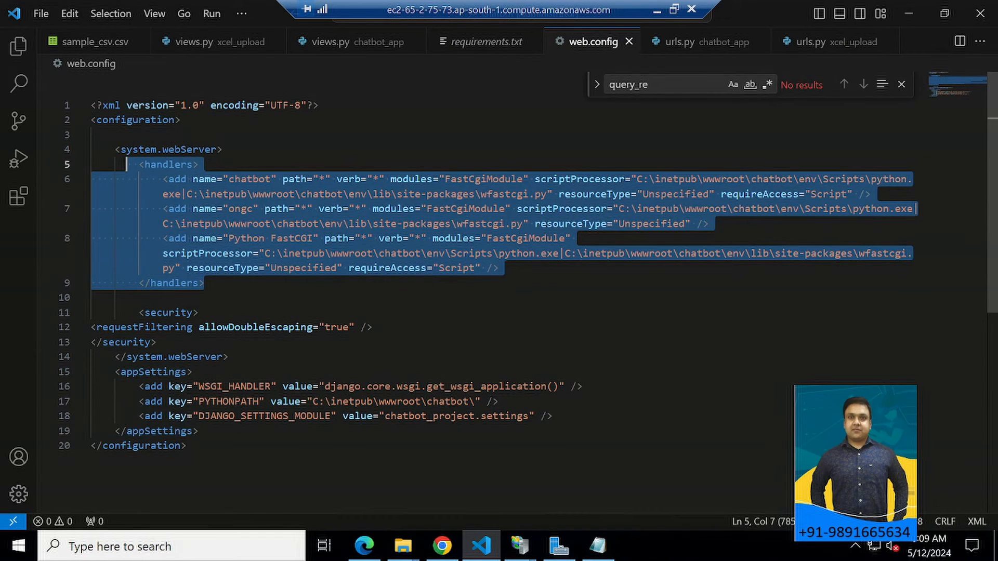
pyautogui.moveTo(115, 372); pyautogui.dragTo(200, 431)
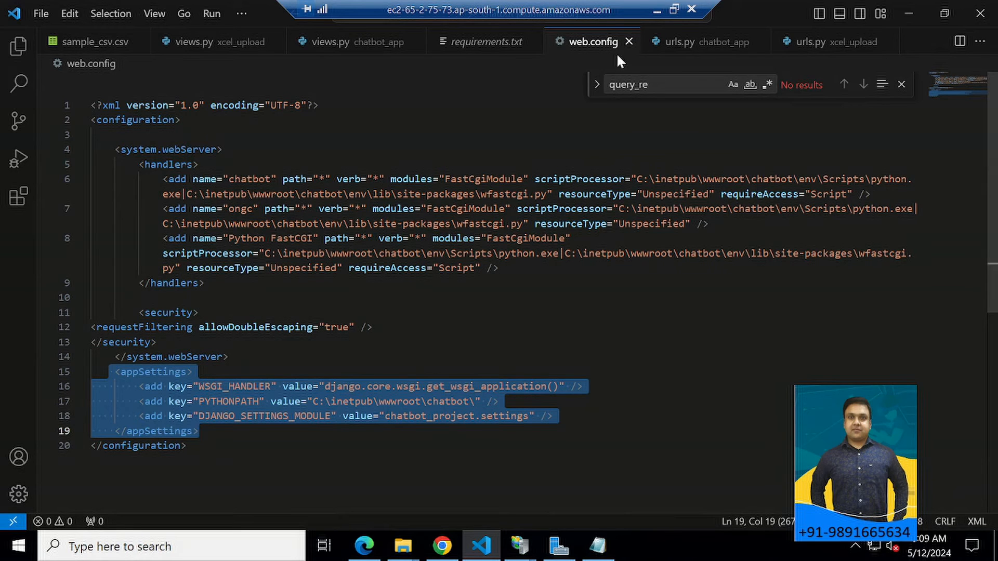
pyautogui.click(629, 41)
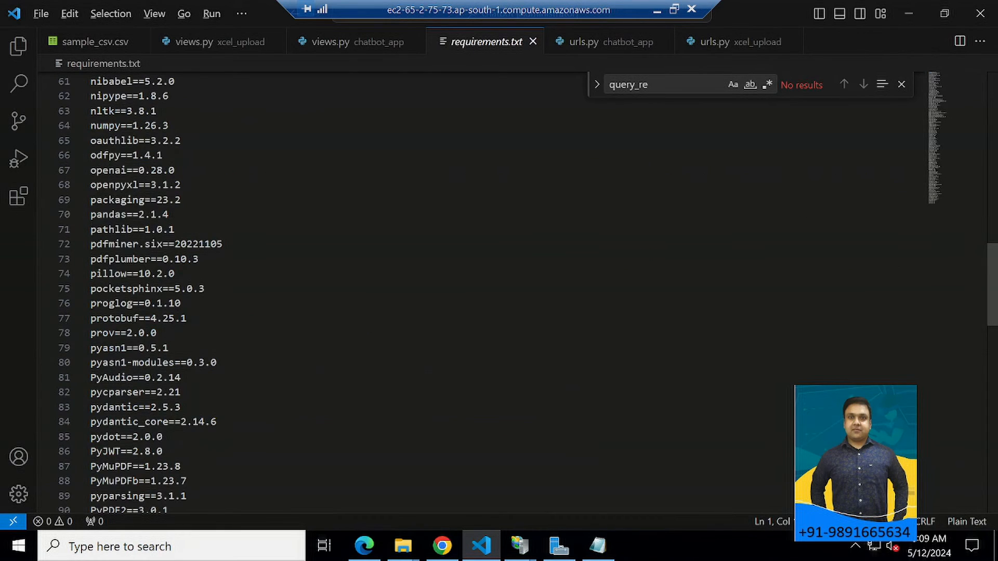
# Return to the IIS Manager window showing Application Settings and open the chatbot site's bindings.
pyautogui.hotkey('alt', 'Tab')
pyautogui.hotkey('alt', 'Tab')
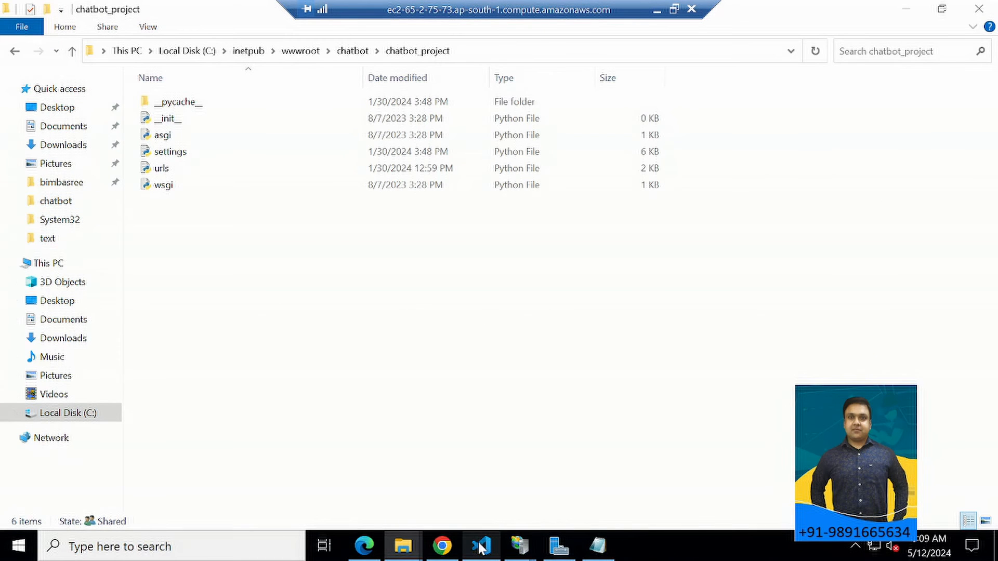
pyautogui.moveTo(520, 546)
pyautogui.click(486, 515)
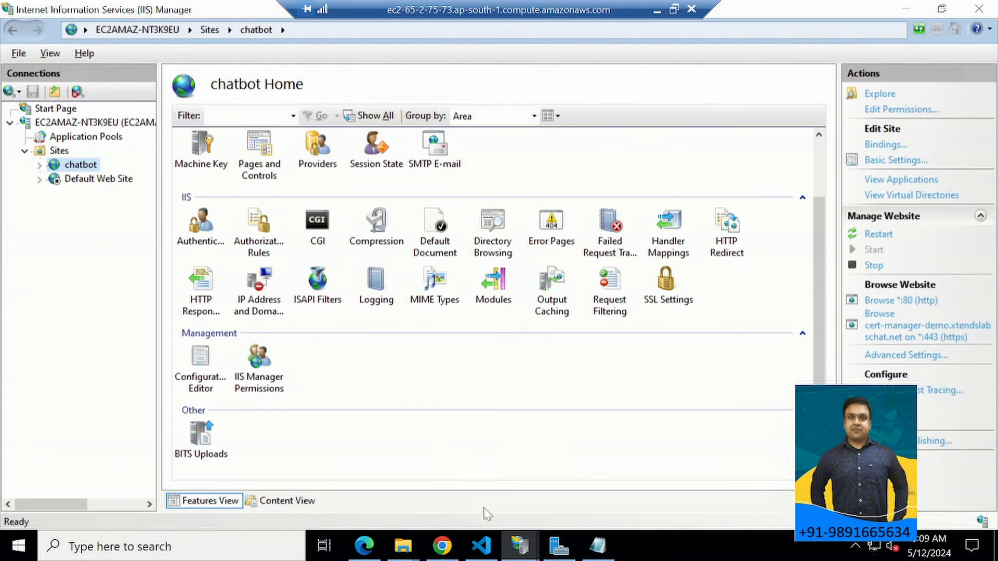
pyautogui.click(591, 488)
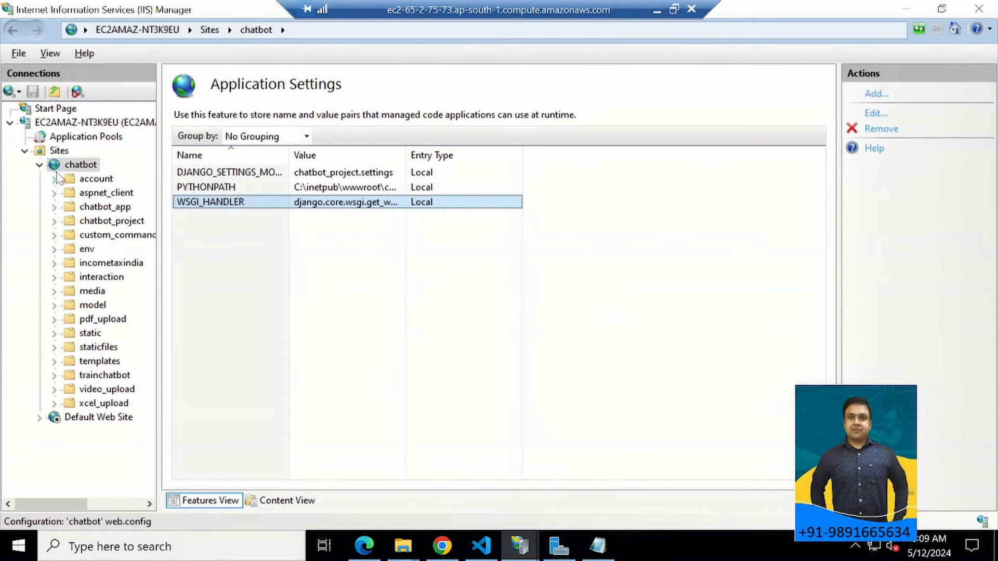
pyautogui.rightClick(57, 167)
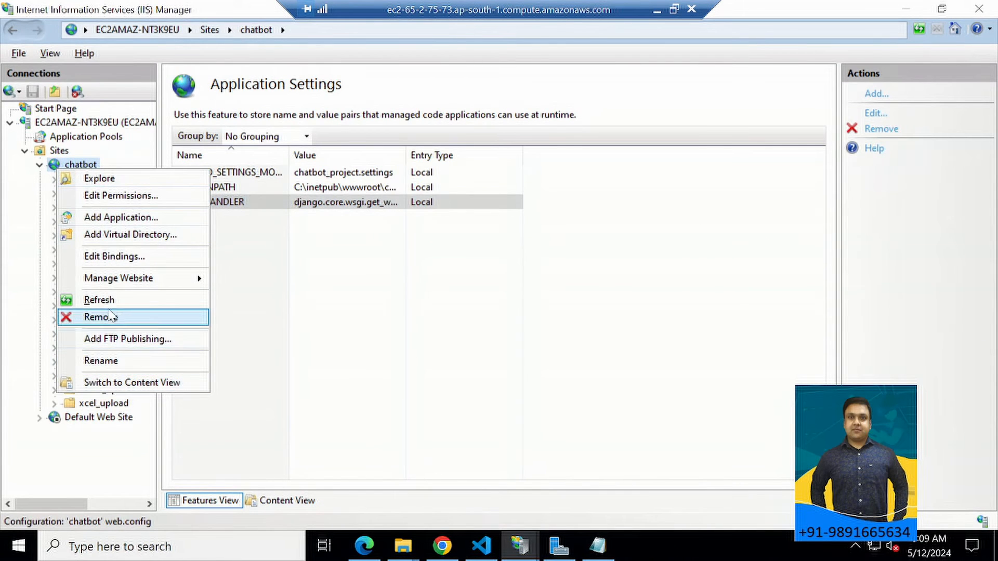
pyautogui.click(111, 258)
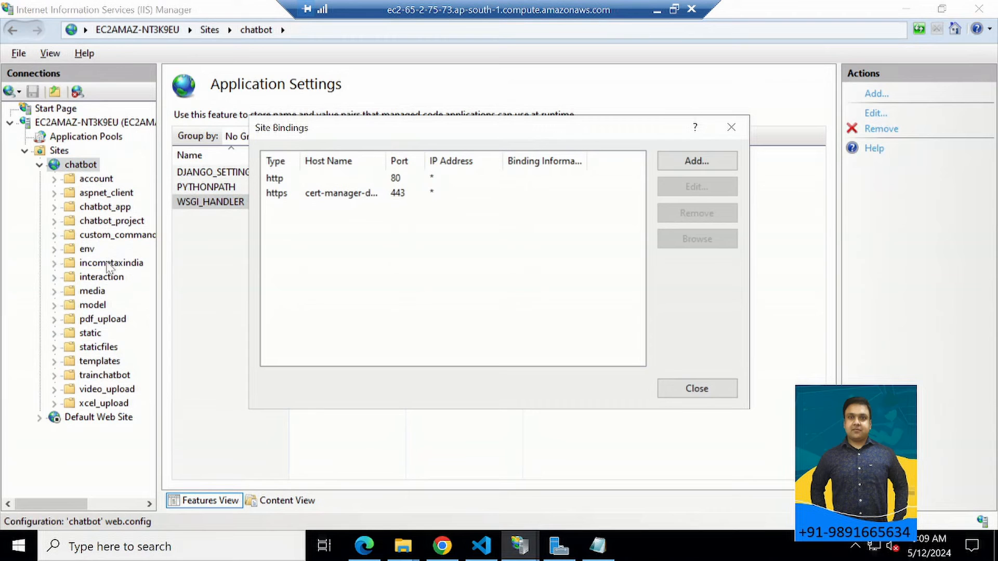
# Inspect the chatbot site's http binding for its IP address, port and host name, and cancel without changes.
pyautogui.click(294, 180)
pyautogui.doubleClick(294, 182)
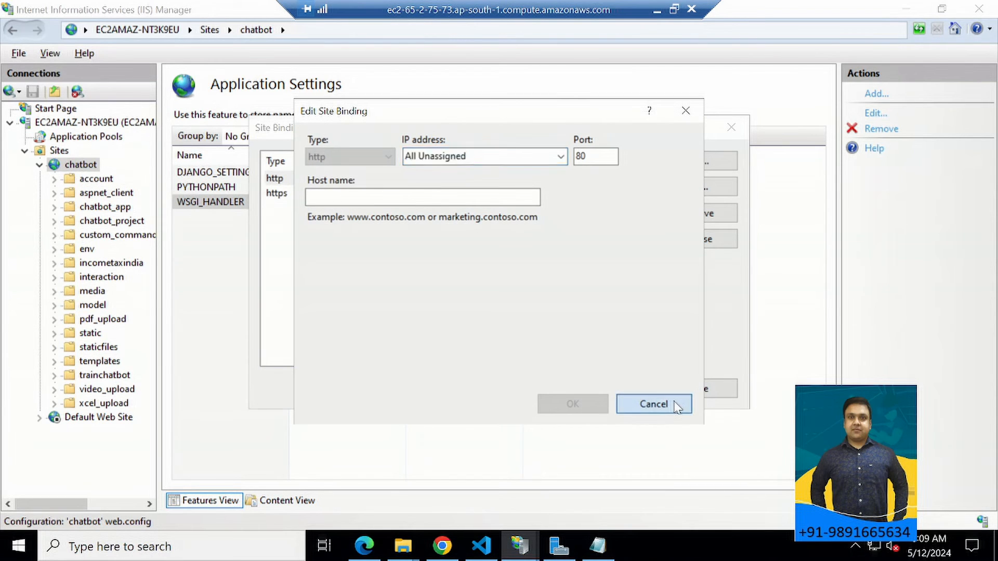
pyautogui.click(654, 404)
# Bring up the chatbot site's https binding for editing to inspect its host name, port and SSL certificate.
pyautogui.click(291, 206)
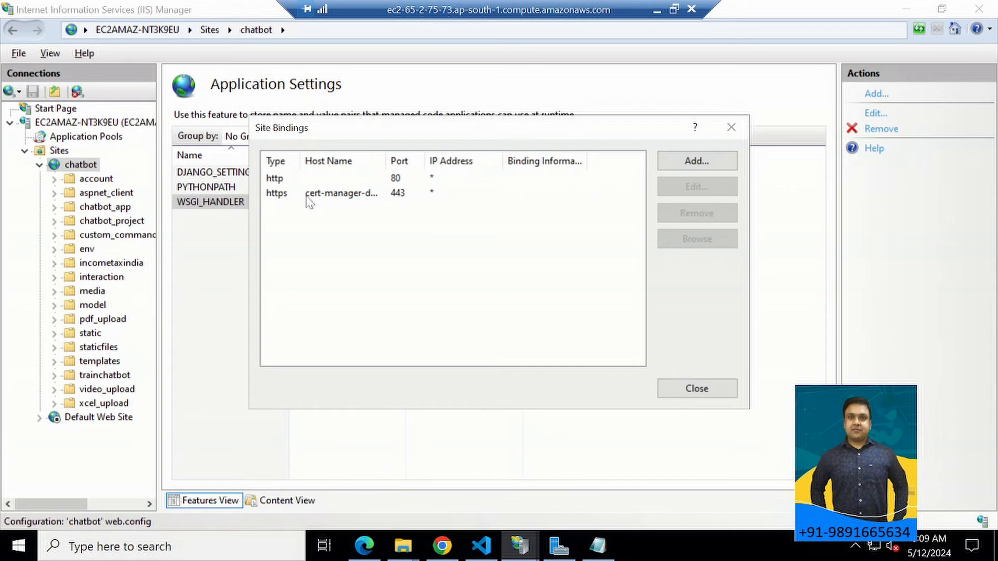
pyautogui.click(315, 197)
pyautogui.doubleClick(318, 198)
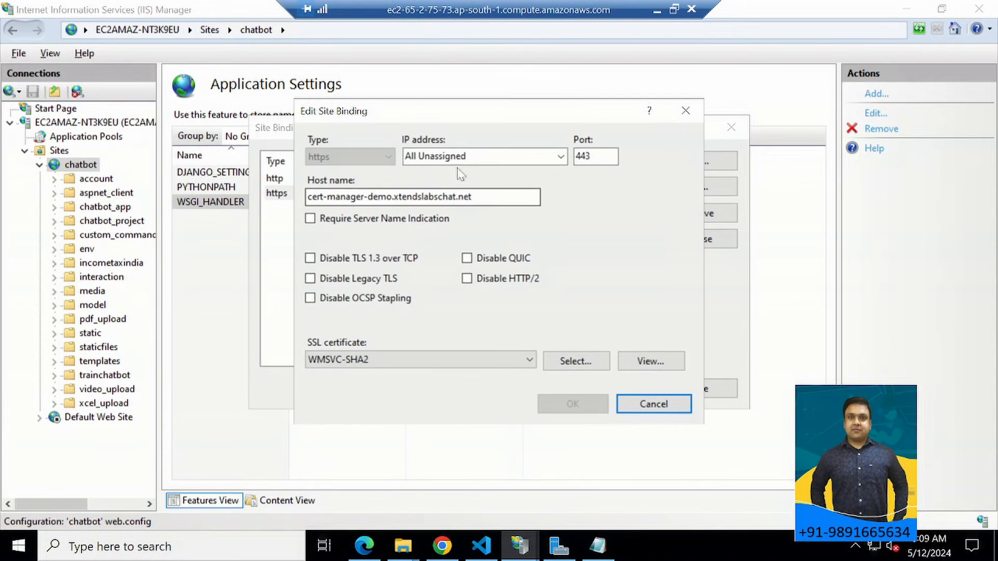
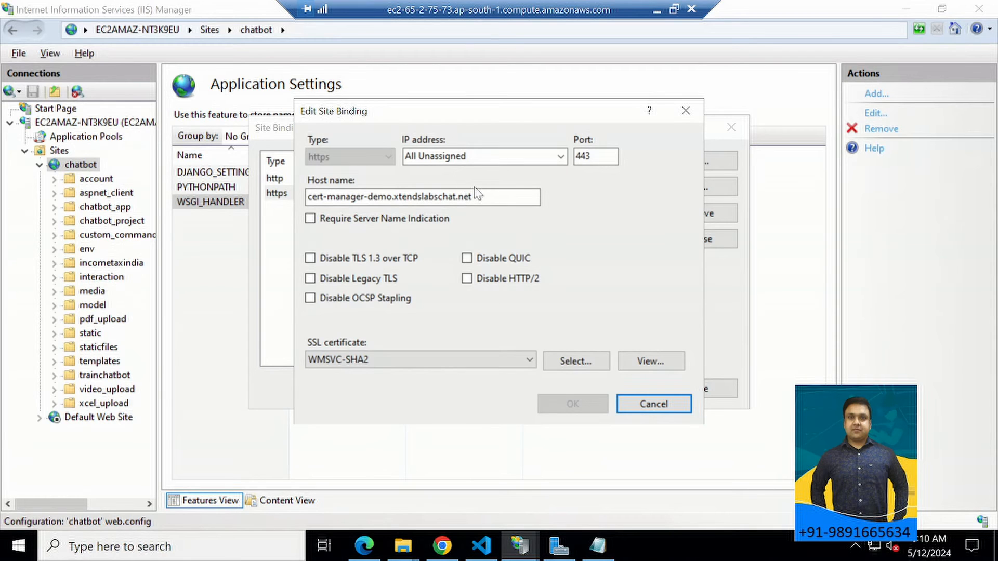
# Close the chatbot site's bindings without changes and switch to the chatbot_project window in File Explorer.
pyautogui.click(652, 406)
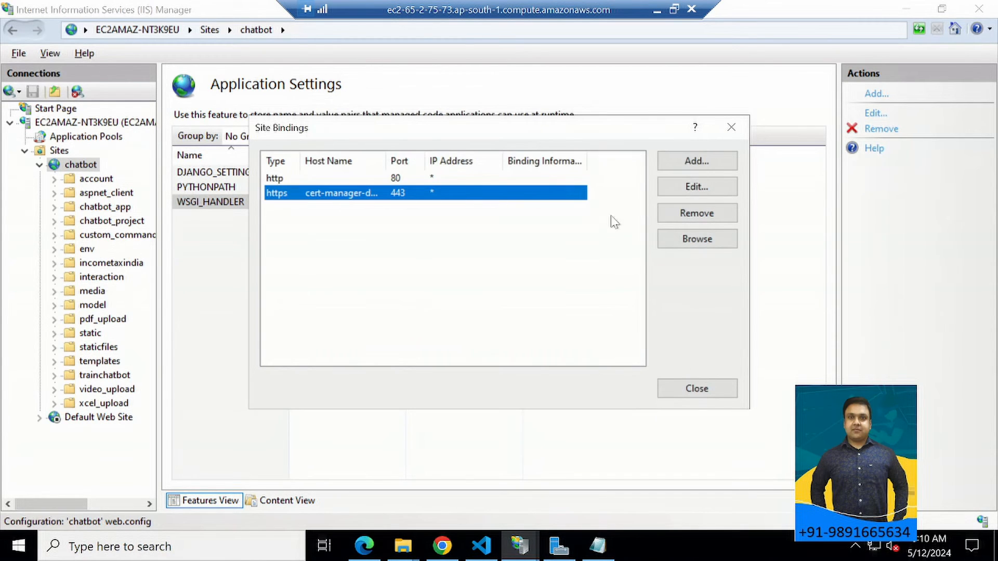
pyautogui.click(730, 128)
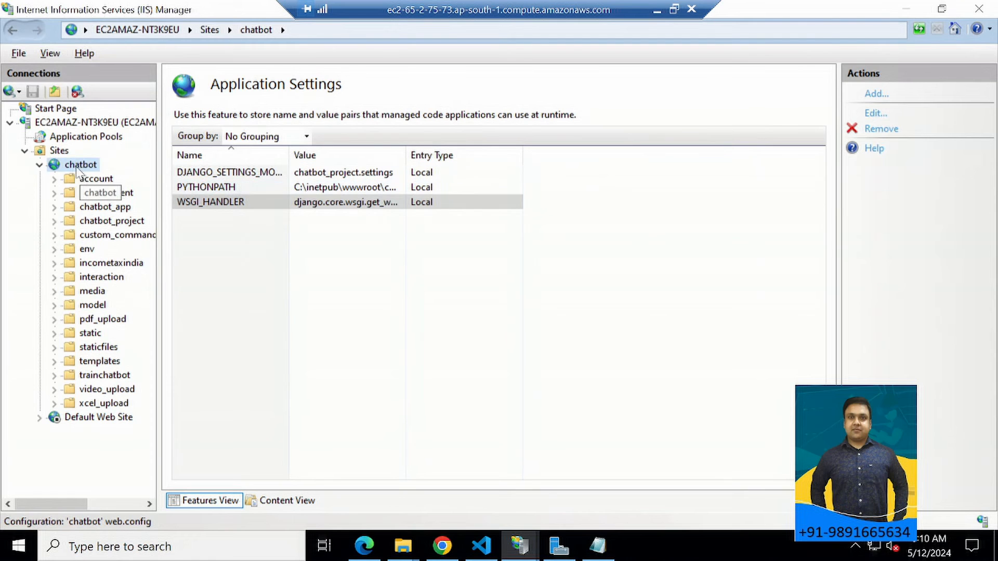
pyautogui.click(396, 548)
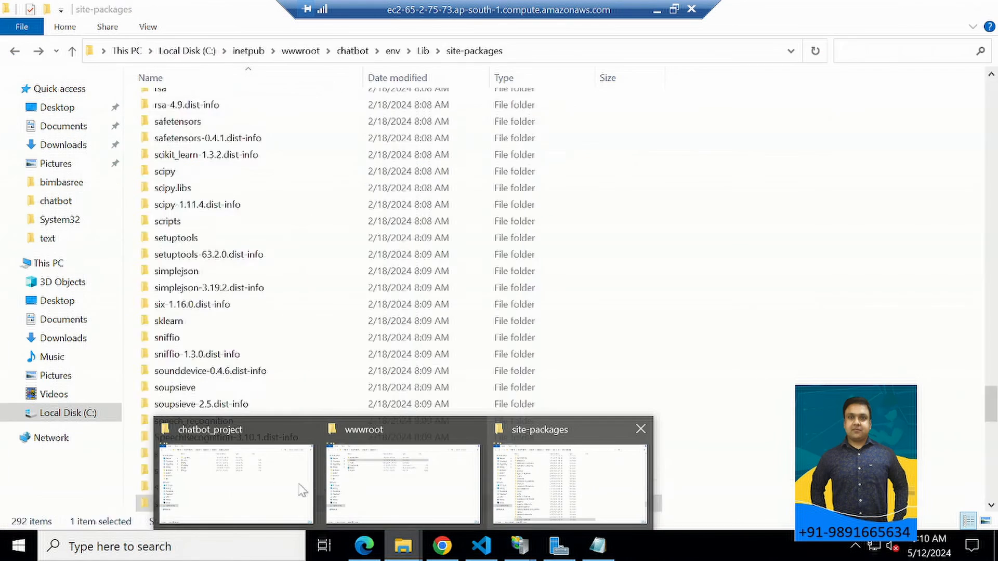
pyautogui.click(227, 491)
# Go to the root of Local Disk (C:) through This PC and check the Program Files folder there.
pyautogui.click(16, 52)
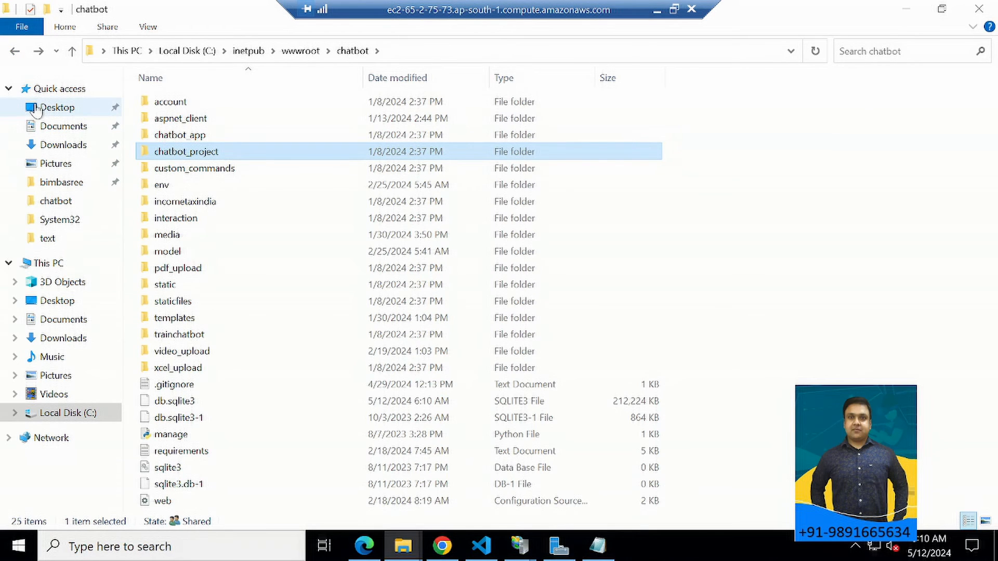
pyautogui.click(46, 264)
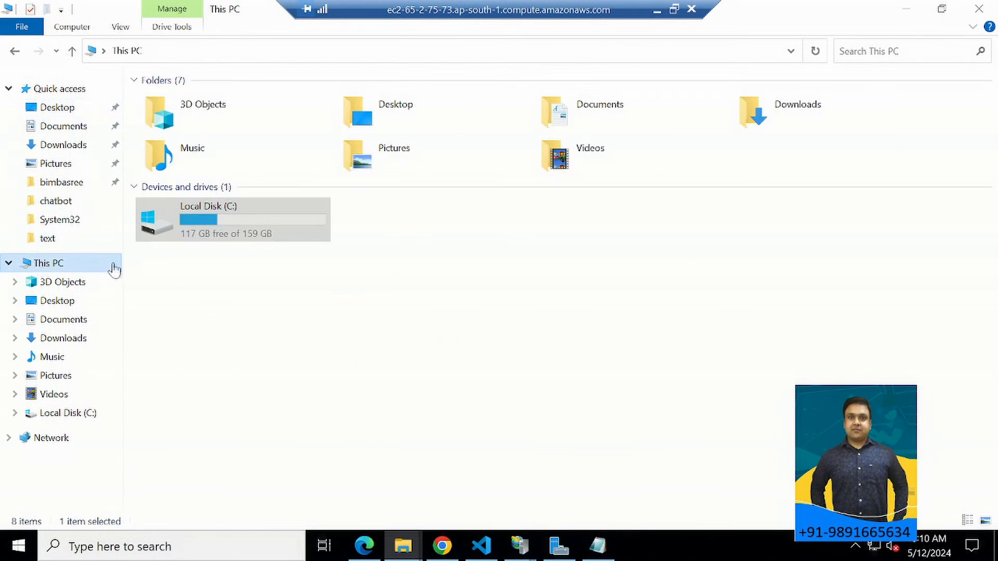
pyautogui.doubleClick(185, 205)
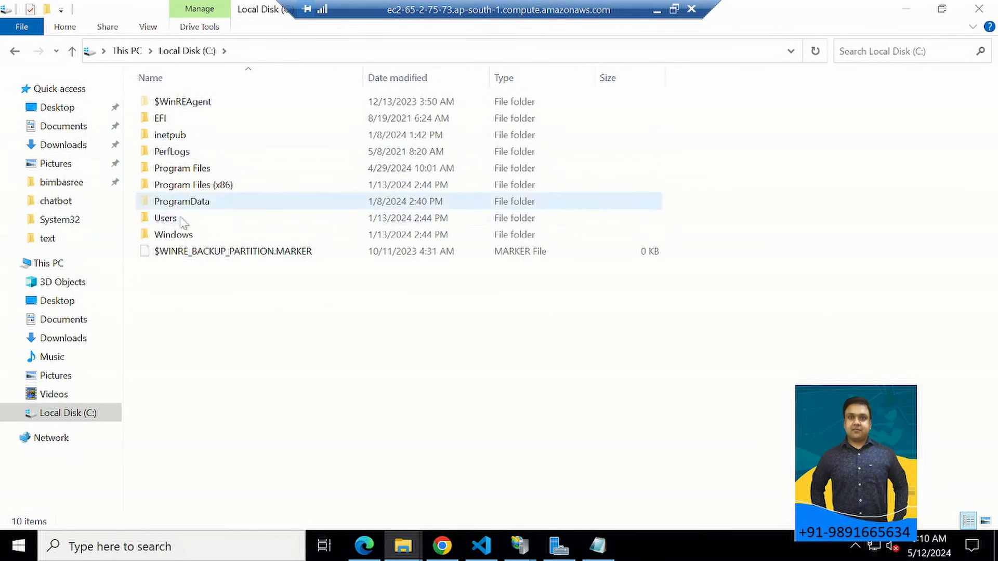
pyautogui.doubleClick(185, 168)
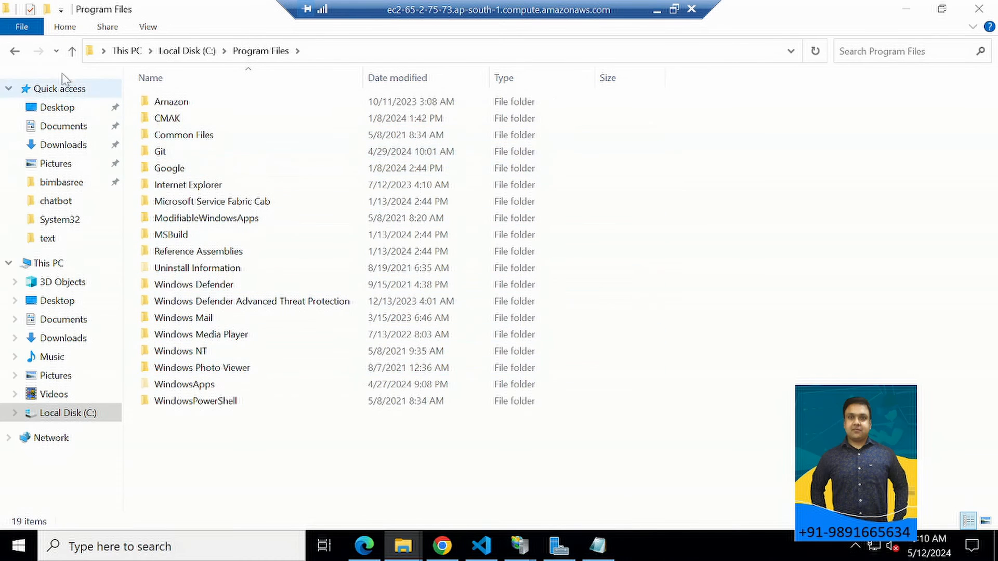
pyautogui.click(13, 52)
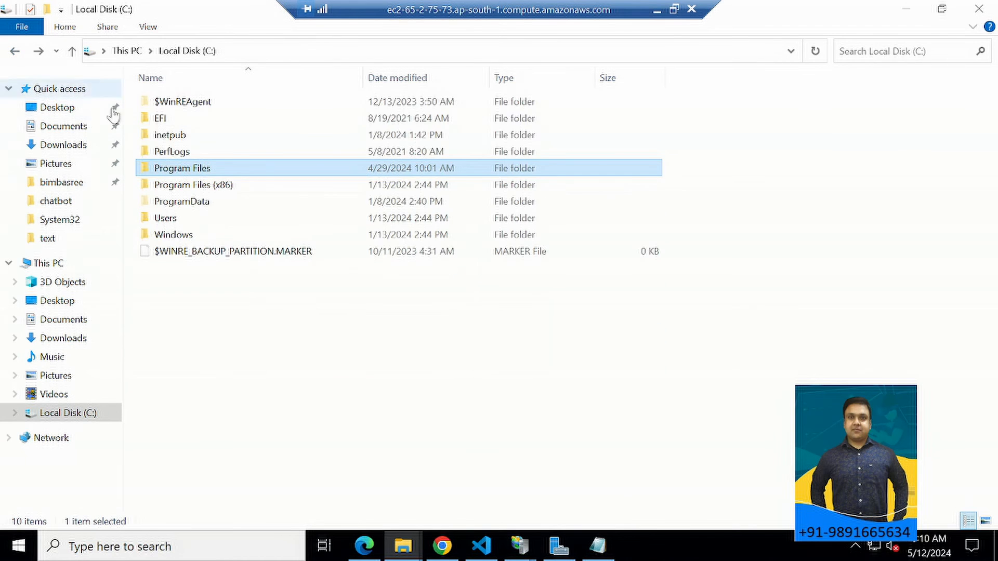
# Browse to the Python installation folder at C:\Users\Administrator\AppData\Local\Programs\Python.
pyautogui.doubleClick(173, 218)
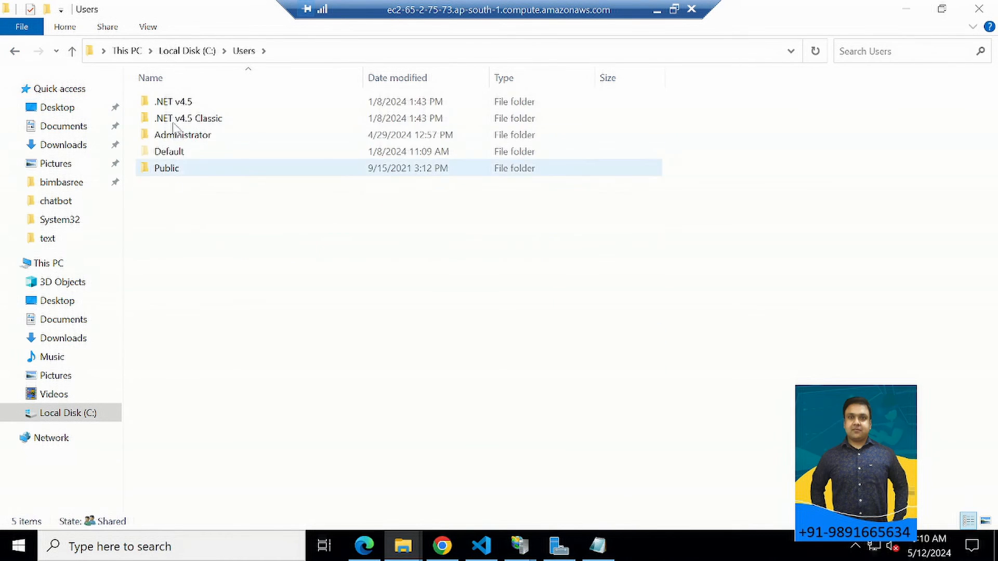
pyautogui.doubleClick(176, 136)
pyautogui.click(163, 155)
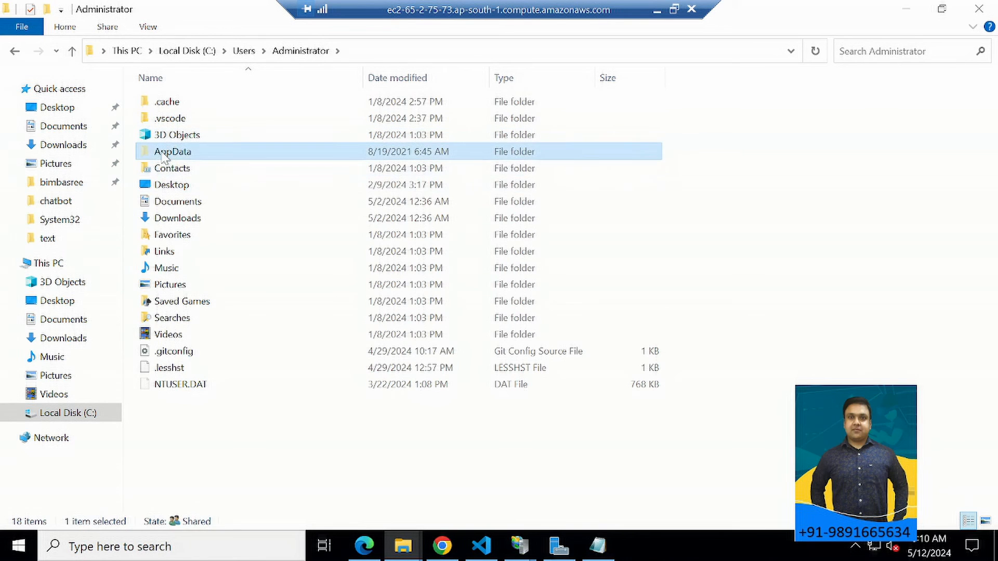
pyautogui.doubleClick(164, 155)
pyautogui.doubleClick(167, 103)
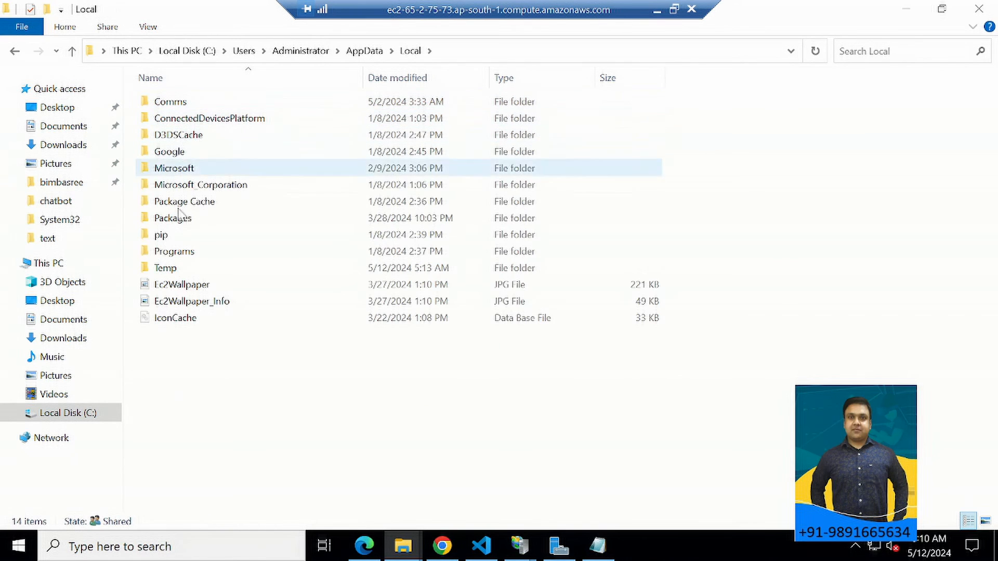
pyautogui.doubleClick(168, 252)
pyautogui.click(177, 143)
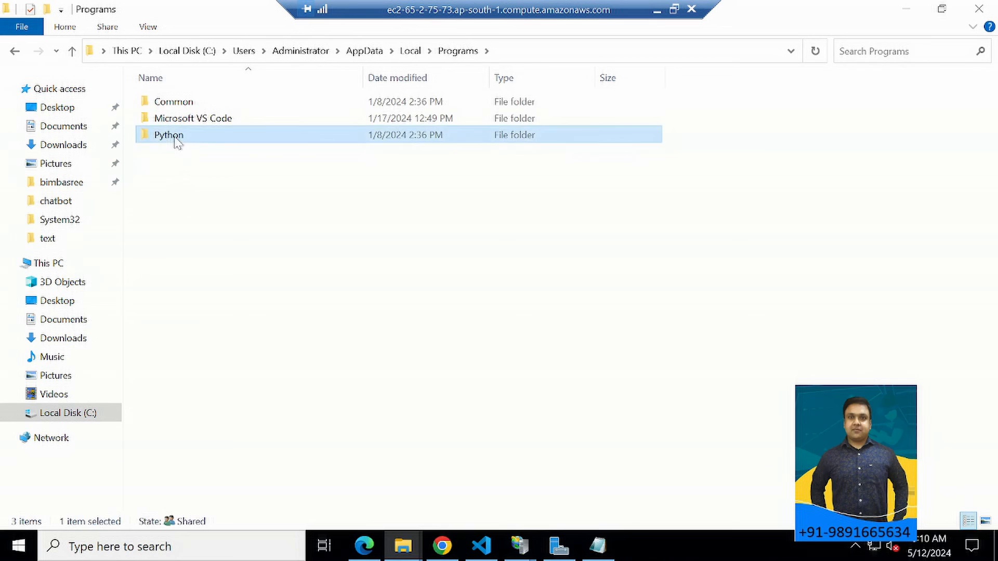
pyautogui.doubleClick(177, 143)
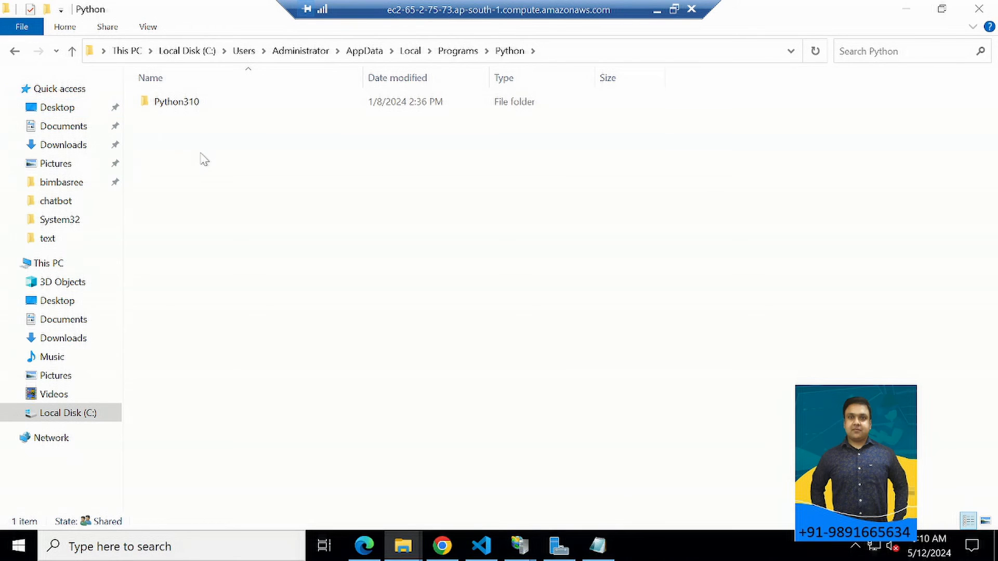
# Inspect which users the Python310 folder is shared with and their permission levels, and close its properties unchanged.
pyautogui.click(177, 106)
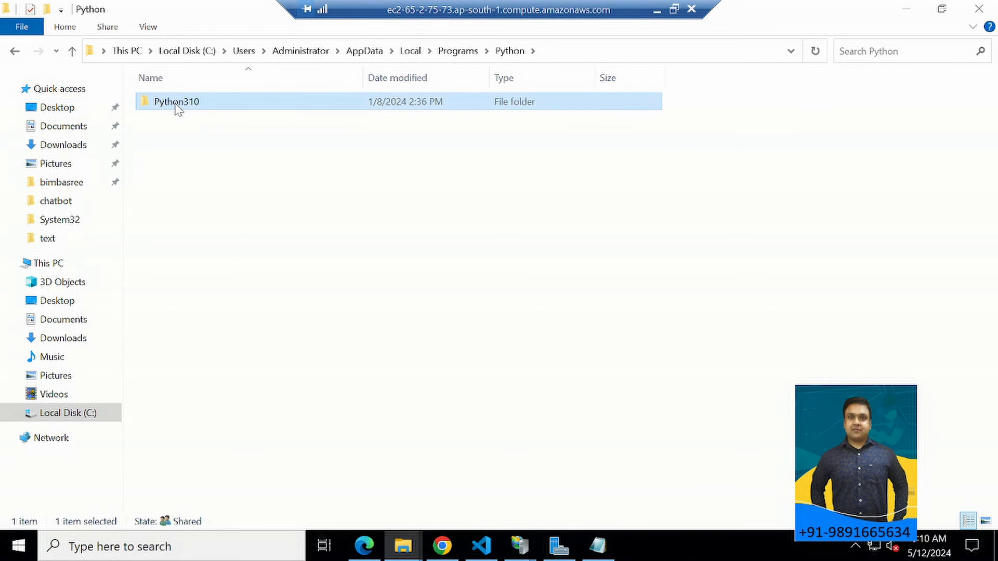
pyautogui.rightClick(176, 106)
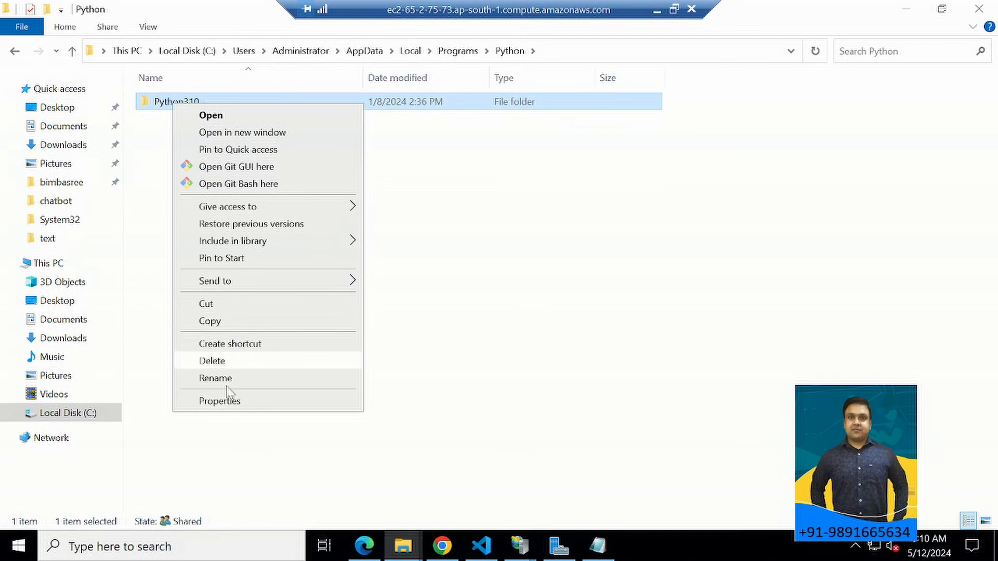
pyautogui.click(227, 401)
pyautogui.click(242, 140)
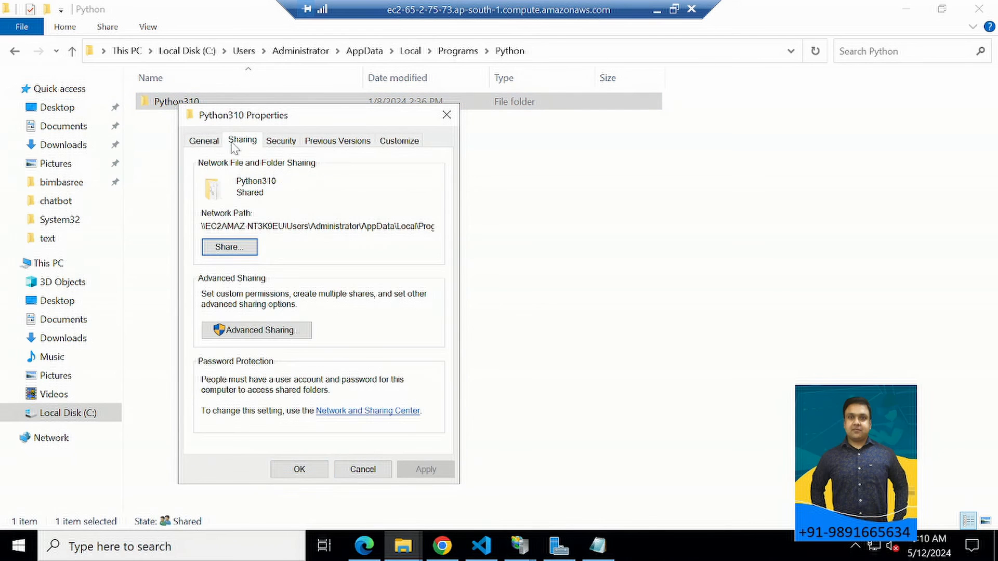
pyautogui.click(227, 250)
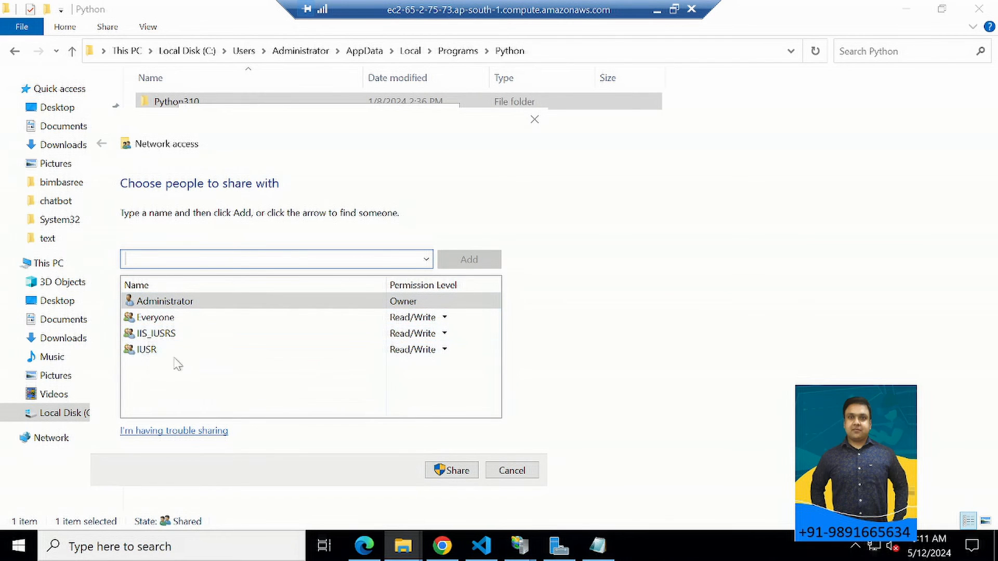
pyautogui.click(511, 471)
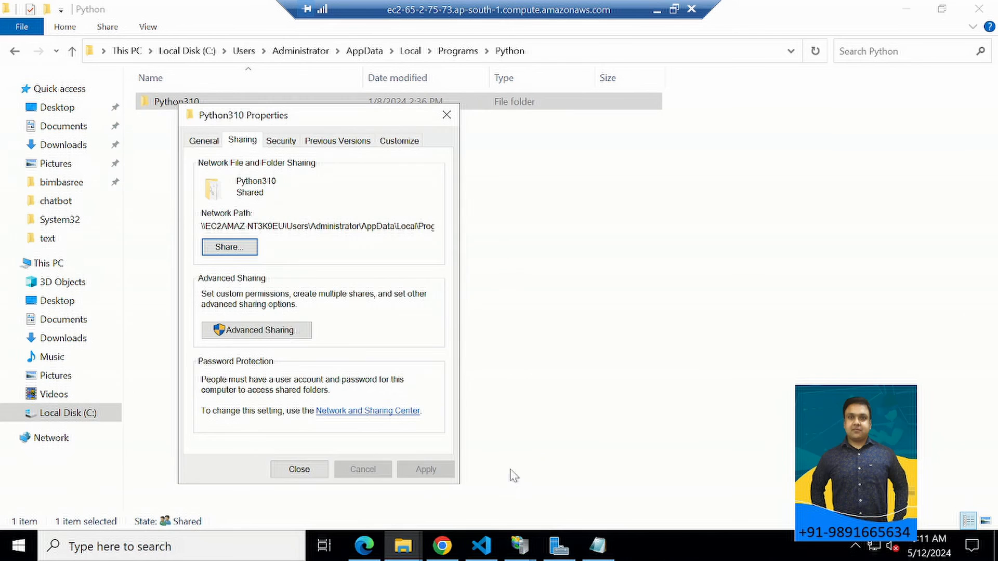
pyautogui.click(446, 115)
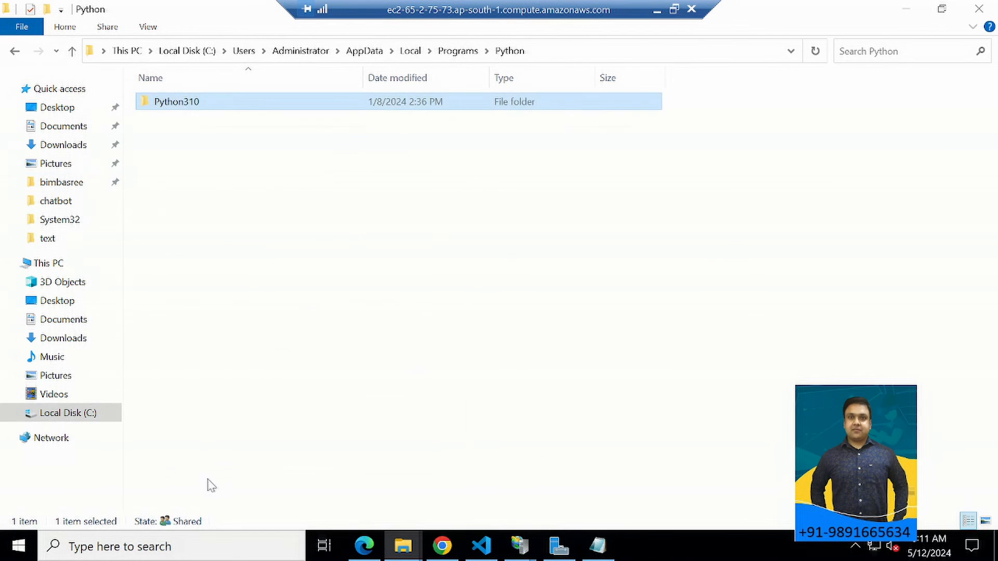
# Minimize the remote desktop session and switch to Chrome to view the site page at 65.2.75.73.
pyautogui.click(656, 12)
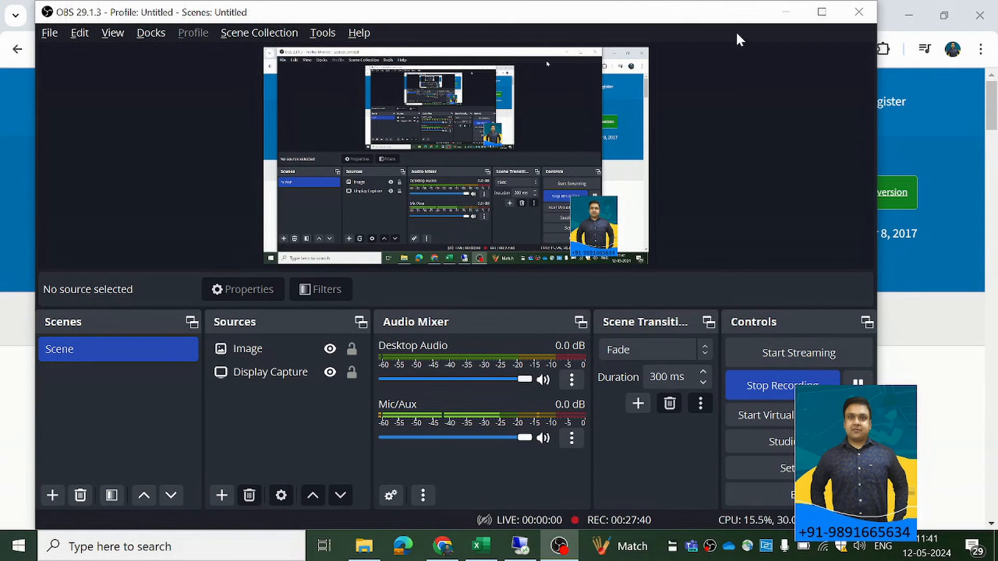
pyautogui.click(442, 547)
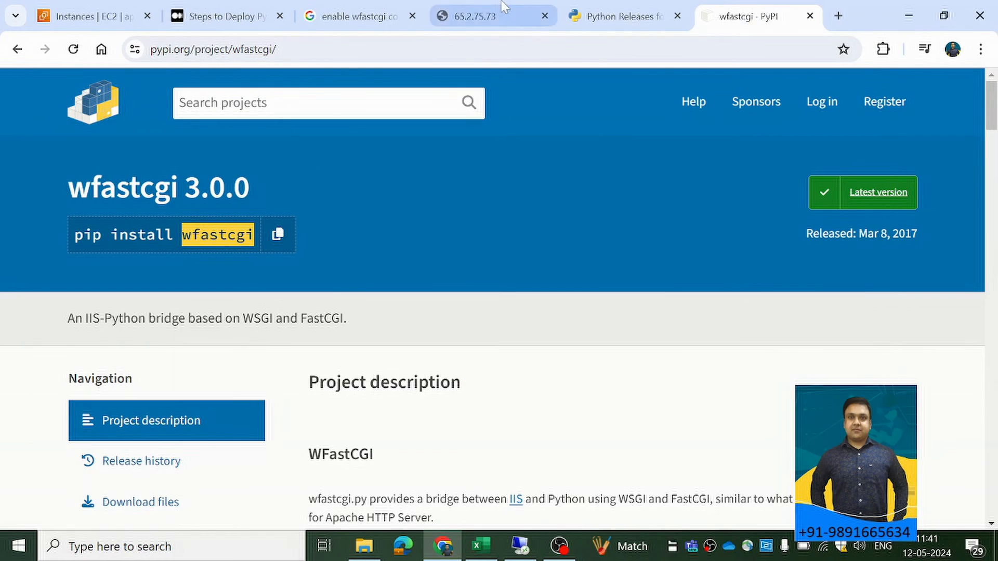
pyautogui.click(501, 15)
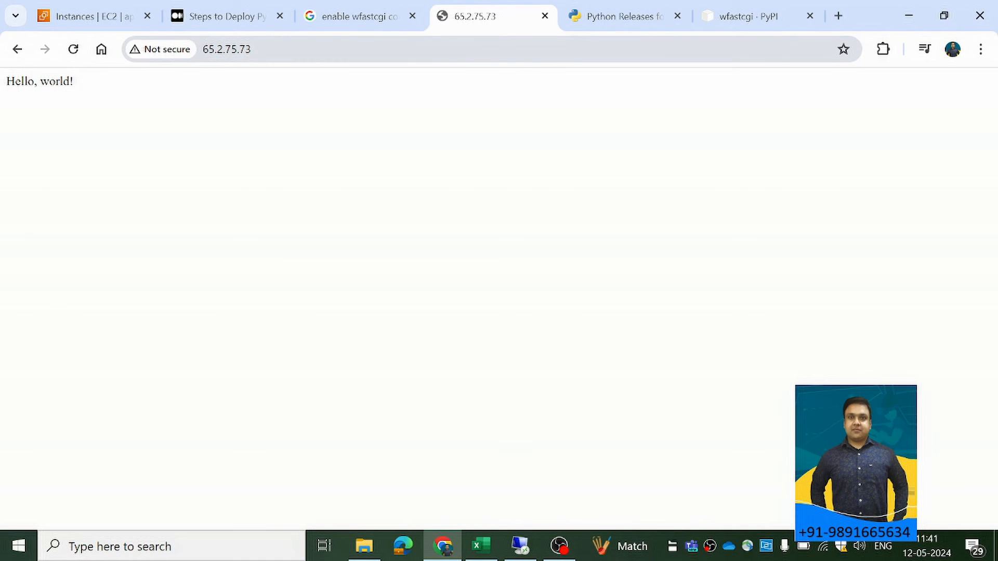
# Switch to the EC2 Instances page and examine the Chatbot instance's state, type and summary details.
pyautogui.click(93, 16)
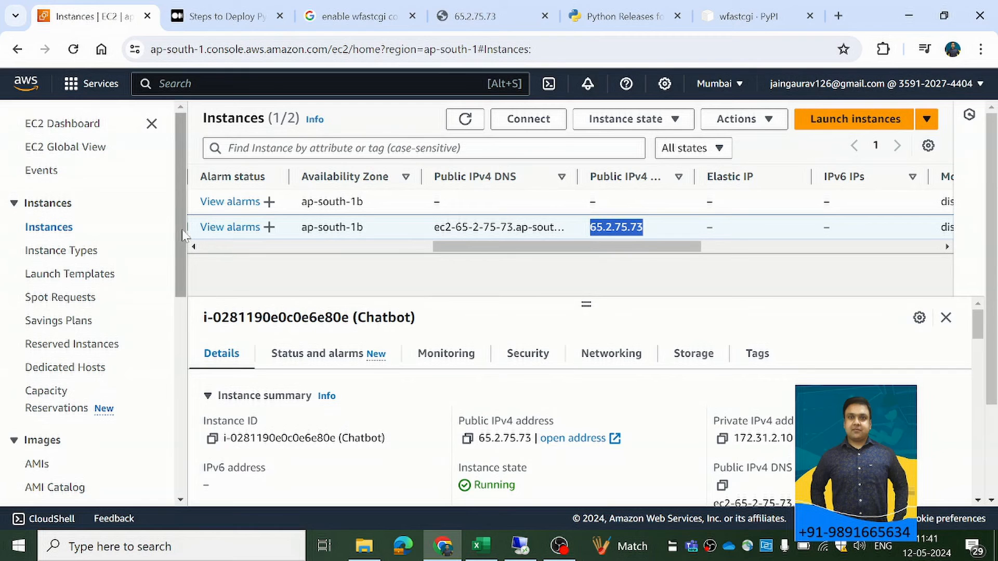
pyautogui.scroll(-3, 431, 339)
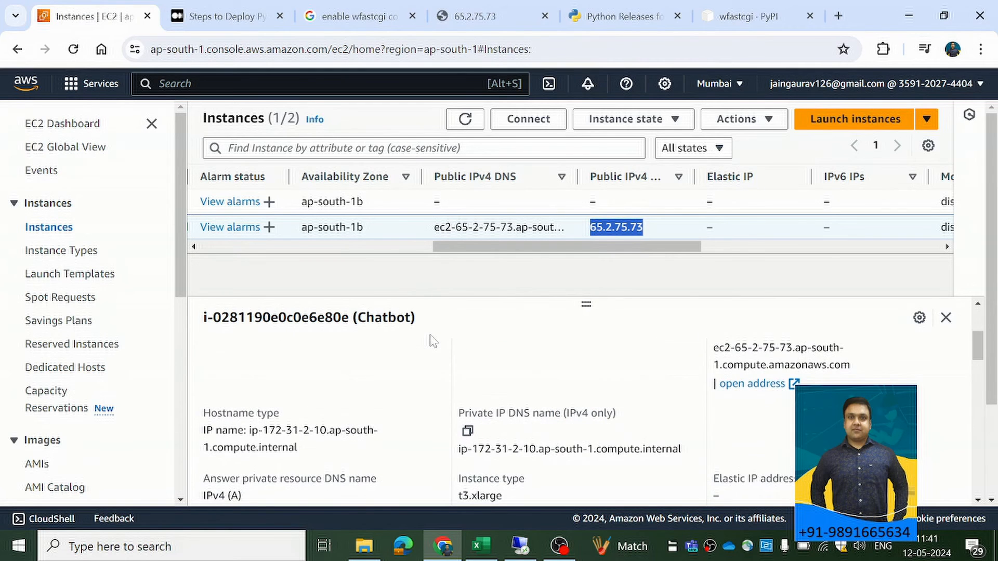
pyautogui.scroll(3, 508, 392)
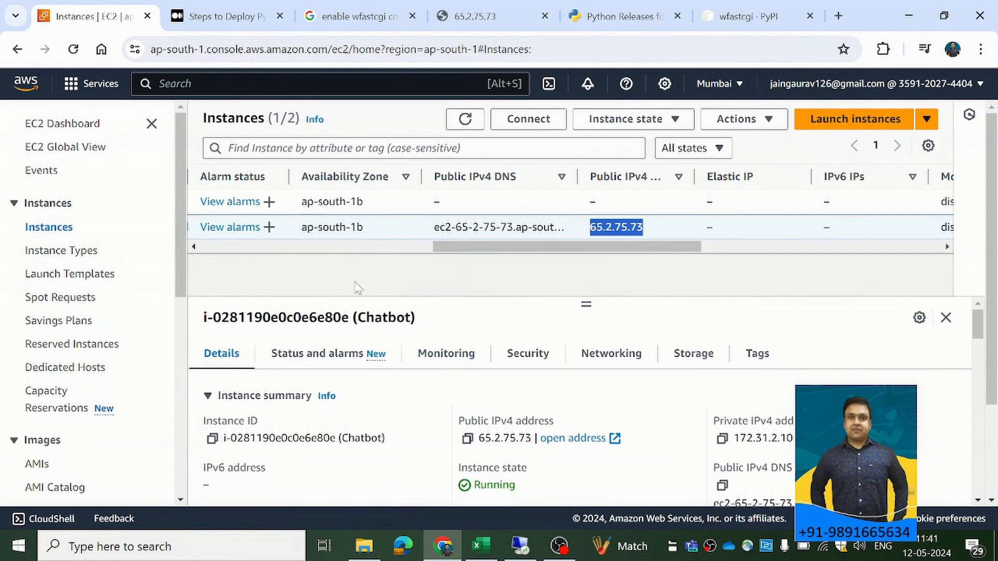
pyautogui.moveTo(585, 246); pyautogui.dragTo(314, 248)
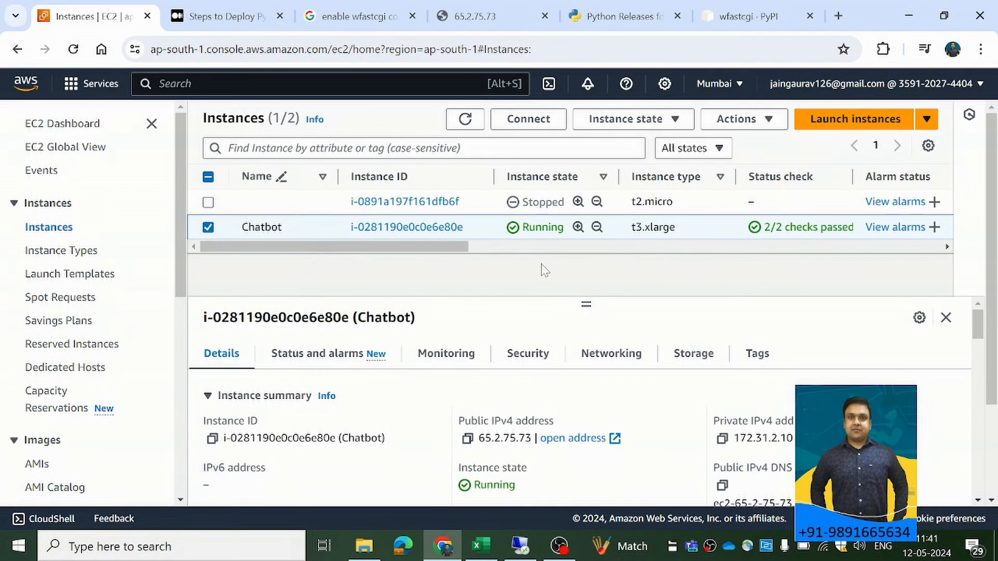
pyautogui.scroll(-2, 395, 359)
pyautogui.scroll(2, 356, 383)
# Show the Chatbot instance's security details and examine its security group and inbound rules.
pyautogui.click(530, 353)
pyautogui.scroll(-5, 674, 314)
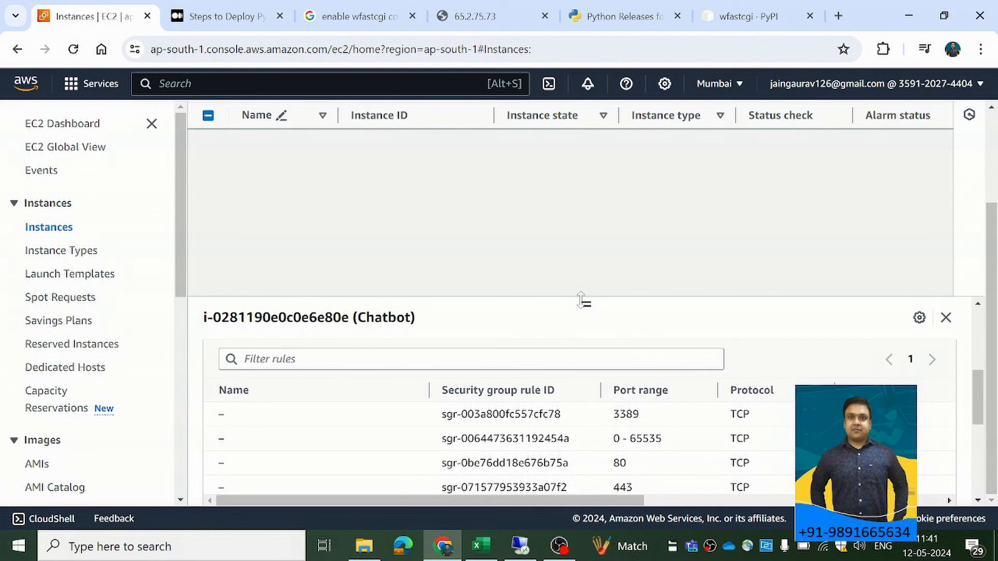
pyautogui.moveTo(573, 218); pyautogui.dragTo(559, 160)
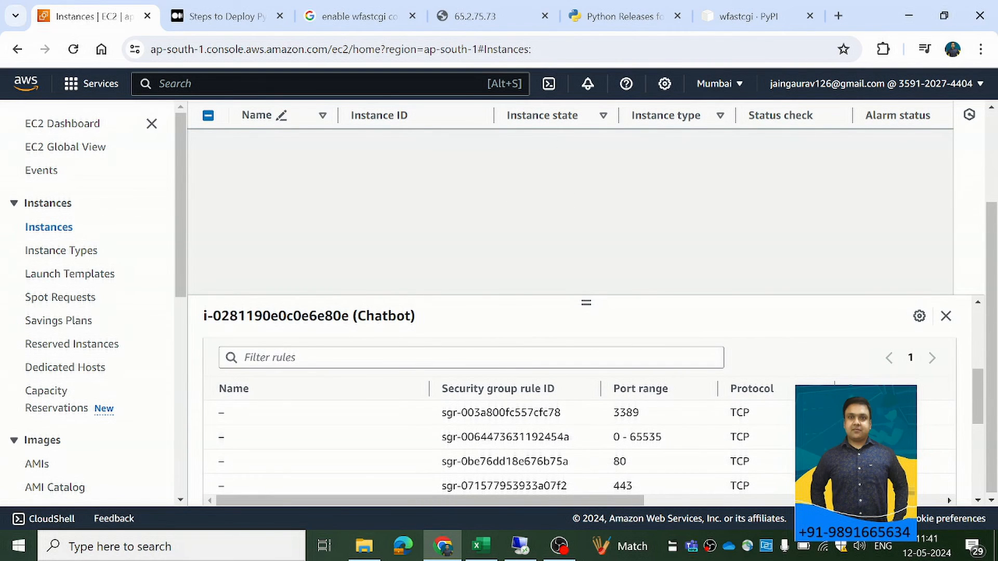
pyautogui.scroll(4, 606, 419)
pyautogui.scroll(-3, 622, 408)
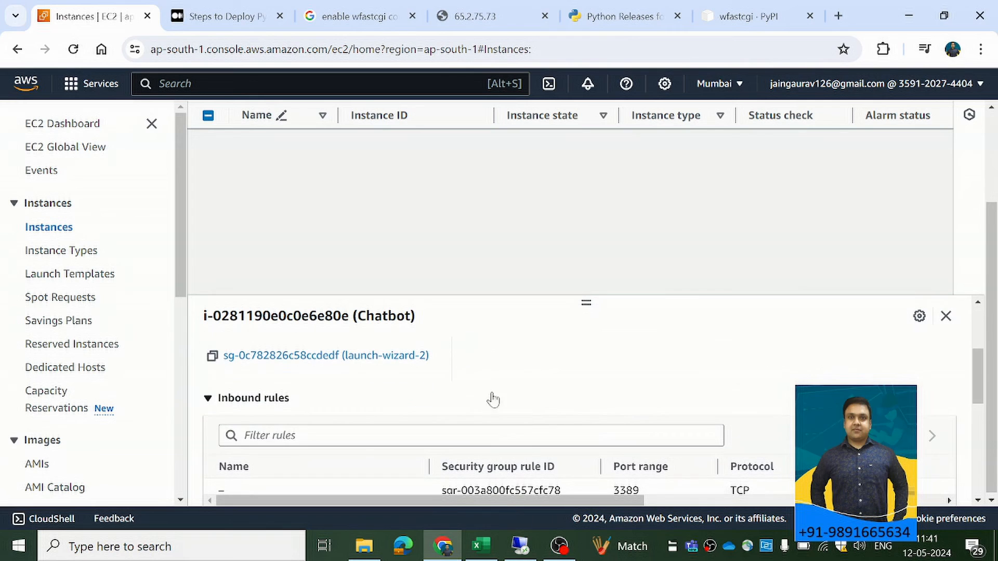
# Open the launch-wizard-2 security group, examine its inbound rules' types, port ranges and sources, and open them for editing.
pyautogui.click(378, 358)
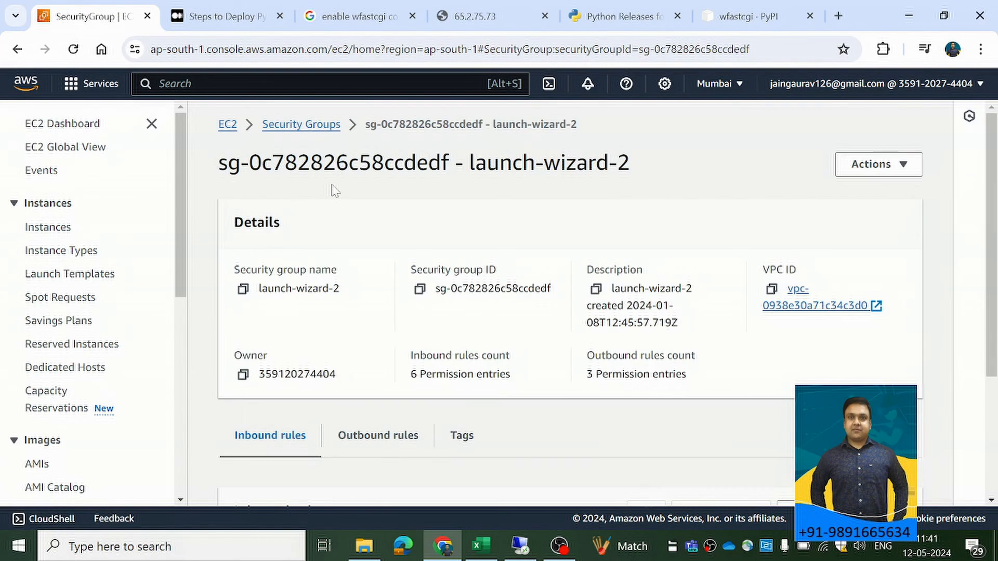
pyautogui.scroll(-6, 421, 196)
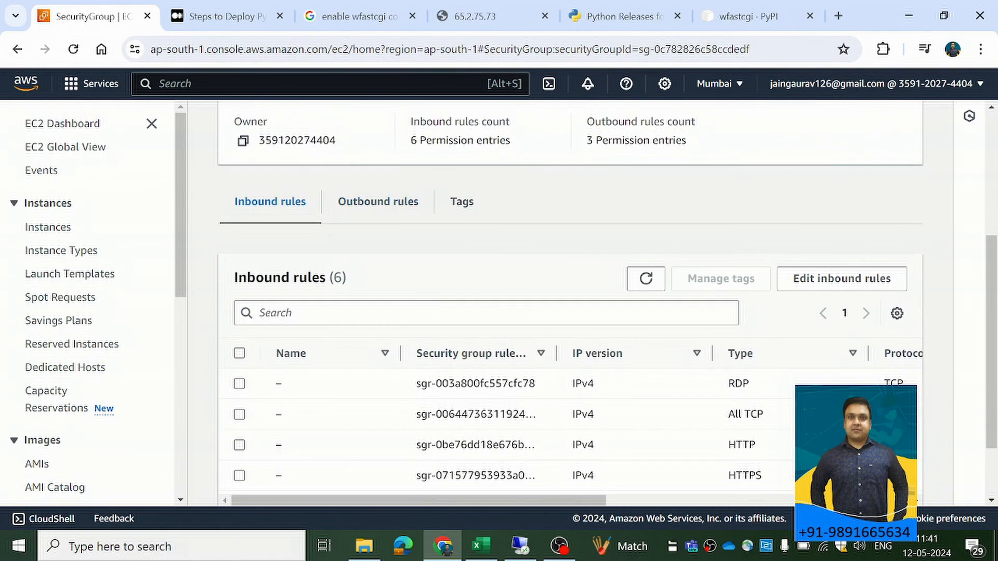
pyautogui.scroll(6, 390, 345)
pyautogui.scroll(-5, 379, 338)
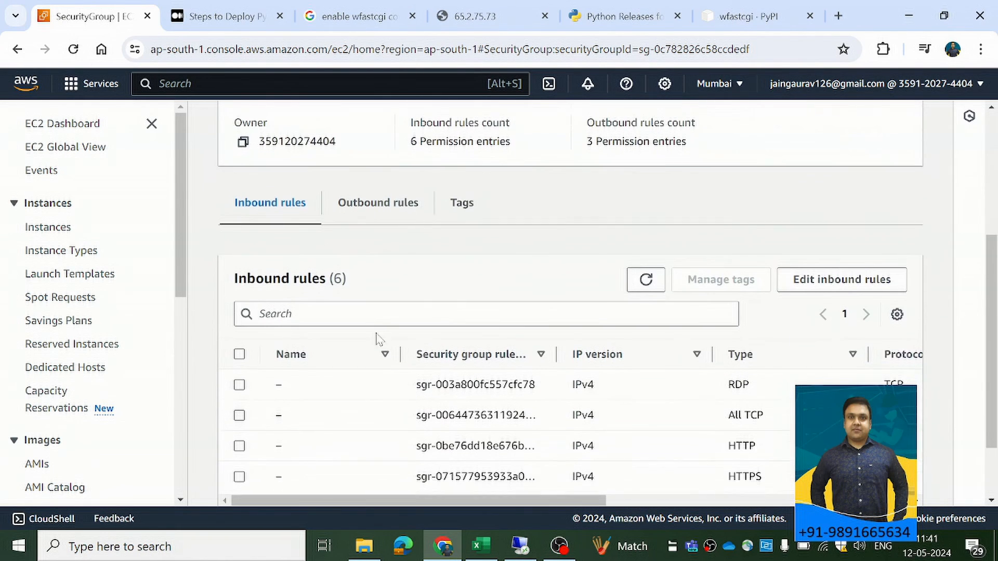
pyautogui.scroll(-2, 505, 364)
pyautogui.moveTo(506, 481); pyautogui.dragTo(741, 479)
pyautogui.scroll(-1, 628, 429)
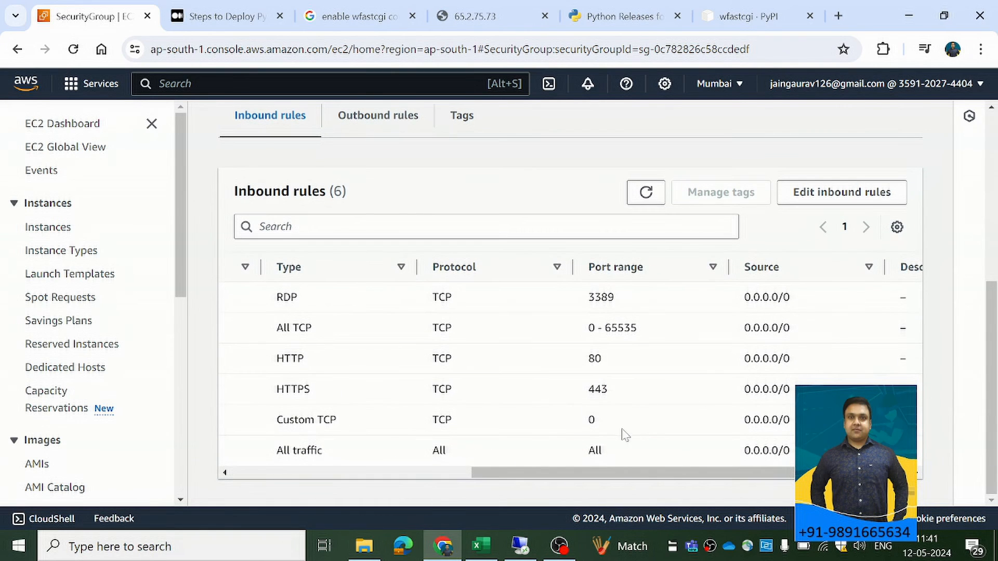
pyautogui.moveTo(632, 480); pyautogui.dragTo(727, 479)
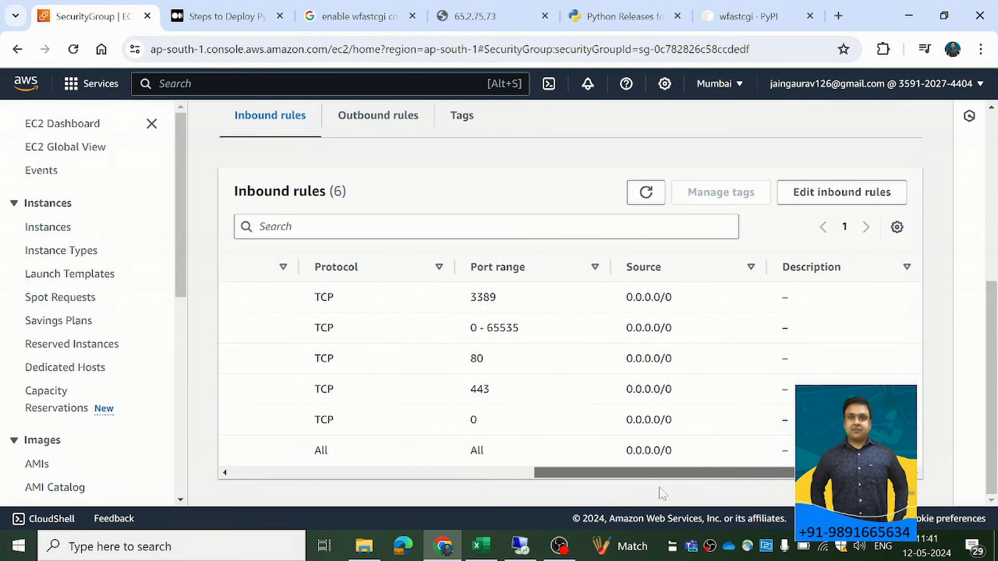
pyautogui.click(842, 192)
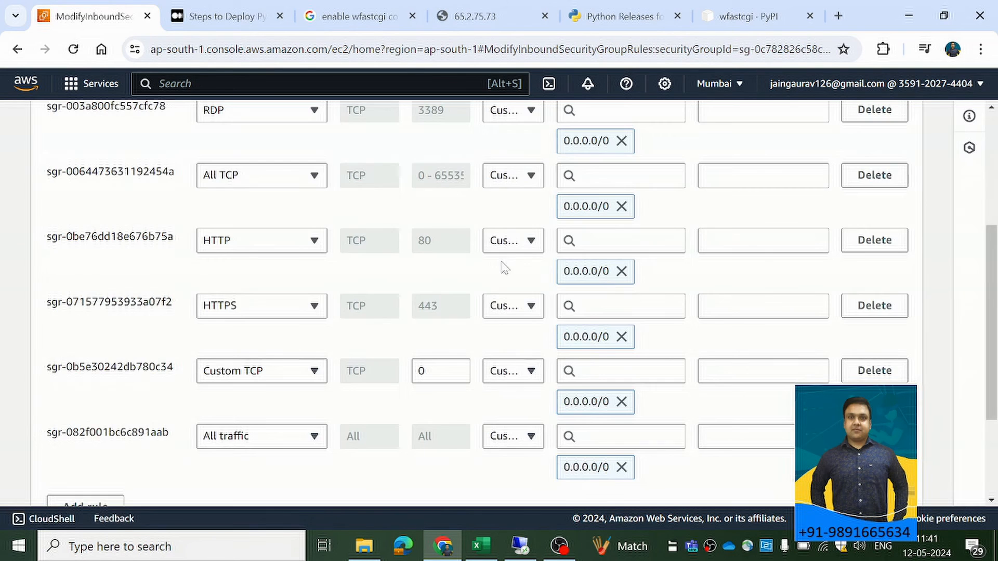
# Examine the types, protocols, port ranges and sources of the launch-wizard-2 security group's inbound rules.
pyautogui.scroll(2, 539, 308)
pyautogui.scroll(-1, 200, 241)
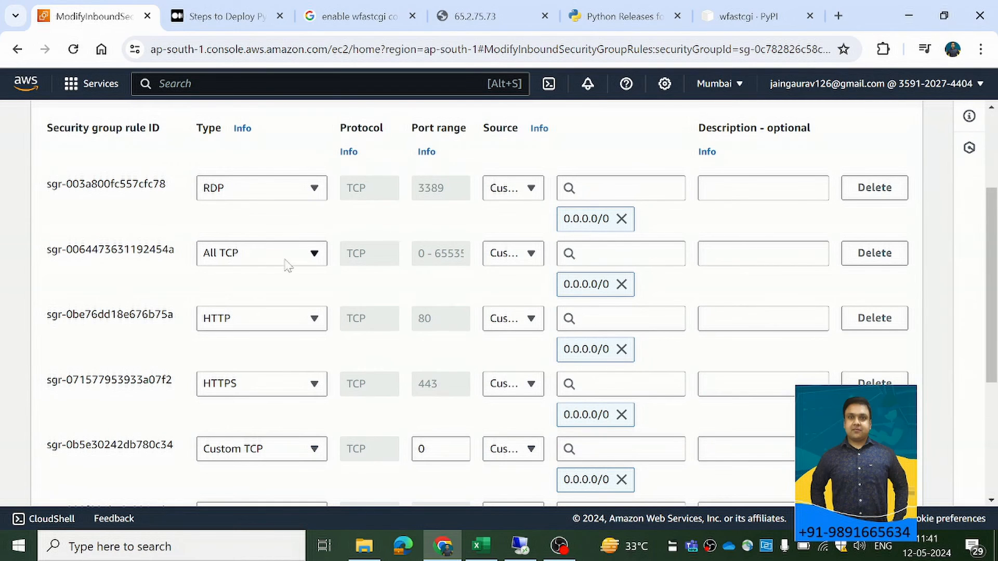
pyautogui.scroll(-3, 349, 285)
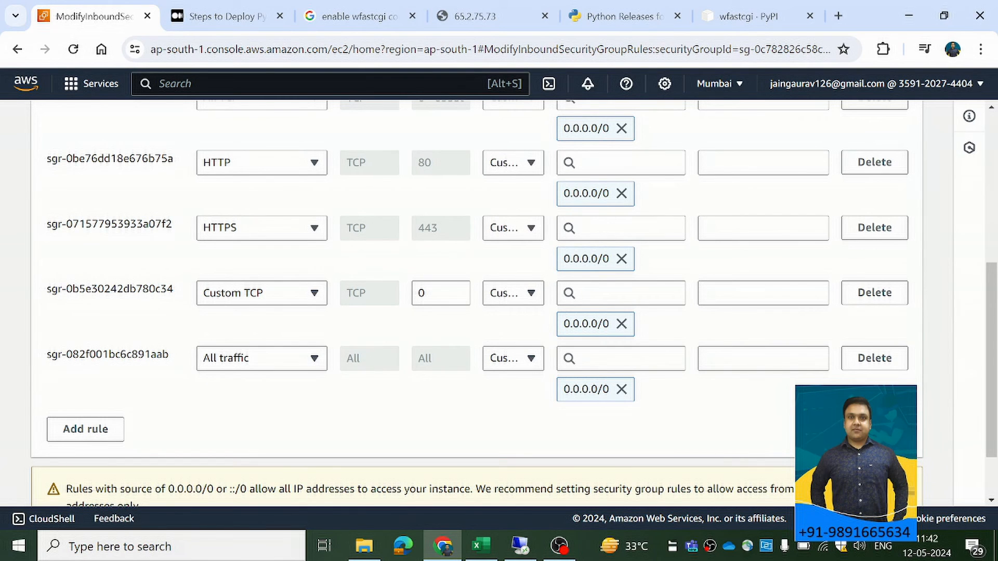
pyautogui.scroll(1, 624, 396)
pyautogui.scroll(5, 622, 396)
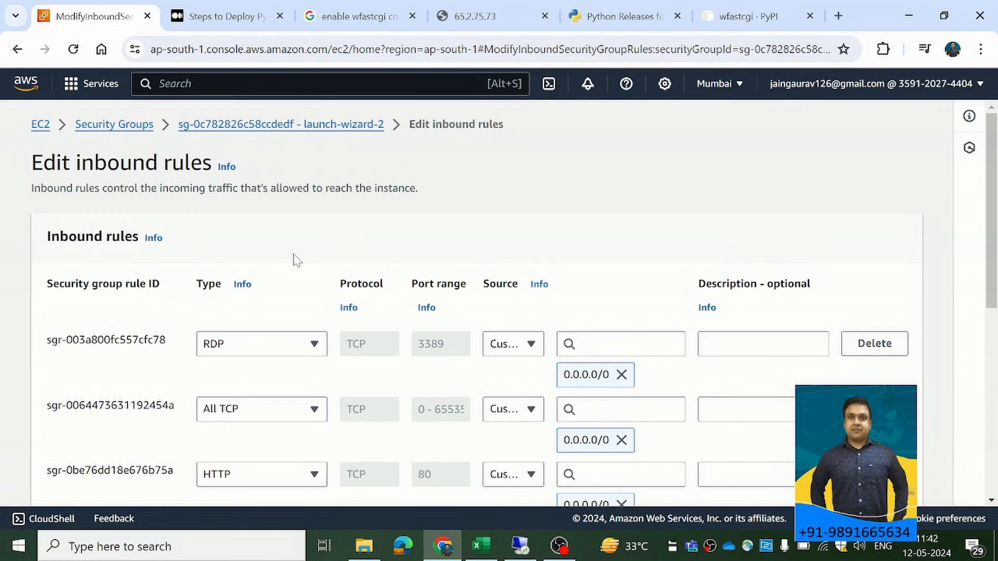
# Return to the EC2 Instances page and examine the Chatbot instance's inbound and outbound rules in its security details.
pyautogui.click(16, 50)
pyautogui.click(16, 50)
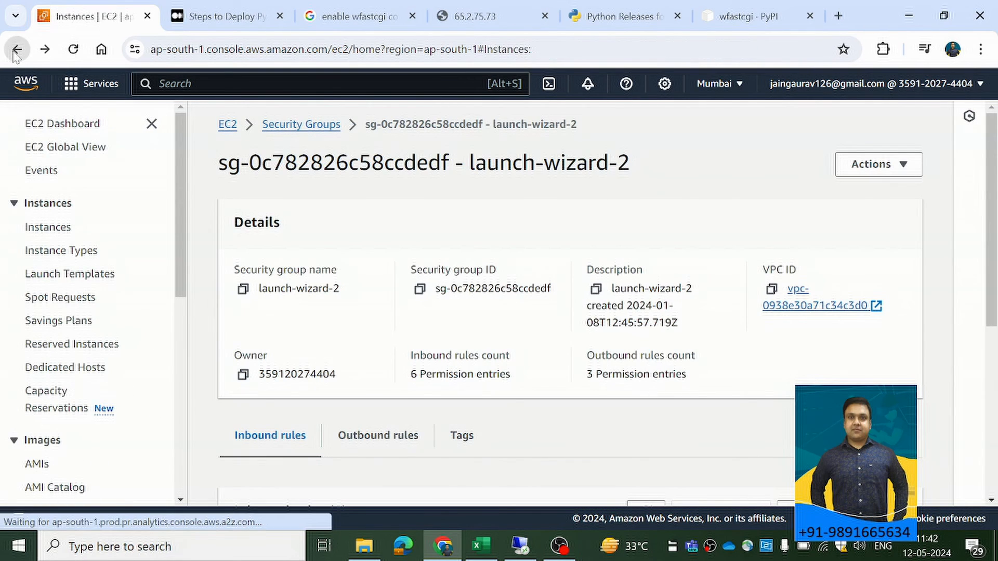
pyautogui.scroll(-3, 509, 372)
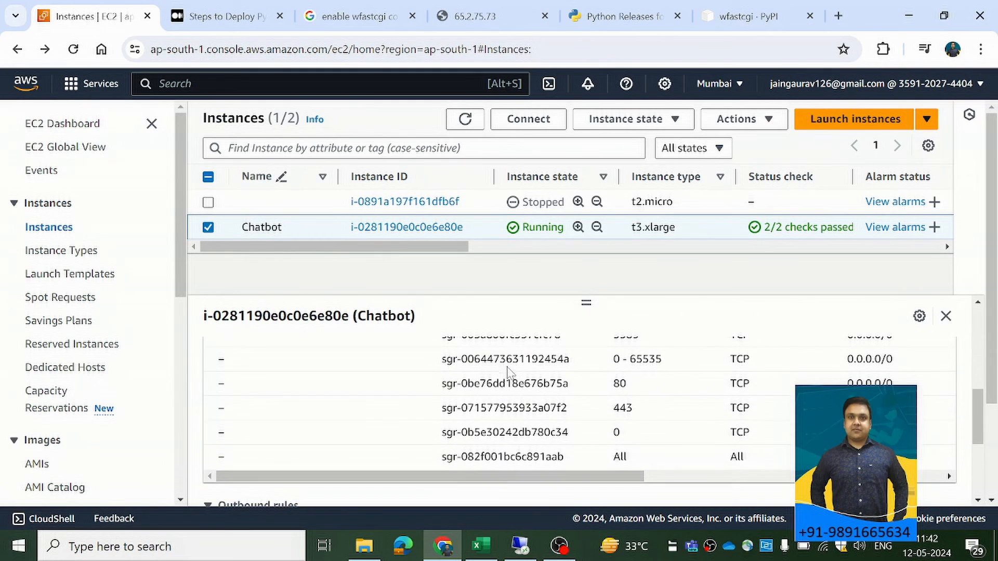
pyautogui.scroll(-3, 565, 500)
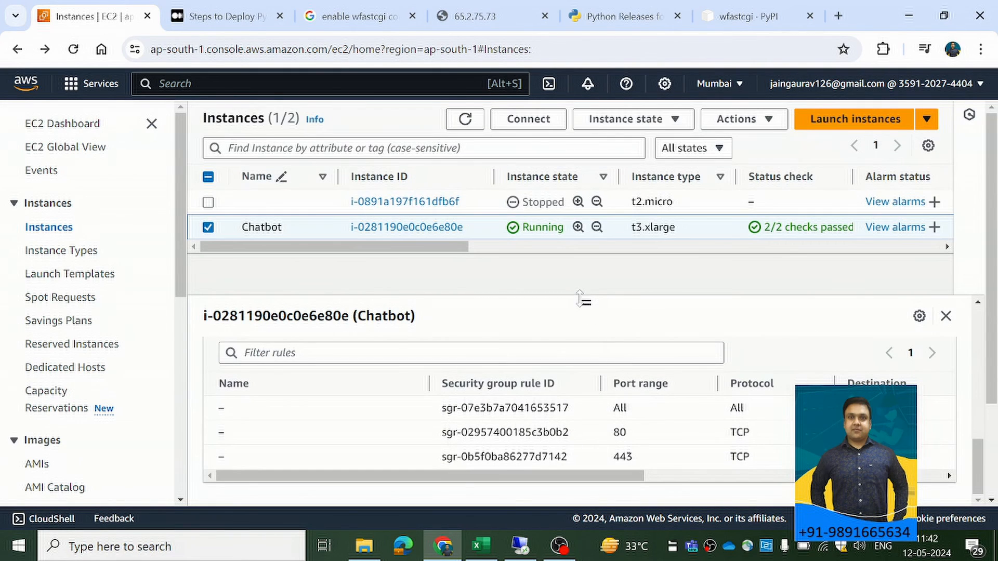
pyautogui.scroll(5, 601, 413)
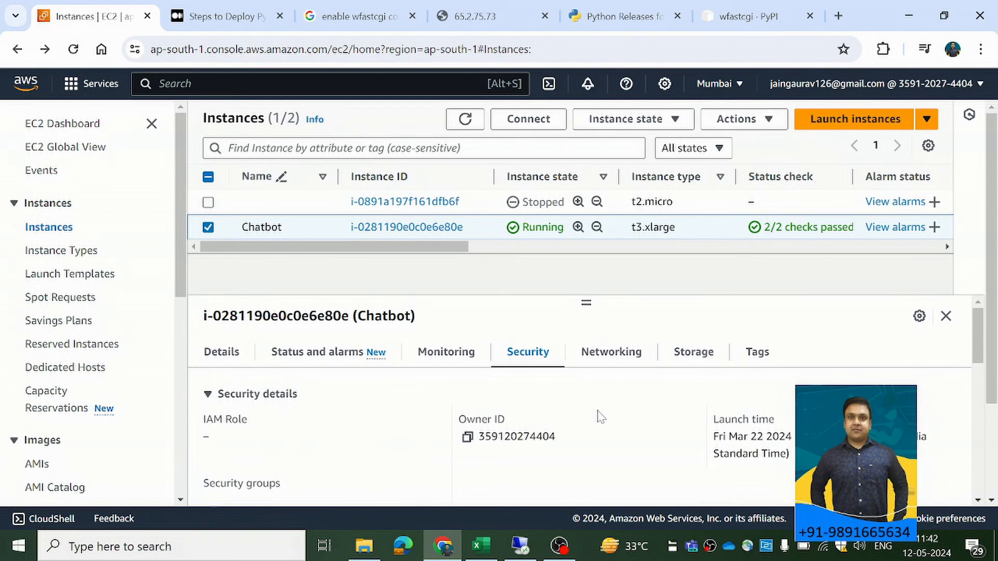
pyautogui.scroll(-4, 596, 395)
pyautogui.scroll(2, 364, 408)
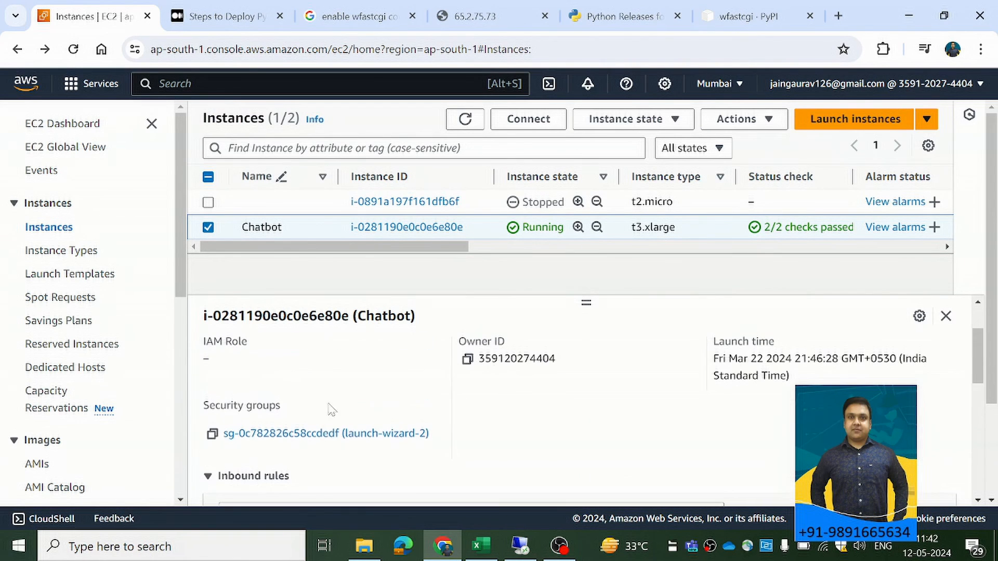
# Open the launch-wizard-2 security group's outbound rules for editing and examine their types, port ranges and destinations.
pyautogui.click(325, 435)
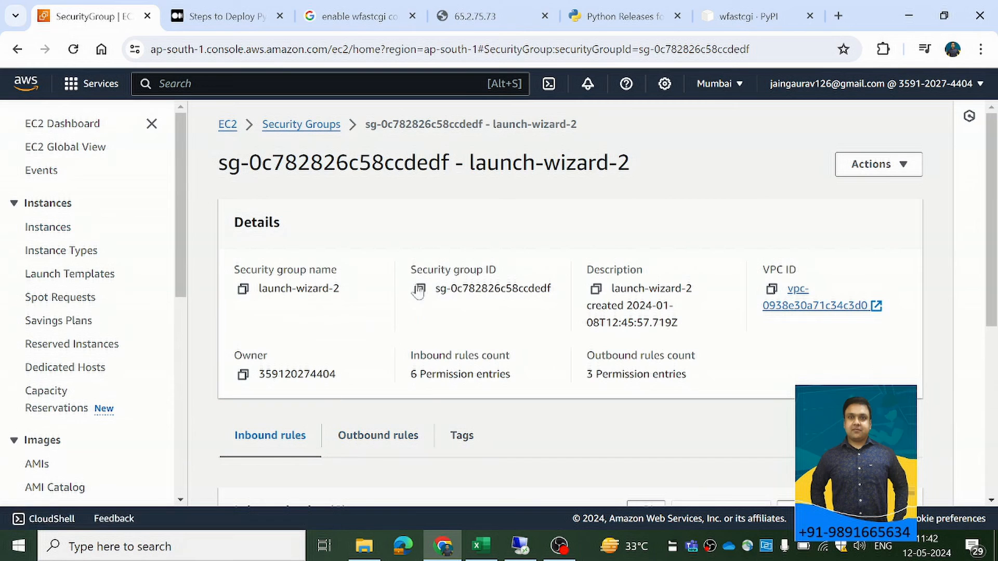
pyautogui.click(375, 446)
pyautogui.scroll(-4, 364, 338)
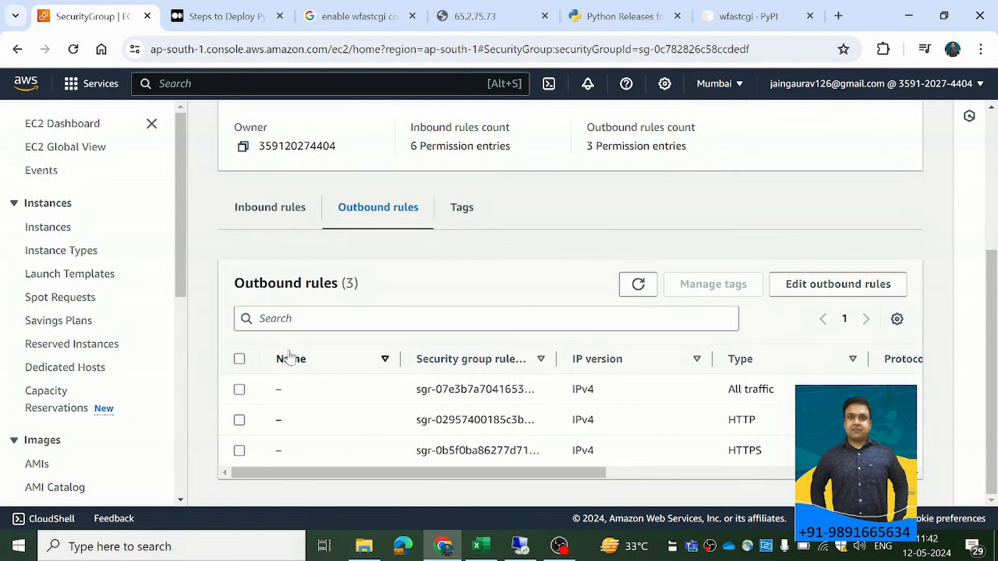
pyautogui.click(884, 285)
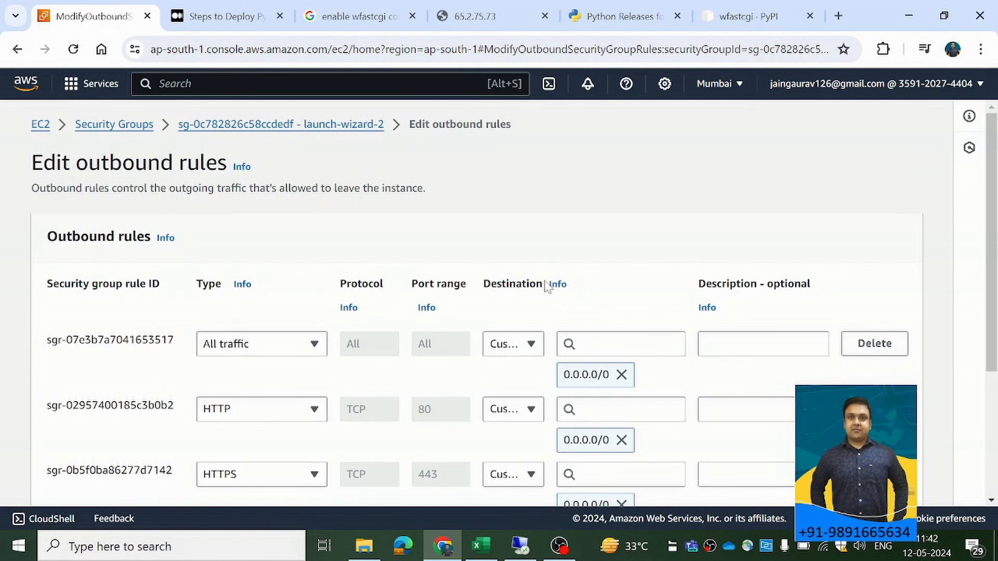
pyautogui.scroll(-3, 341, 301)
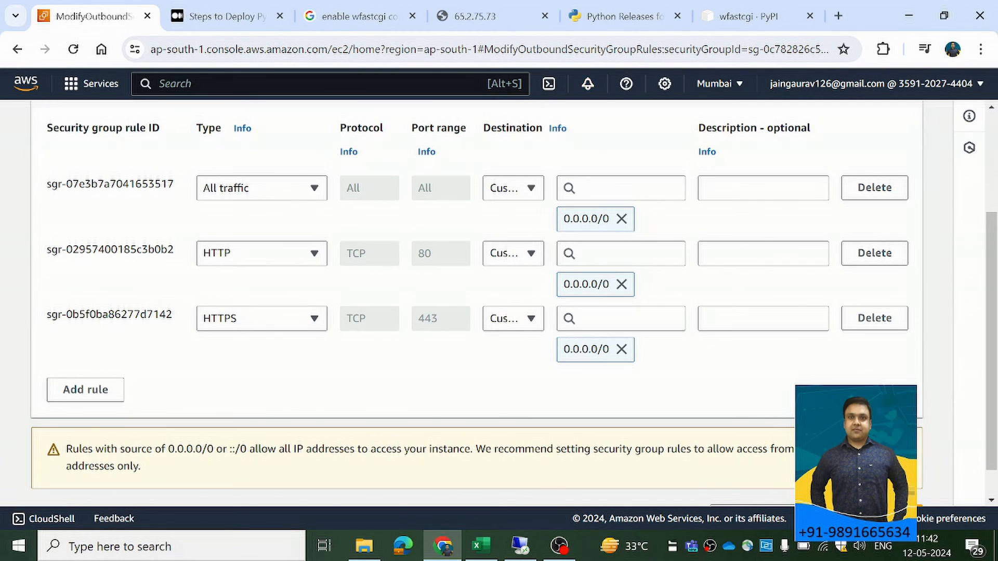
# Switch to the remote desktop session and open the inbound rules of Windows Defender Firewall with Advanced Security.
pyautogui.click(520, 546)
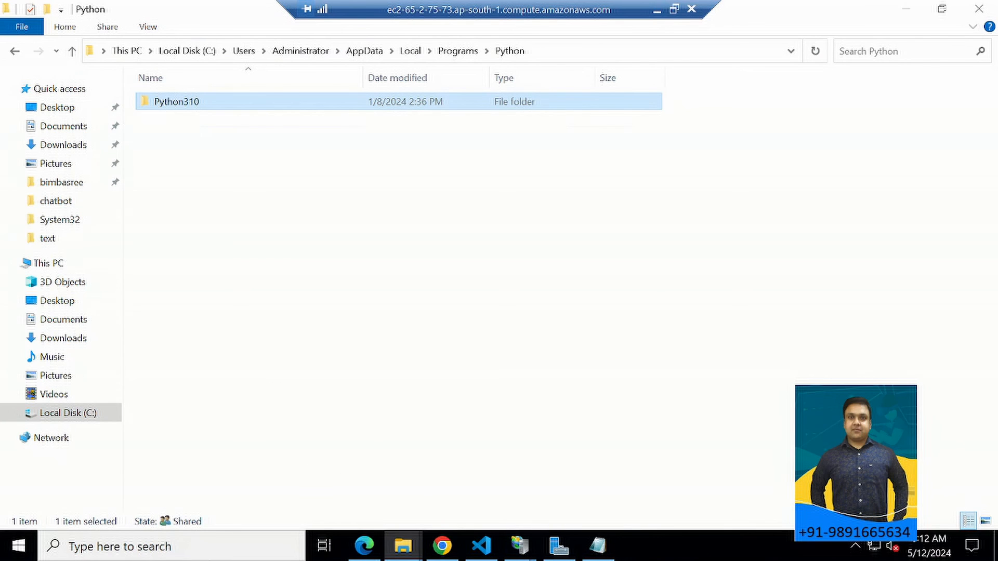
pyautogui.click(156, 546)
pyautogui.write('f')
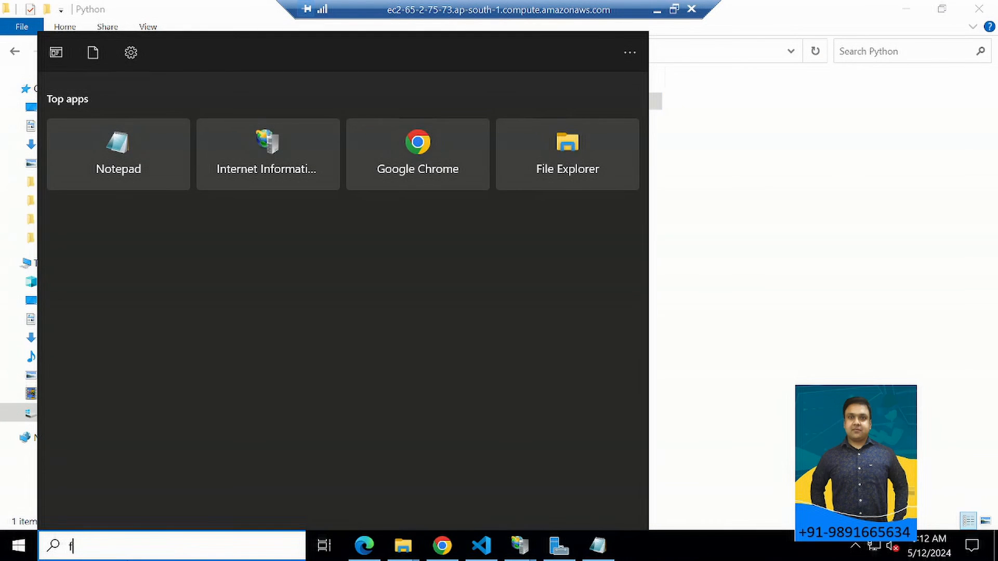
pyautogui.write('ire')
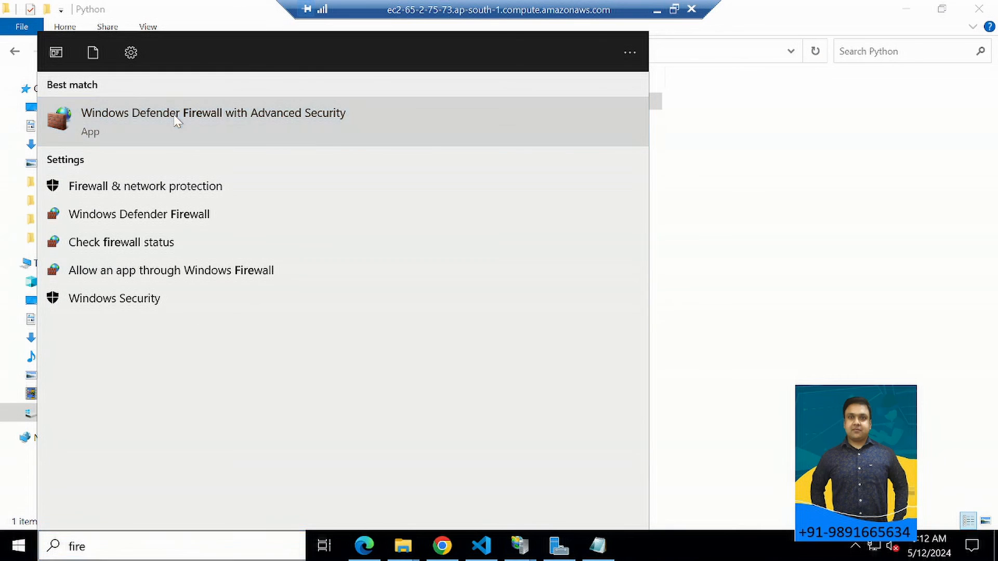
pyautogui.click(177, 121)
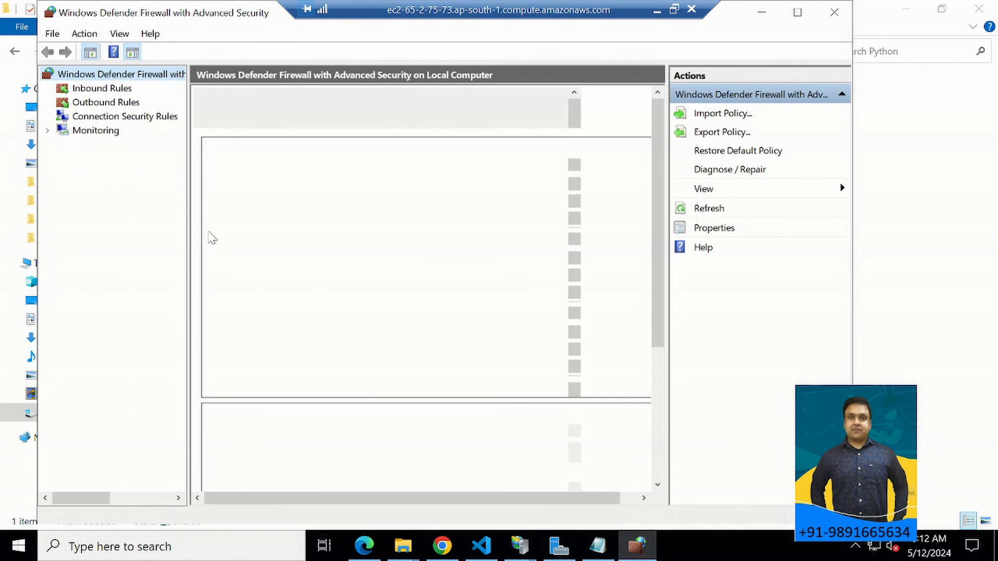
pyautogui.click(94, 91)
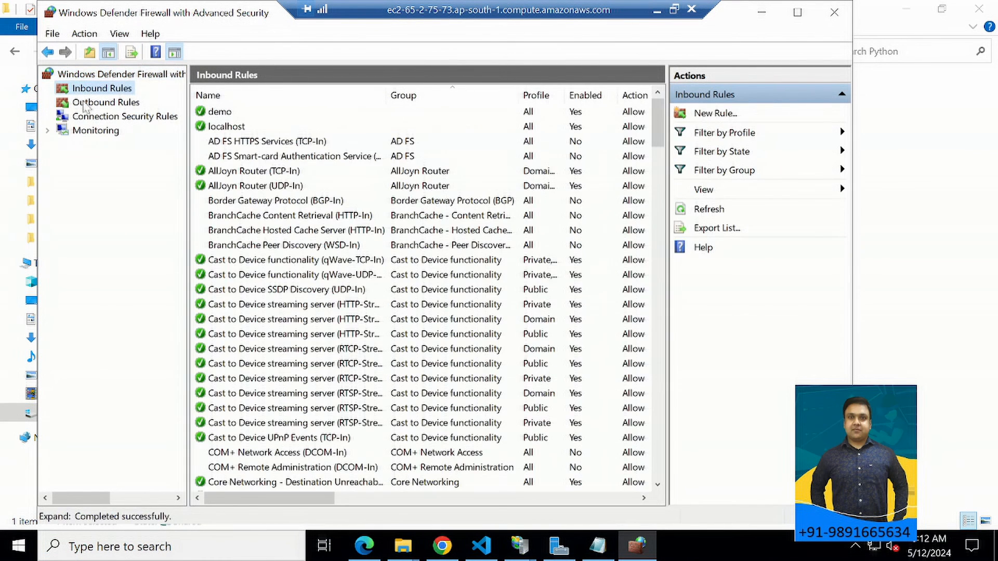
# Examine the demo inbound rule's properties, including its protocol and ports, programs, local principals and remote computers, and close them without changes.
pyautogui.doubleClick(220, 112)
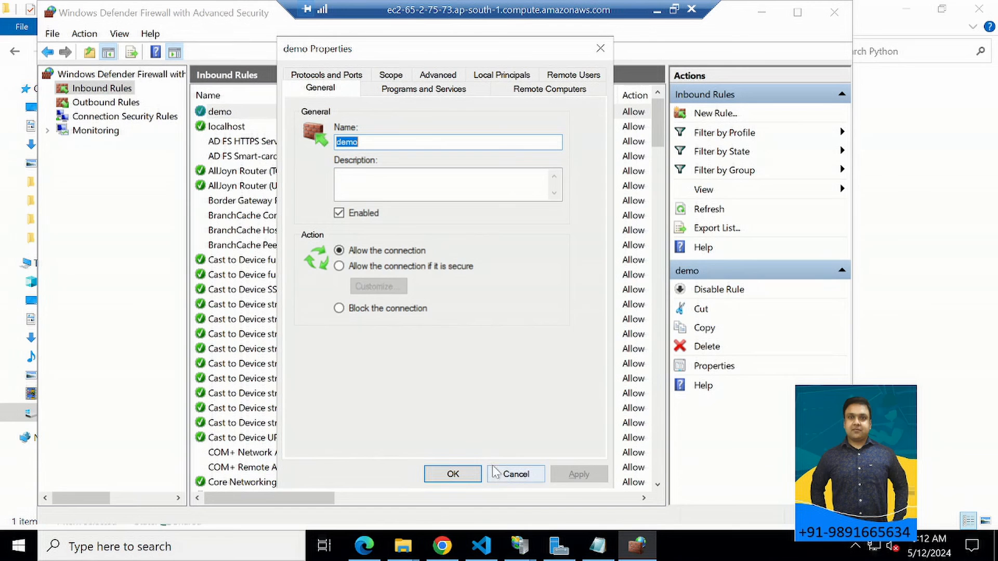
pyautogui.click(516, 474)
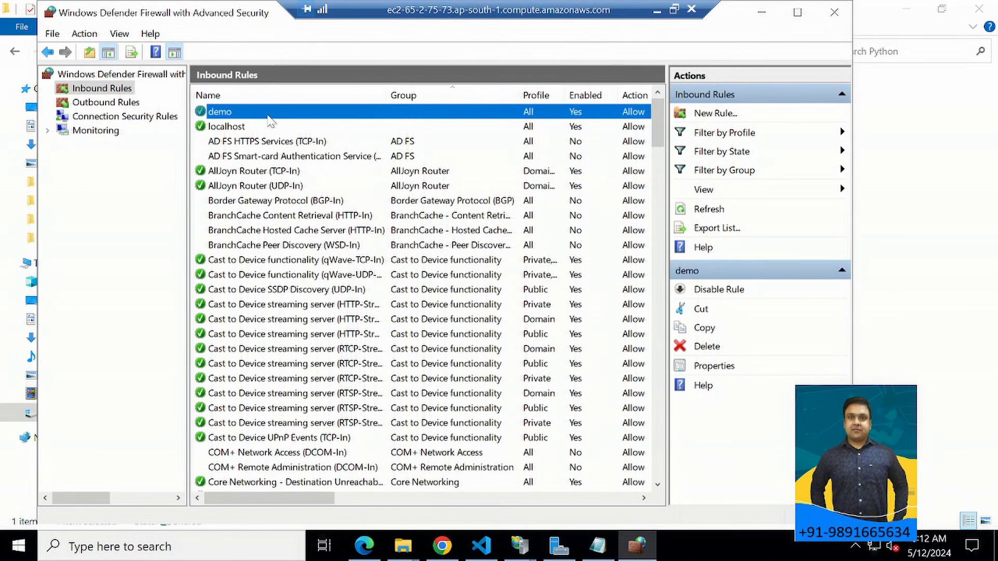
pyautogui.rightClick(267, 114)
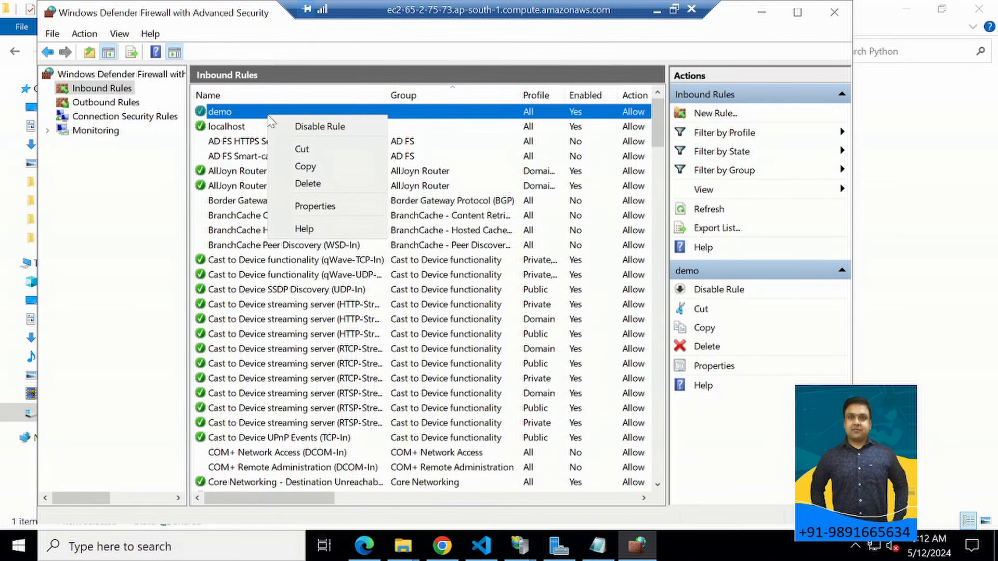
pyautogui.click(325, 207)
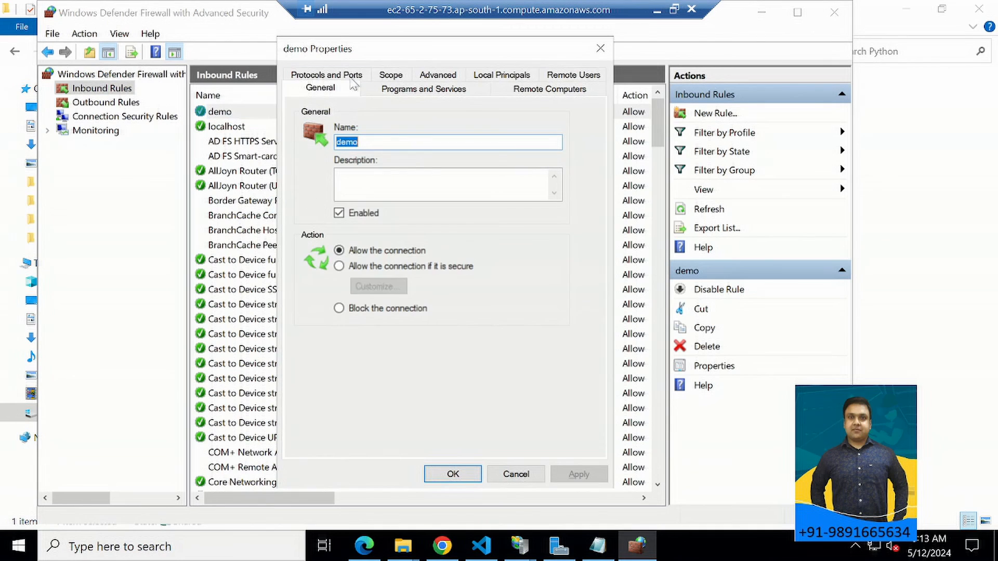
pyautogui.click(352, 78)
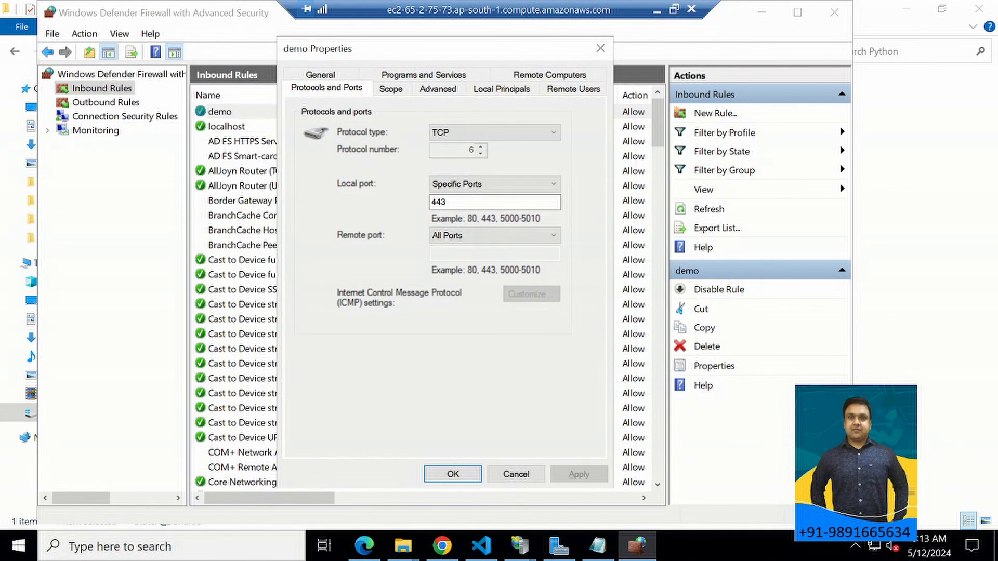
pyautogui.click(404, 76)
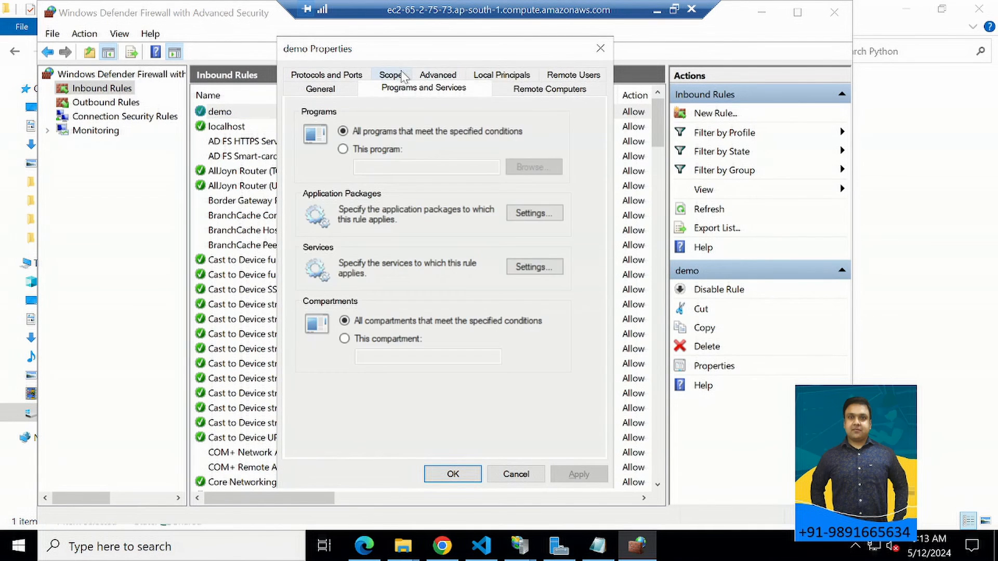
pyautogui.click(500, 76)
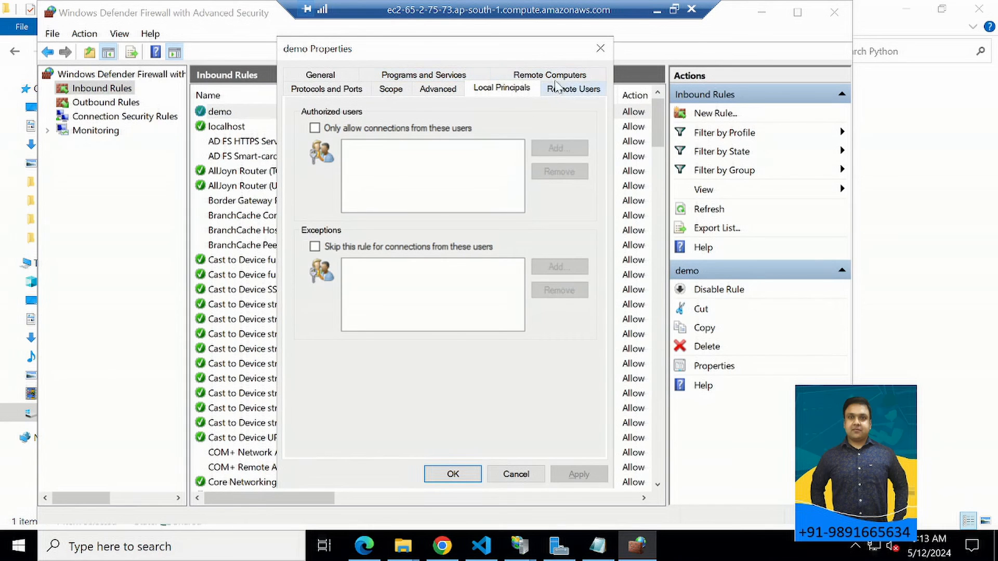
pyautogui.click(559, 77)
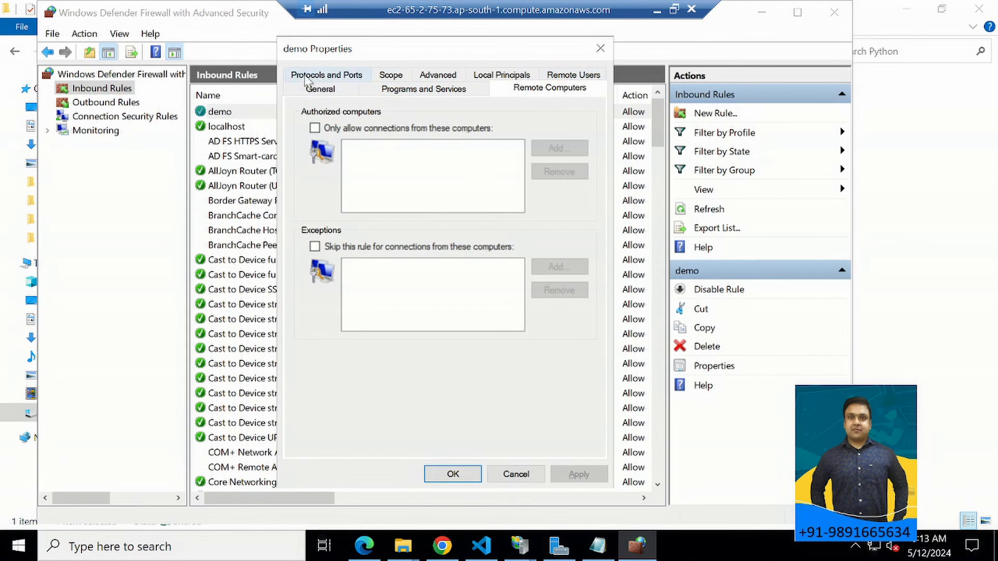
pyautogui.click(307, 77)
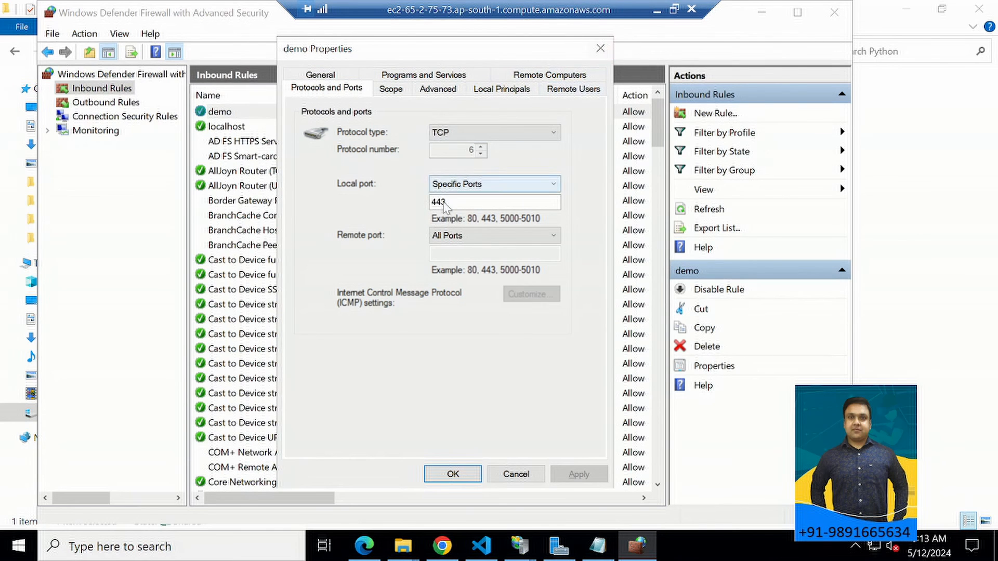
pyautogui.click(602, 49)
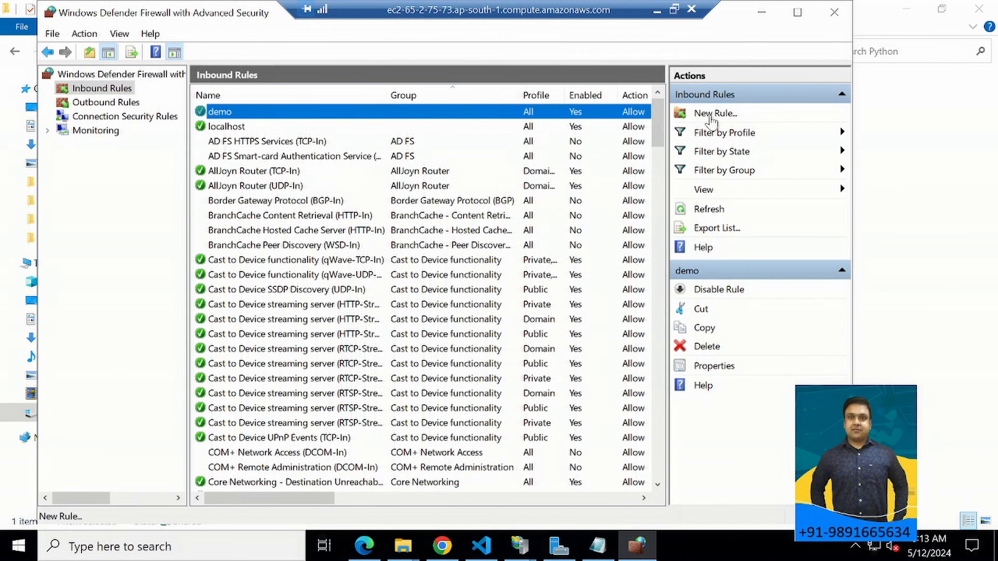
# Walk through a new inbound port rule for TCP port 333, allowing connections on all profiles, and exit the wizard without creating it.
pyautogui.click(715, 113)
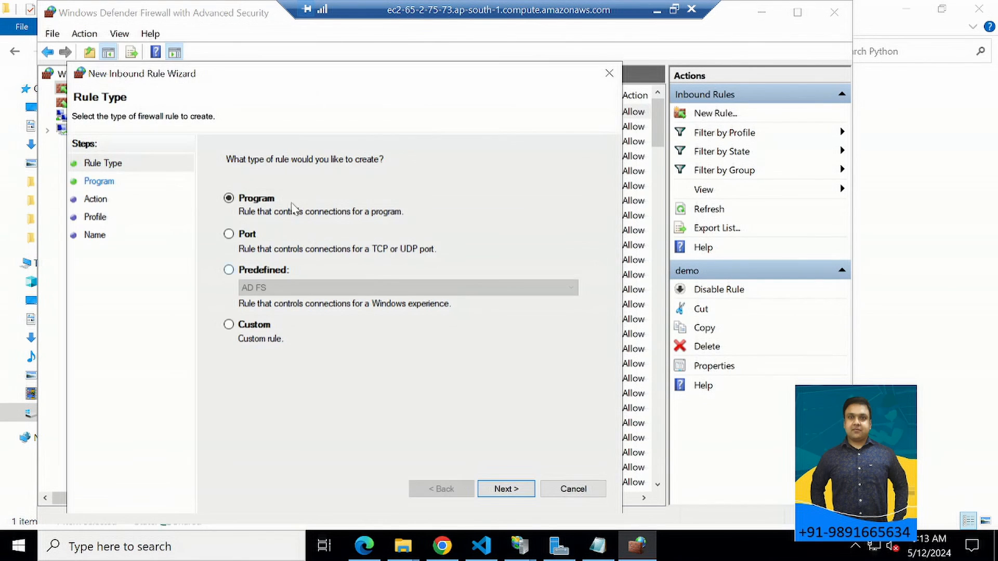
pyautogui.click(240, 240)
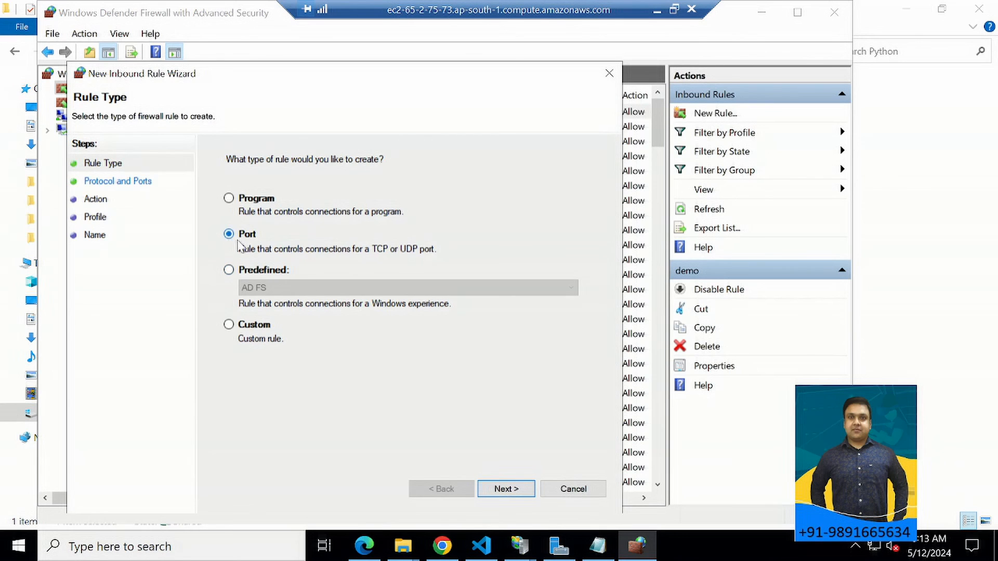
pyautogui.click(504, 490)
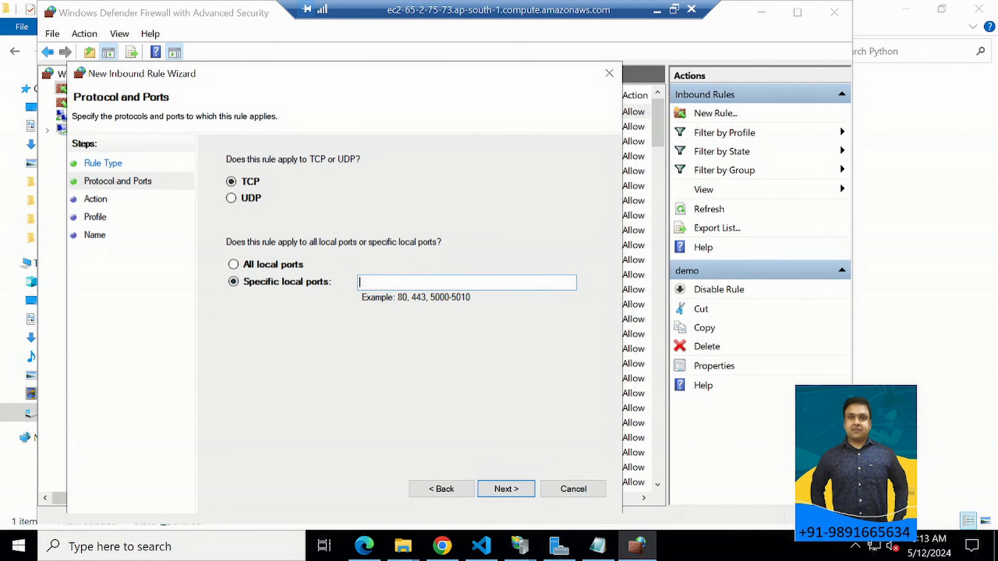
pyautogui.click(516, 490)
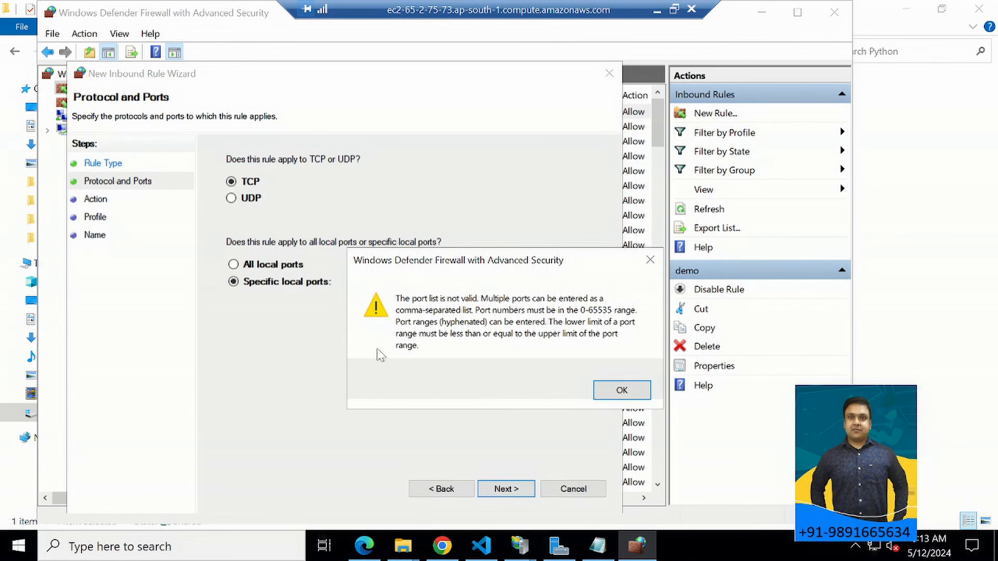
pyautogui.click(650, 260)
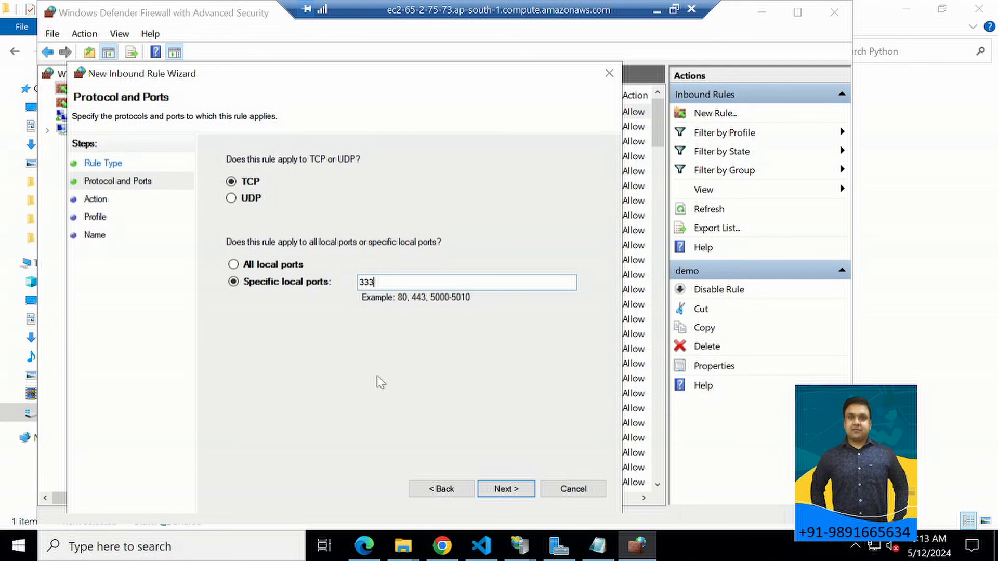
pyautogui.click(484, 488)
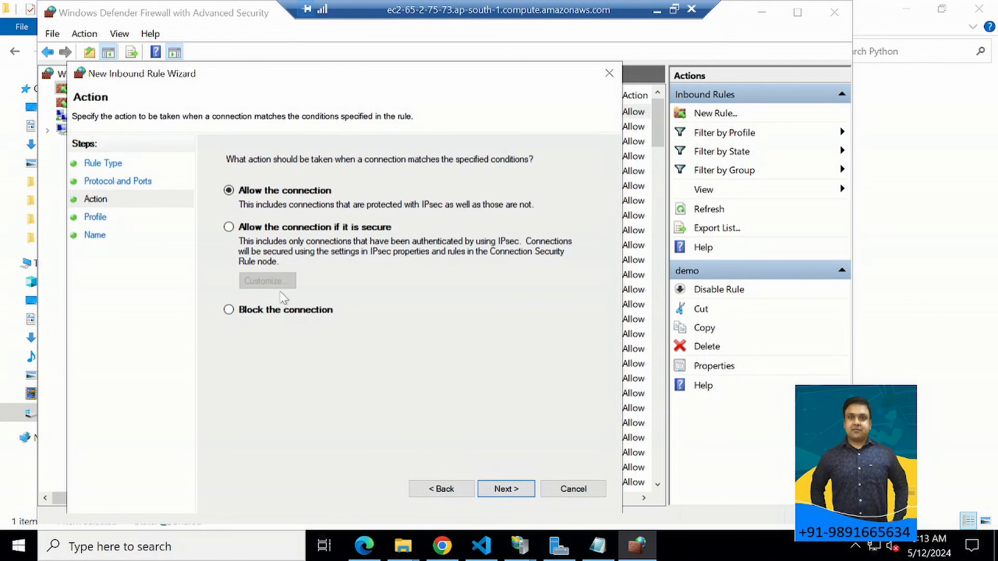
pyautogui.click(508, 490)
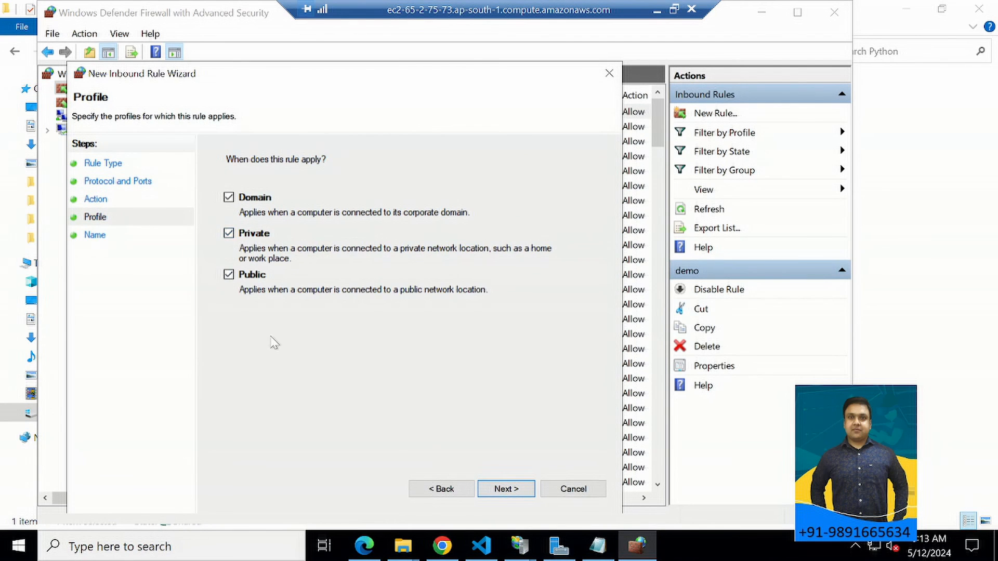
pyautogui.click(508, 490)
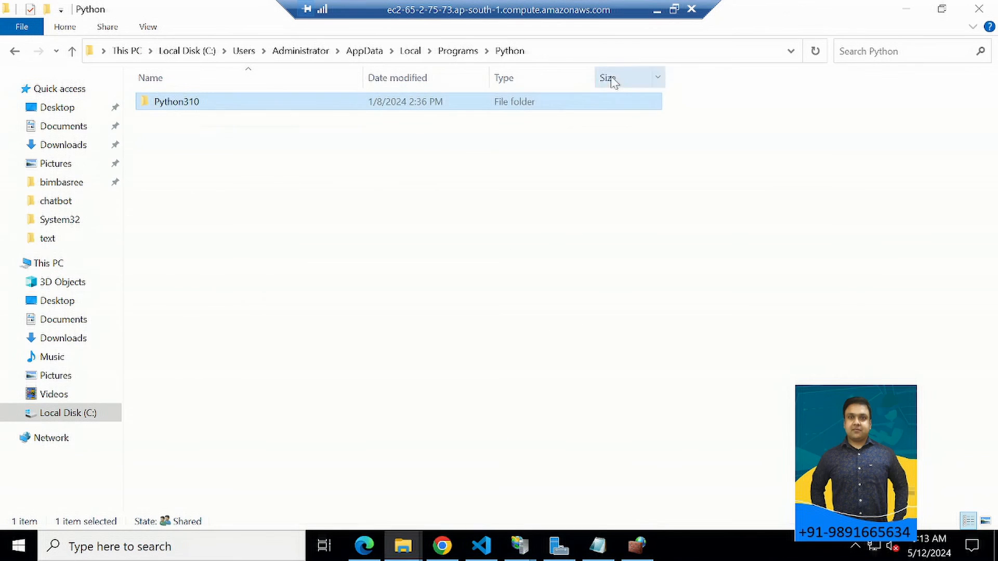
pyautogui.click(612, 76)
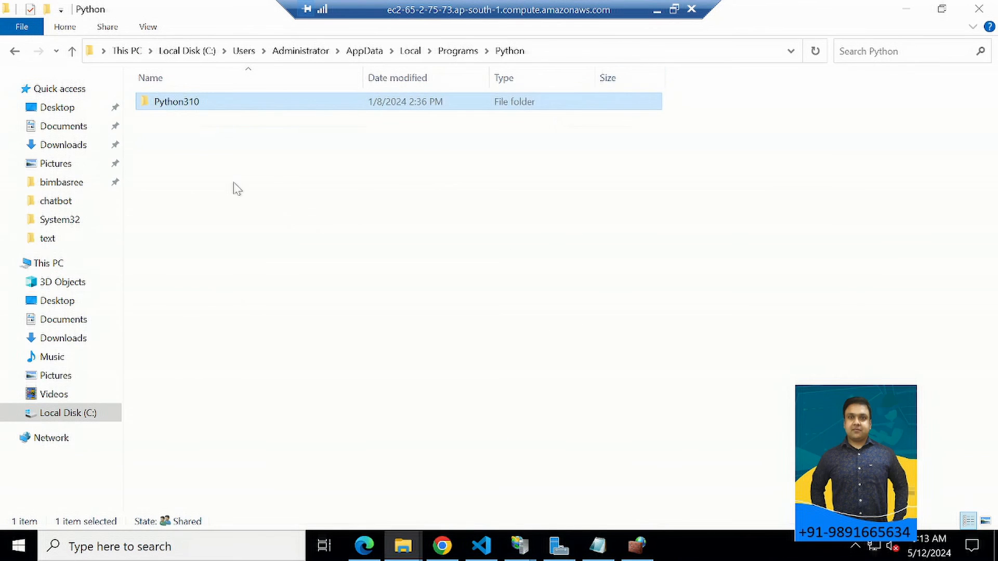
# Close the firewall console, switch from the remote desktop session to the local browser, and view the deployed site at 65.2.75.73.
pyautogui.click(638, 546)
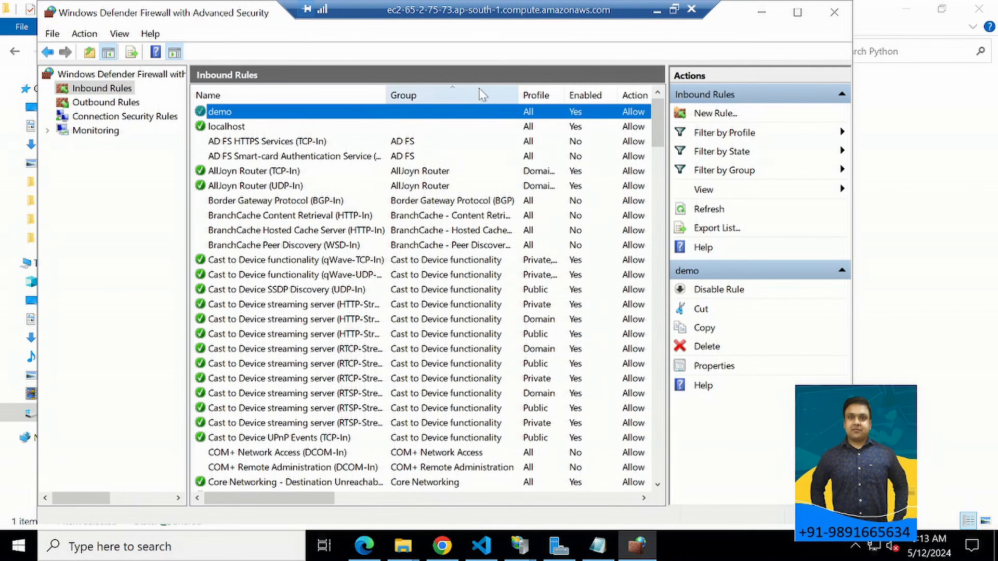
pyautogui.click(835, 11)
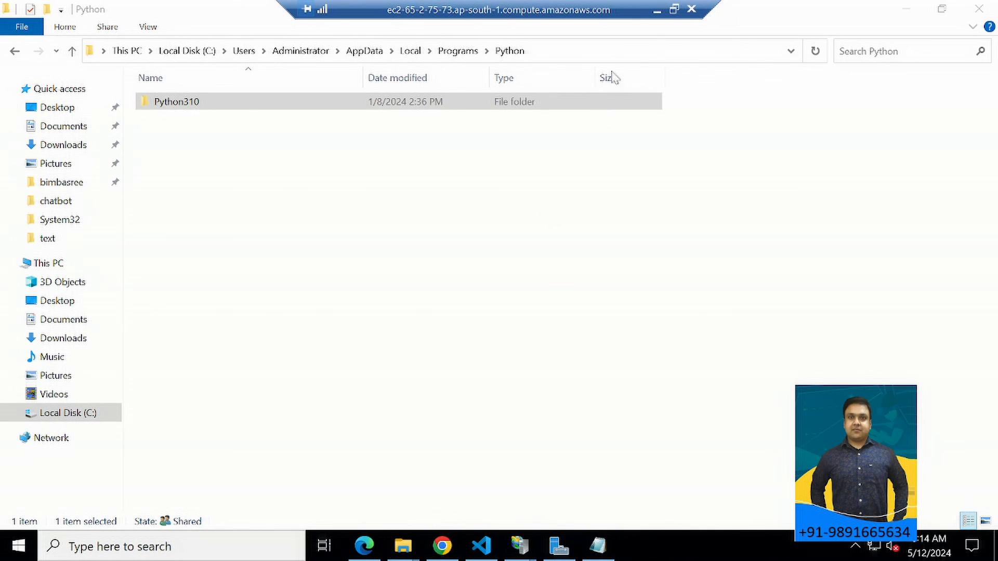
pyautogui.click(655, 12)
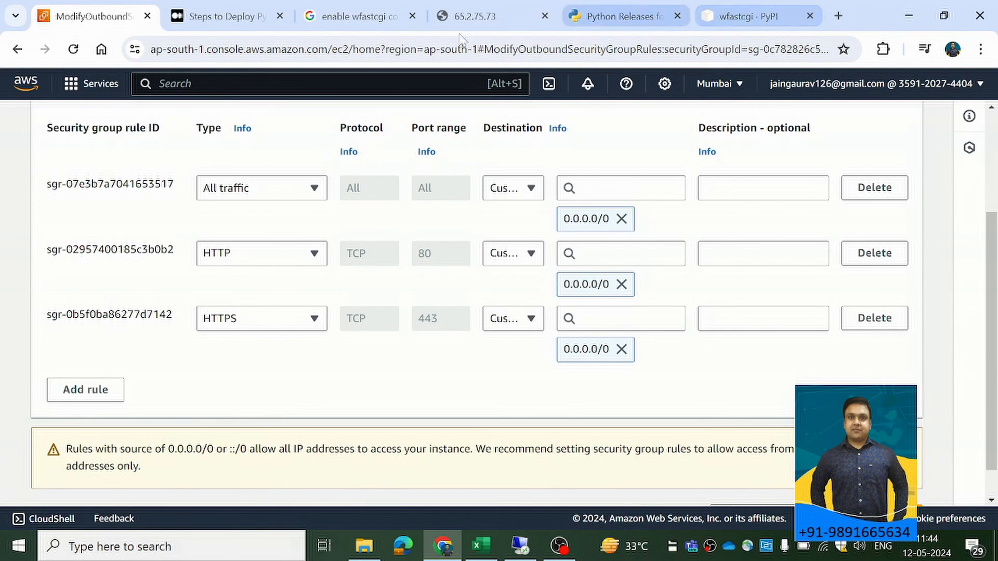
pyautogui.click(469, 22)
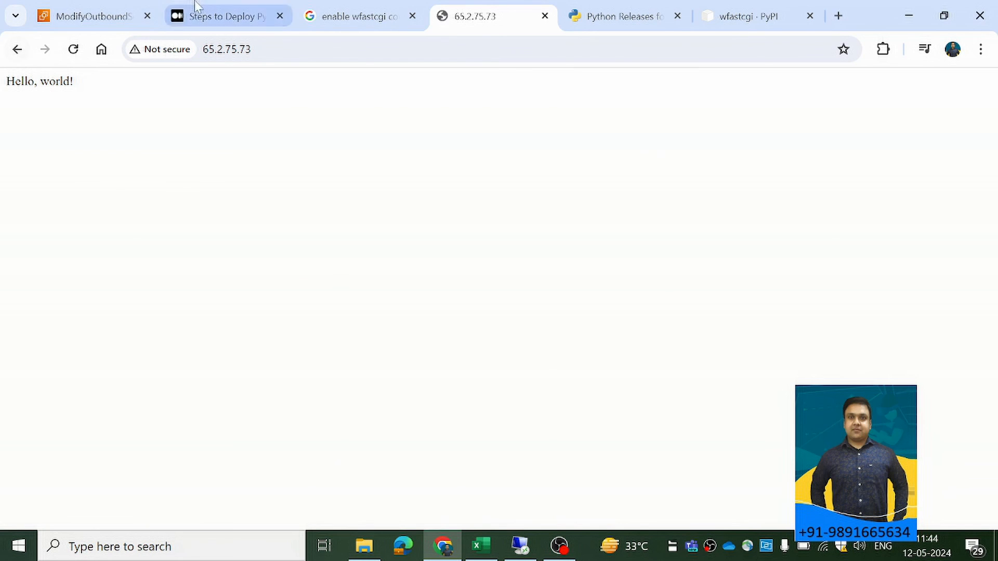
# Review the Medium deployment article from the virtual environment section through IIS, FastCGI settings, website creation and handler mappings to Additional Steps.
pyautogui.click(200, 17)
pyautogui.scroll(-19, 407, 249)
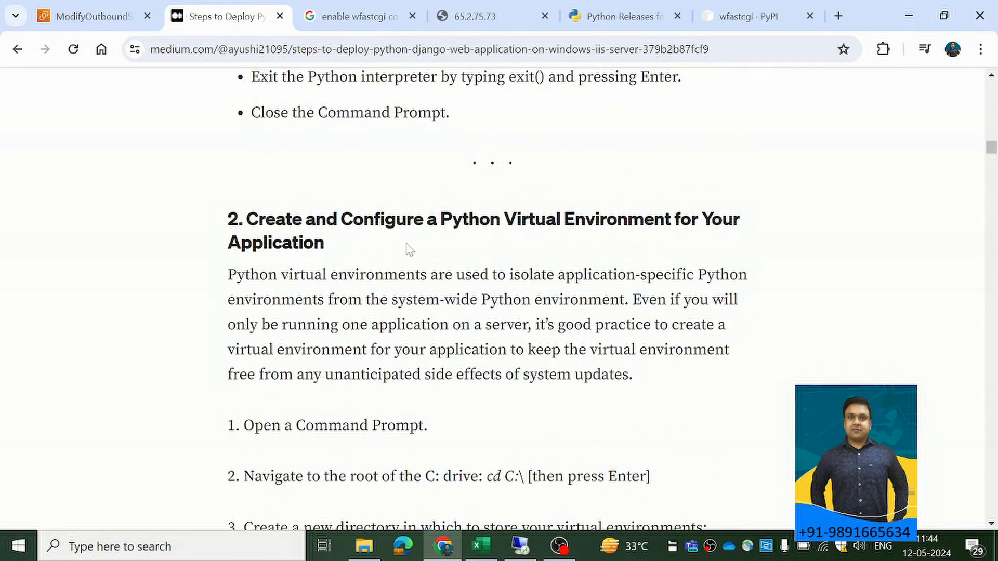
pyautogui.scroll(-15, 407, 248)
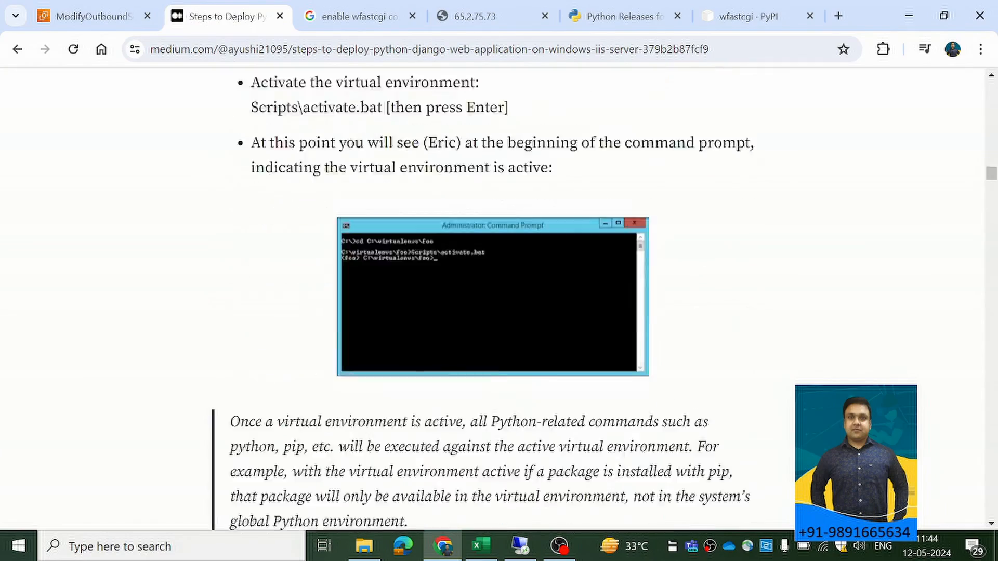
pyautogui.scroll(-17, 493, 299)
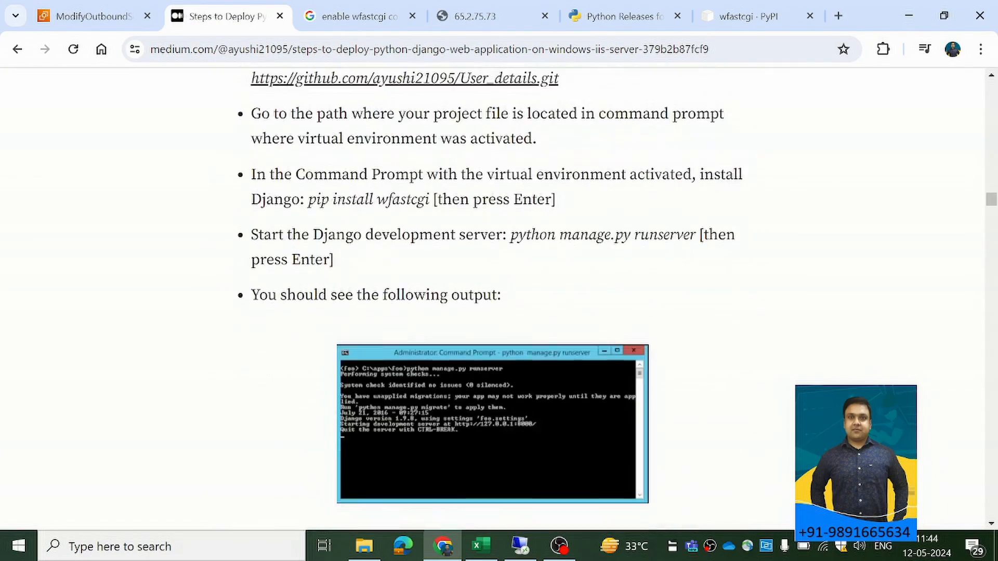
pyautogui.scroll(-18, 405, 252)
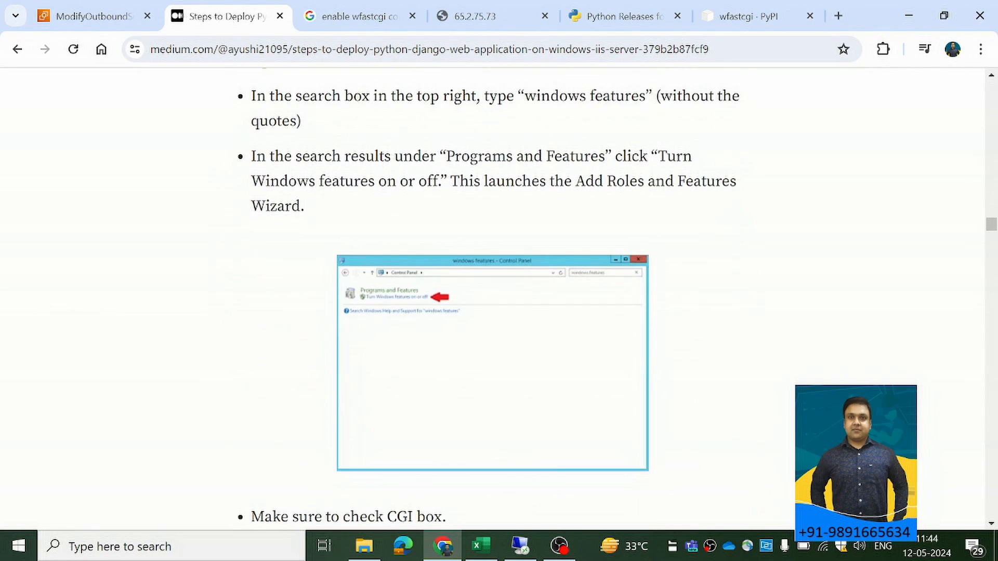
pyautogui.scroll(-4, 406, 251)
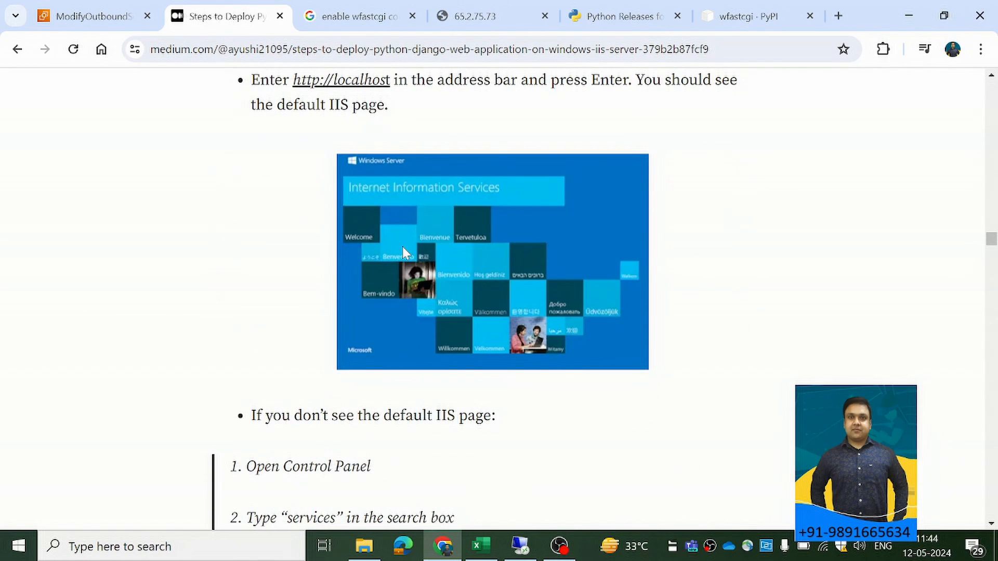
pyautogui.scroll(-11, 402, 251)
pyautogui.scroll(-13, 403, 282)
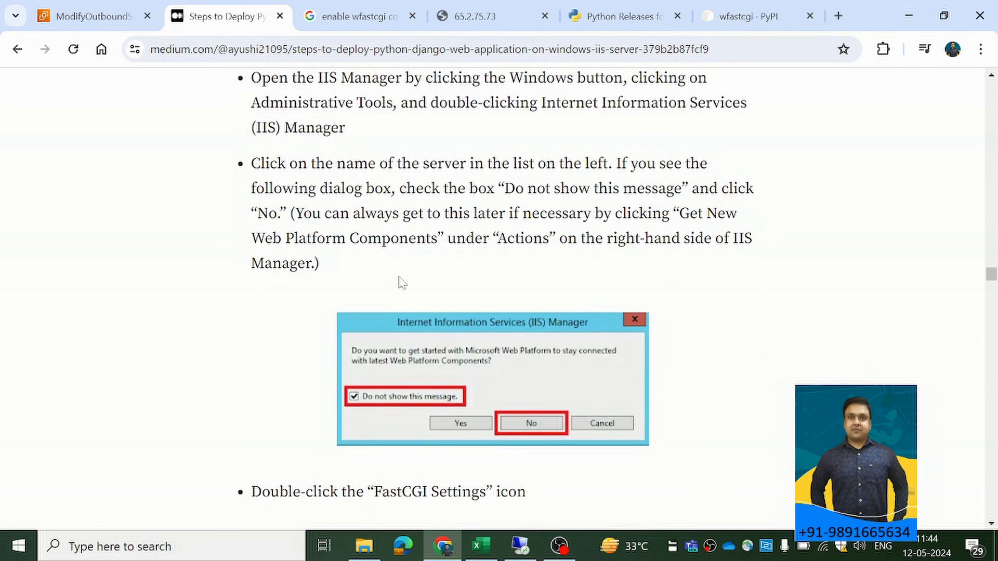
pyautogui.scroll(-20, 402, 284)
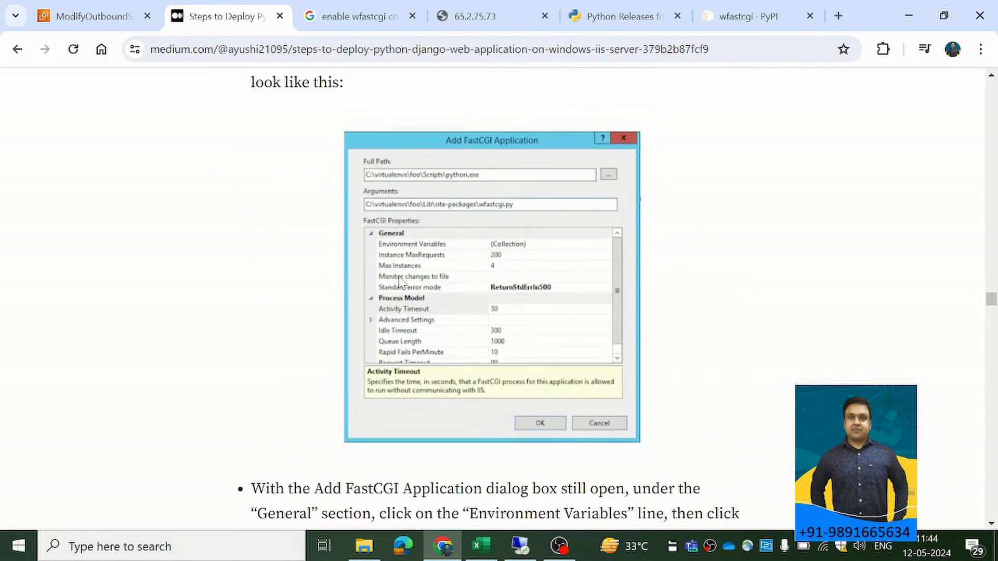
pyautogui.scroll(-2, 400, 280)
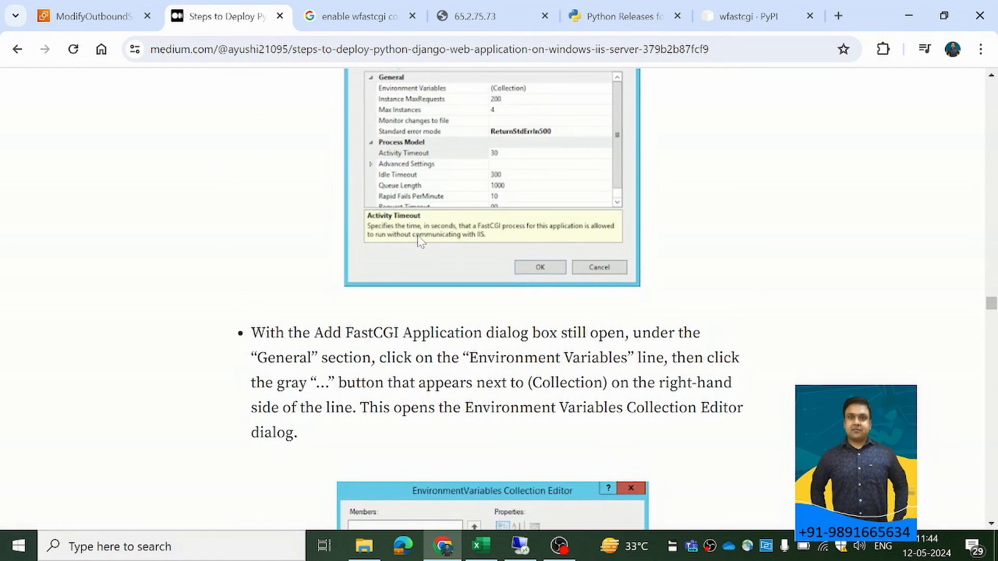
pyautogui.scroll(-1, 419, 244)
pyautogui.scroll(-4, 419, 244)
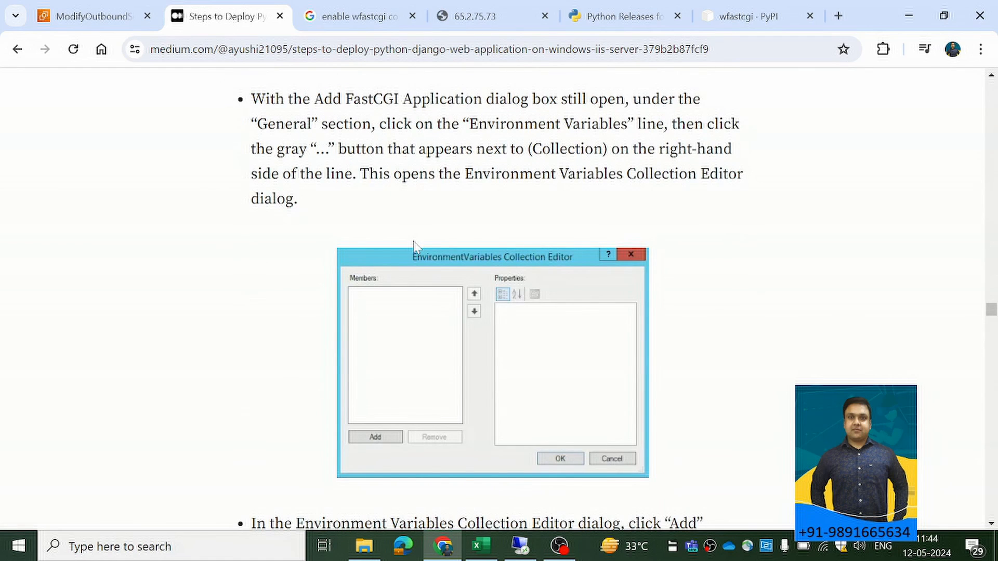
pyautogui.scroll(-15, 414, 245)
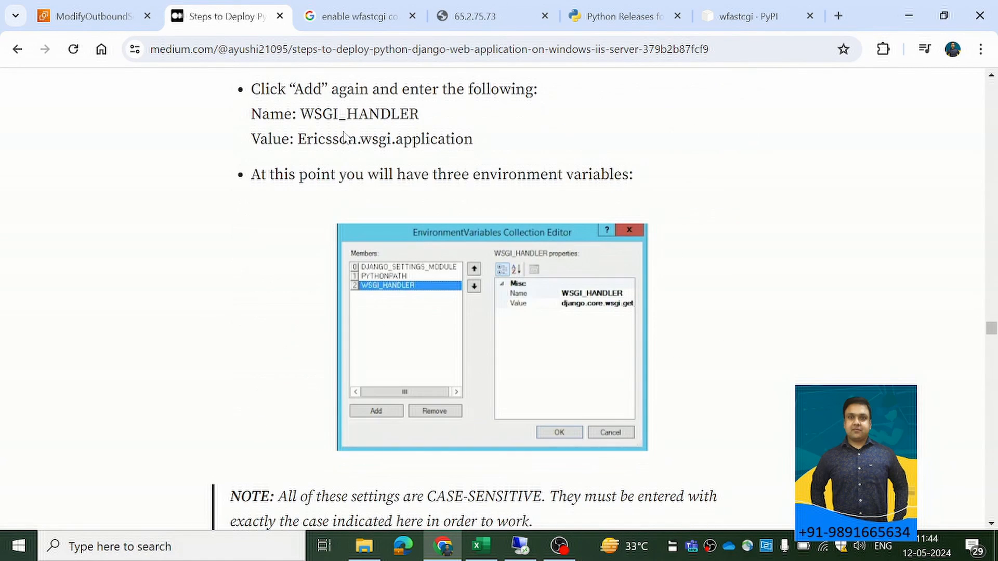
pyautogui.scroll(-5, 421, 411)
pyautogui.scroll(-14, 423, 410)
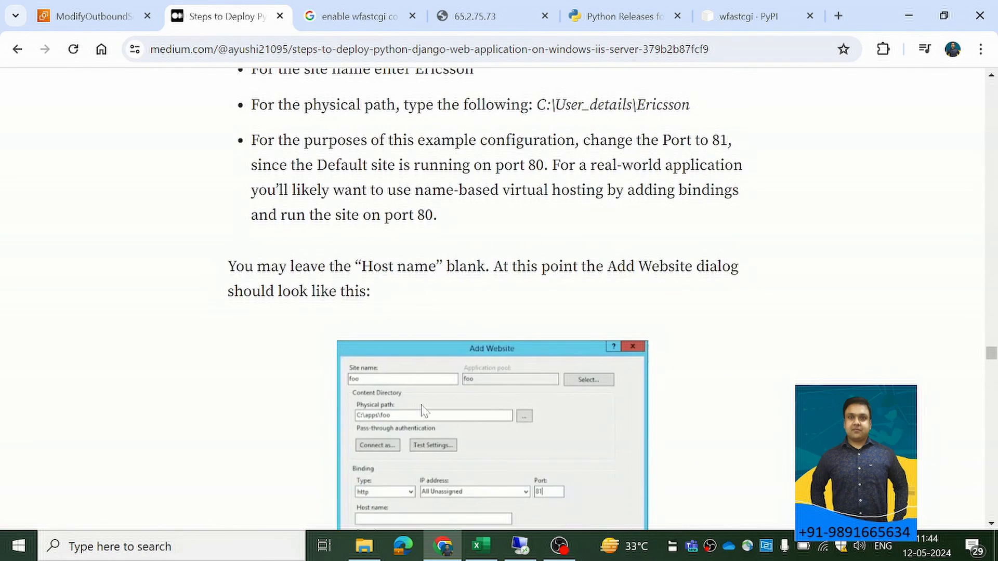
pyautogui.scroll(-9, 422, 410)
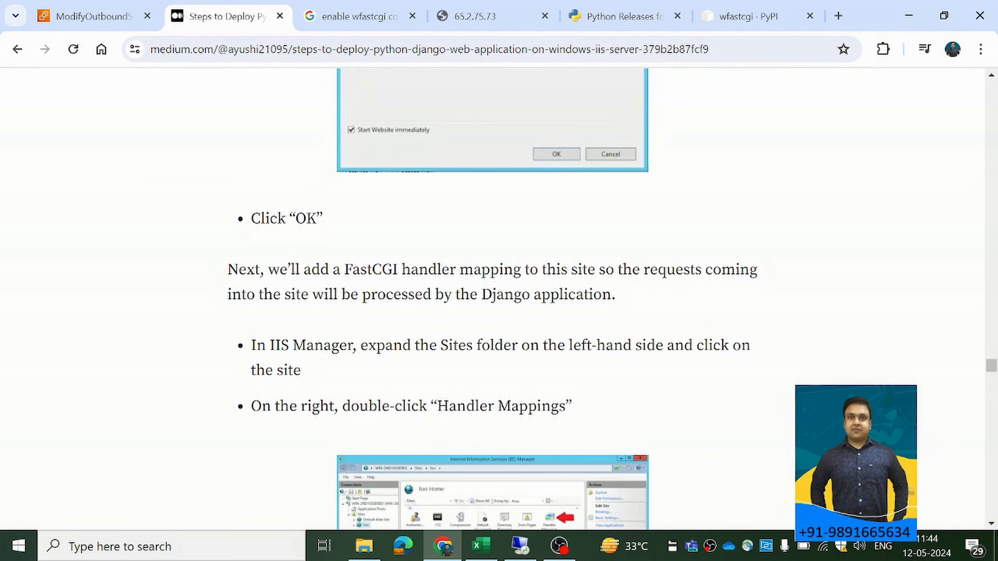
pyautogui.scroll(-18, 422, 411)
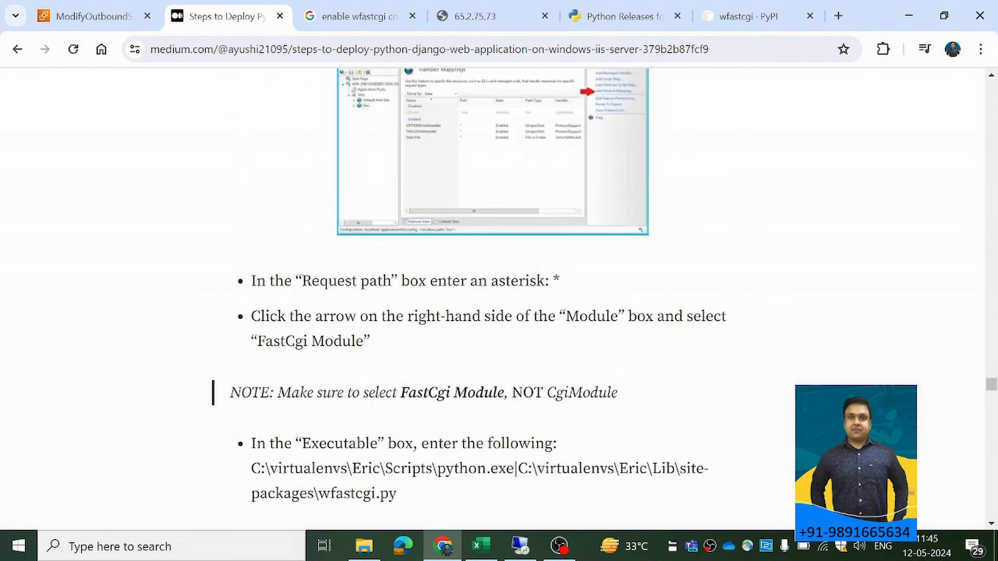
pyautogui.scroll(-7, 420, 407)
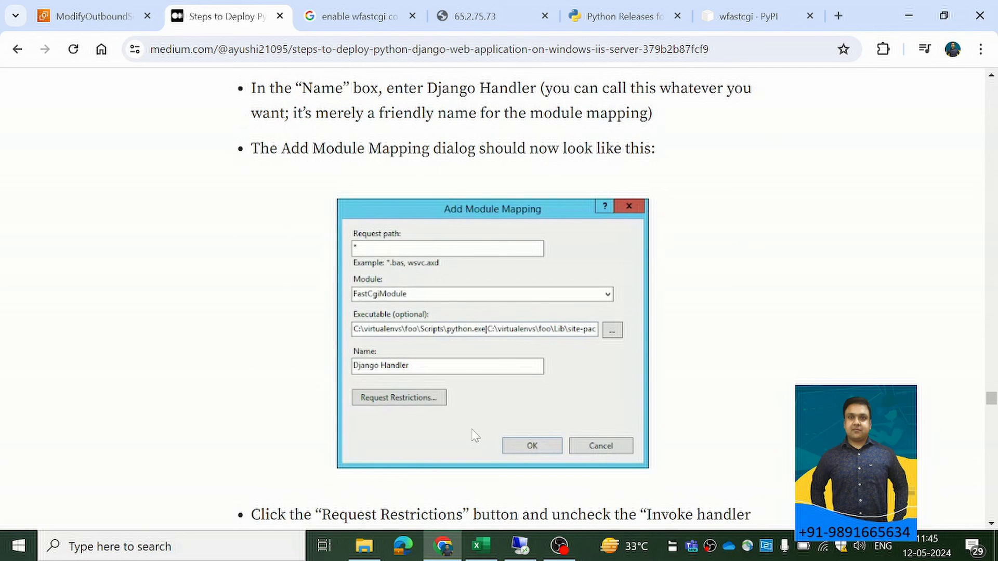
pyautogui.scroll(1, 475, 435)
pyautogui.scroll(-9, 475, 436)
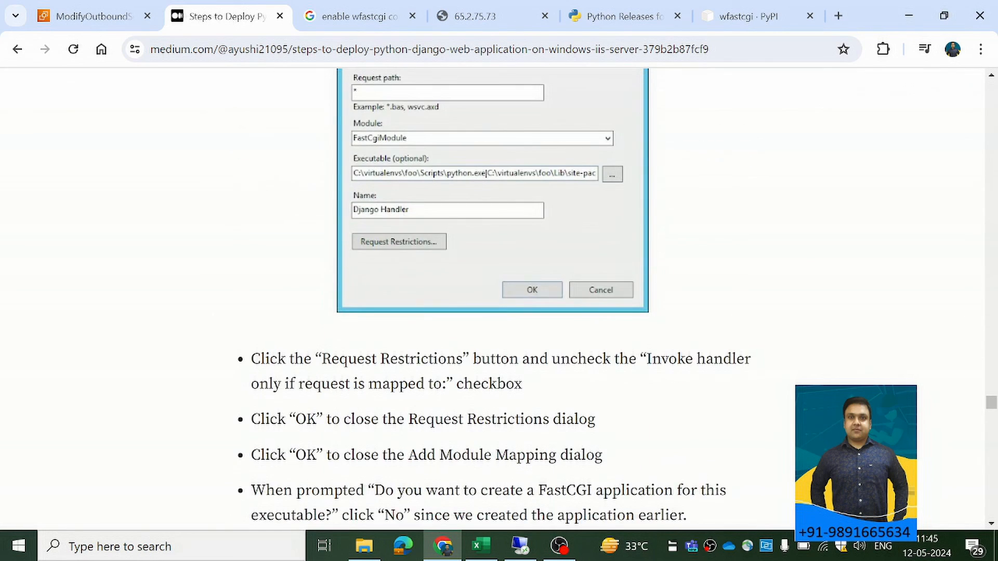
pyautogui.scroll(-9, 436, 421)
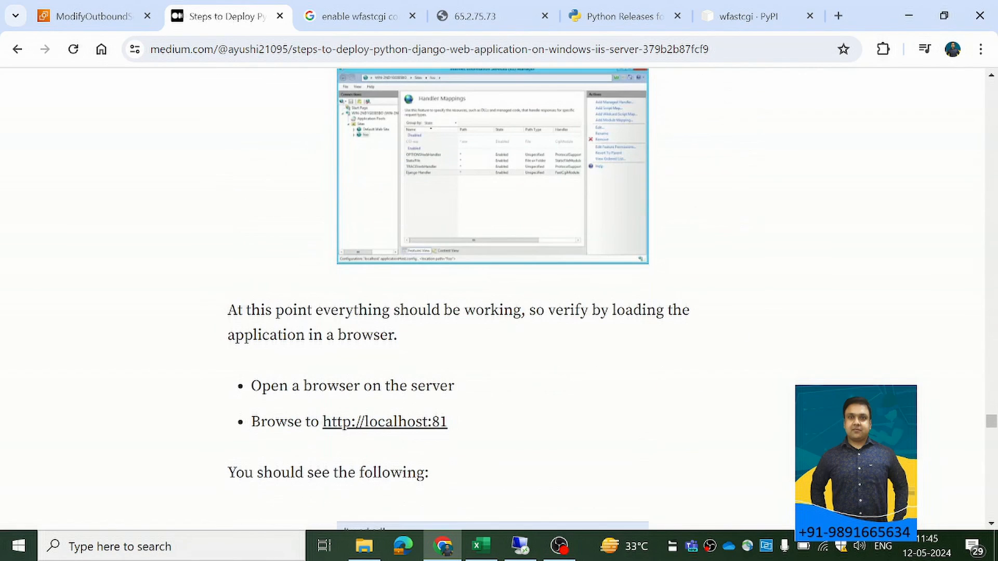
pyautogui.scroll(-5, 436, 422)
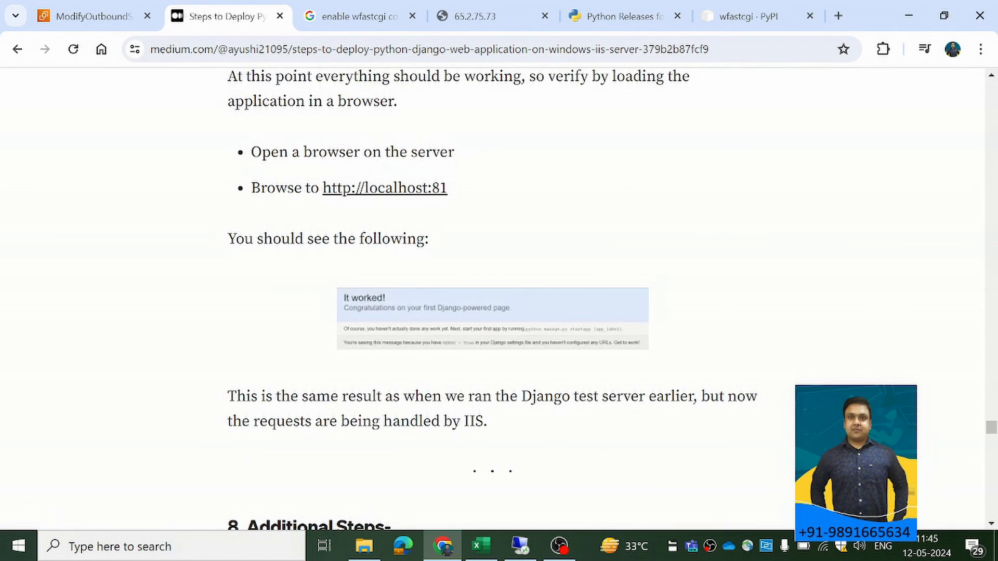
pyautogui.scroll(-6, 435, 422)
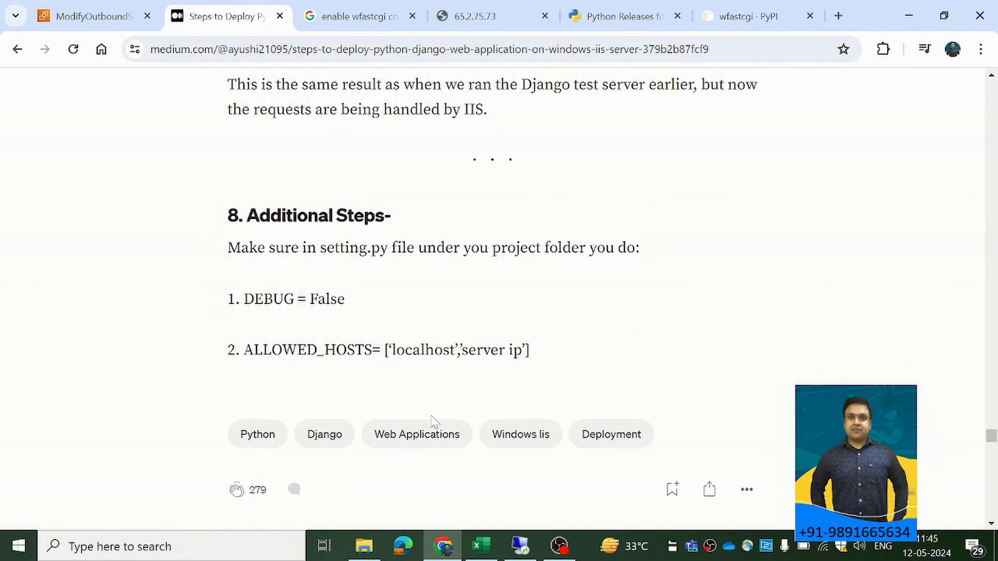